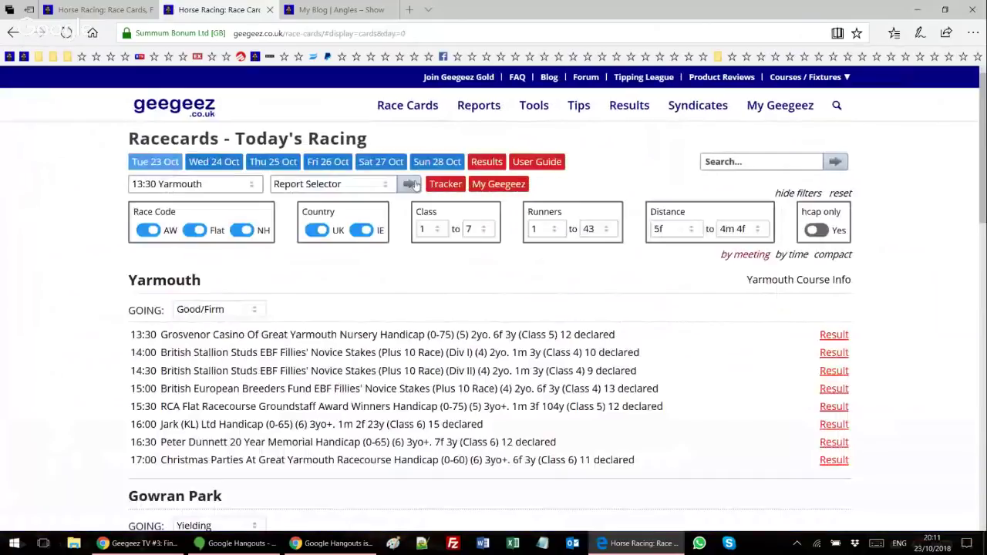
View the reports offered in the racecards' report selector, check the YouTube live chat and return to the racecards.
{"action": "left_click", "coordinate": [309, 187]}
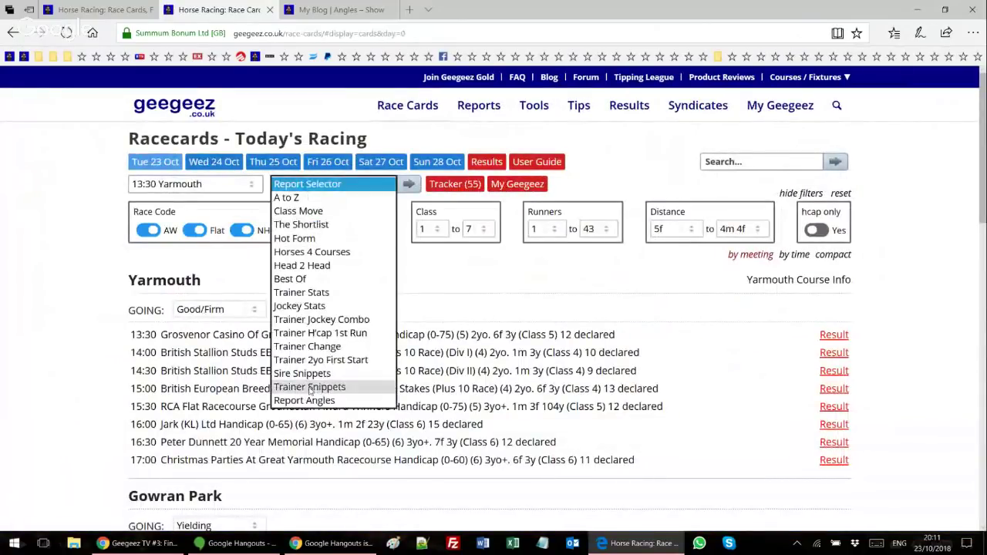
{"action": "left_click", "coordinate": [94, 335]}
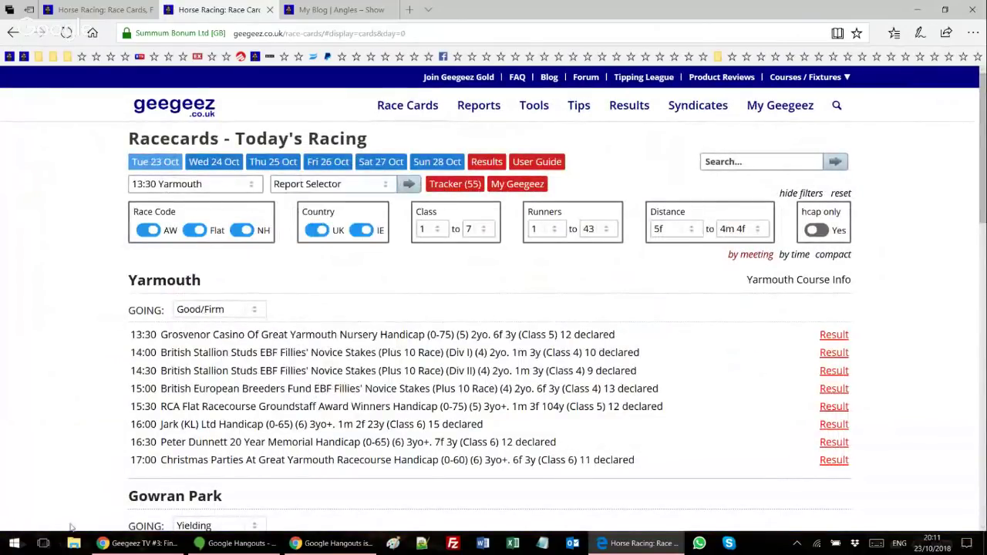
{"action": "left_click", "coordinate": [154, 544]}
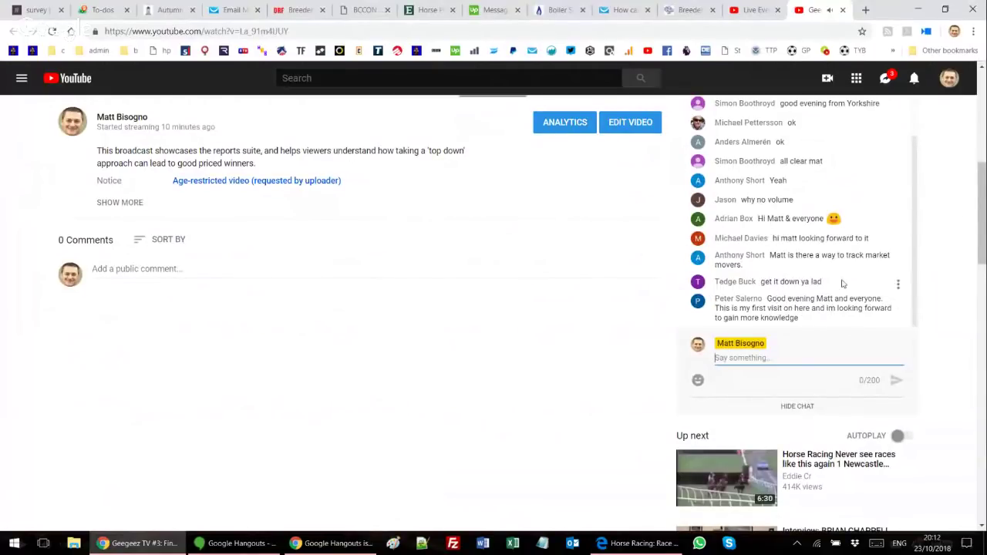
{"action": "left_click", "coordinate": [627, 544]}
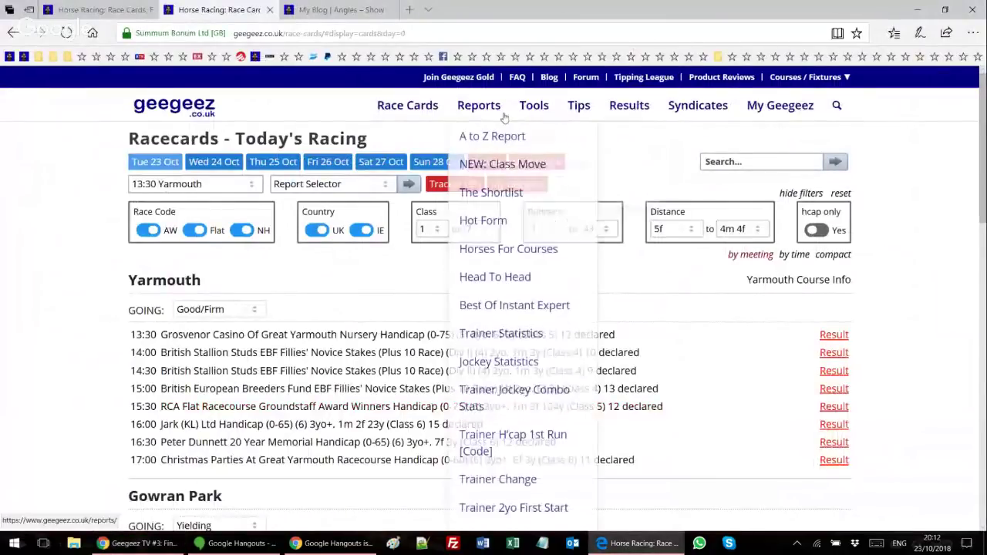
Open the A to Z report and sort today's runners first by horse name and finally by odds.
{"action": "mouse_move", "coordinate": [476, 125]}
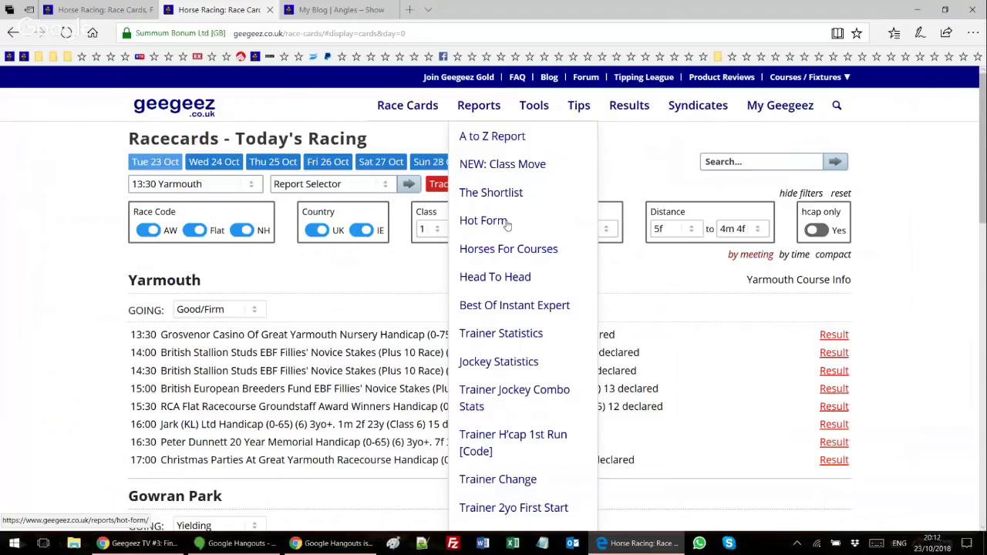
{"action": "left_click", "coordinate": [498, 137]}
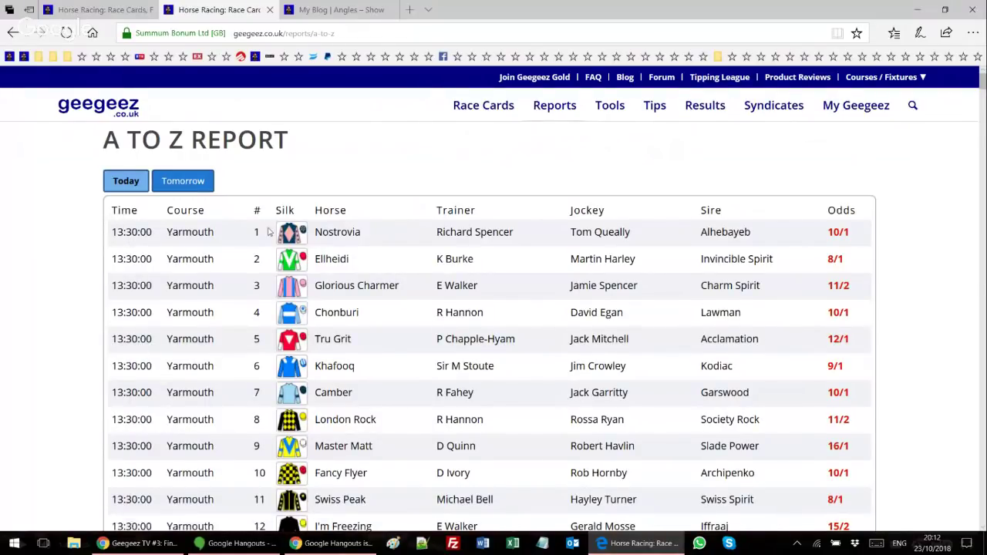
{"action": "left_click", "coordinate": [335, 205]}
{"action": "scroll", "coordinate": [332, 206], "scroll_direction": "down", "scroll_amount": 3}
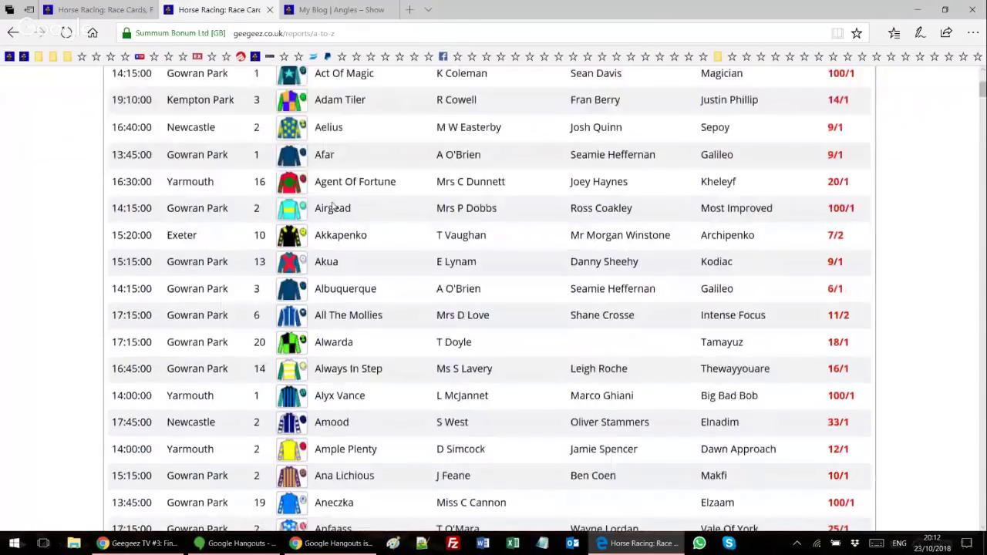
{"action": "scroll", "coordinate": [332, 206], "scroll_direction": "up", "scroll_amount": 3}
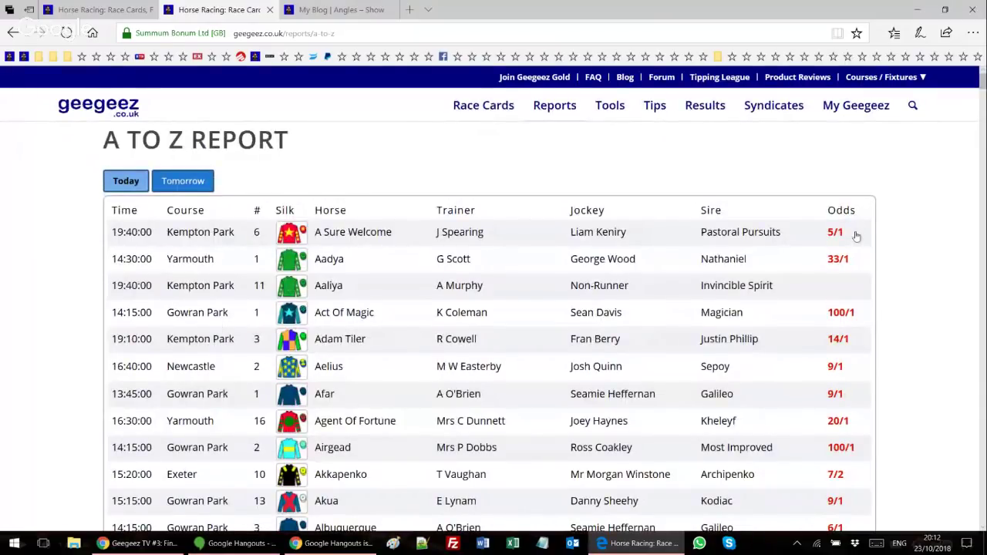
{"action": "left_click", "coordinate": [838, 213]}
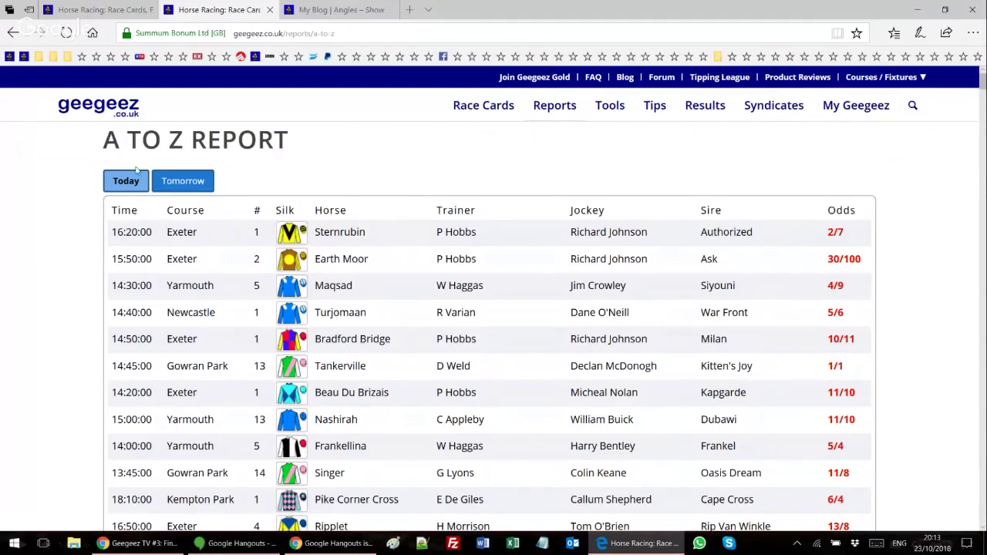
Open the Class Move report for today's racing.
{"action": "mouse_move", "coordinate": [642, 129]}
{"action": "mouse_move", "coordinate": [550, 112]}
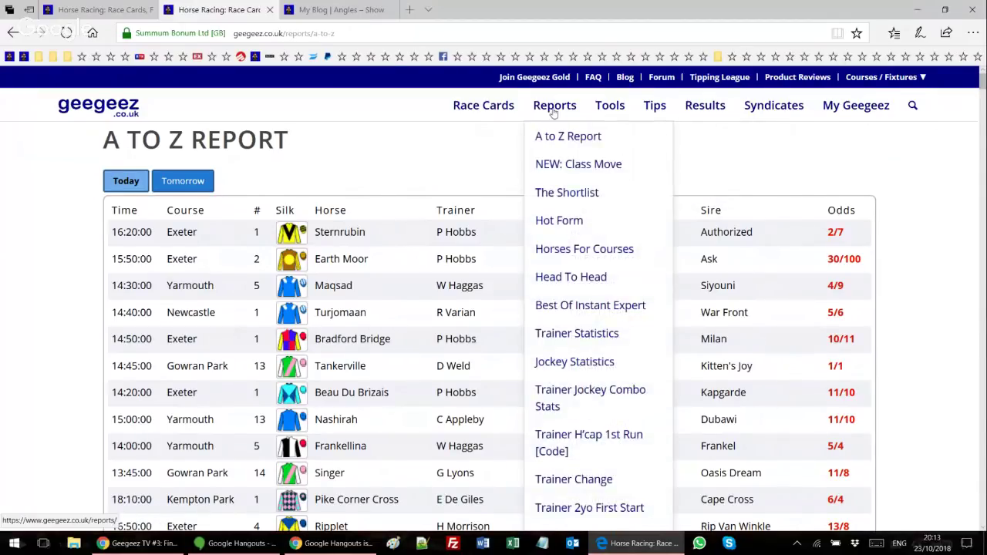
{"action": "left_click", "coordinate": [584, 169]}
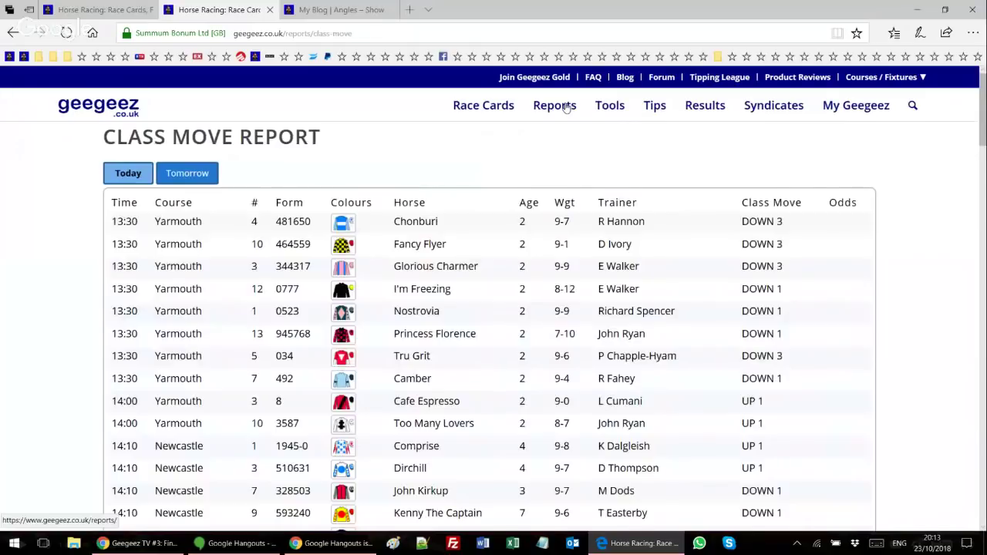
{"action": "mouse_move", "coordinate": [556, 107]}
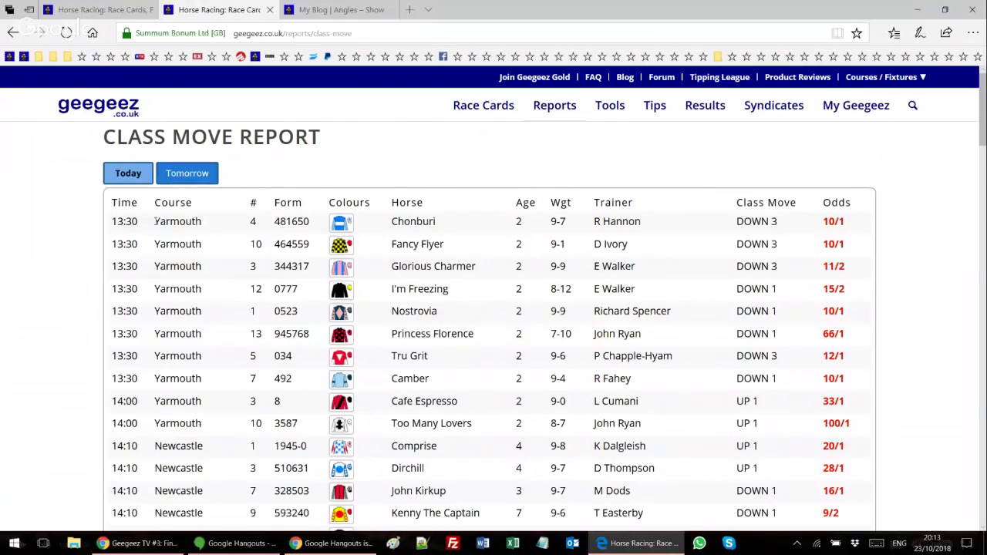
Open the 13:30 Yarmouth racecard from Chonburi's row in a new tab and switch to it.
{"action": "right_click", "coordinate": [128, 226]}
{"action": "left_click", "coordinate": [162, 241]}
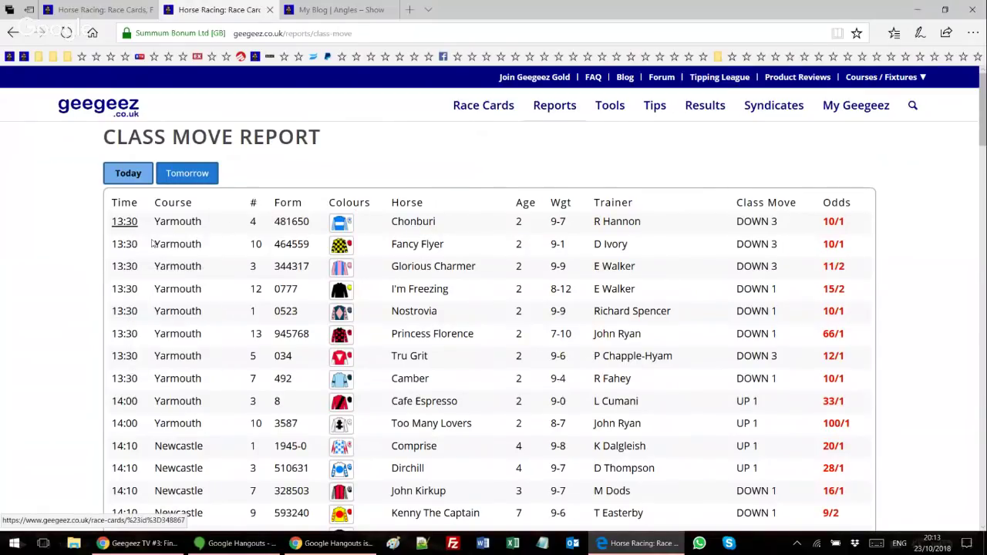
{"action": "mouse_move", "coordinate": [343, 4]}
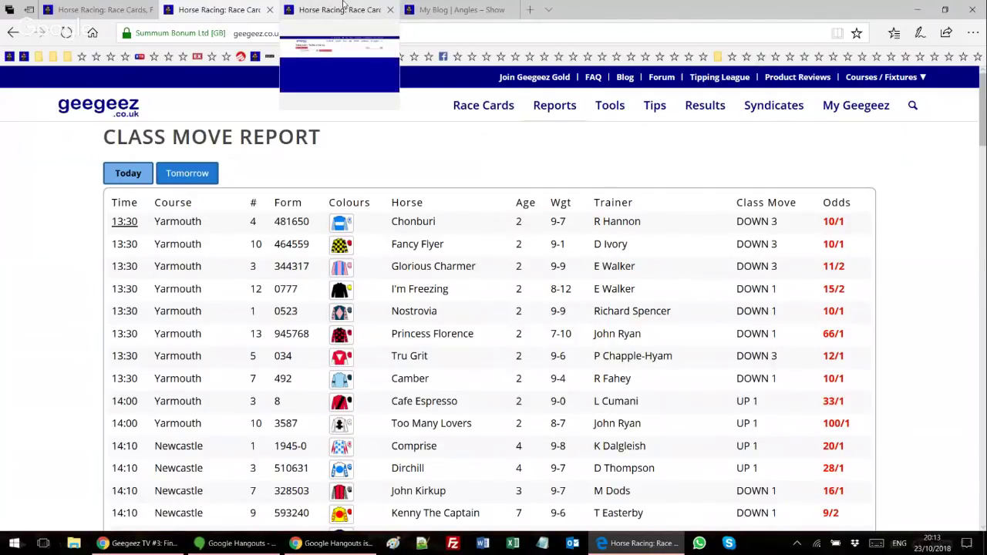
{"action": "left_click", "coordinate": [344, 4]}
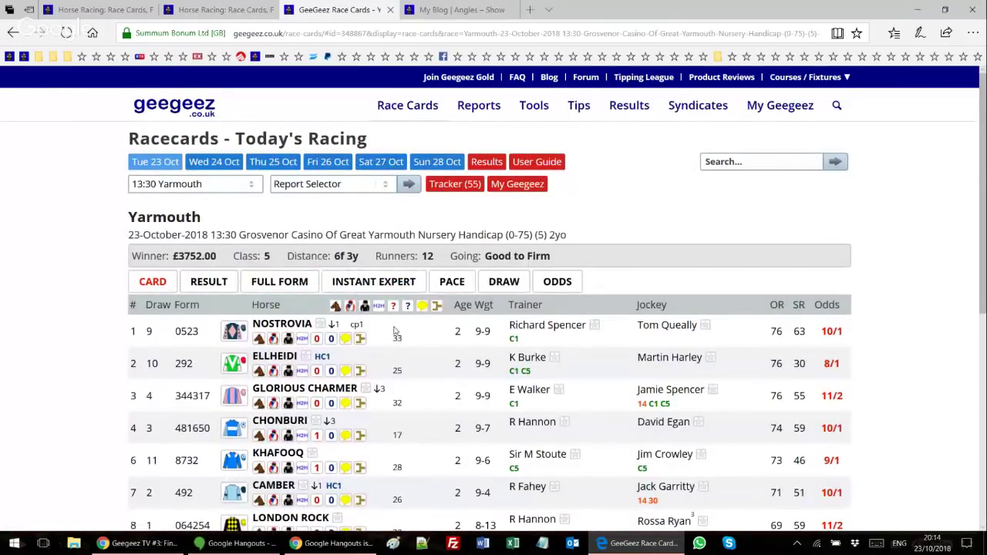
Examine the recent form of Chonburi and of Glorious Charmer on the 13:30 Yarmouth card, collapsing each form section after reading.
{"action": "scroll", "coordinate": [395, 332], "scroll_direction": "down", "scroll_amount": 1}
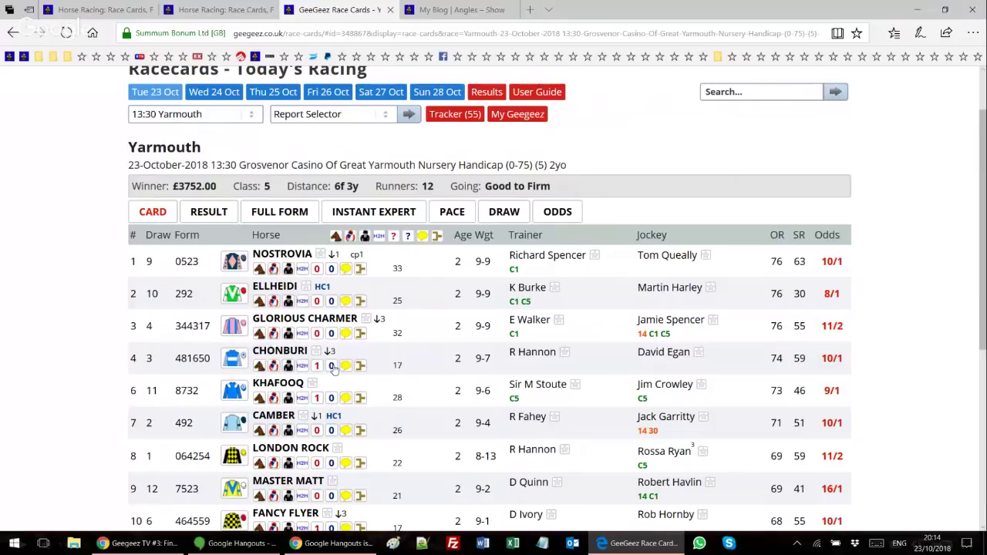
{"action": "left_click", "coordinate": [259, 365]}
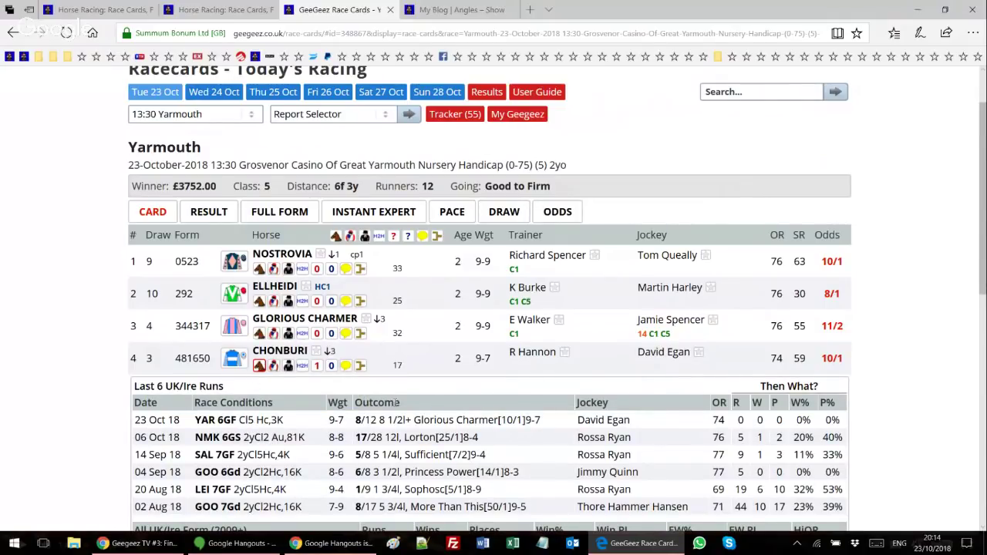
{"action": "left_click", "coordinate": [260, 367]}
{"action": "left_click", "coordinate": [259, 334]}
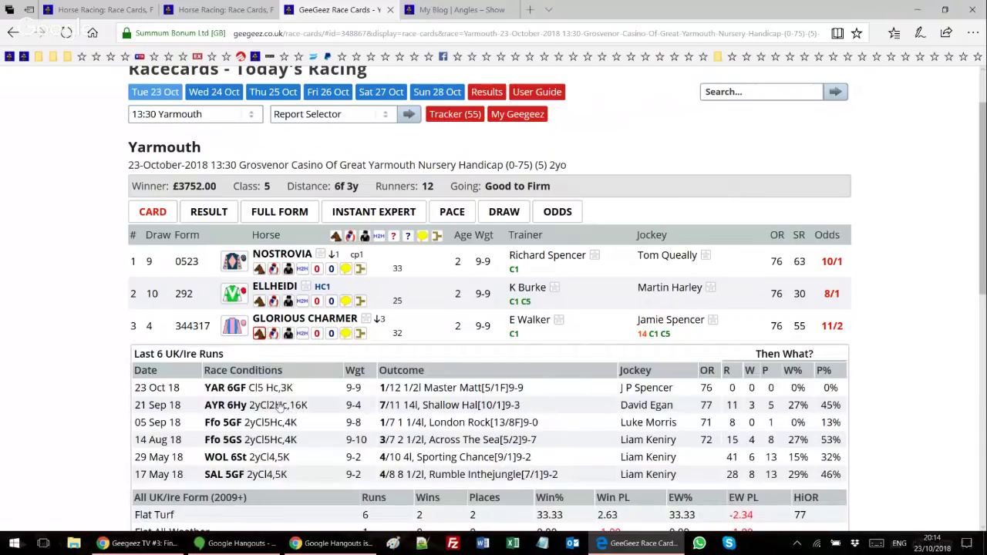
{"action": "mouse_move", "coordinate": [485, 394]}
{"action": "left_click", "coordinate": [258, 335]}
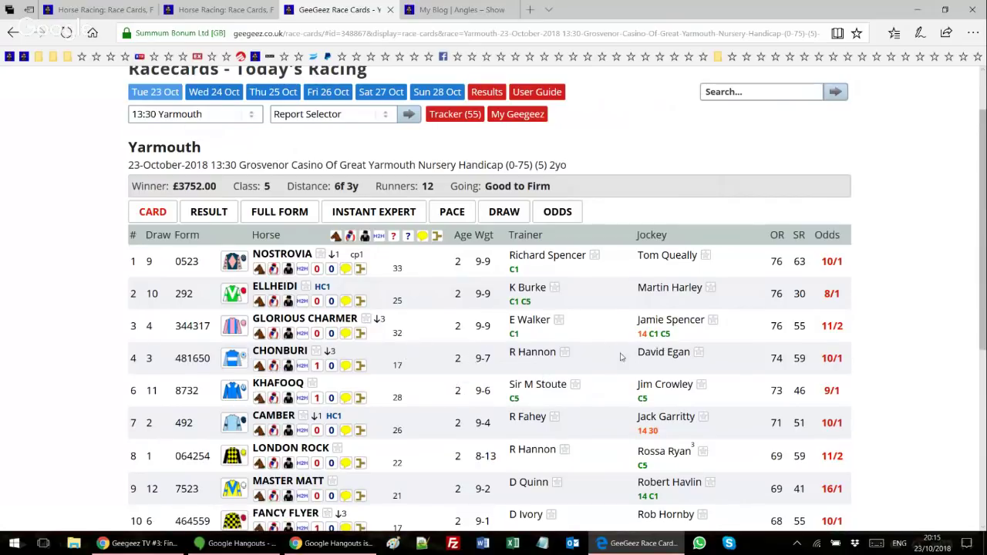
Examine the pace analysis for the 13:30 Yarmouth race and close the racecard tab to return to the Class Move report.
{"action": "mouse_move", "coordinate": [639, 330]}
{"action": "left_click", "coordinate": [445, 213]}
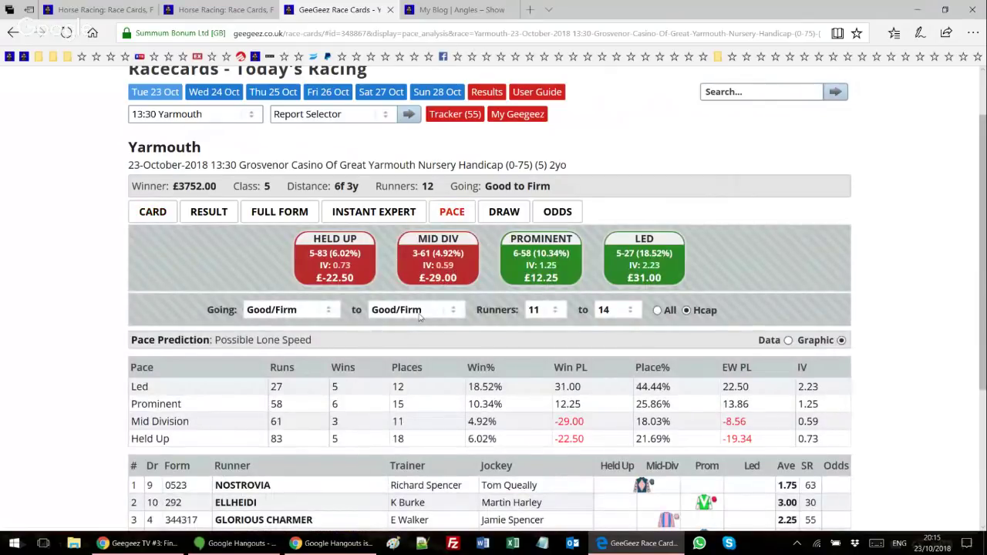
{"action": "scroll", "coordinate": [609, 317], "scroll_direction": "down", "scroll_amount": 3}
{"action": "scroll", "coordinate": [255, 332], "scroll_direction": "up", "scroll_amount": 4}
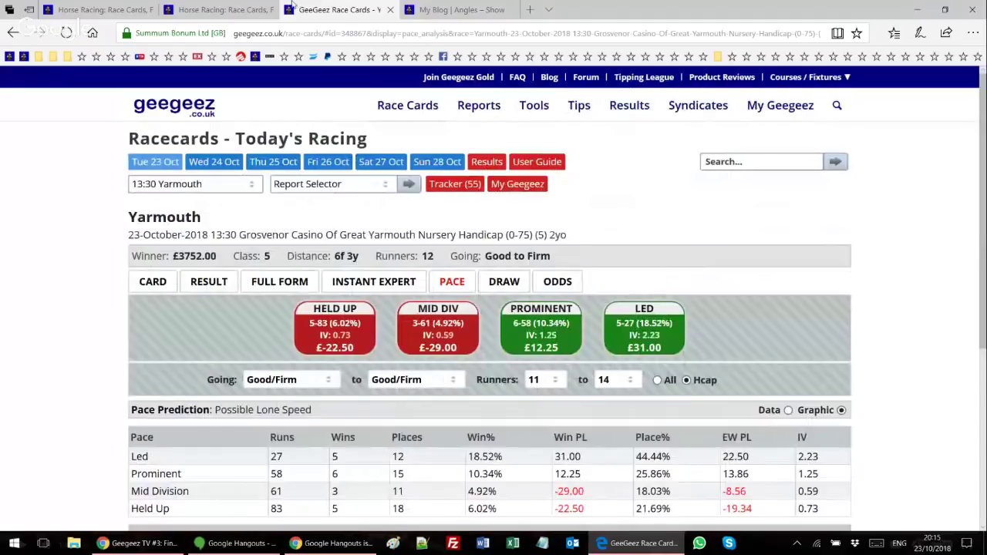
{"action": "left_click", "coordinate": [391, 10]}
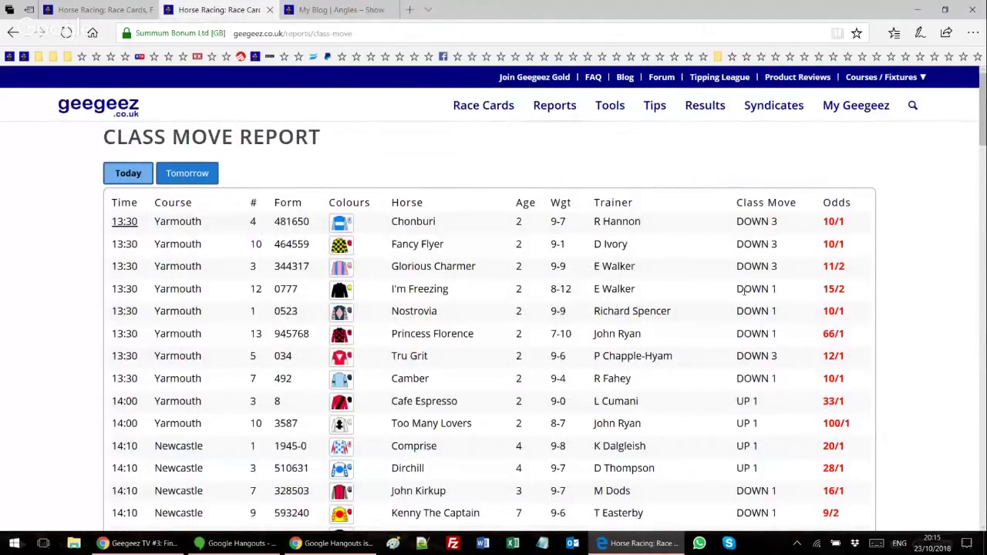
Sort today's Class Move report by class move and look through the list from the biggest class droppers to the risers.
{"action": "left_click", "coordinate": [769, 205]}
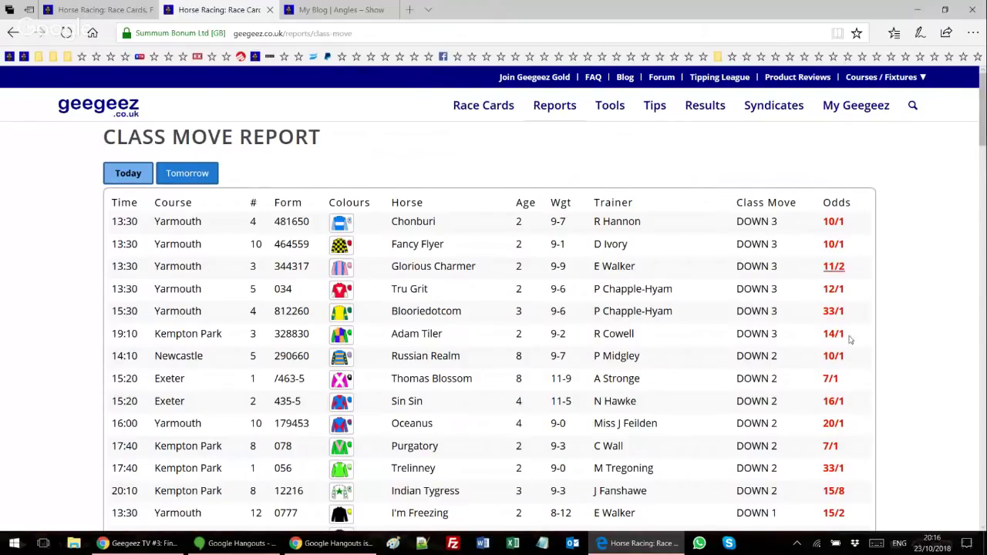
{"action": "scroll", "coordinate": [763, 395], "scroll_direction": "down", "scroll_amount": 5}
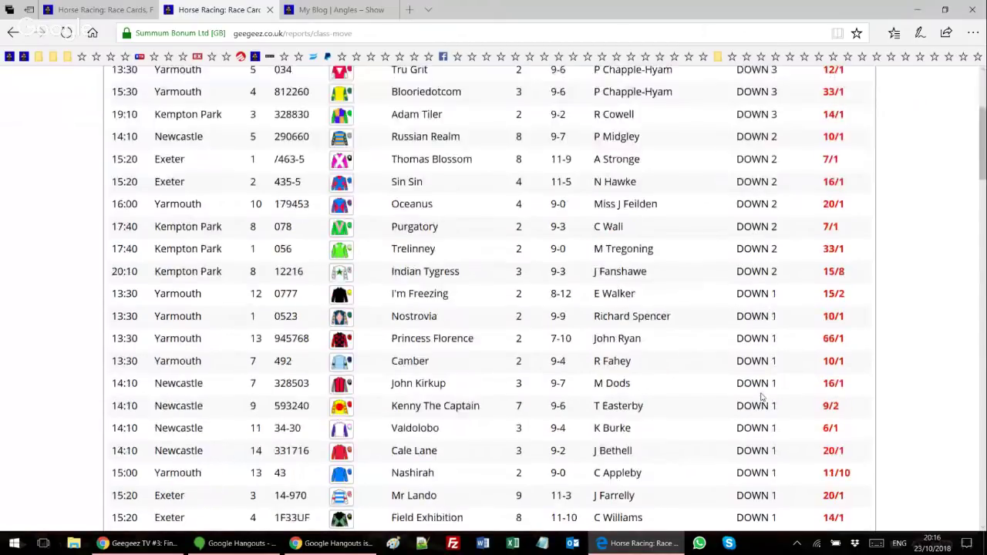
{"action": "scroll", "coordinate": [761, 200], "scroll_direction": "down", "scroll_amount": 20}
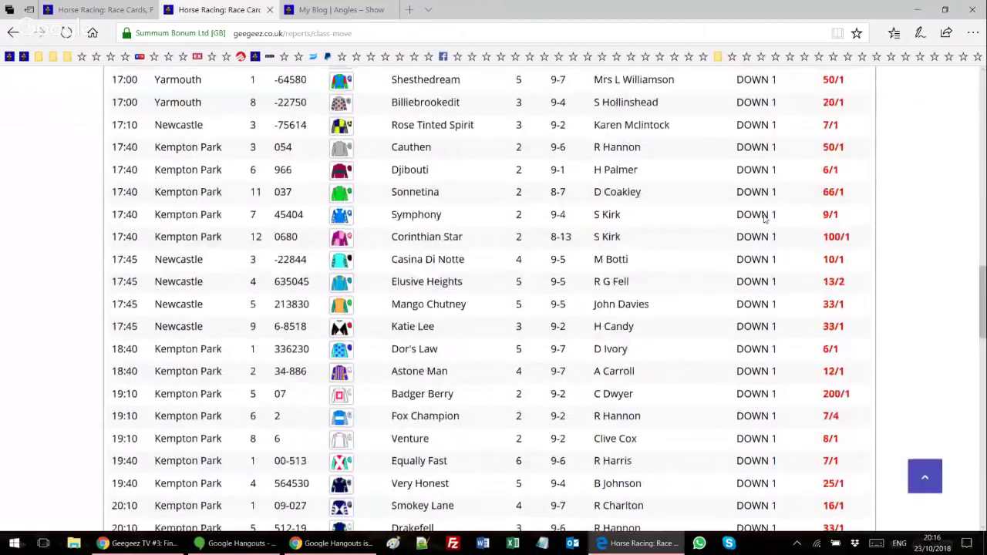
{"action": "scroll", "coordinate": [765, 221], "scroll_direction": "down", "scroll_amount": 3}
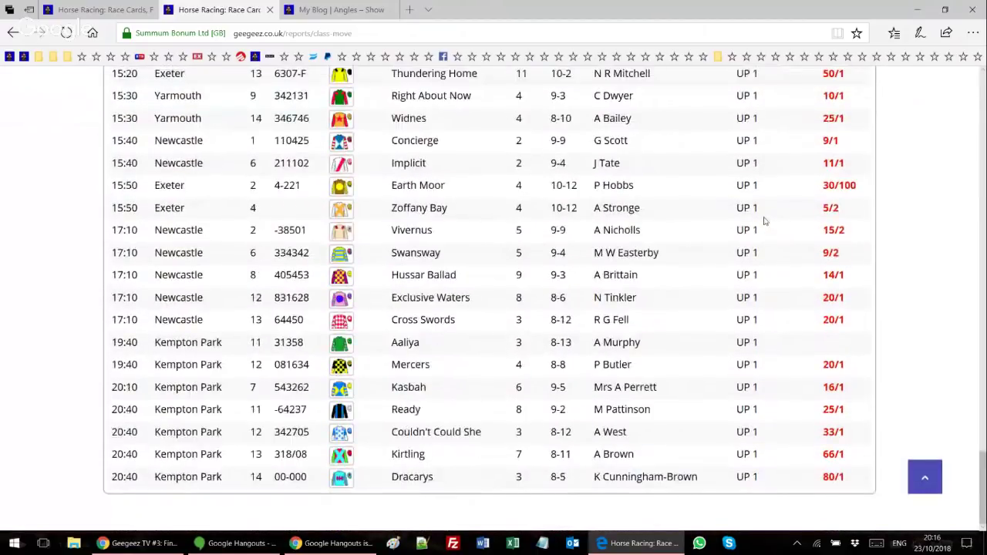
{"action": "scroll", "coordinate": [764, 221], "scroll_direction": "up", "scroll_amount": 20}
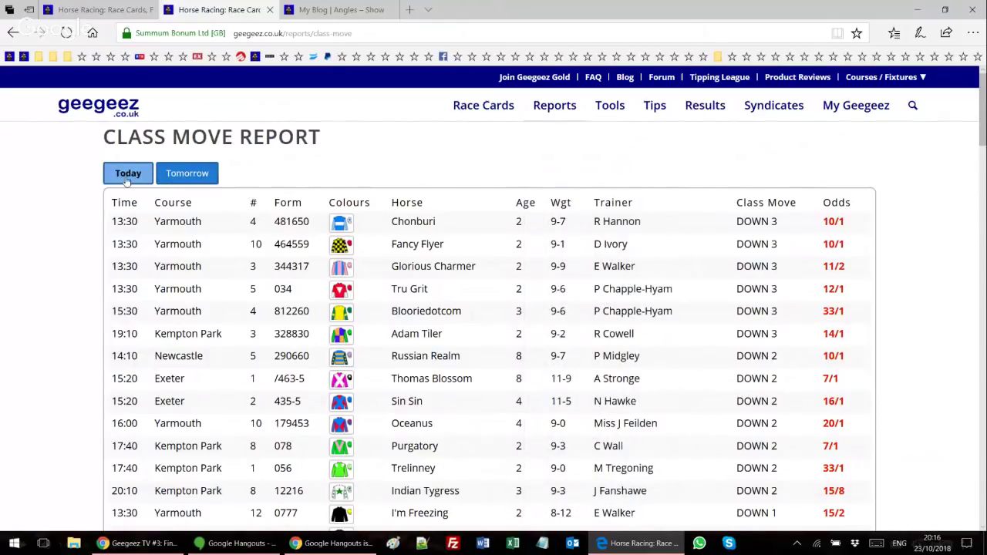
Show tomorrow's runners in the Class Move report and sort them by class move with the biggest droppers first.
{"action": "left_click", "coordinate": [185, 175]}
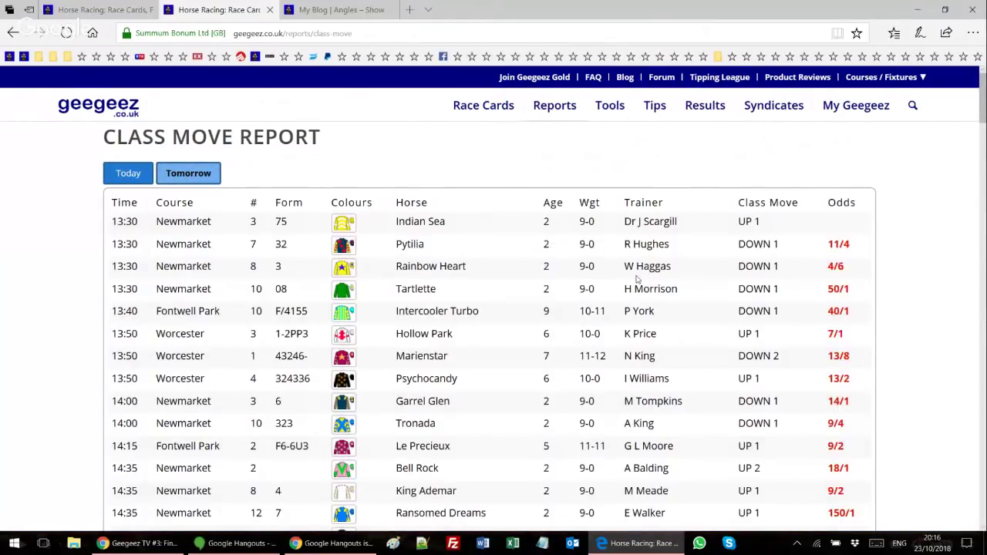
{"action": "left_click", "coordinate": [765, 206]}
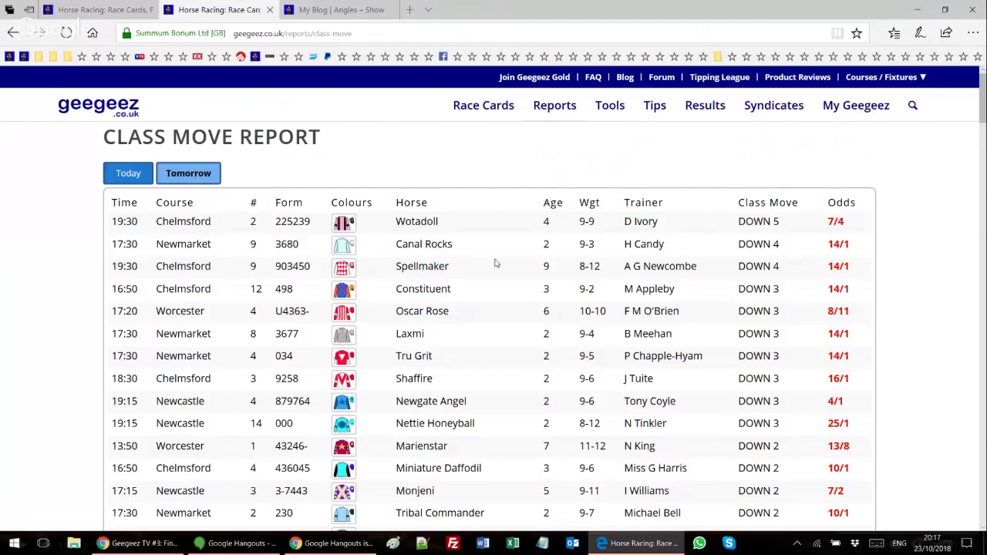
Open The Shortlist report and read the explanation of its colour scoring below today's selections.
{"action": "mouse_move", "coordinate": [565, 114]}
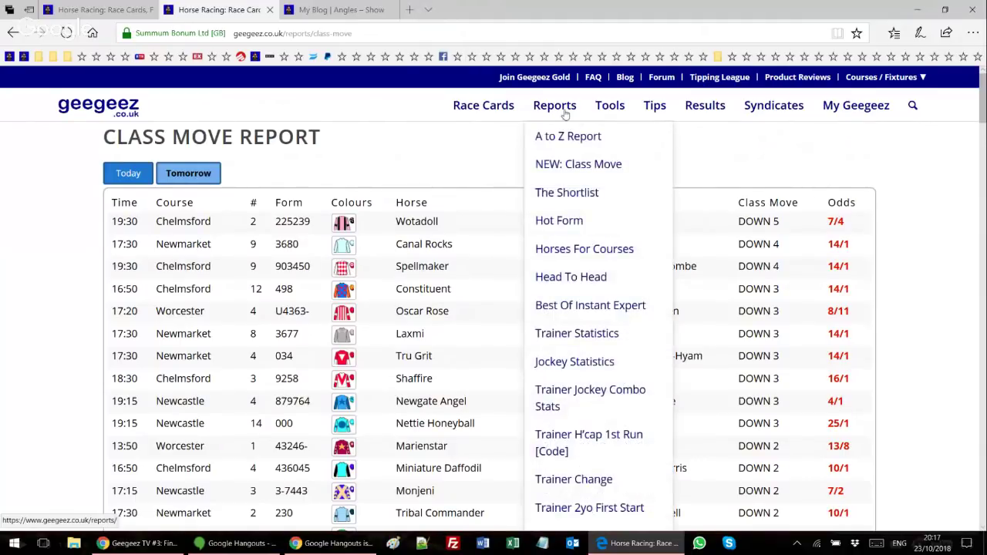
{"action": "left_click", "coordinate": [569, 195]}
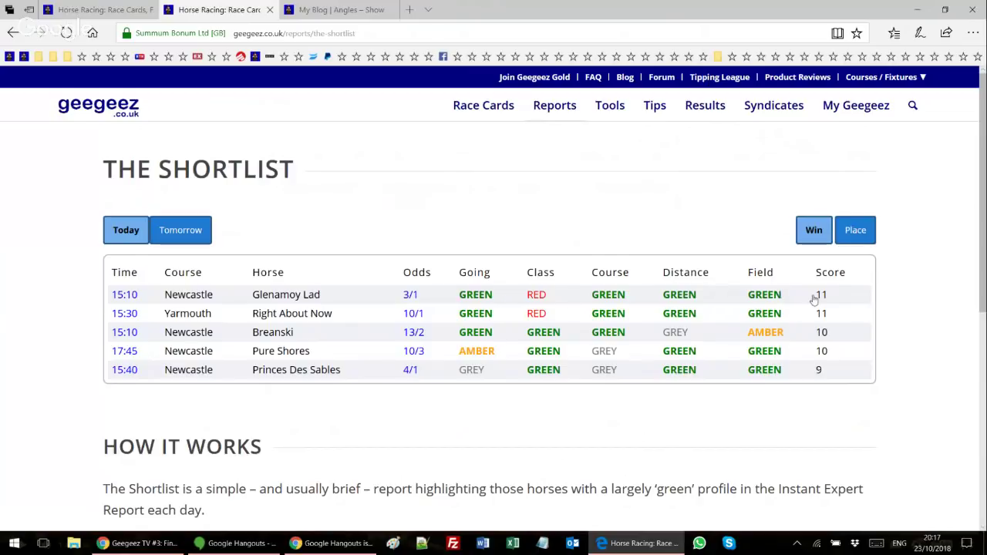
{"action": "scroll", "coordinate": [814, 299], "scroll_direction": "down", "scroll_amount": 3}
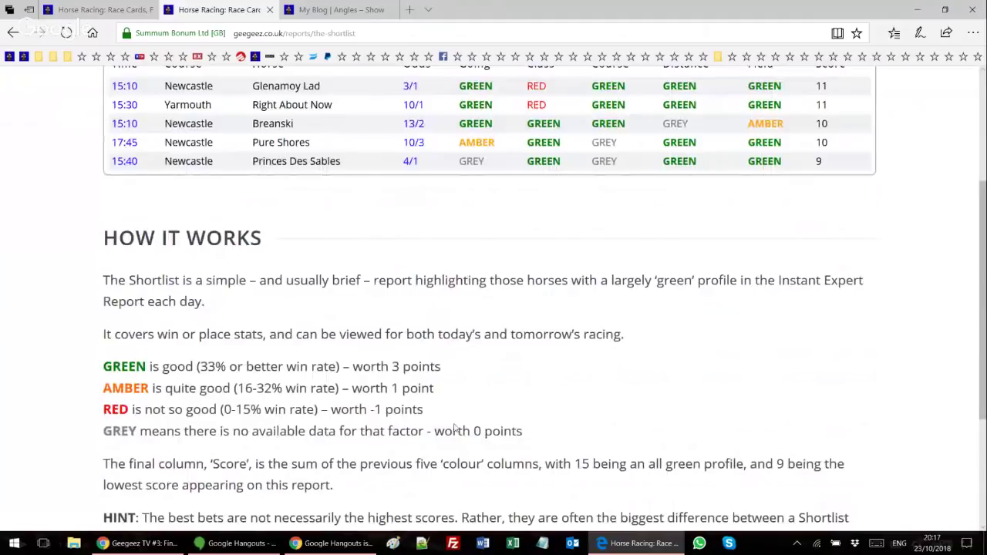
{"action": "scroll", "coordinate": [298, 342], "scroll_direction": "down", "scroll_amount": 3}
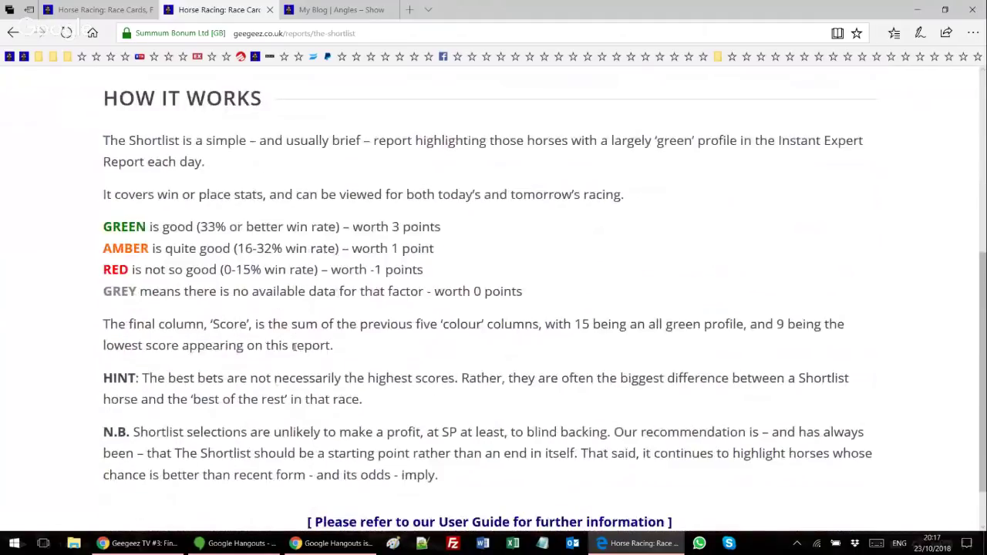
{"action": "scroll", "coordinate": [270, 363], "scroll_direction": "up", "scroll_amount": 5}
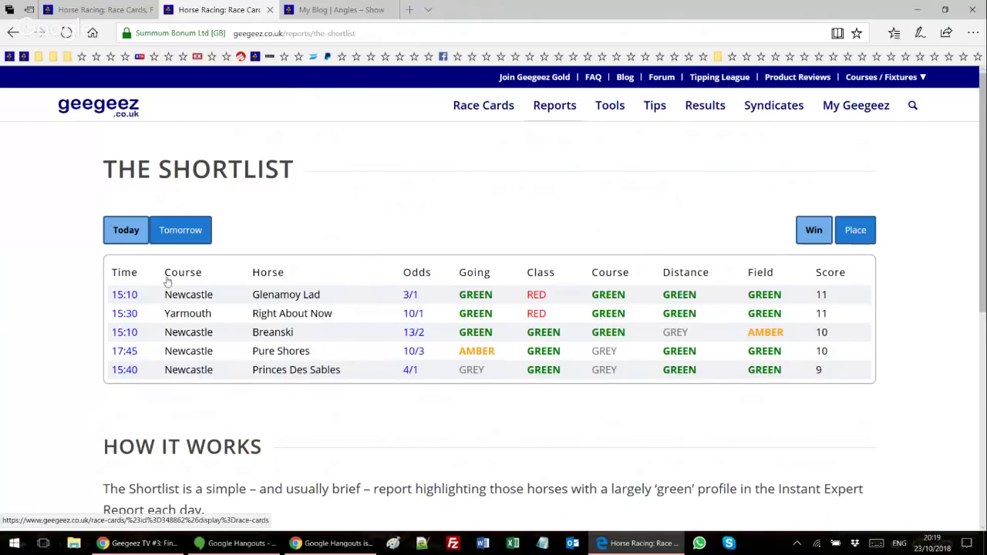
Open the 15:10 Newcastle racecard from Glenamoy Lad's row in The Shortlist.
{"action": "left_click", "coordinate": [116, 296]}
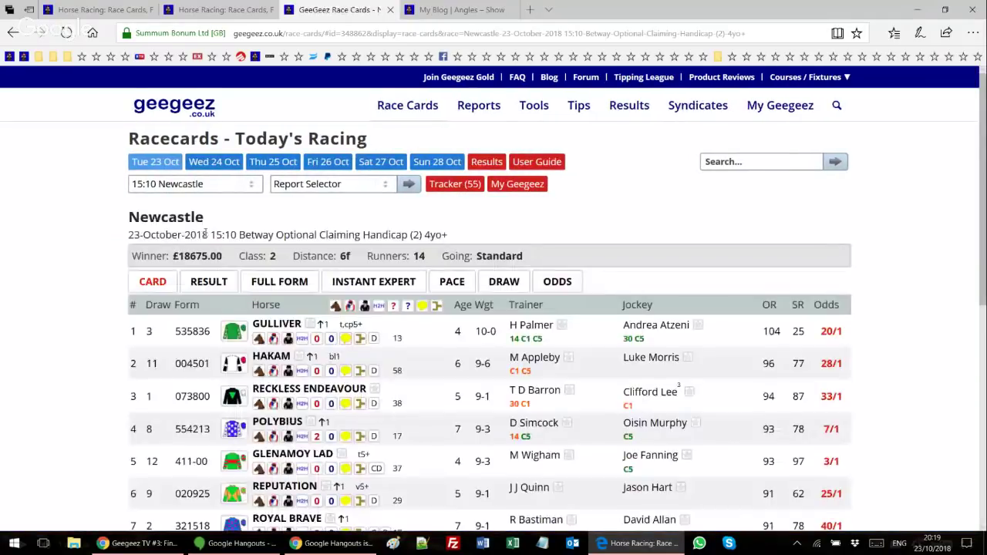
Open the Instant Expert view for the 15:10 Newcastle race and widen its filters to all race types, All Codes and all years.
{"action": "left_click", "coordinate": [375, 288]}
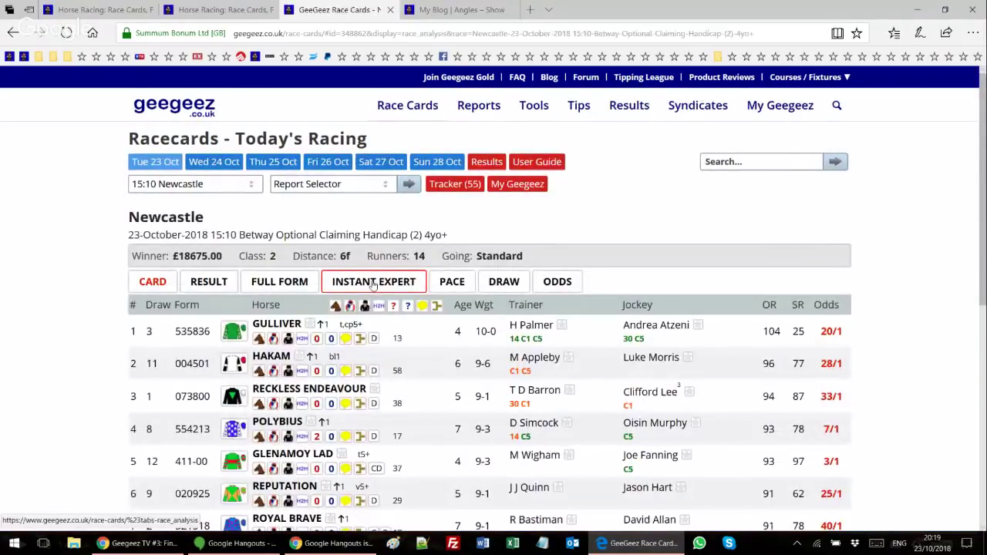
{"action": "scroll", "coordinate": [401, 350], "scroll_direction": "down", "scroll_amount": 3}
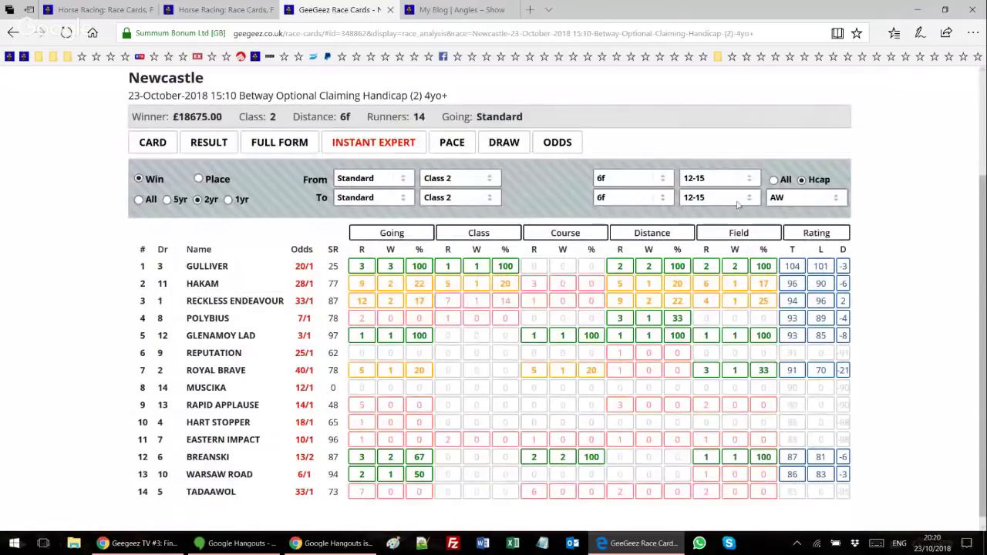
{"action": "left_click", "coordinate": [775, 179]}
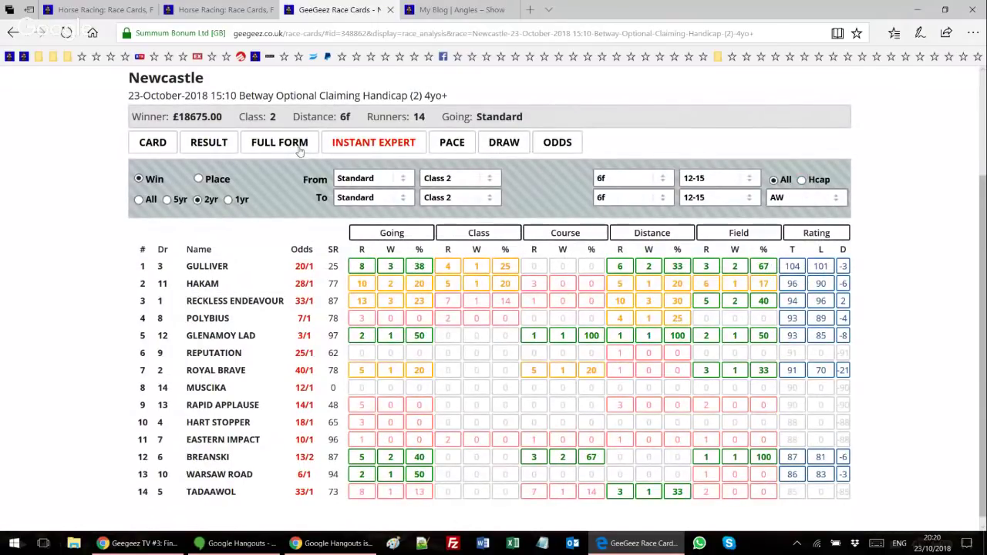
{"action": "left_click", "coordinate": [806, 202]}
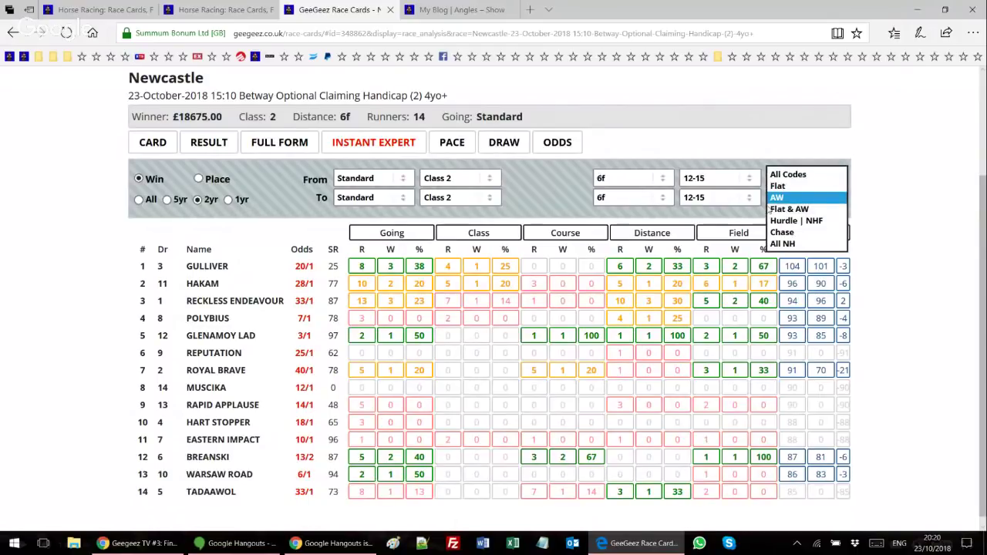
{"action": "left_click", "coordinate": [803, 198]}
{"action": "scroll", "coordinate": [803, 199], "scroll_direction": "up", "scroll_amount": 2}
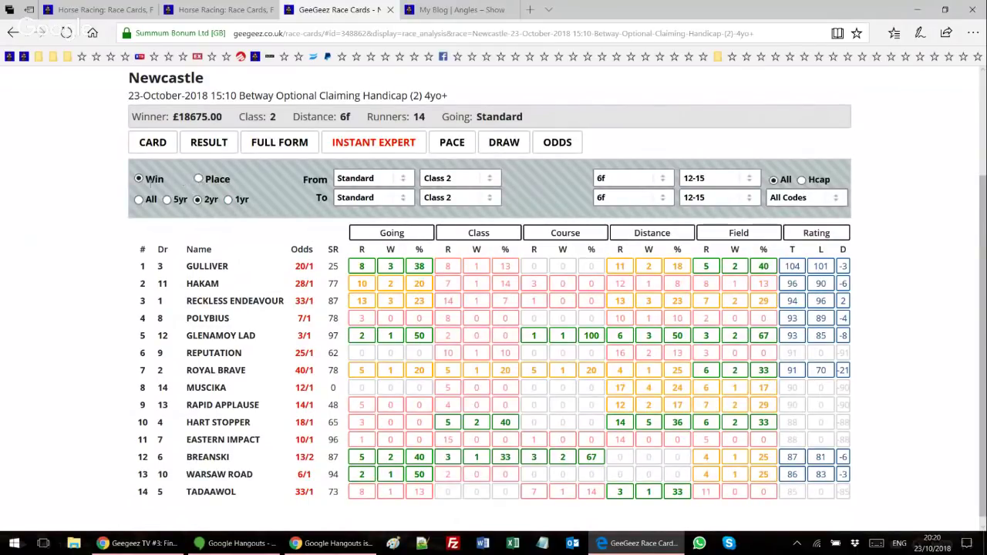
{"action": "left_click", "coordinate": [140, 204]}
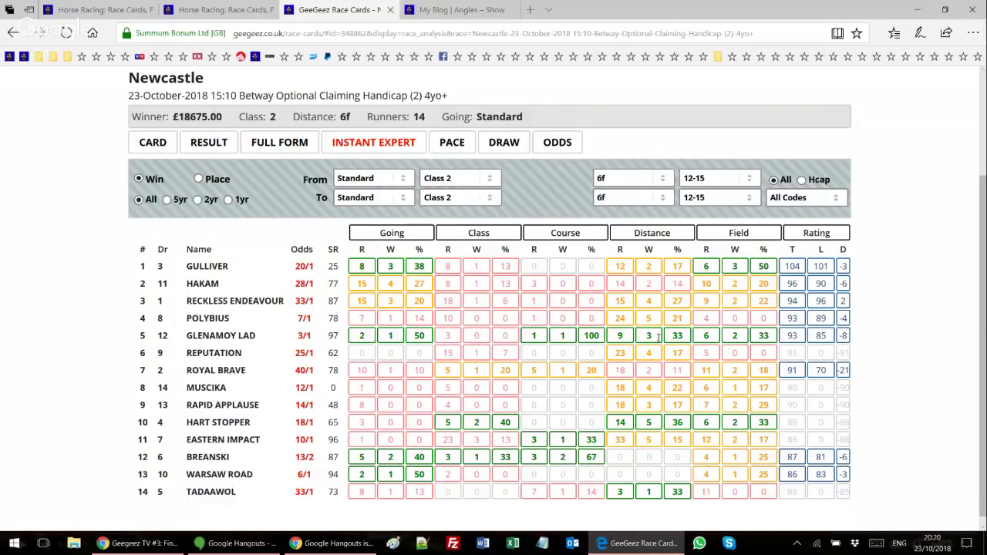
Look over The Shortlist's selections for today and check the latest race outcomes on the already open fast results page.
{"action": "left_click", "coordinate": [204, 8]}
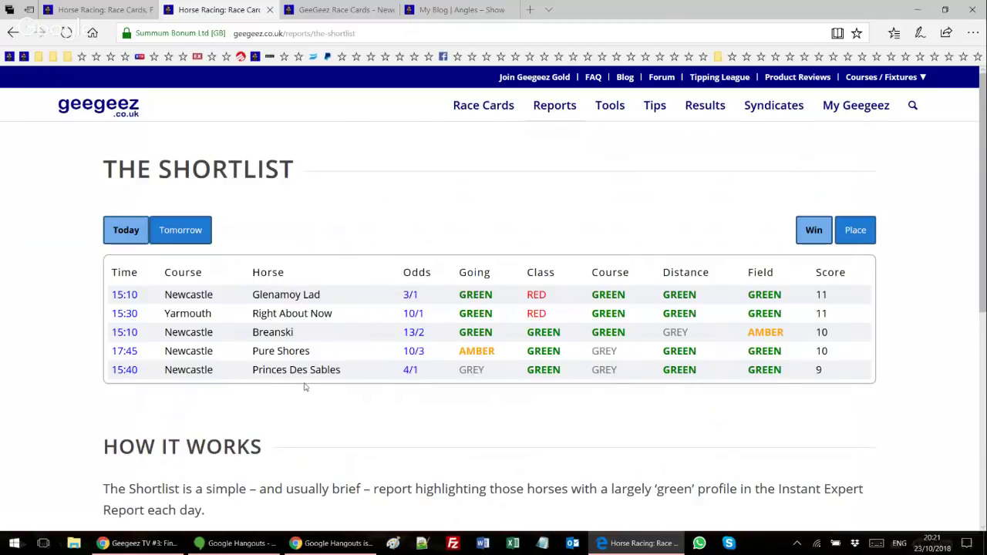
{"action": "left_click", "coordinate": [93, 6]}
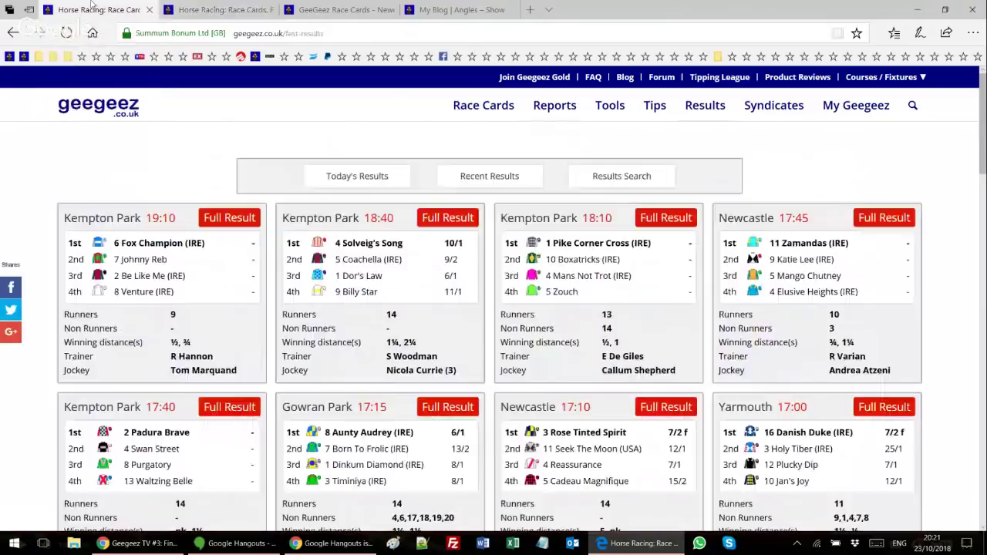
{"action": "scroll", "coordinate": [269, 254], "scroll_direction": "down", "scroll_amount": 1}
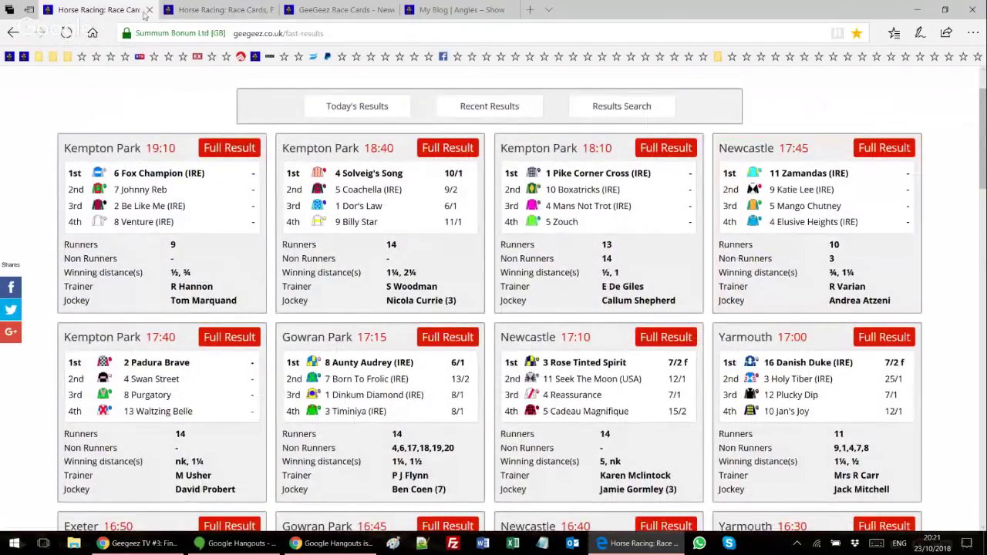
Show tomorrow's selections in The Shortlist and read the colour scoring explanation below them.
{"action": "left_click", "coordinate": [218, 9]}
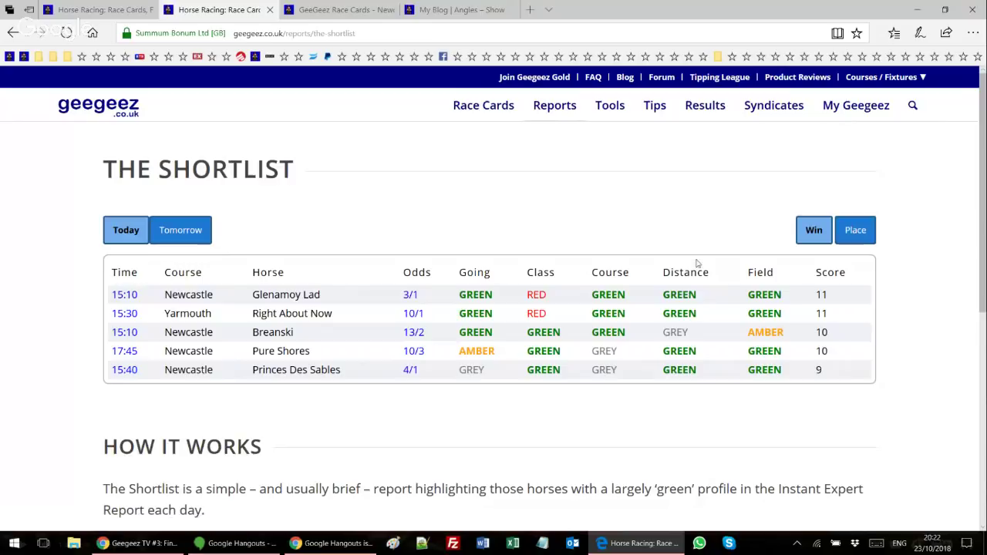
{"action": "left_click", "coordinate": [186, 233]}
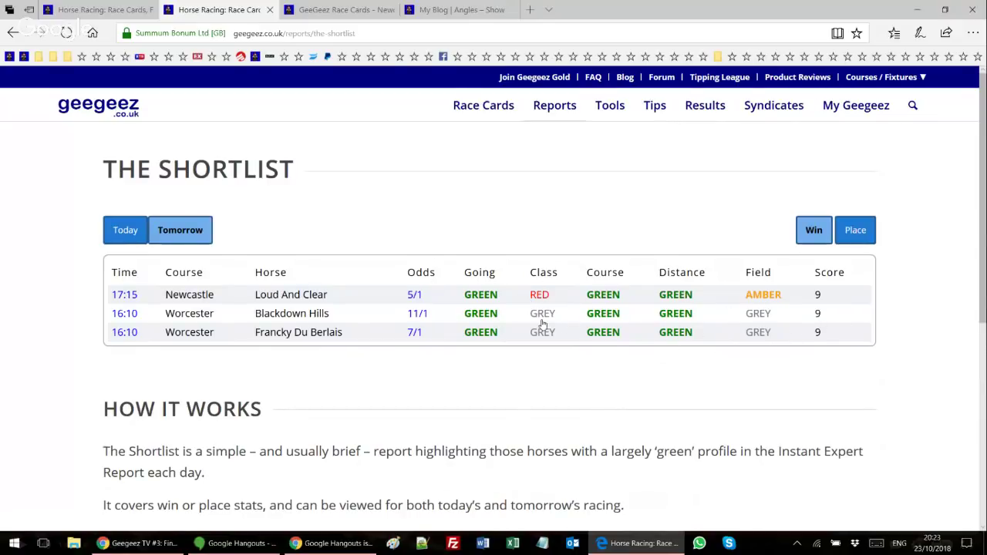
{"action": "scroll", "coordinate": [486, 327], "scroll_direction": "down", "scroll_amount": 1}
{"action": "scroll", "coordinate": [432, 329], "scroll_direction": "down", "scroll_amount": 4}
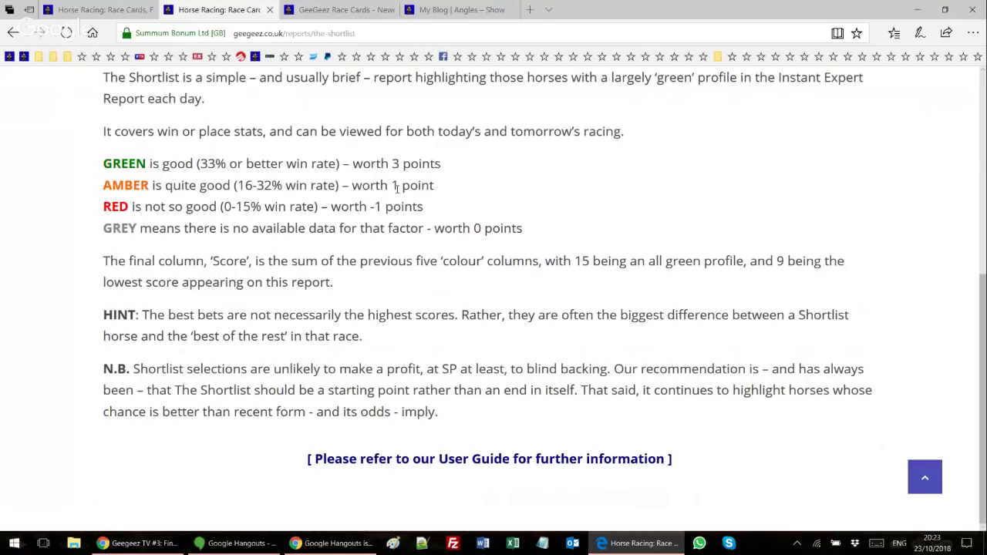
{"action": "scroll", "coordinate": [430, 223], "scroll_direction": "up", "scroll_amount": 5}
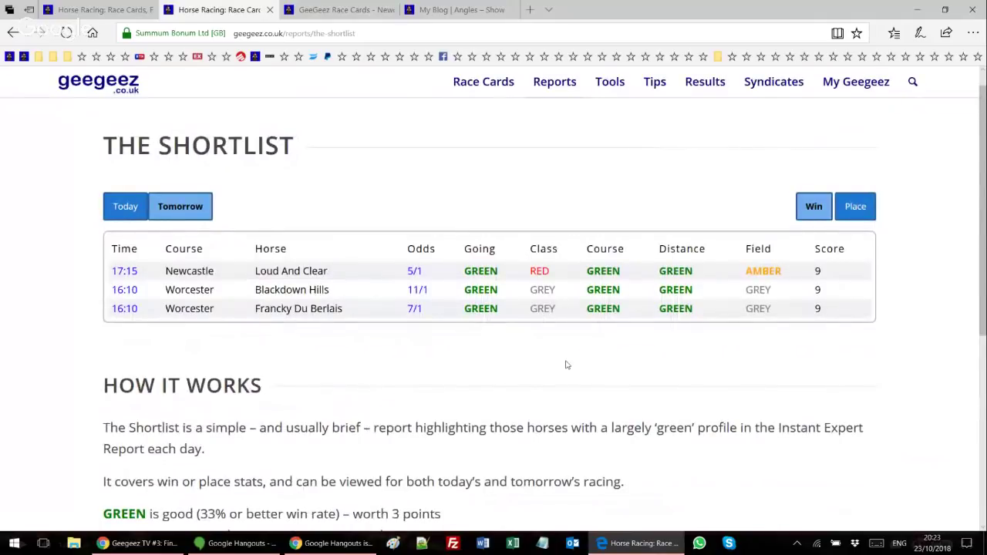
{"action": "scroll", "coordinate": [472, 361], "scroll_direction": "up", "scroll_amount": 1}
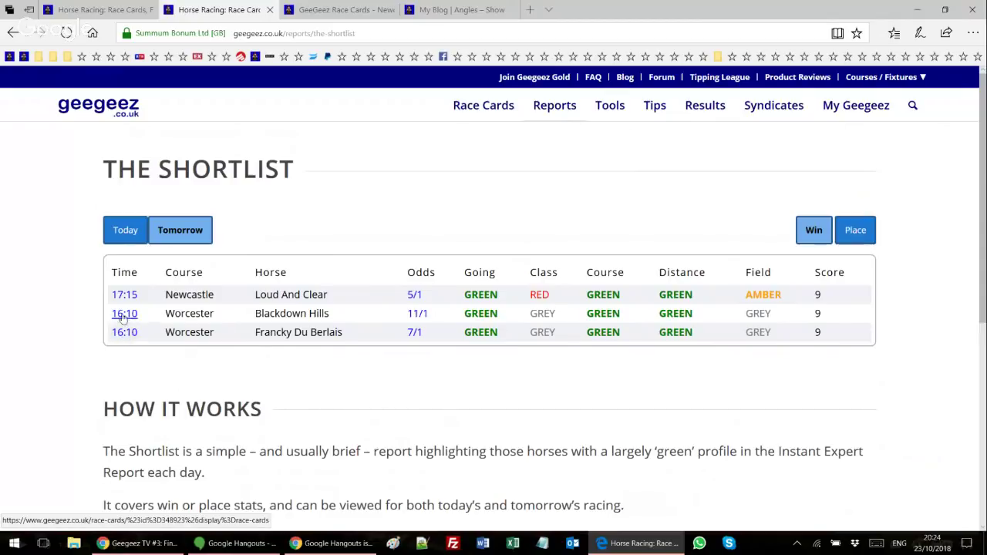
Return The Shortlist to today's selections, trying out the sort by race time.
{"action": "left_click", "coordinate": [128, 230]}
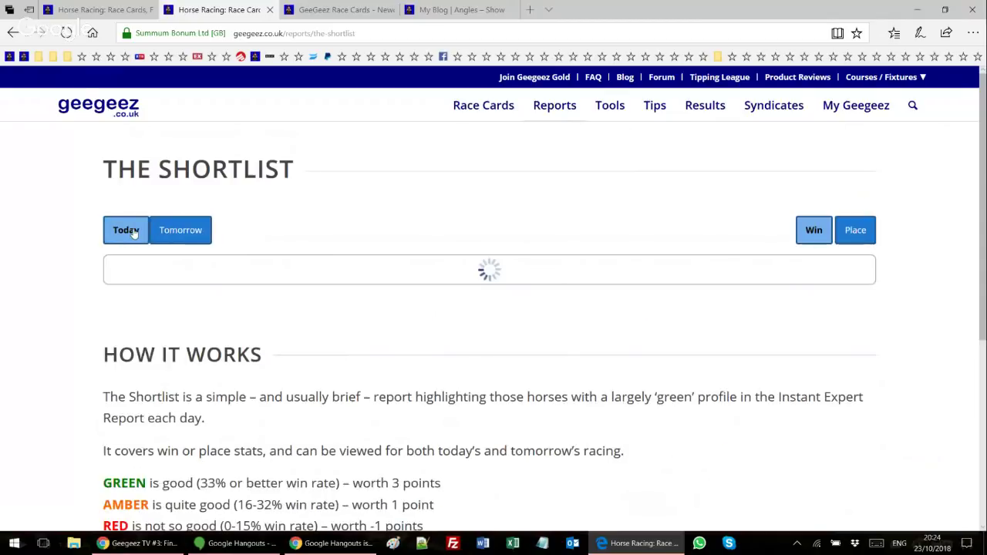
{"action": "left_click", "coordinate": [126, 273]}
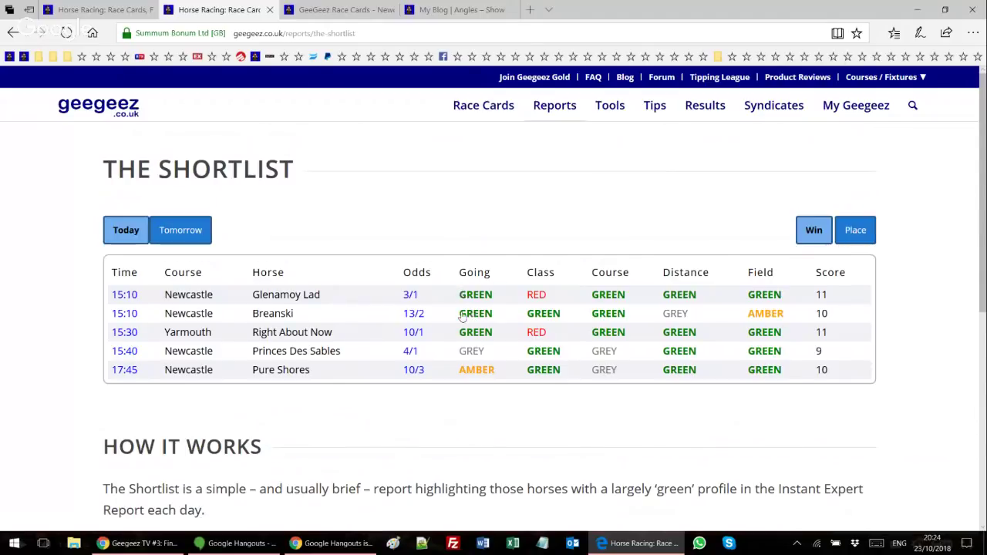
{"action": "left_click", "coordinate": [182, 229]}
{"action": "left_click", "coordinate": [126, 230]}
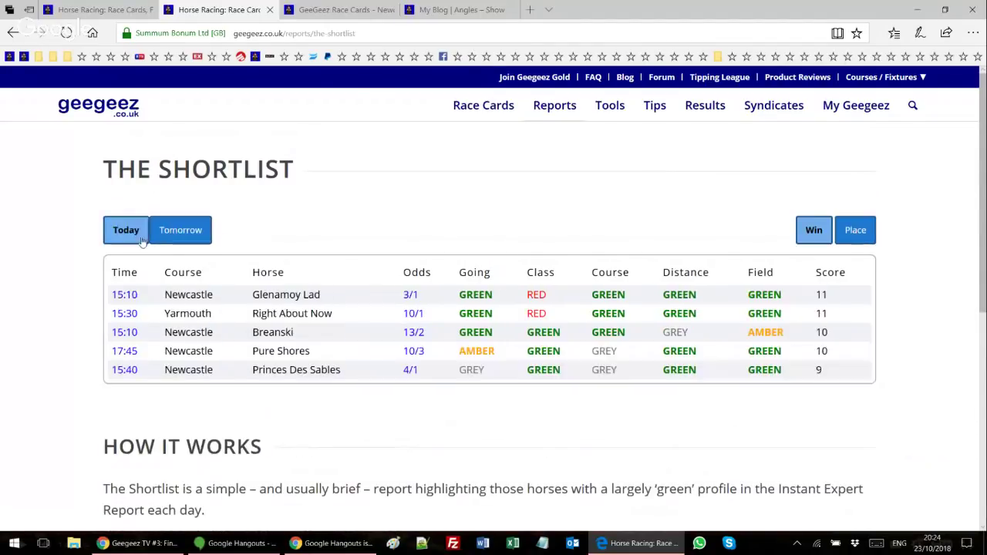
Open the 15:10 Newcastle race from Glenamoy Lad's row and examine the runners' win records in Instant Expert.
{"action": "left_click", "coordinate": [127, 293]}
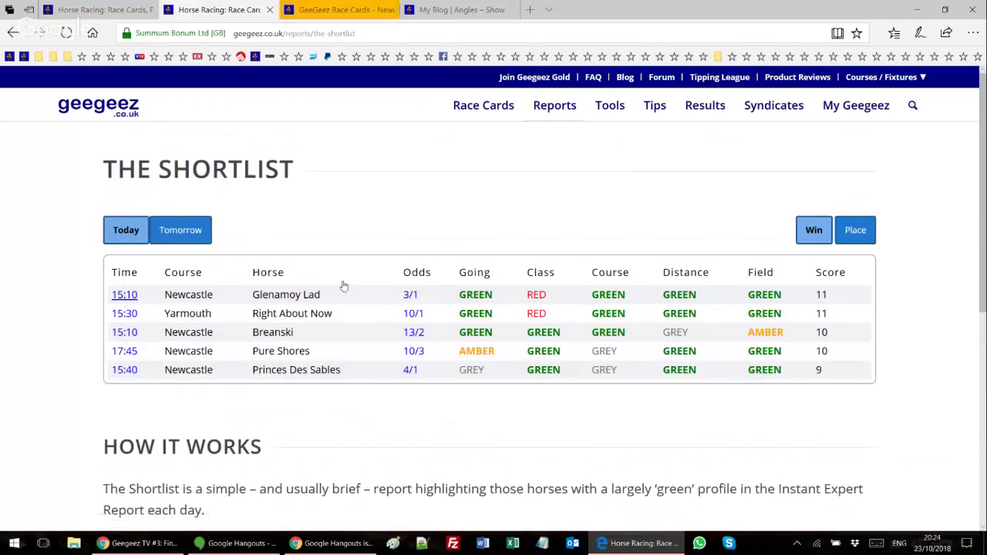
{"action": "left_click", "coordinate": [339, 10]}
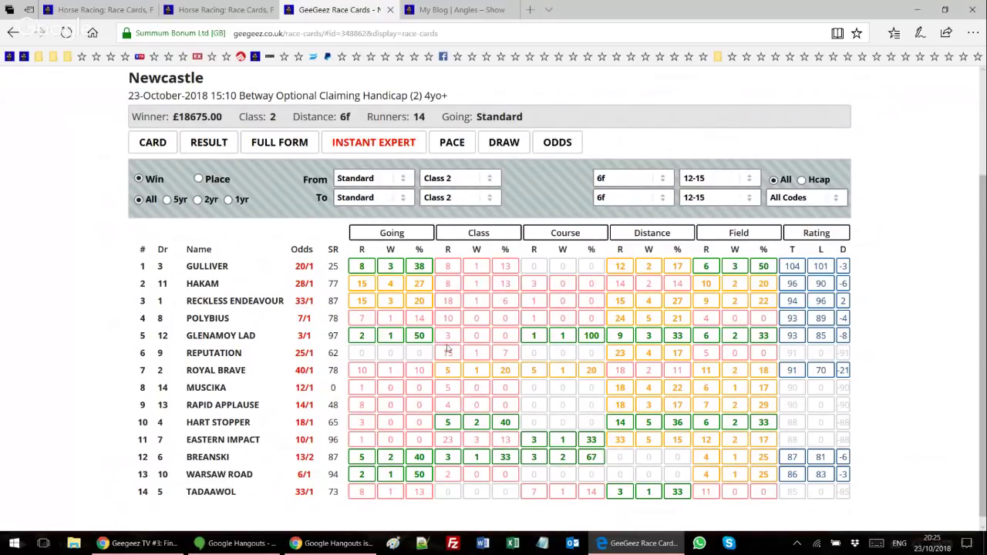
Sort today's Shortlist selections by race time with the earliest race first.
{"action": "left_click", "coordinate": [219, 9]}
{"action": "left_click", "coordinate": [129, 274]}
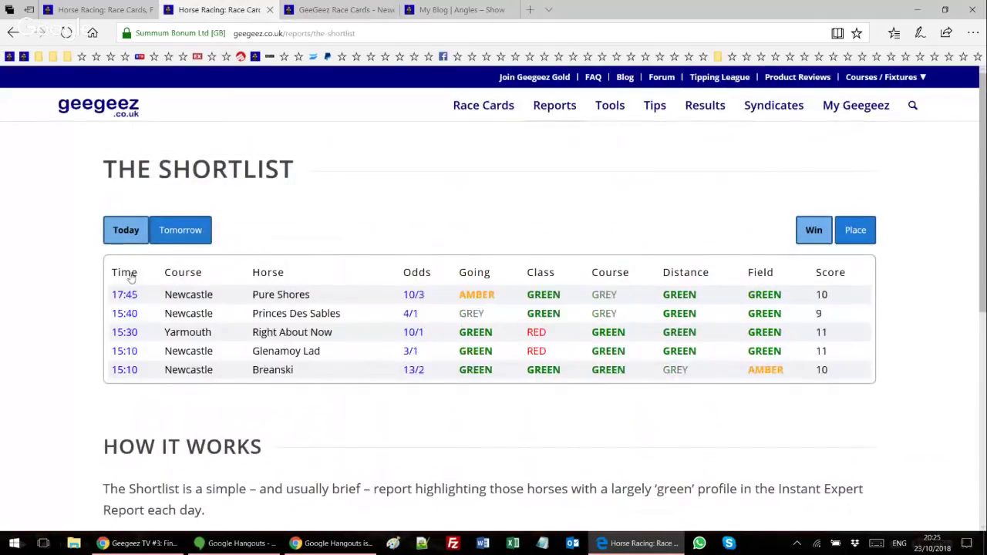
{"action": "left_click", "coordinate": [129, 278]}
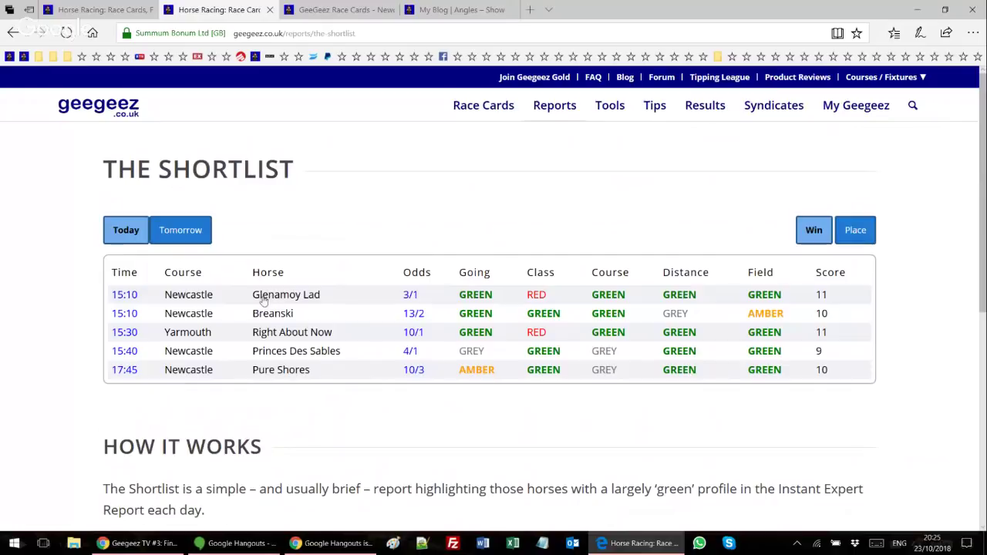
Switch the 15:10 Newcastle race's Instant Expert view from win to place statistics.
{"action": "left_click", "coordinate": [328, 8]}
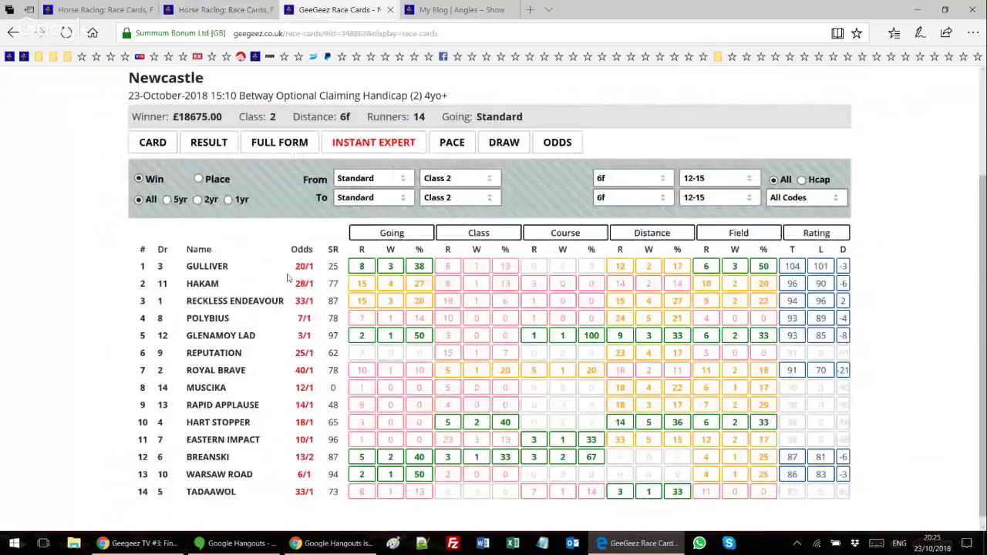
{"action": "left_click", "coordinate": [198, 180]}
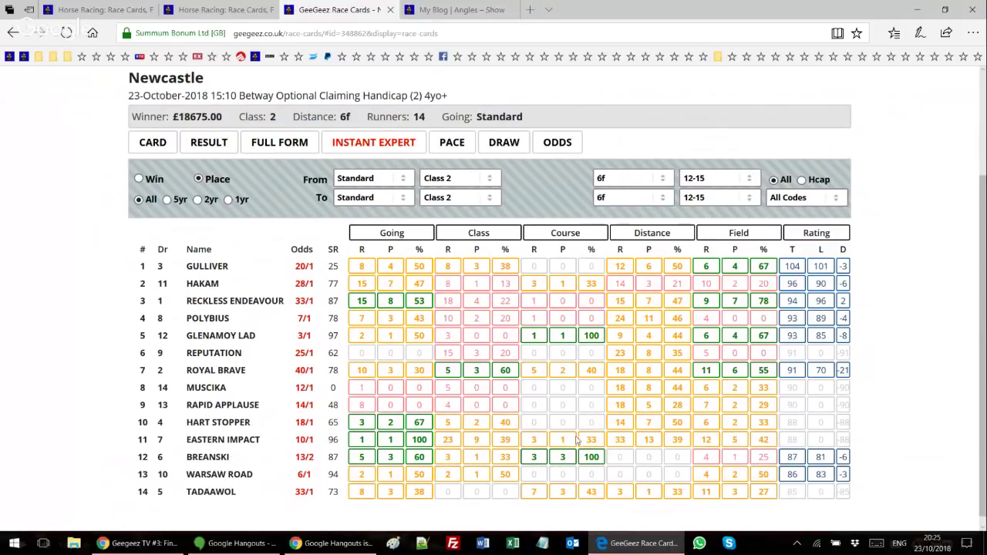
Open the 16:10 Worcester racecard from Blackdown Hills' row in tomorrow's Shortlist and close the Newcastle racecard.
{"action": "left_click", "coordinate": [226, 8]}
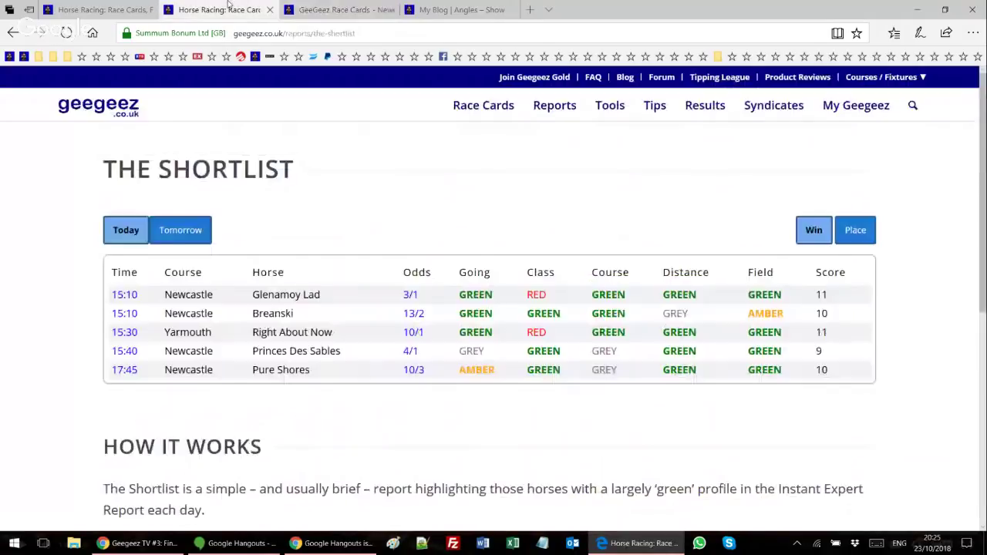
{"action": "left_click", "coordinate": [178, 239]}
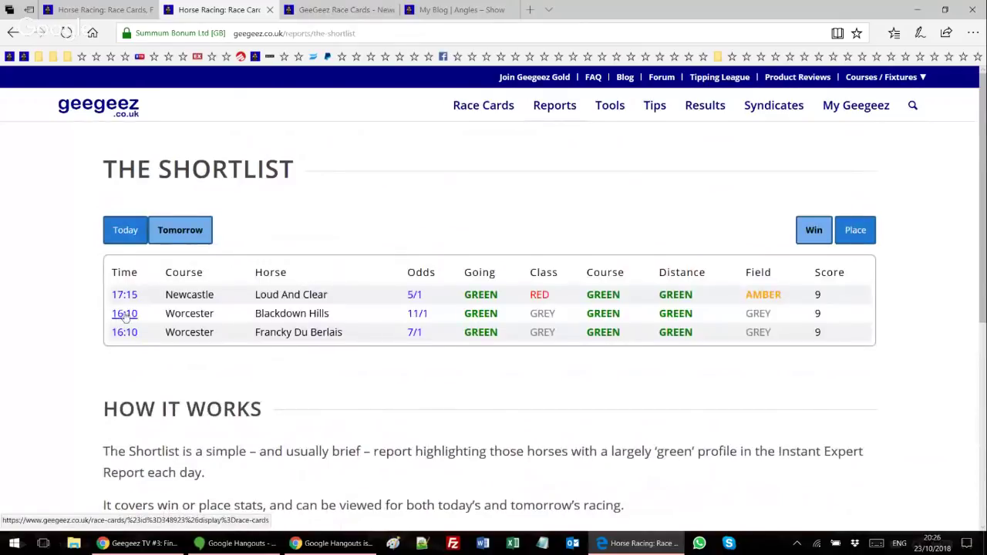
{"action": "left_click", "coordinate": [124, 314]}
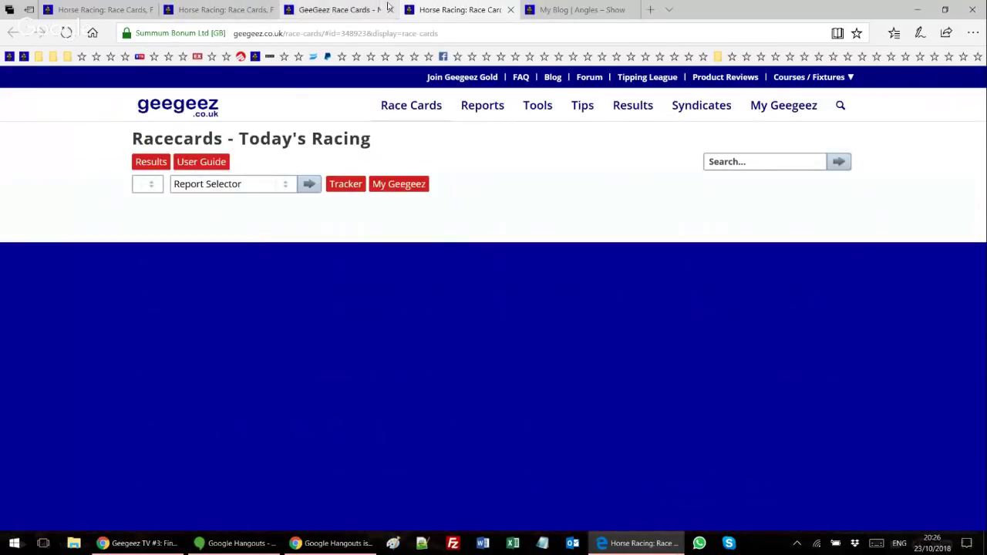
{"action": "left_click", "coordinate": [389, 10]}
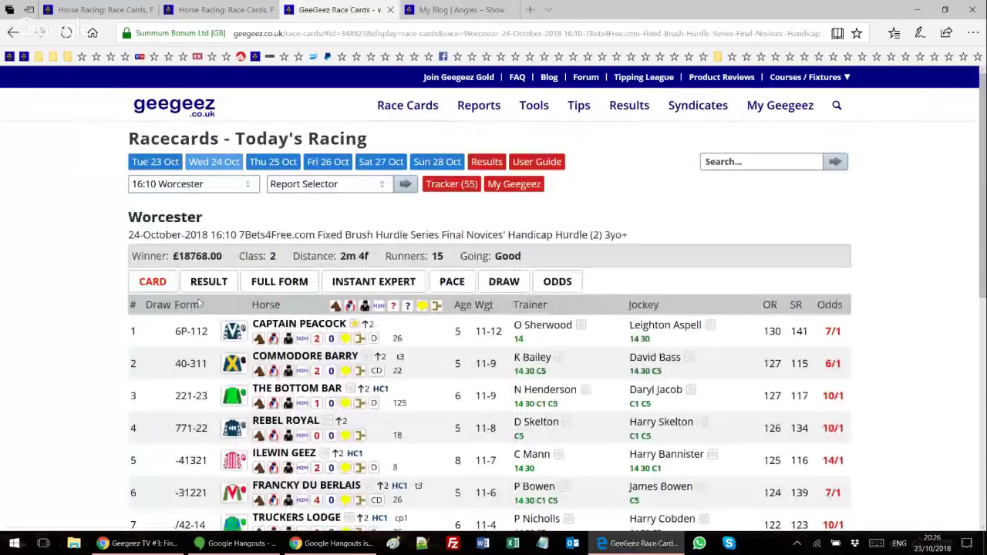
Look through all the runners on the 16:10 Worcester racecard, including their form, trainers, jockeys and odds.
{"action": "scroll", "coordinate": [100, 282], "scroll_direction": "down", "scroll_amount": 3}
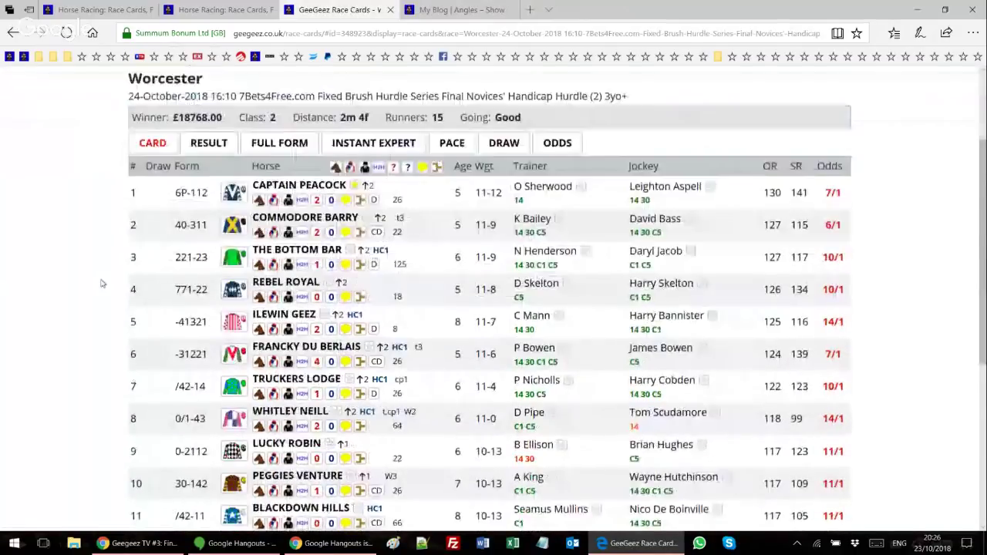
{"action": "scroll", "coordinate": [100, 282], "scroll_direction": "up", "scroll_amount": 2}
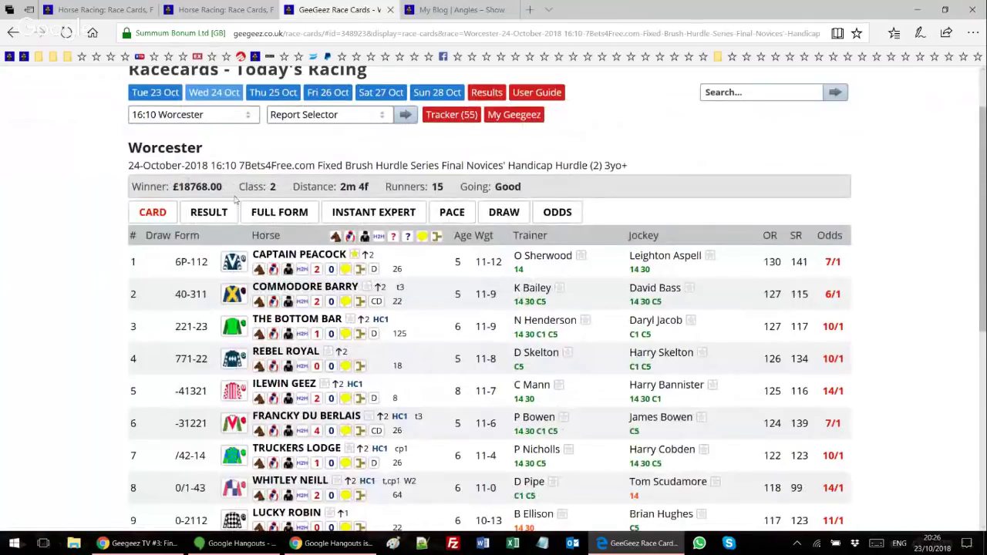
{"action": "scroll", "coordinate": [407, 226], "scroll_direction": "down", "scroll_amount": 2}
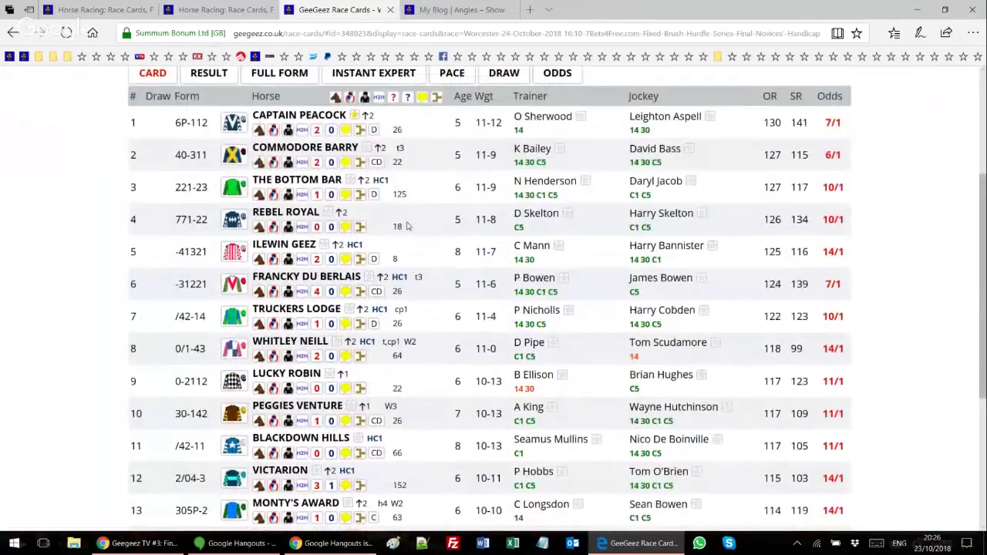
{"action": "scroll", "coordinate": [206, 384], "scroll_direction": "down", "scroll_amount": 3}
{"action": "scroll", "coordinate": [231, 389], "scroll_direction": "up", "scroll_amount": 4}
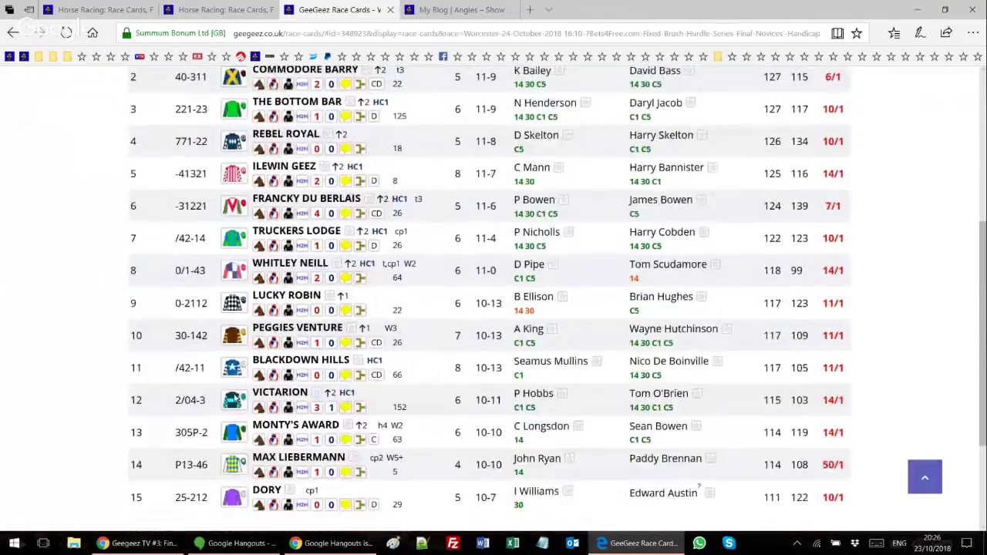
{"action": "scroll", "coordinate": [240, 393], "scroll_direction": "up", "scroll_amount": 1}
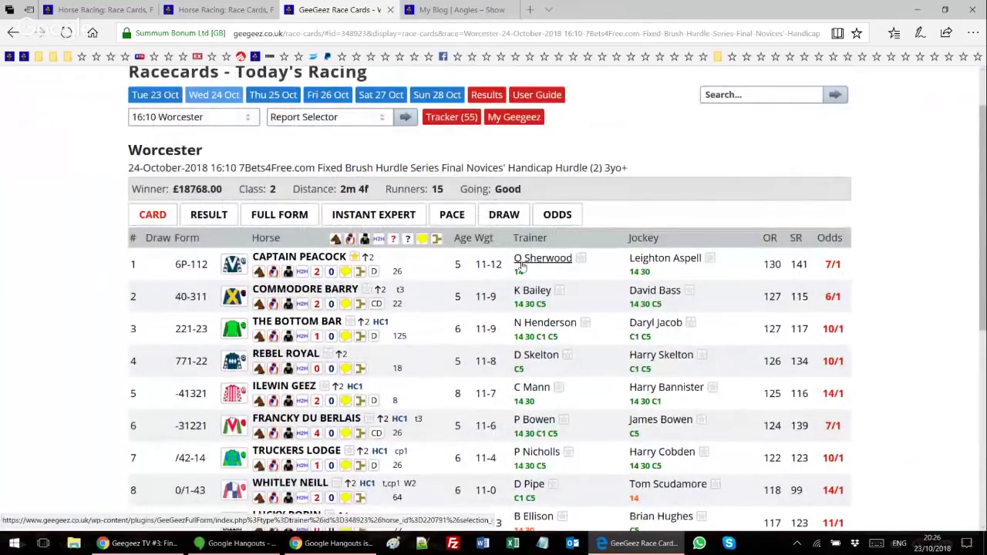
{"action": "scroll", "coordinate": [547, 263], "scroll_direction": "down", "scroll_amount": 2}
{"action": "scroll", "coordinate": [524, 279], "scroll_direction": "up", "scroll_amount": 2}
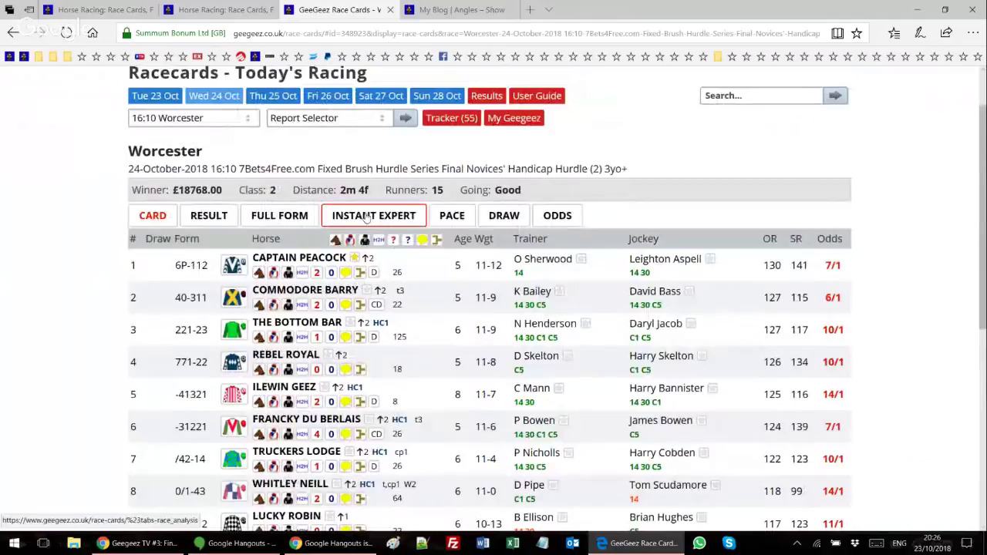
Show the 16:10 Worcester race's Instant Expert place statistics, covering all races rather than handicaps only and all codes.
{"action": "left_click", "coordinate": [370, 218]}
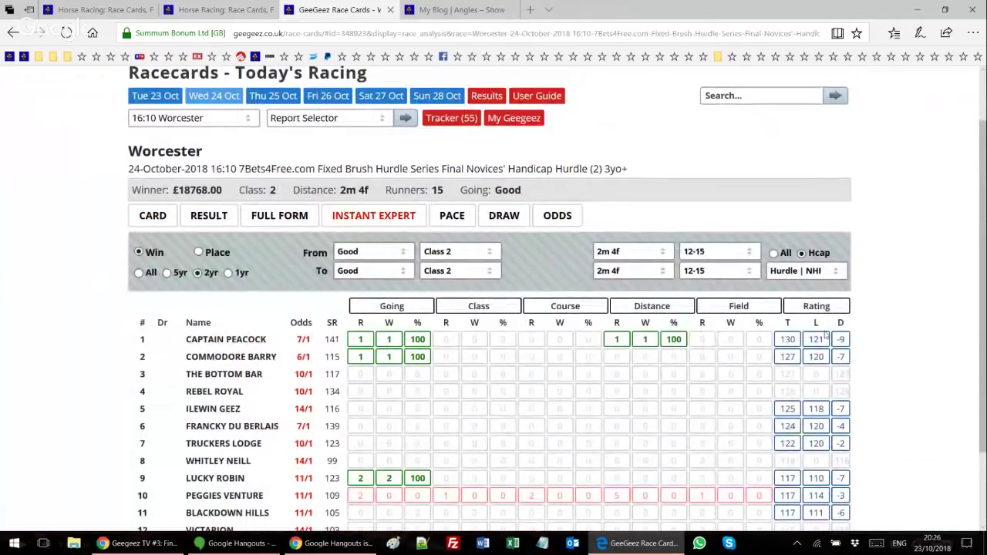
{"action": "scroll", "coordinate": [609, 351], "scroll_direction": "down", "scroll_amount": 2}
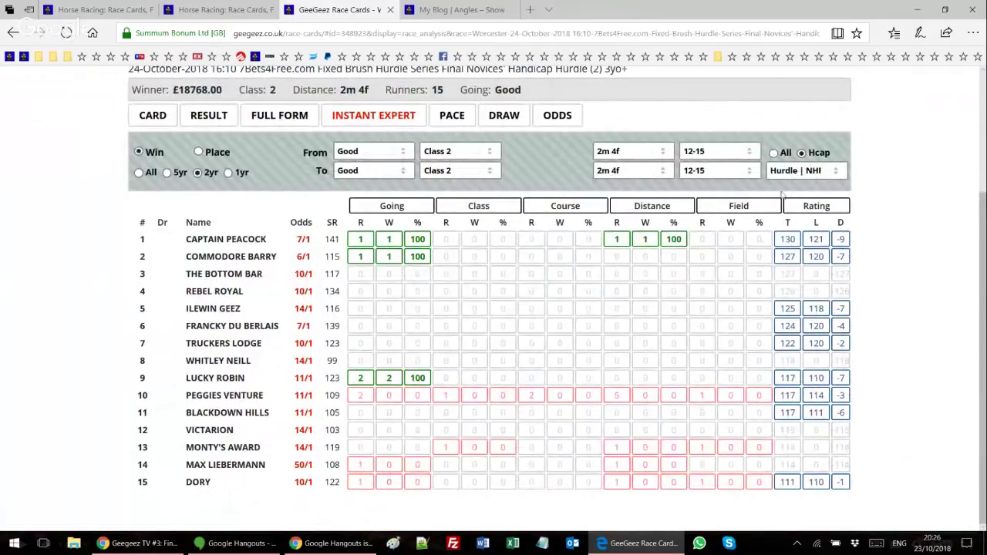
{"action": "left_click", "coordinate": [775, 153]}
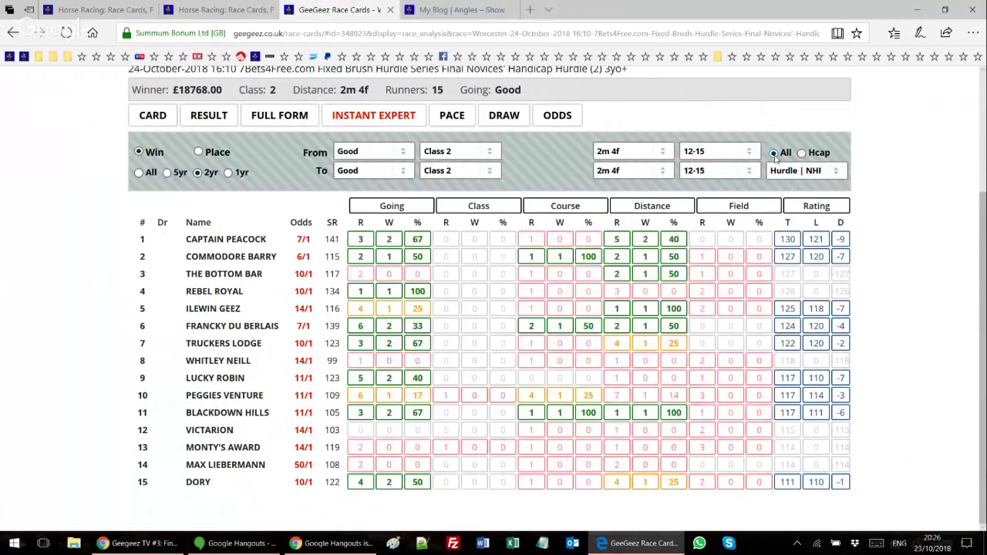
{"action": "left_click", "coordinate": [809, 171]}
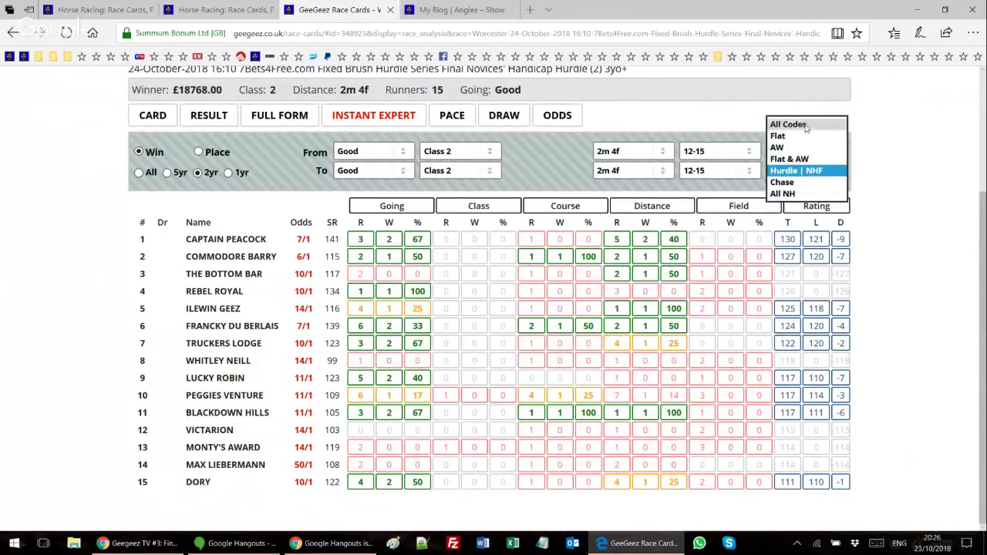
{"action": "left_click", "coordinate": [810, 129]}
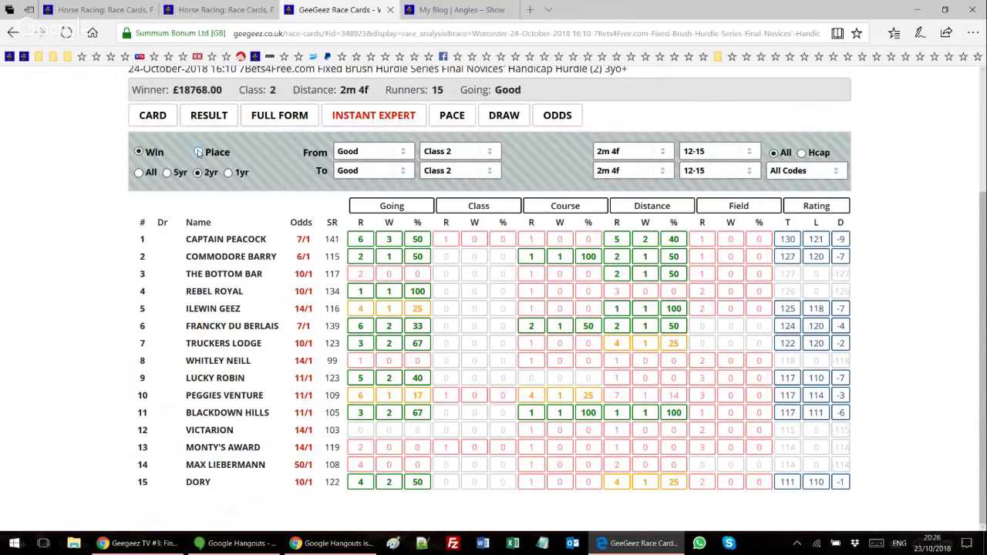
{"action": "left_click", "coordinate": [198, 152]}
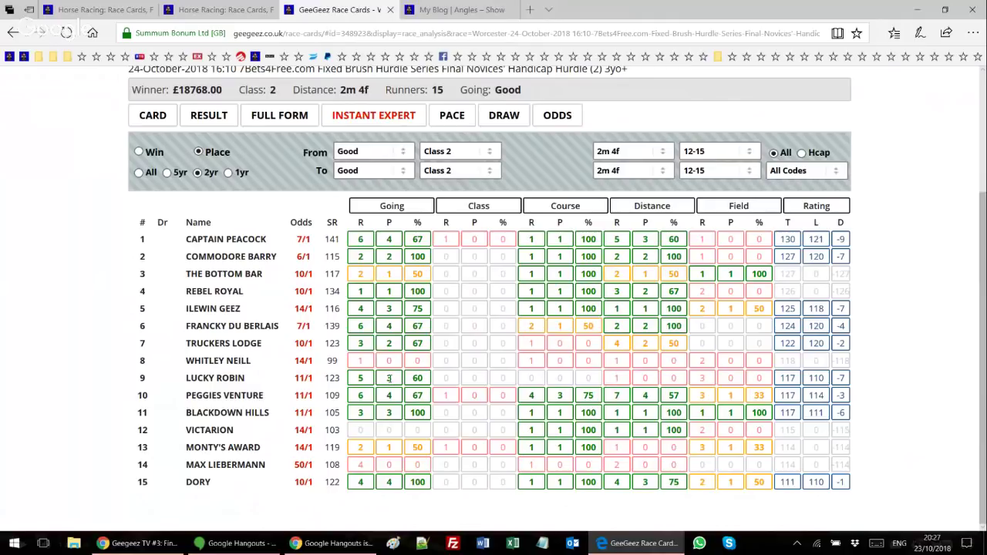
Review the runners on the 16:10 Worcester race's main card again and close the racecard.
{"action": "left_click", "coordinate": [154, 116]}
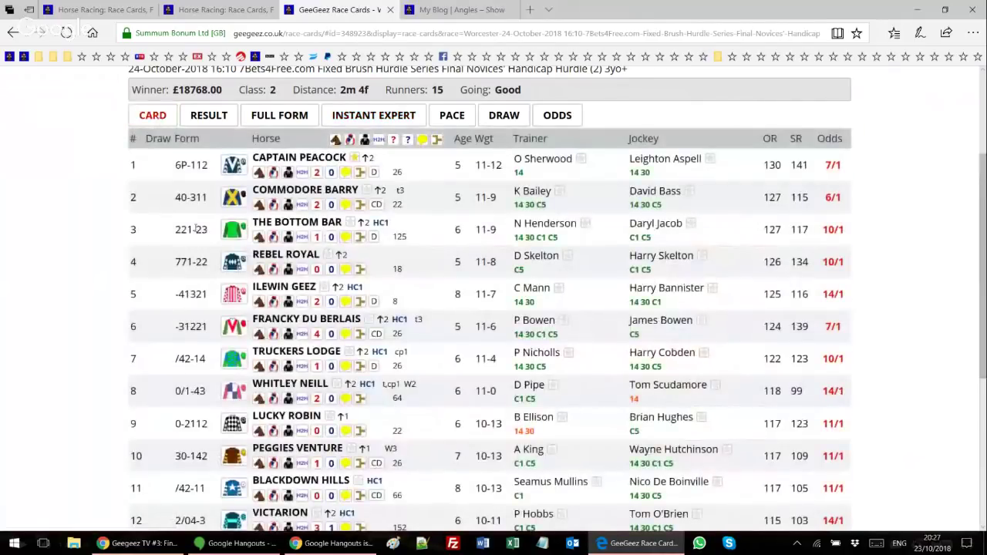
{"action": "scroll", "coordinate": [639, 179], "scroll_direction": "up", "scroll_amount": 1}
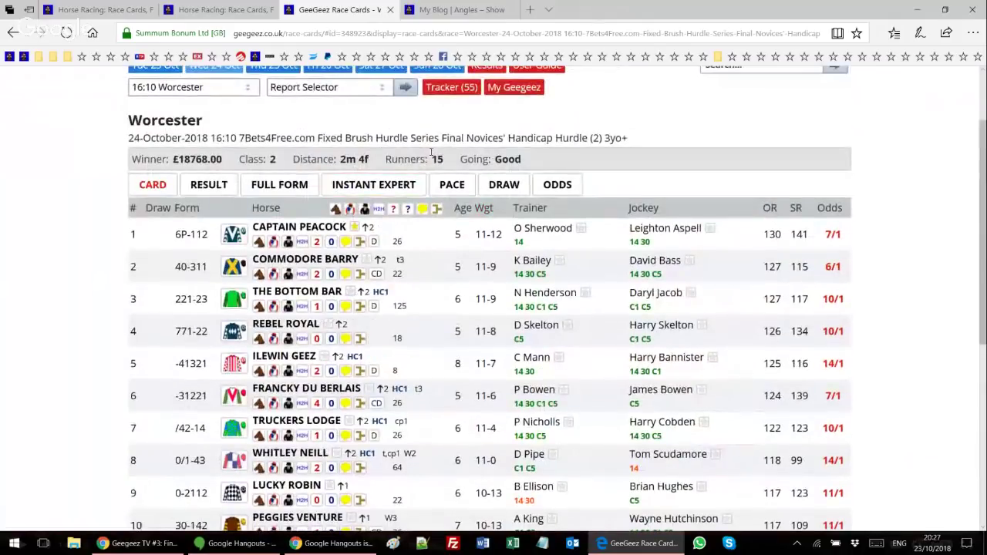
{"action": "scroll", "coordinate": [341, 363], "scroll_direction": "down", "scroll_amount": 2}
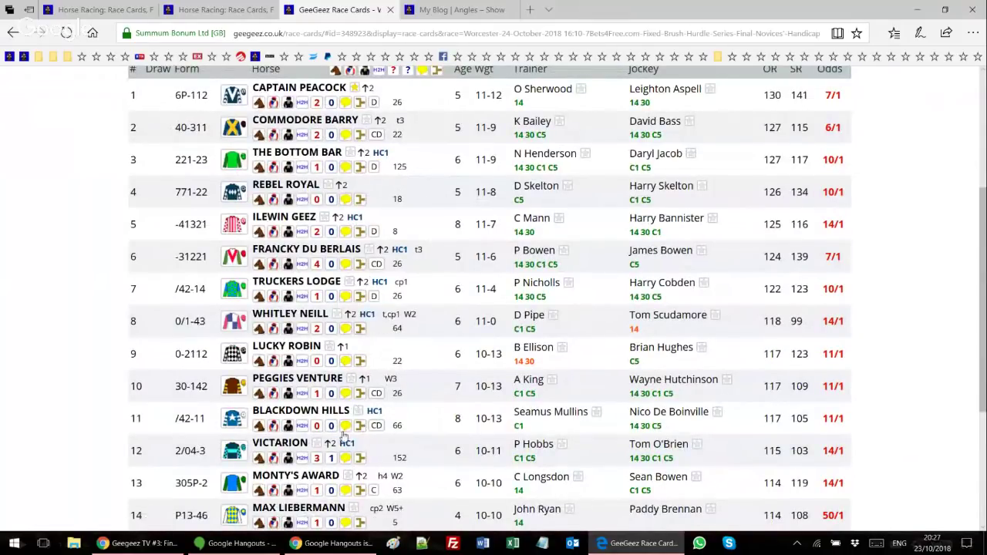
{"action": "scroll", "coordinate": [343, 437], "scroll_direction": "down", "scroll_amount": 1}
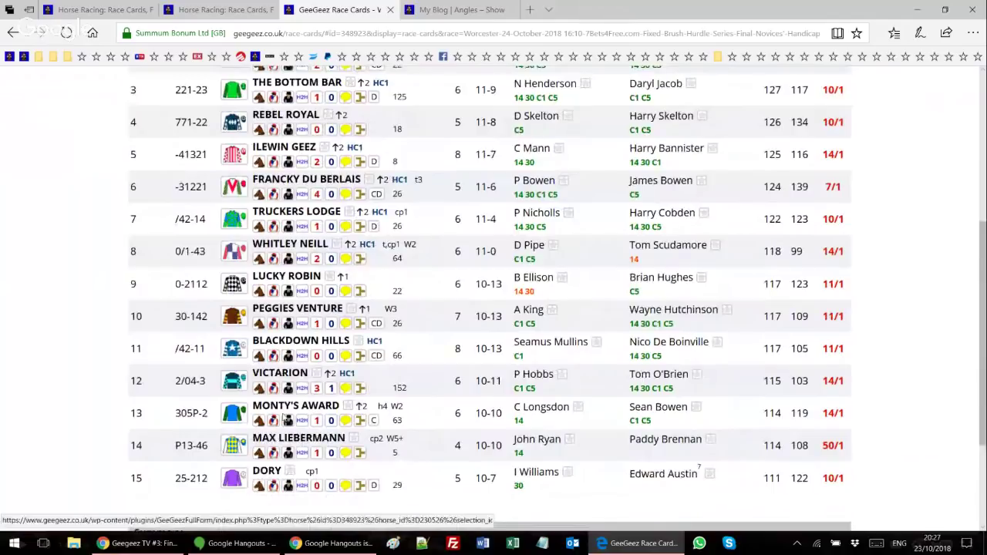
{"action": "scroll", "coordinate": [287, 421], "scroll_direction": "up", "scroll_amount": 2}
{"action": "scroll", "coordinate": [287, 420], "scroll_direction": "down", "scroll_amount": 1}
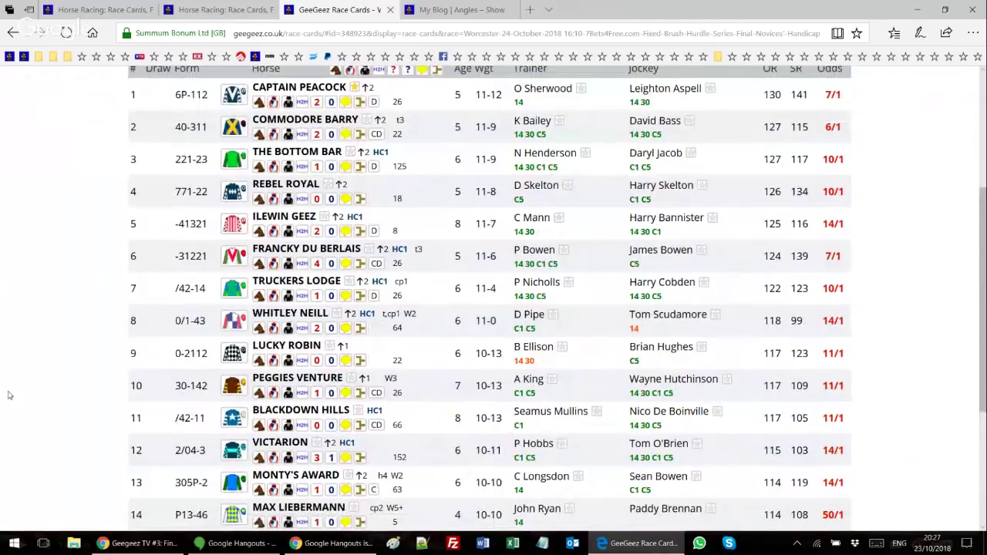
{"action": "scroll", "coordinate": [30, 412], "scroll_direction": "up", "scroll_amount": 3}
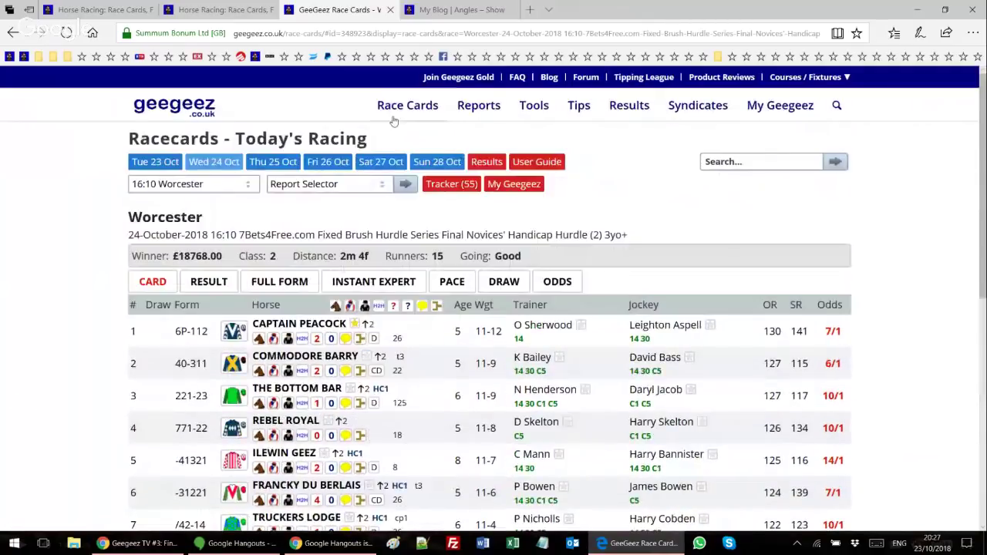
{"action": "left_click", "coordinate": [390, 9]}
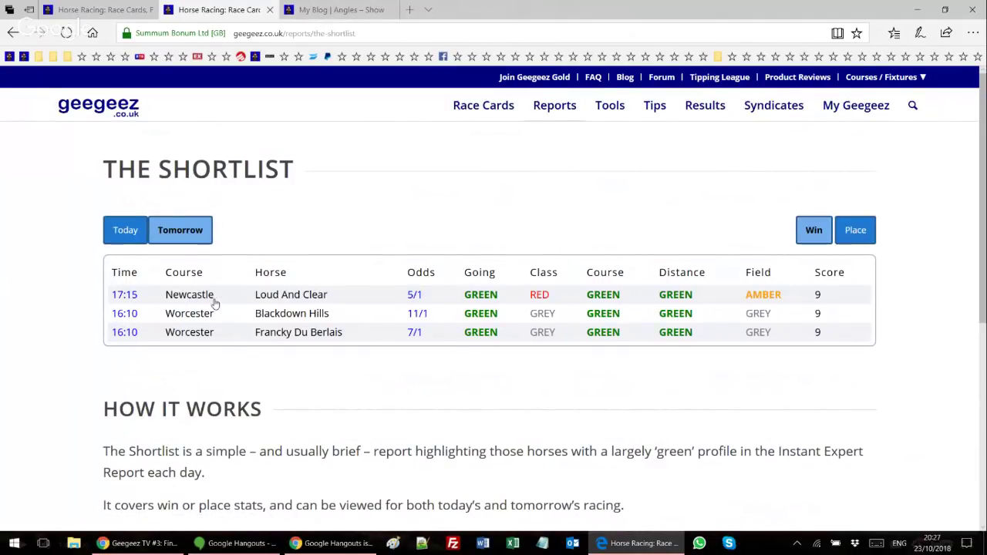
Open the 17:15 Newcastle racecard from Loud And Clear's Shortlist row and display its Instant Expert view.
{"action": "left_click", "coordinate": [124, 298]}
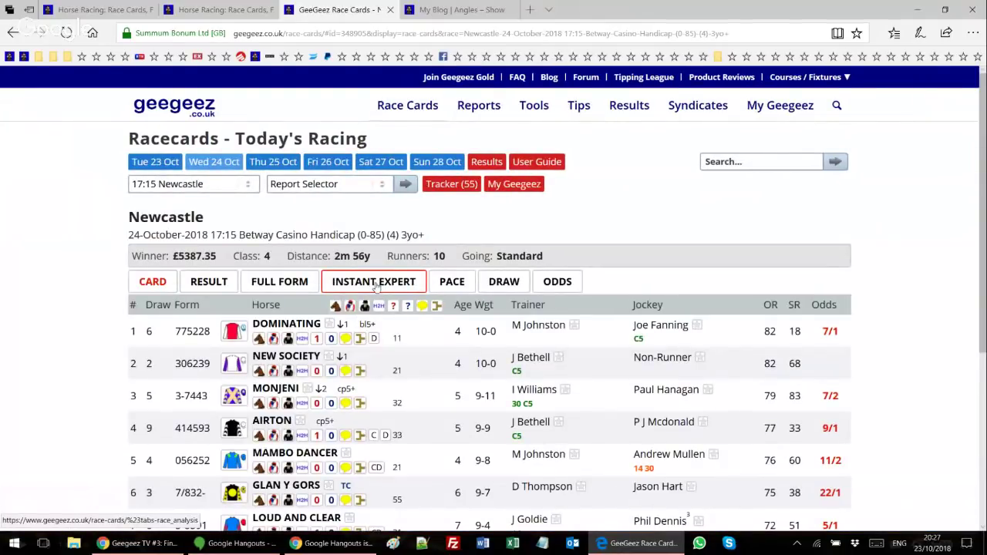
{"action": "left_click", "coordinate": [376, 286]}
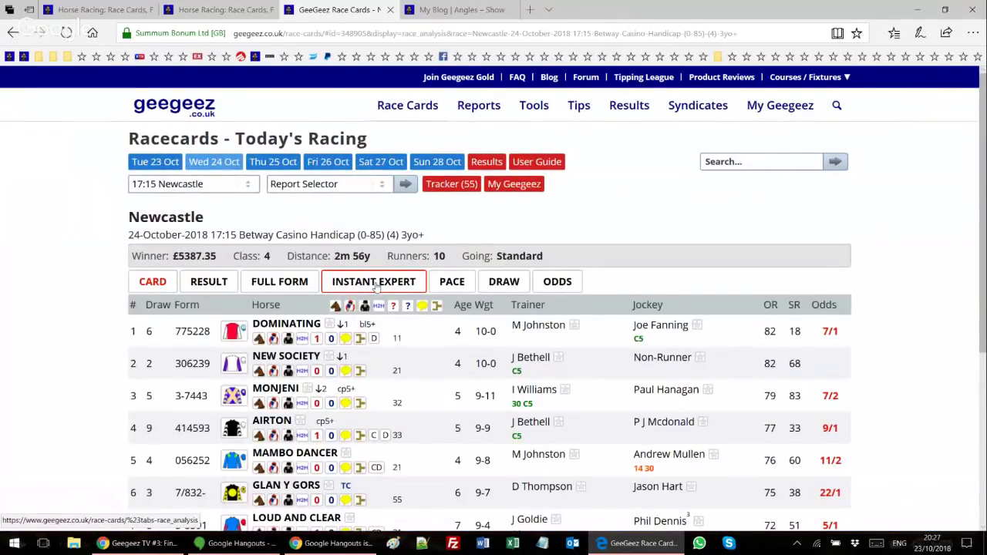
{"action": "scroll", "coordinate": [399, 427], "scroll_direction": "down", "scroll_amount": 1}
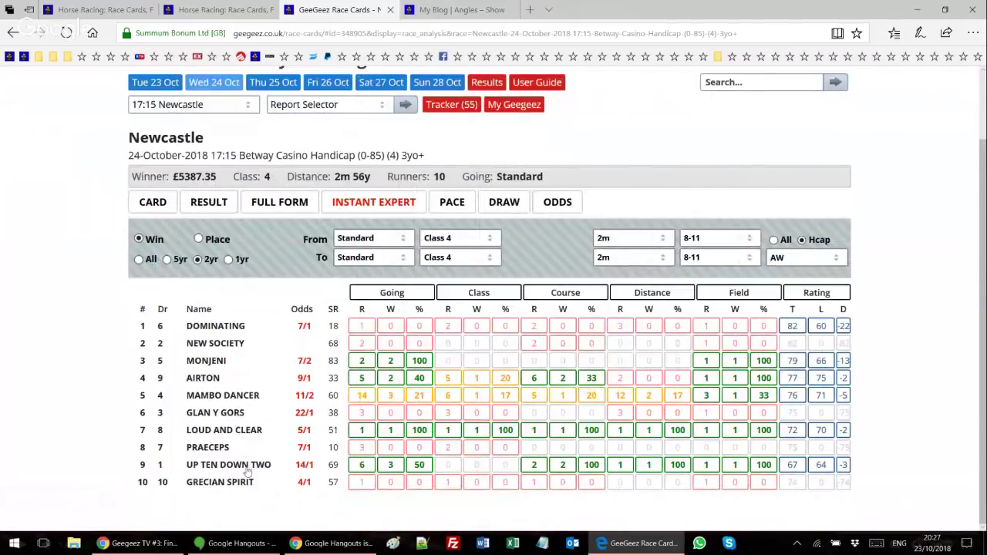
Compare with Loud And Clear's Shortlist row and widen the 17:15 Newcastle Instant Expert statistics to all races over all years.
{"action": "left_click", "coordinate": [220, 10]}
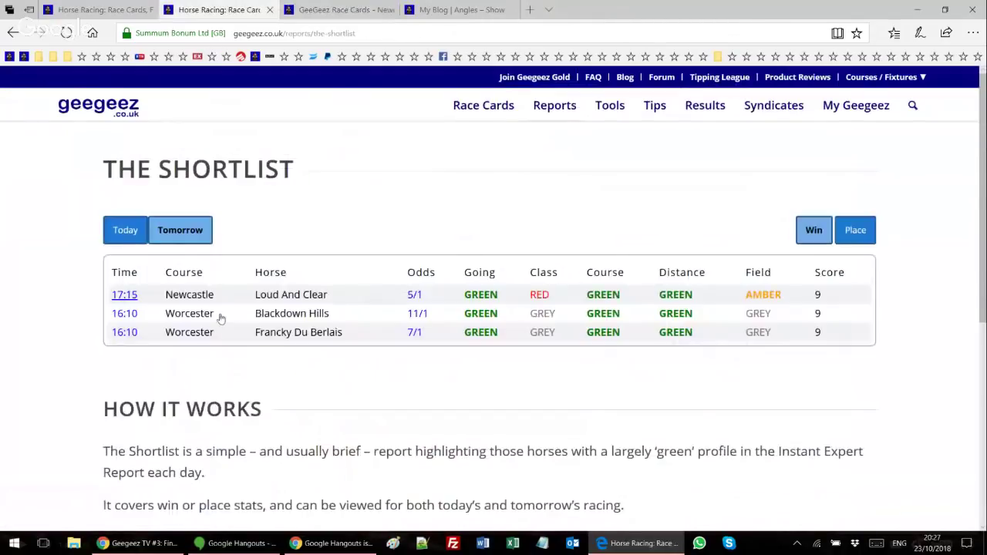
{"action": "left_click", "coordinate": [351, 10]}
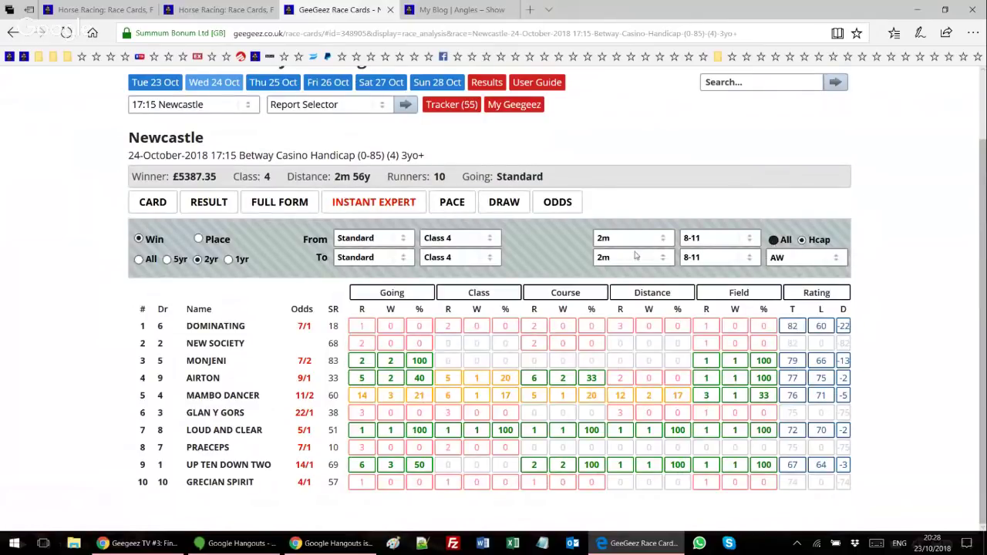
{"action": "left_click", "coordinate": [139, 260]}
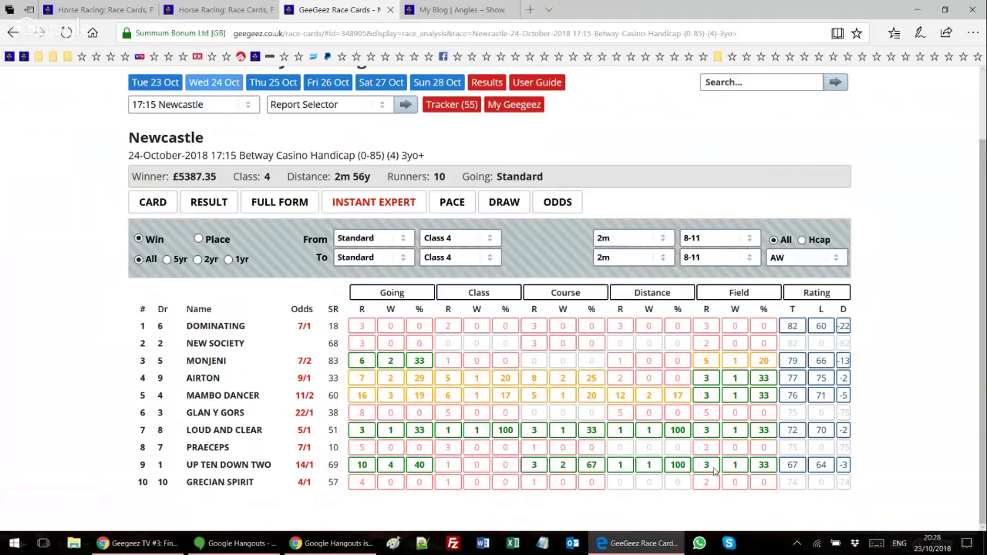
Look through the runners and form on the 17:15 Newcastle race's main card, and close the racecard.
{"action": "left_click", "coordinate": [153, 202]}
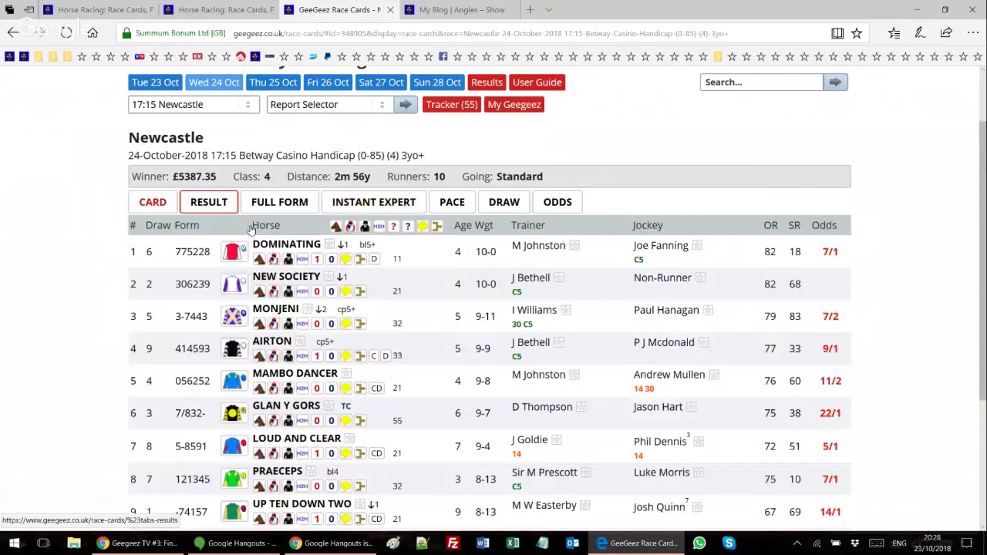
{"action": "scroll", "coordinate": [281, 274], "scroll_direction": "down", "scroll_amount": 2}
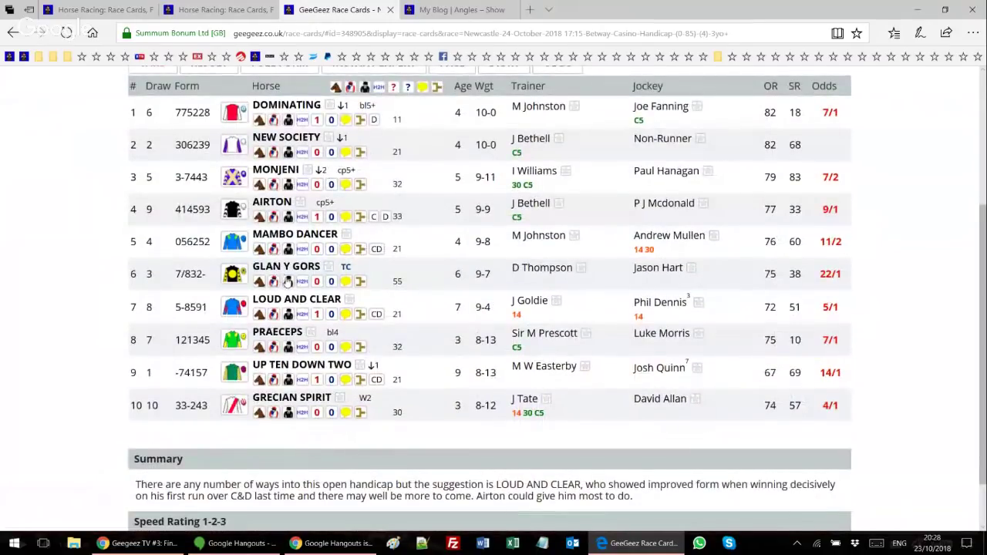
{"action": "scroll", "coordinate": [296, 291], "scroll_direction": "up", "scroll_amount": 1}
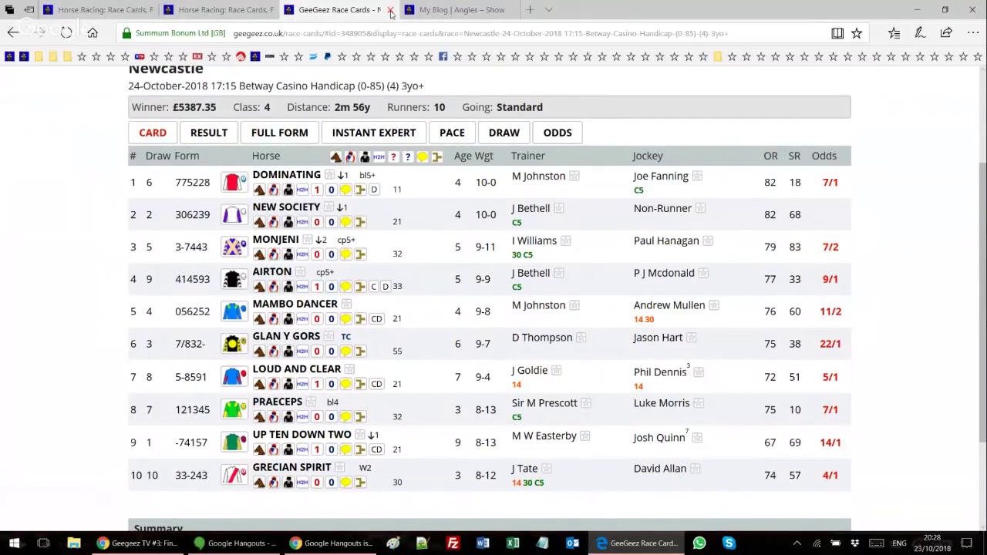
{"action": "left_click", "coordinate": [390, 10]}
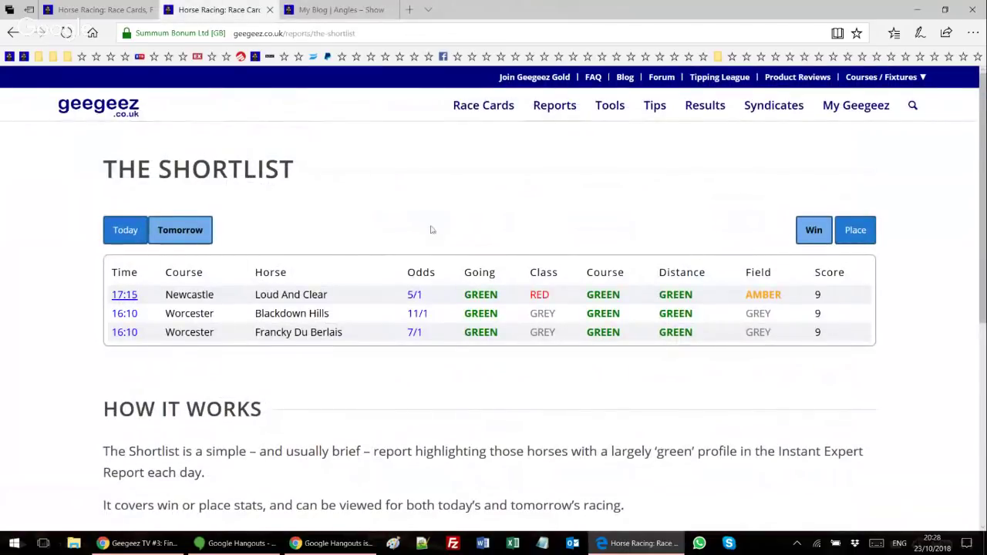
Show today's Shortlist by place statistics, look through the selections and sort them by odds with the longest price first.
{"action": "left_click", "coordinate": [121, 239]}
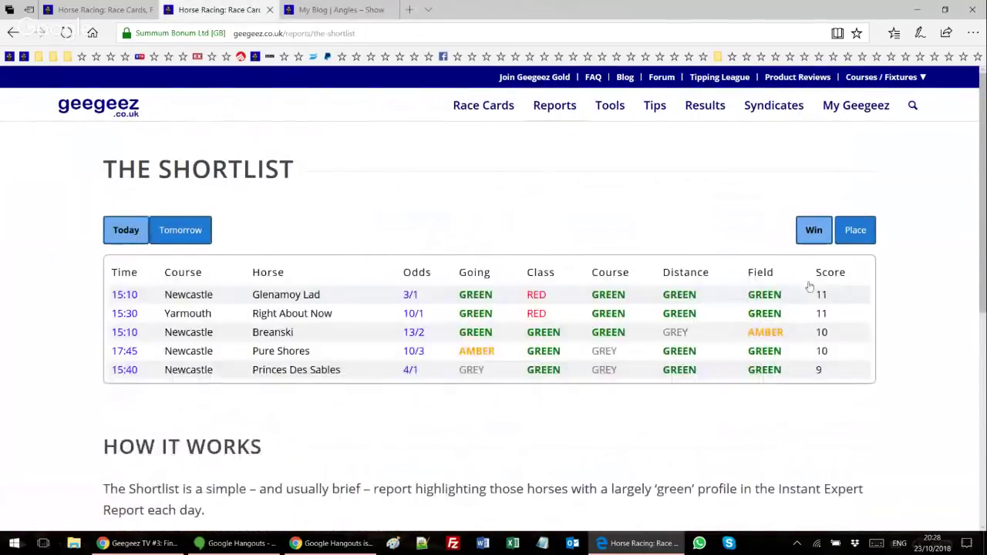
{"action": "left_click", "coordinate": [862, 239]}
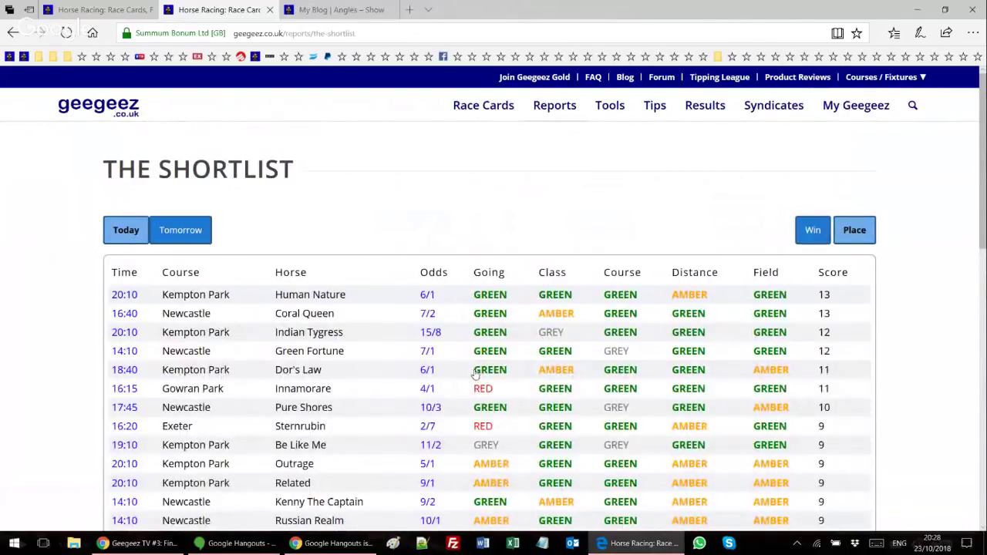
{"action": "scroll", "coordinate": [475, 375], "scroll_direction": "down", "scroll_amount": 5}
{"action": "scroll", "coordinate": [475, 375], "scroll_direction": "up", "scroll_amount": 5}
{"action": "scroll", "coordinate": [476, 375], "scroll_direction": "down", "scroll_amount": 4}
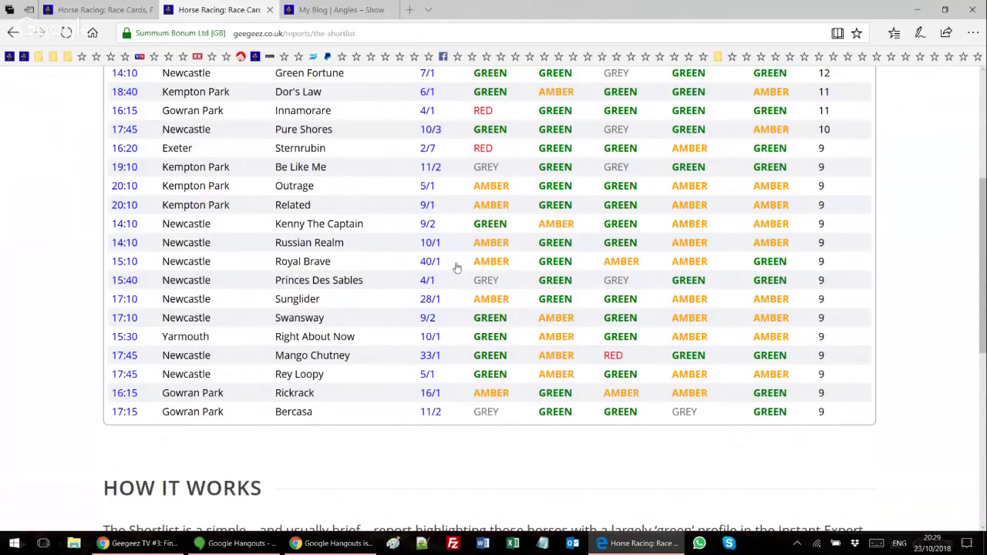
{"action": "scroll", "coordinate": [494, 276], "scroll_direction": "up", "scroll_amount": 3}
{"action": "scroll", "coordinate": [501, 273], "scroll_direction": "up", "scroll_amount": 1}
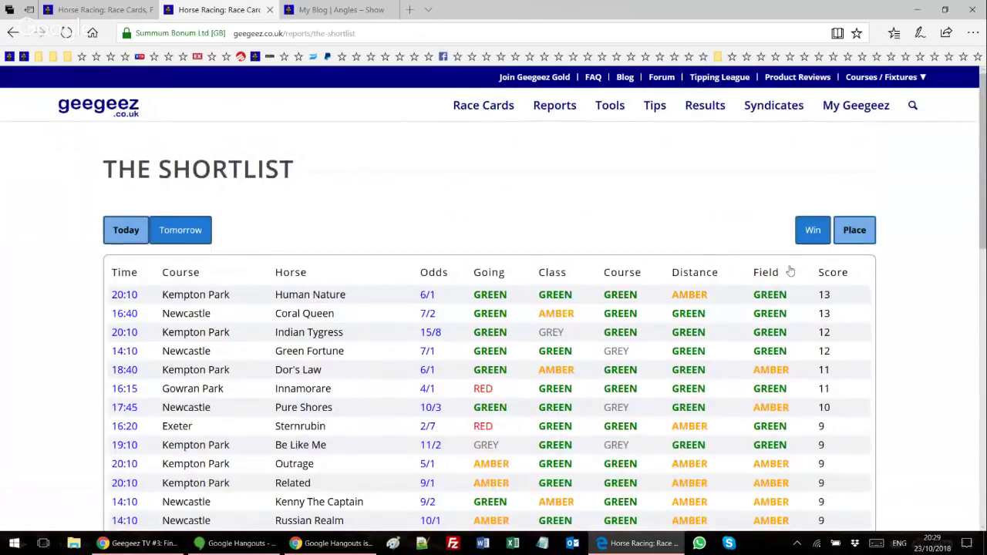
{"action": "left_click", "coordinate": [432, 274]}
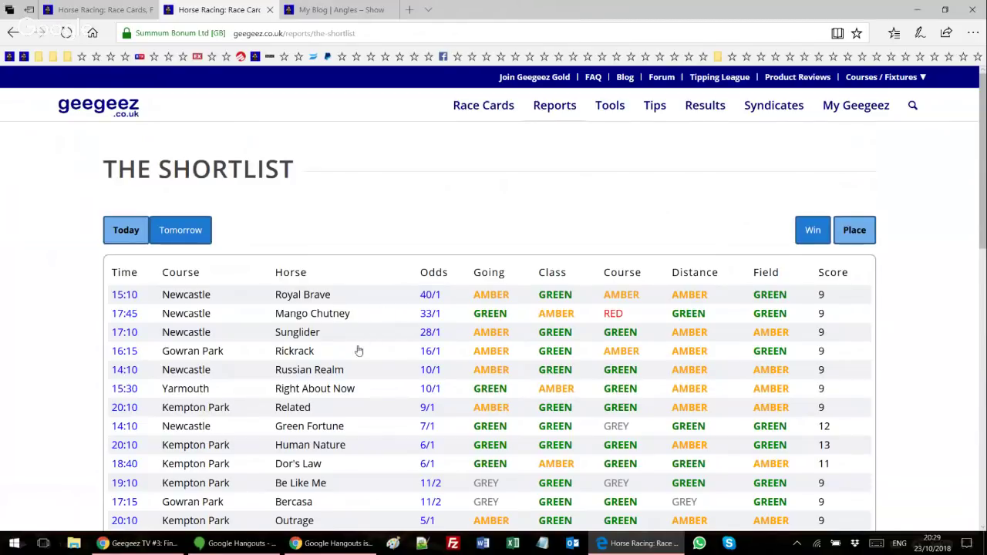
Check the fast results for the 15:10 Newcastle race, in which shortlisted Royal Brave ran.
{"action": "left_click", "coordinate": [106, 6]}
{"action": "scroll", "coordinate": [250, 297], "scroll_direction": "down", "scroll_amount": 9}
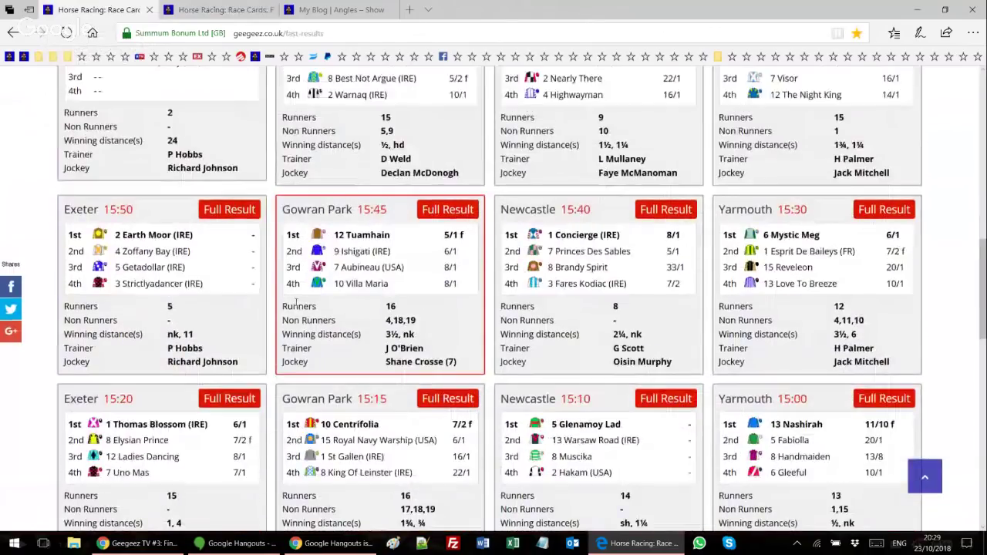
{"action": "scroll", "coordinate": [297, 303], "scroll_direction": "down", "scroll_amount": 1}
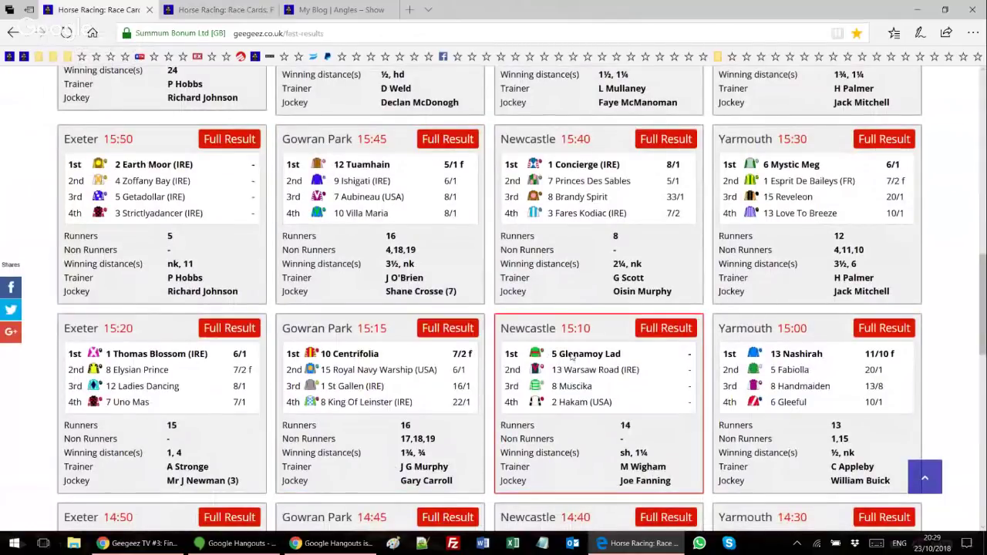
Cross-check the place Shortlist's Sunglider and Mango Chutney against the fast results for the 17:10 and 17:45 Newcastle races.
{"action": "left_click", "coordinate": [220, 9]}
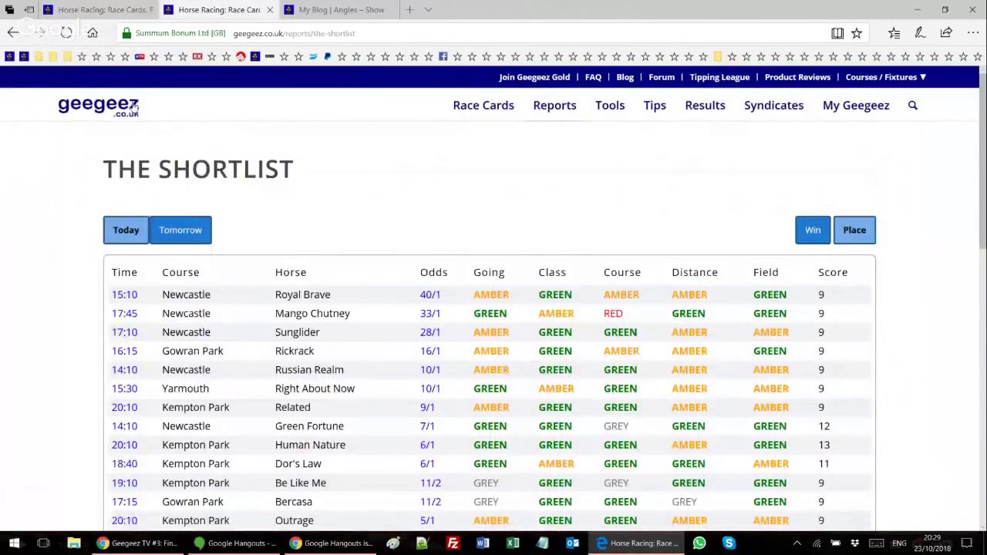
{"action": "left_click", "coordinate": [102, 6]}
{"action": "scroll", "coordinate": [230, 324], "scroll_direction": "up", "scroll_amount": 9}
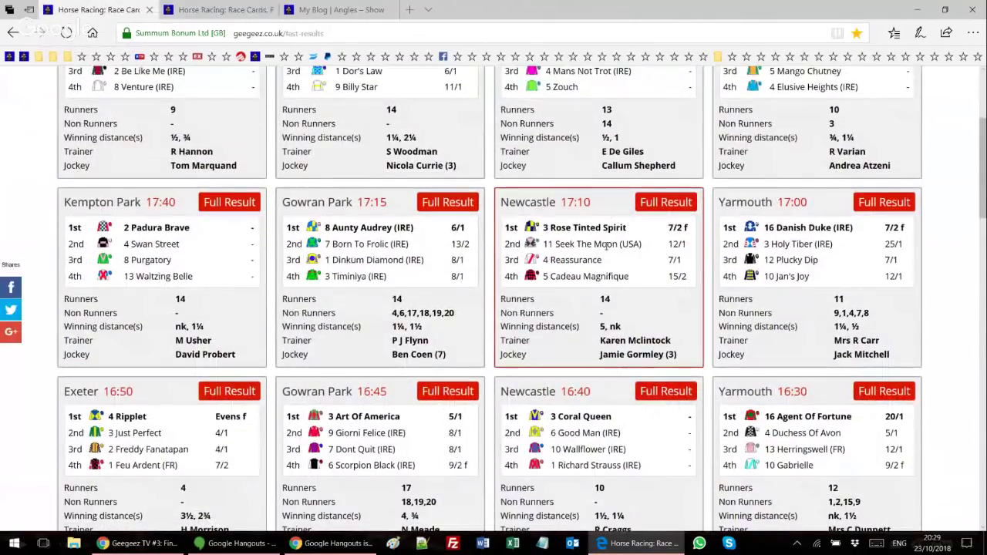
{"action": "left_click", "coordinate": [246, 11]}
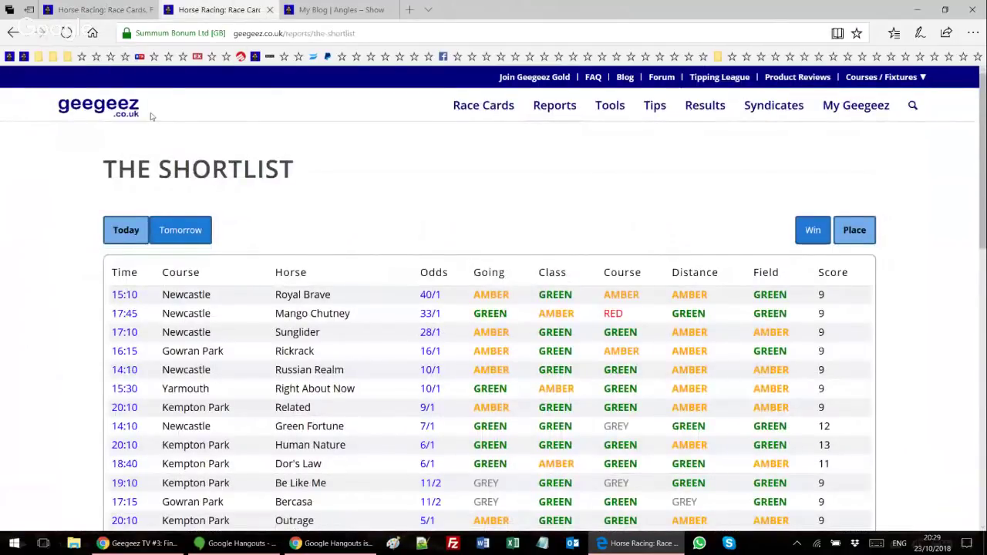
{"action": "left_click", "coordinate": [132, 10]}
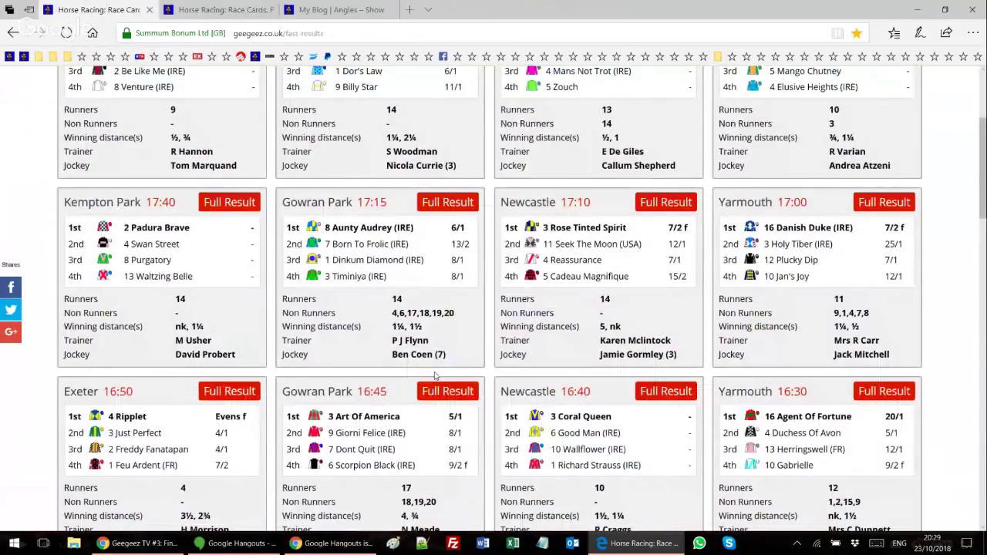
{"action": "scroll", "coordinate": [434, 375], "scroll_direction": "up", "scroll_amount": 3}
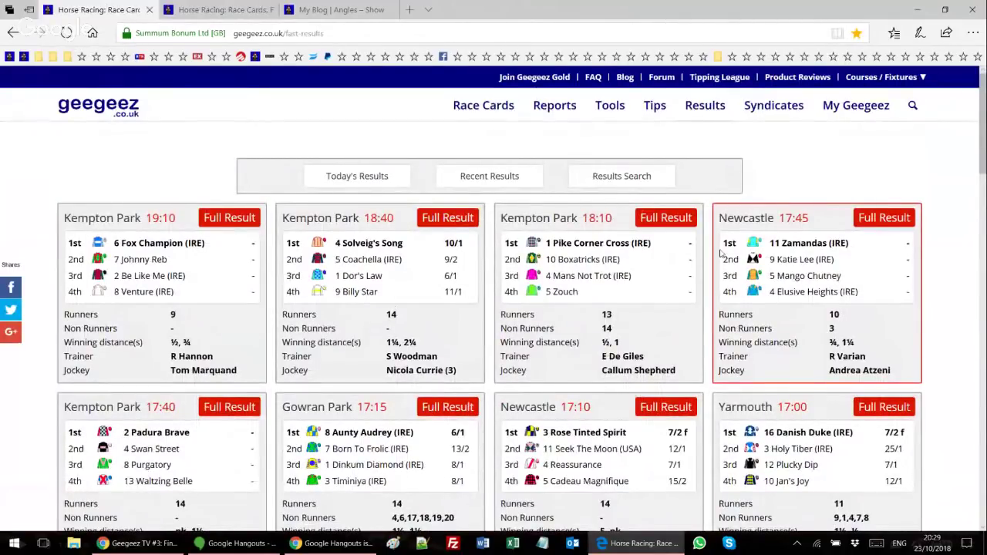
Look through today's full place Shortlist in The Shortlist report, from the longest to the shortest-priced selections.
{"action": "left_click", "coordinate": [220, 8]}
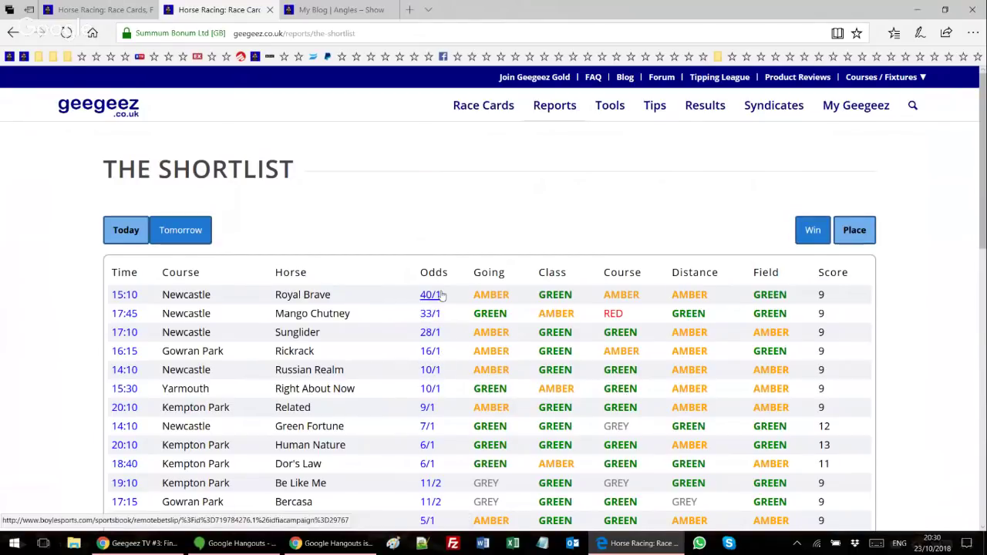
{"action": "scroll", "coordinate": [385, 313], "scroll_direction": "down", "scroll_amount": 5}
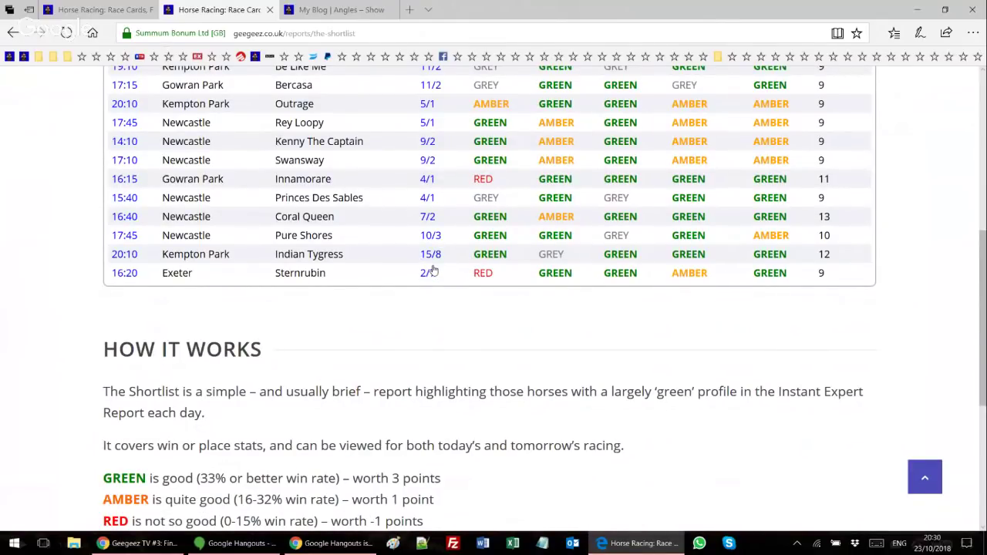
{"action": "scroll", "coordinate": [432, 274], "scroll_direction": "up", "scroll_amount": 4}
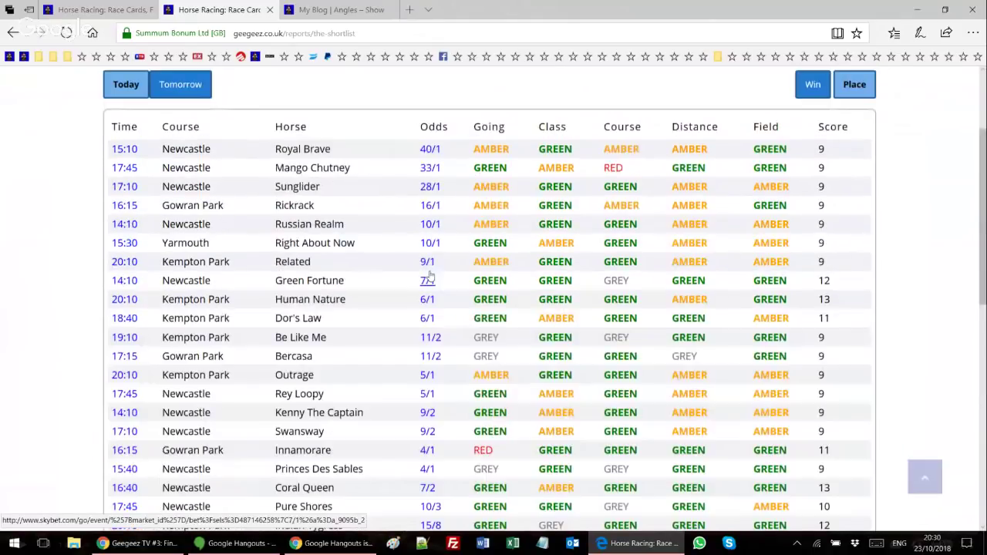
{"action": "scroll", "coordinate": [430, 276], "scroll_direction": "up", "scroll_amount": 1}
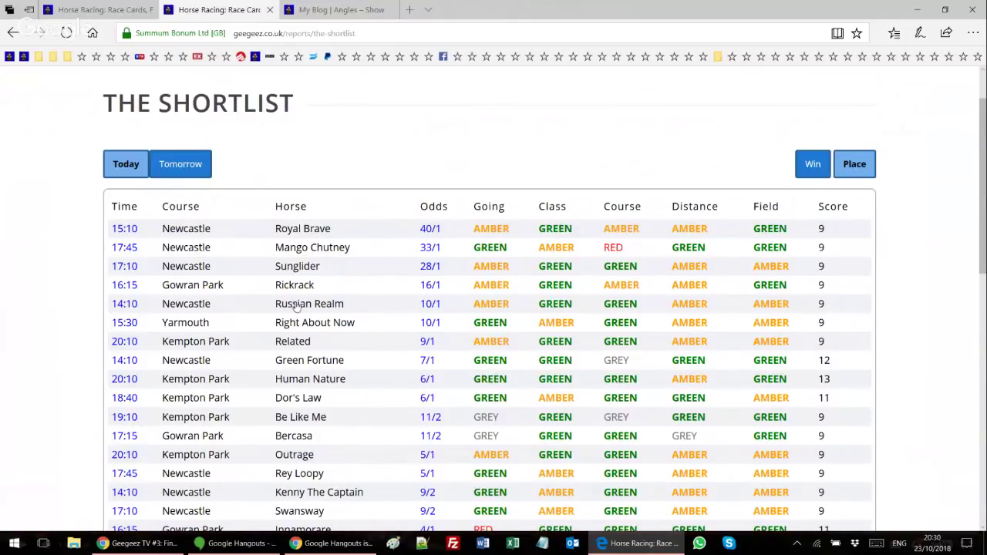
Check the fast results for the 14:10 Newcastle race, in which shortlisted Russian Realm ran, and return to The Shortlist.
{"action": "left_click", "coordinate": [111, 6]}
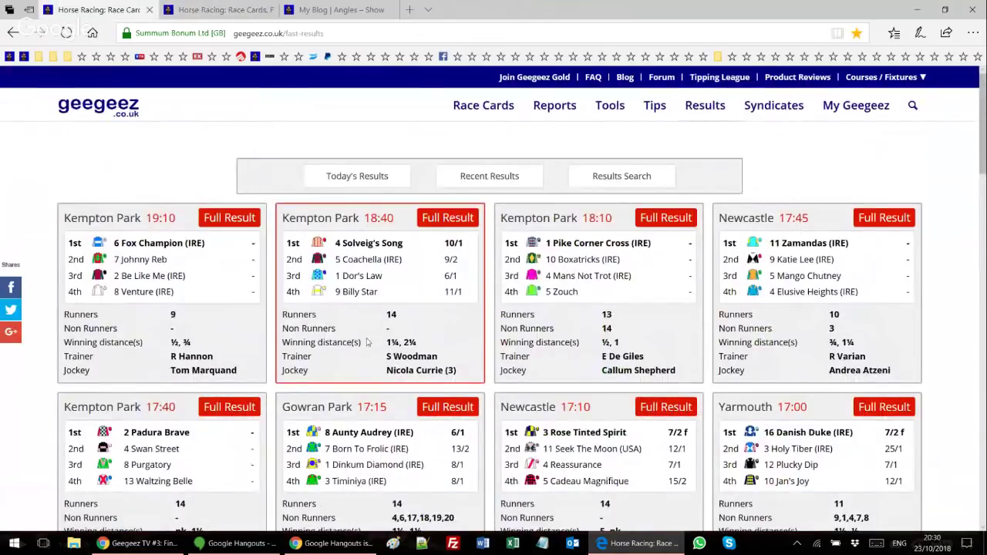
{"action": "scroll", "coordinate": [388, 332], "scroll_direction": "down", "scroll_amount": 5}
{"action": "scroll", "coordinate": [388, 332], "scroll_direction": "down", "scroll_amount": 2}
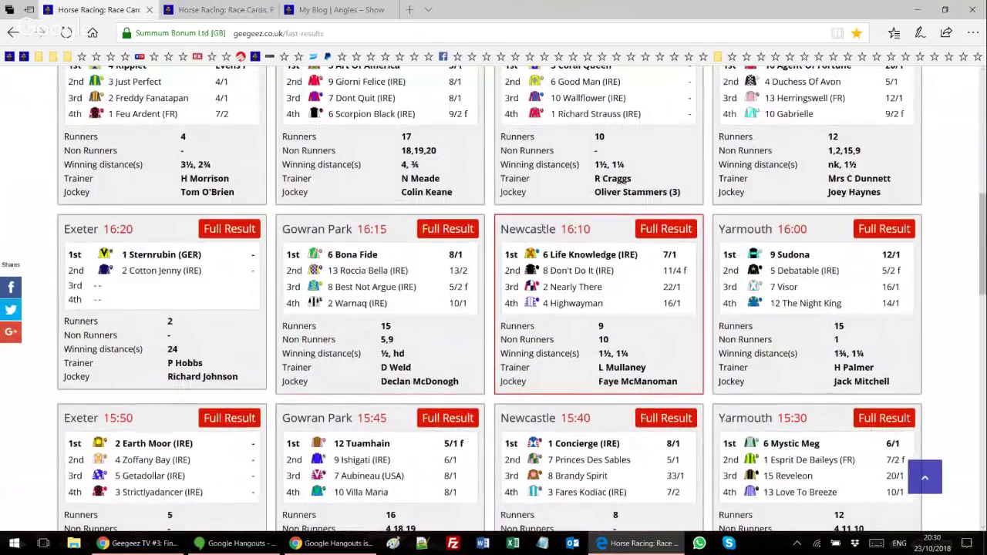
{"action": "scroll", "coordinate": [543, 227], "scroll_direction": "down", "scroll_amount": 8}
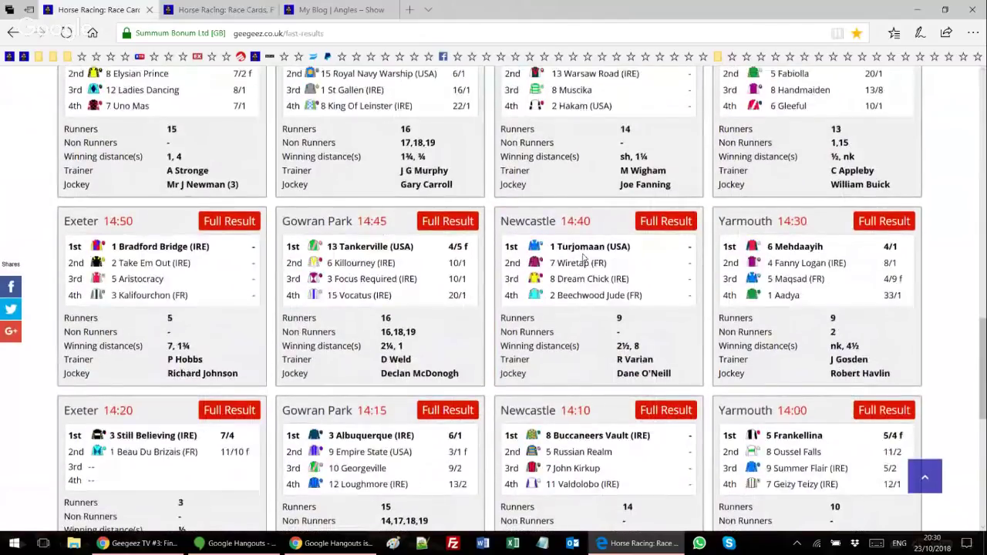
{"action": "scroll", "coordinate": [584, 257], "scroll_direction": "down", "scroll_amount": 3}
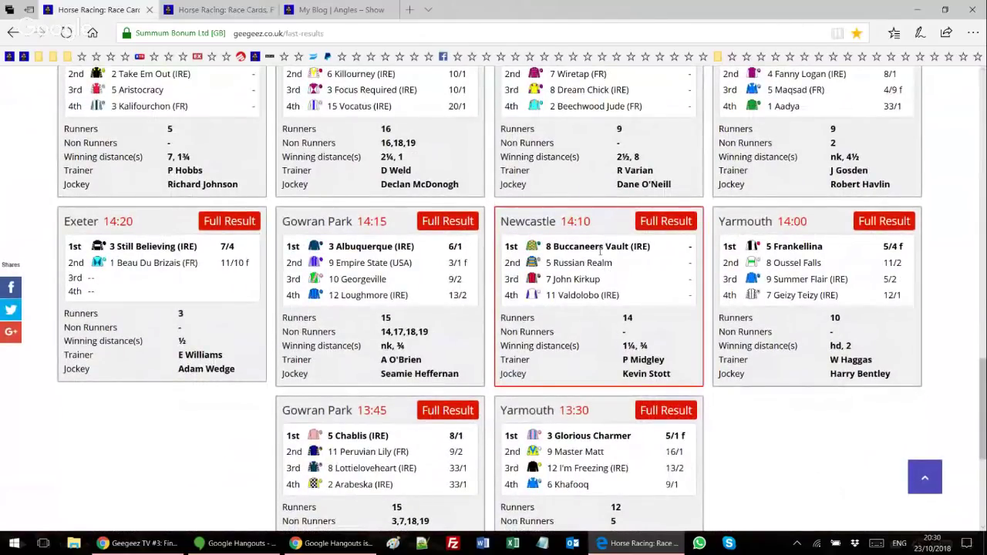
{"action": "scroll", "coordinate": [600, 250], "scroll_direction": "up", "scroll_amount": 15}
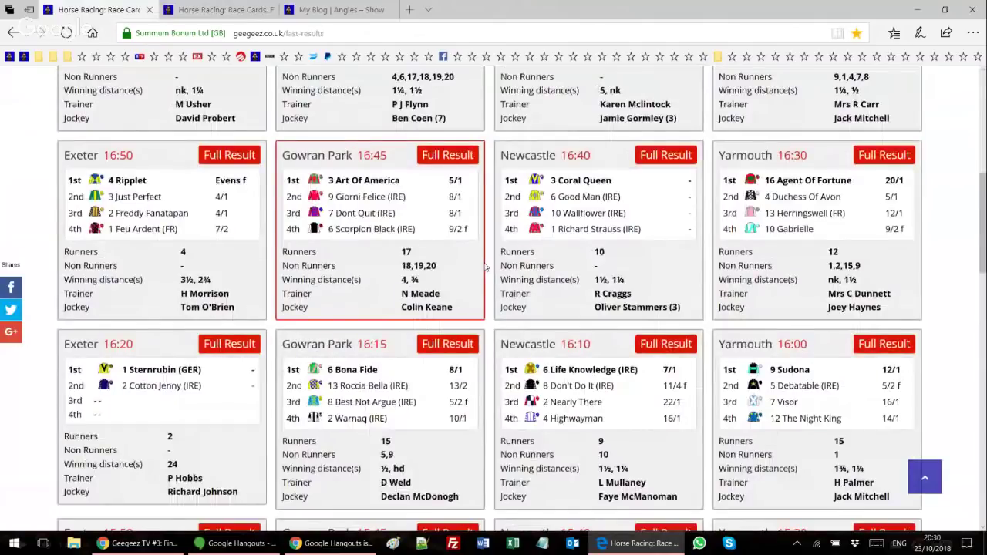
{"action": "scroll", "coordinate": [486, 268], "scroll_direction": "up", "scroll_amount": 5}
{"action": "key", "text": "ctrl+Tab"}
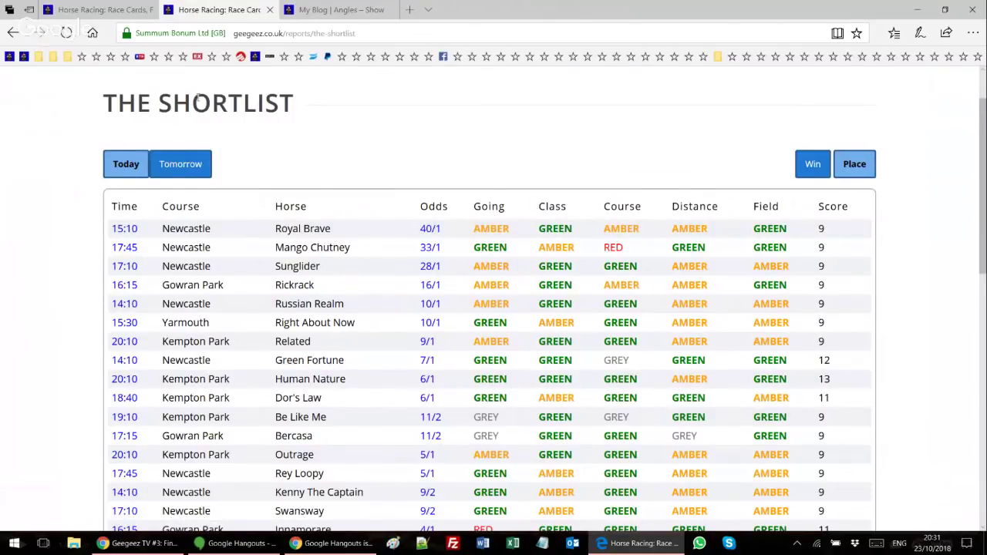
Open the Hot Form report and look through today's entries for the 30-day period.
{"action": "scroll", "coordinate": [393, 381], "scroll_direction": "up", "scroll_amount": 2}
{"action": "mouse_move", "coordinate": [554, 107]}
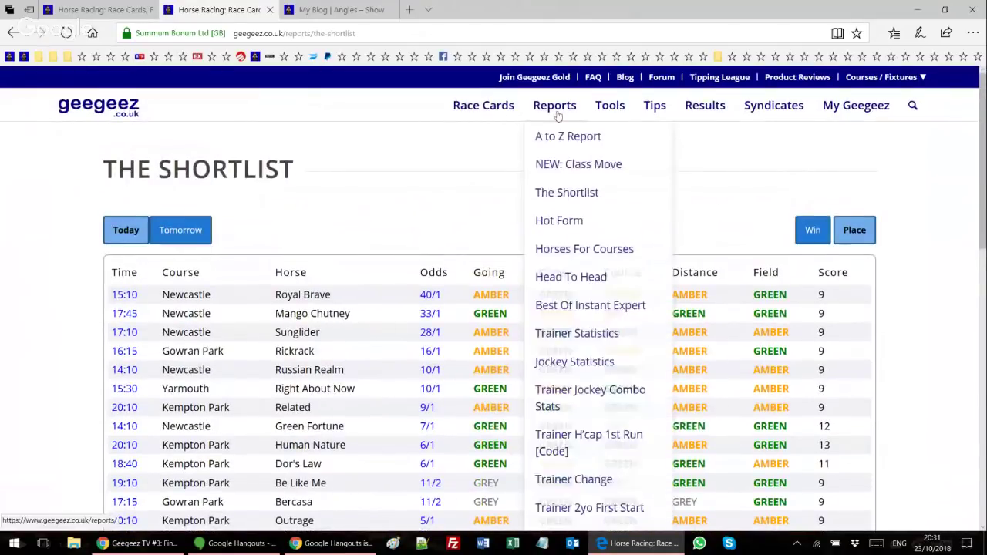
{"action": "left_click", "coordinate": [567, 224]}
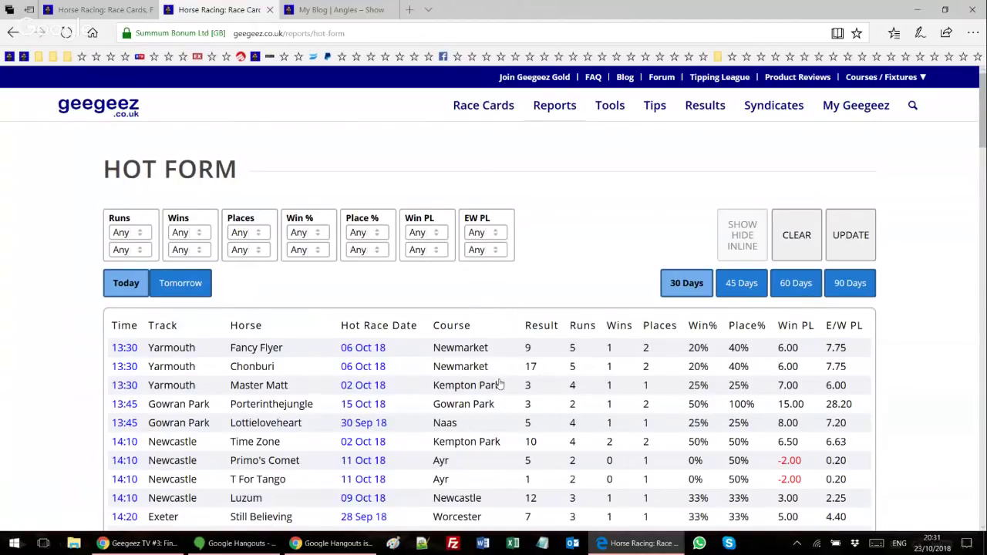
{"action": "scroll", "coordinate": [499, 378], "scroll_direction": "down", "scroll_amount": 10}
{"action": "scroll", "coordinate": [497, 391], "scroll_direction": "down", "scroll_amount": 8}
{"action": "scroll", "coordinate": [494, 389], "scroll_direction": "up", "scroll_amount": 20}
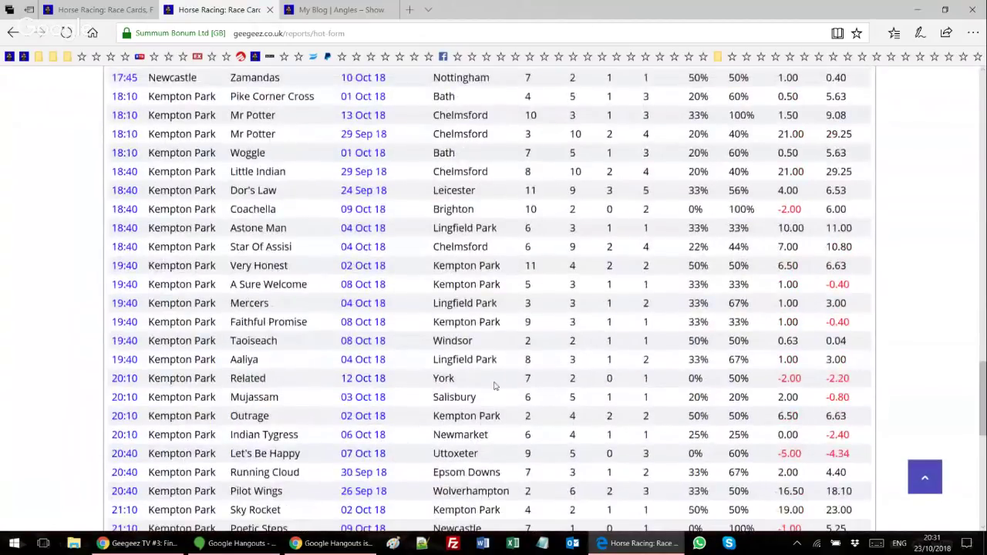
{"action": "scroll", "coordinate": [492, 387], "scroll_direction": "up", "scroll_amount": 2}
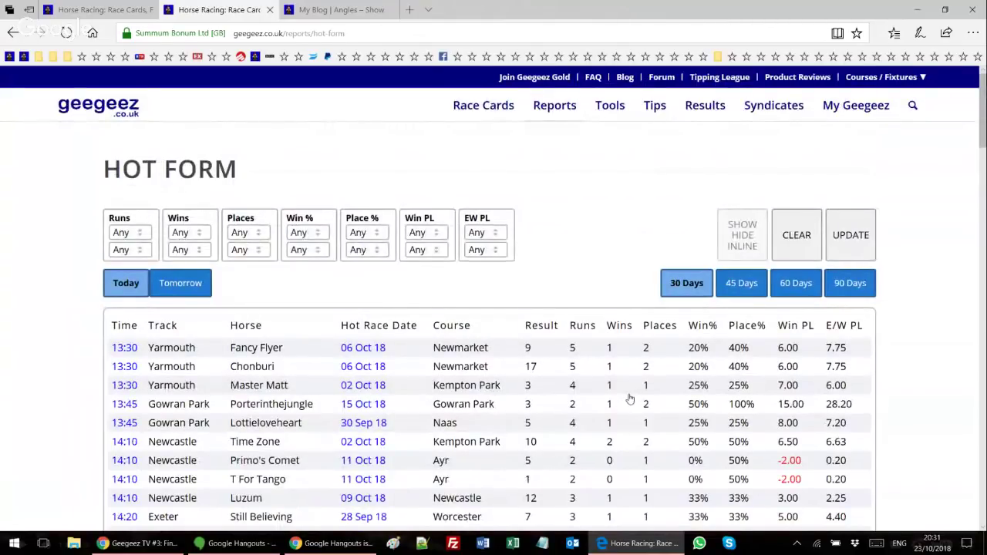
Filter the Hot Form report to a minimum of 5 runs and a minimum win rate of 25%.
{"action": "left_click", "coordinate": [120, 233]}
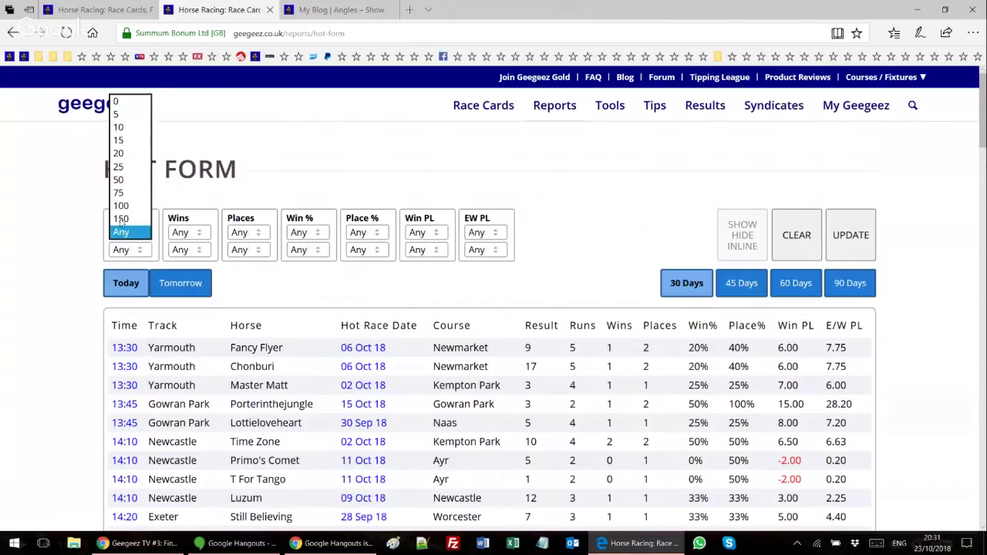
{"action": "left_click", "coordinate": [120, 116]}
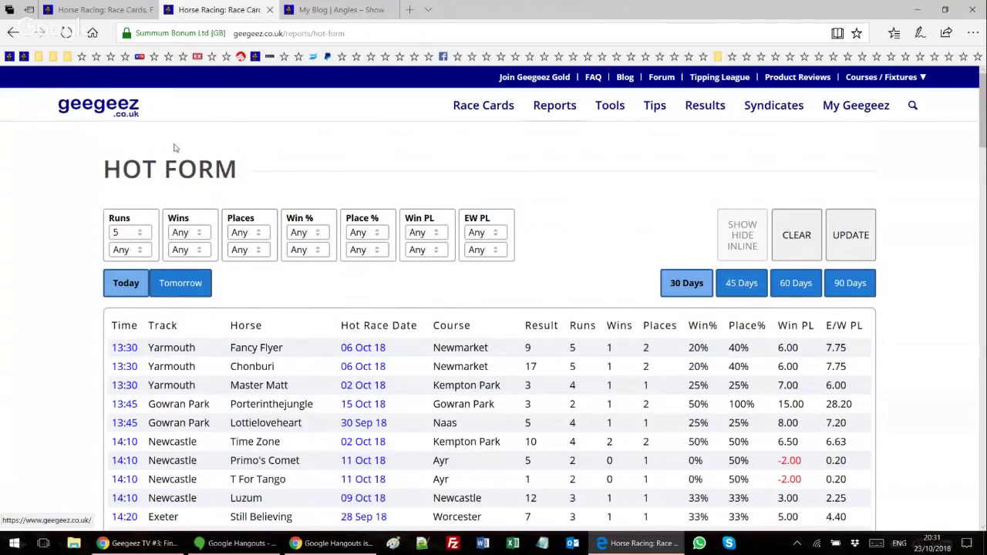
{"action": "left_click", "coordinate": [305, 233]}
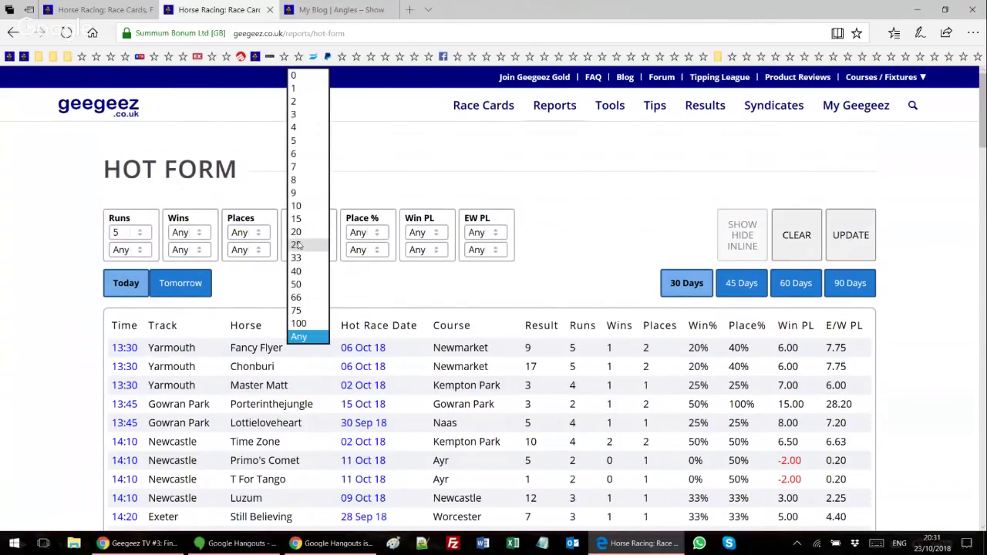
{"action": "left_click", "coordinate": [304, 246]}
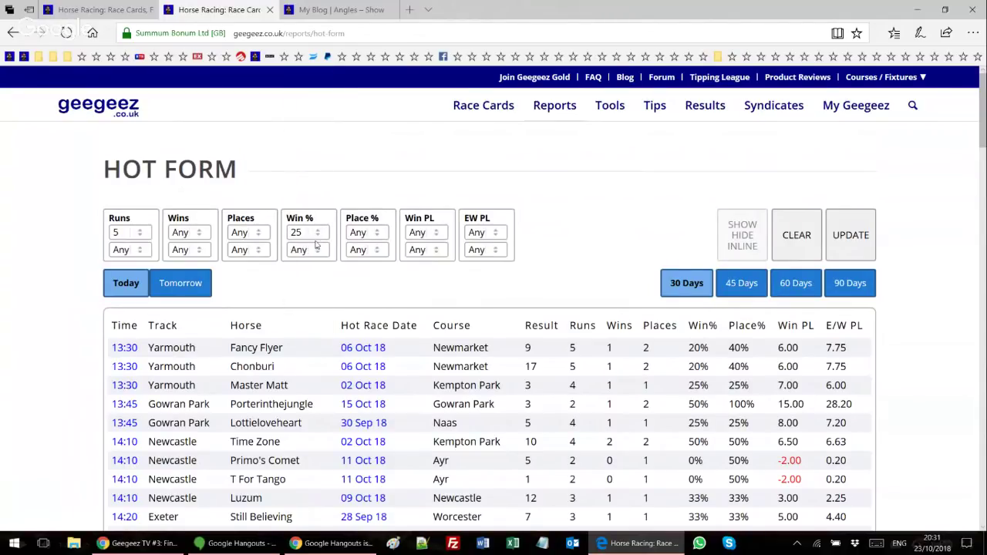
{"action": "left_click", "coordinate": [842, 245]}
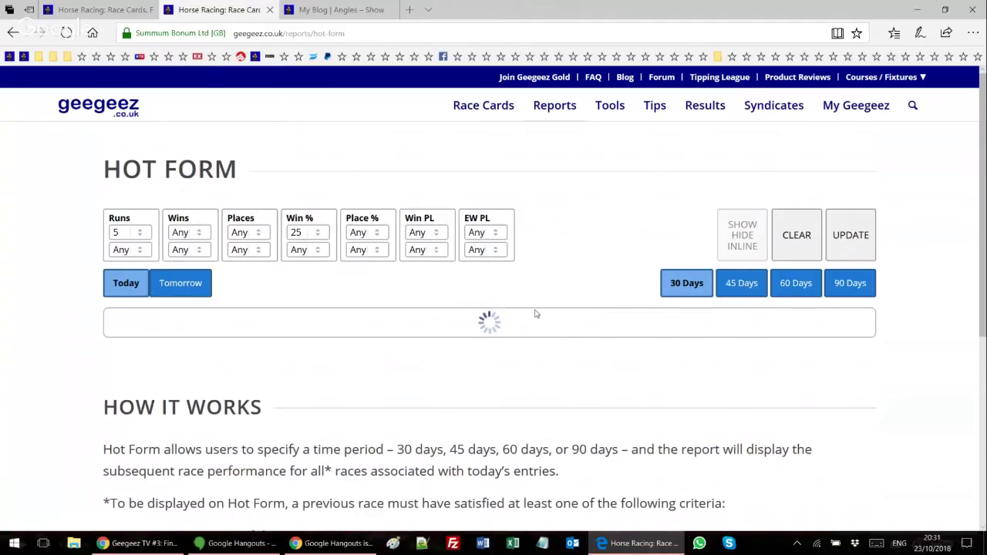
Look through the filtered Hot Form runners and sort them by result with the best finishing positions first.
{"action": "scroll", "coordinate": [536, 313], "scroll_direction": "down", "scroll_amount": 7}
{"action": "scroll", "coordinate": [511, 308], "scroll_direction": "up", "scroll_amount": 5}
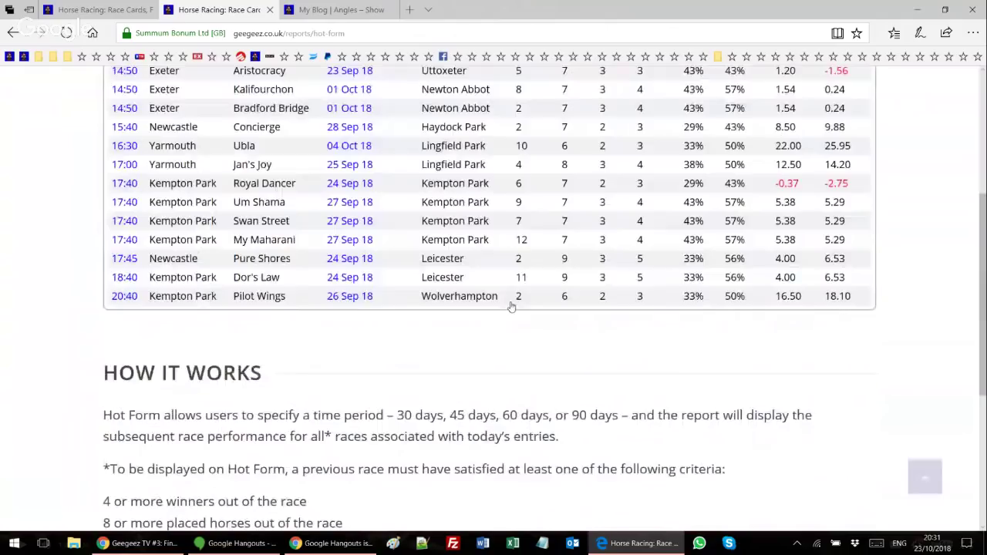
{"action": "left_click", "coordinate": [532, 193]}
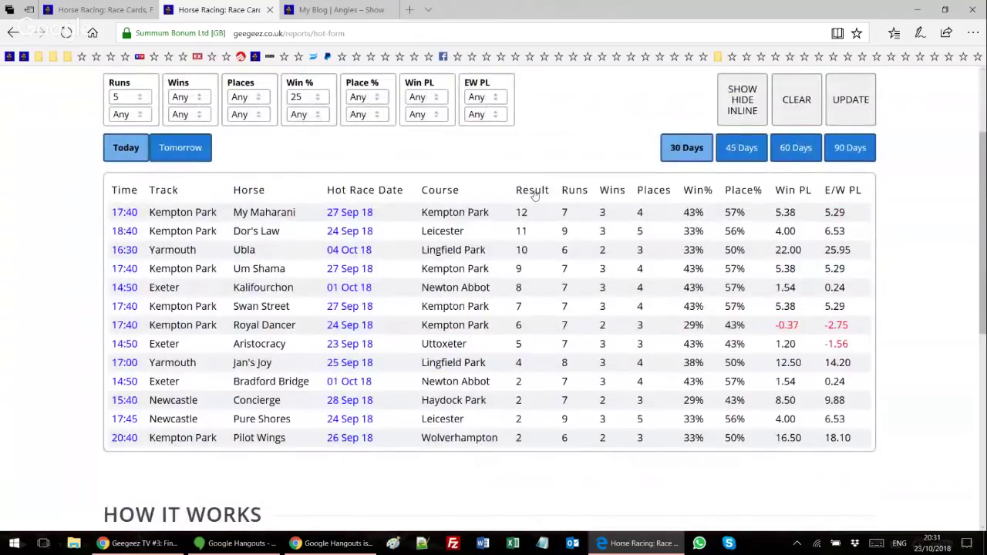
{"action": "left_click", "coordinate": [534, 194]}
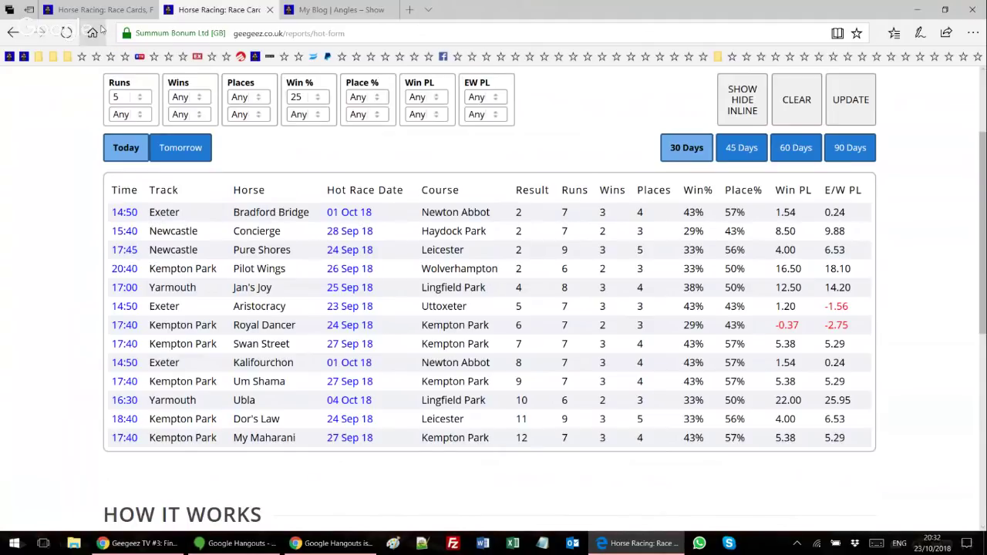
Check the fast results for the 14:50 Exeter race, in which Bradford Bridge ran, and return to the Hot Form report.
{"action": "left_click", "coordinate": [74, 9]}
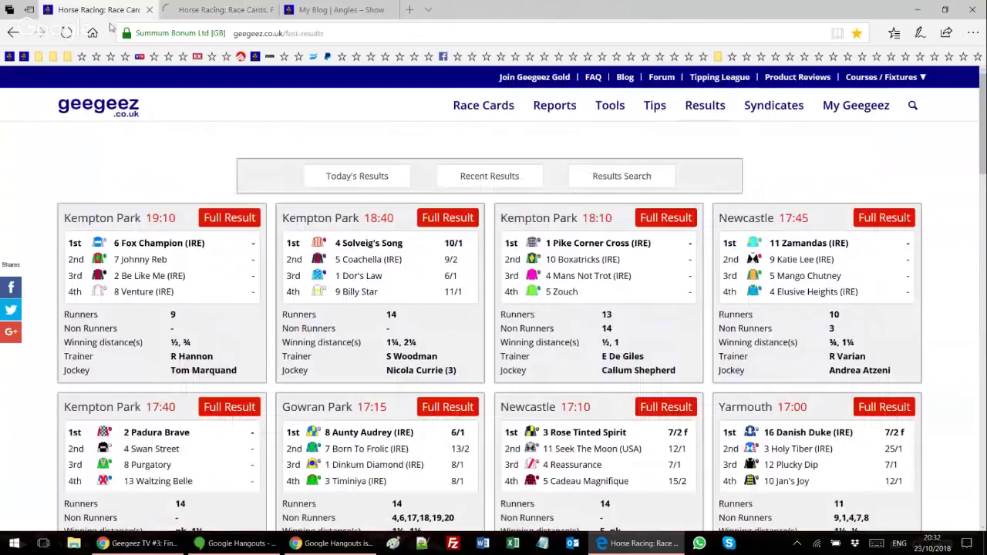
{"action": "scroll", "coordinate": [496, 368], "scroll_direction": "down", "scroll_amount": 10}
{"action": "scroll", "coordinate": [496, 369], "scroll_direction": "down", "scroll_amount": 3}
{"action": "scroll", "coordinate": [347, 362], "scroll_direction": "up", "scroll_amount": 3}
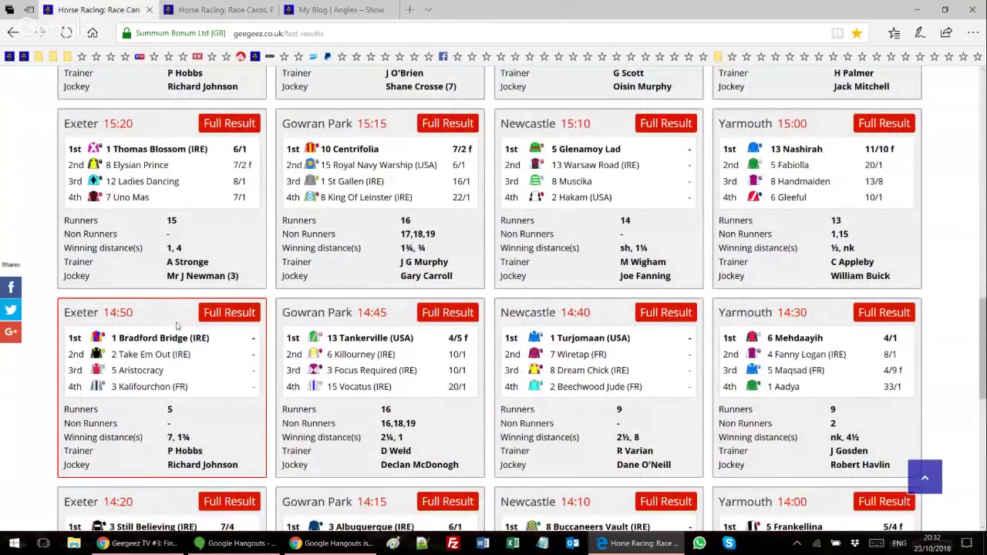
{"action": "left_click", "coordinate": [220, 6]}
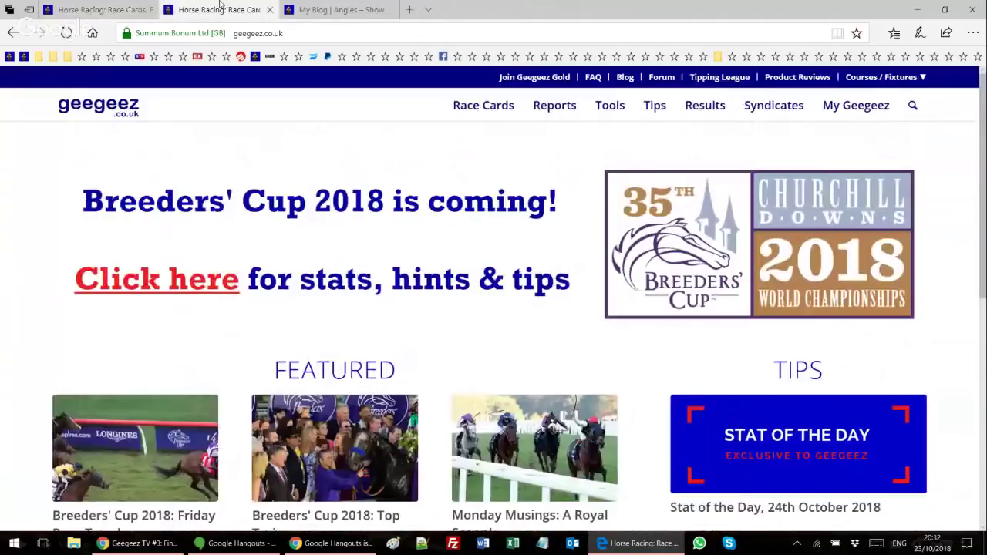
{"action": "key", "text": "alt+Left"}
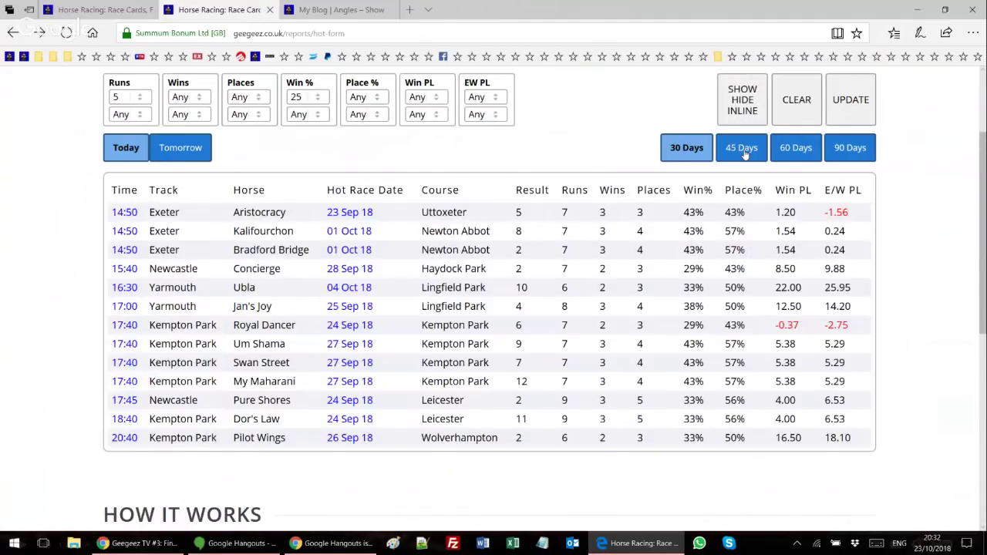
Extend the Hot Form period to 45 days, review the races with the most runs, and sort by best result first.
{"action": "left_click", "coordinate": [743, 155]}
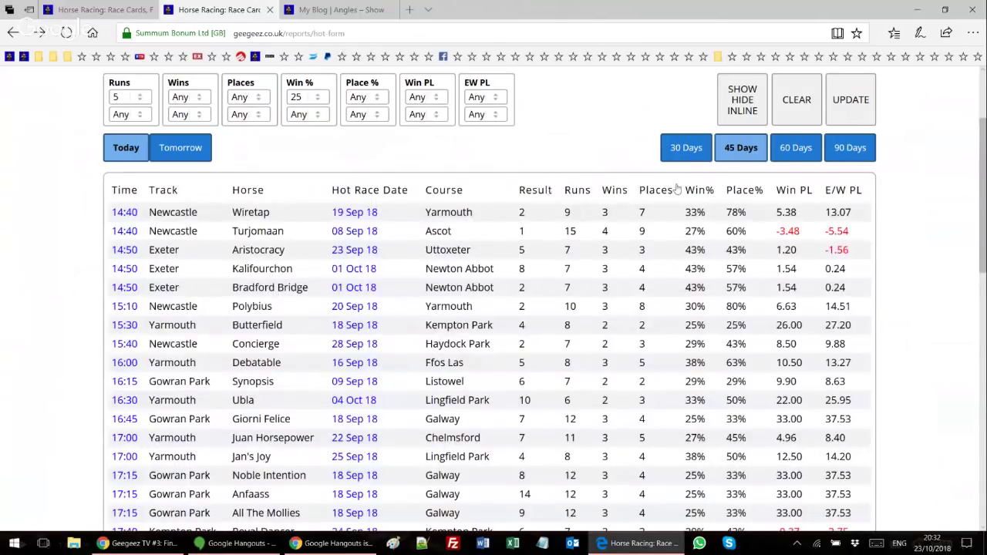
{"action": "left_click", "coordinate": [571, 190]}
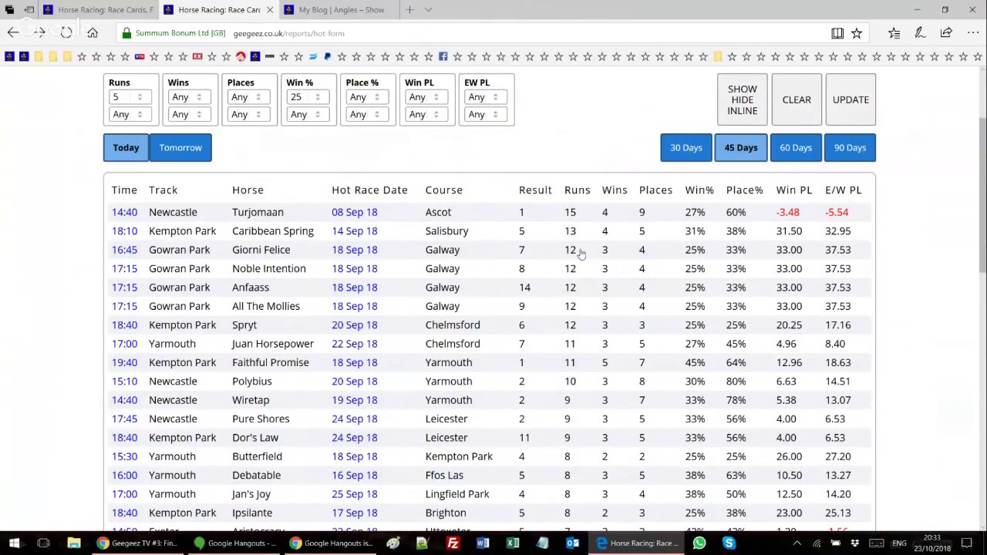
{"action": "left_click", "coordinate": [532, 191]}
{"action": "left_click", "coordinate": [531, 191]}
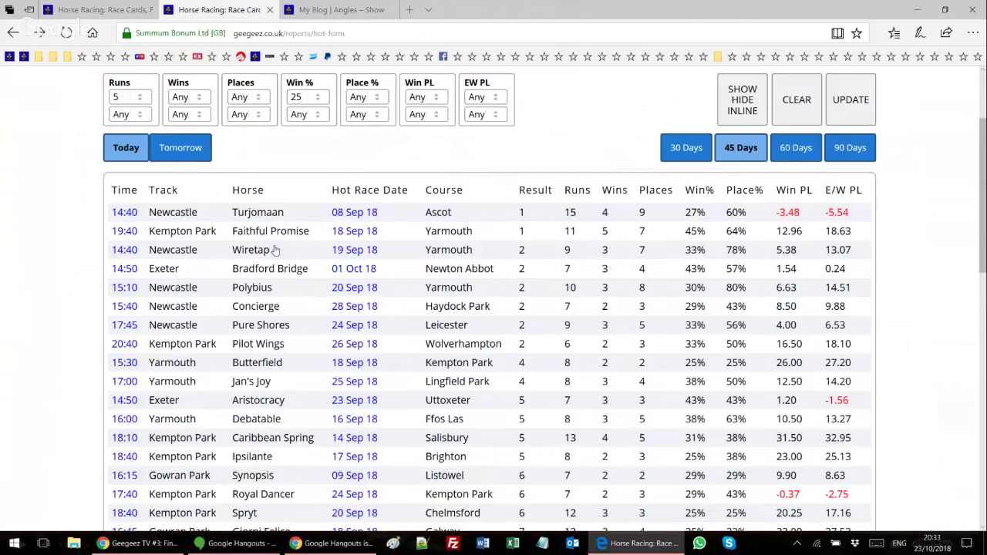
Check Hot Form runners Turjomaan and Wiretap against the fast results for the 14:40 Newcastle race.
{"action": "key", "text": "ctrl+shift+Tab"}
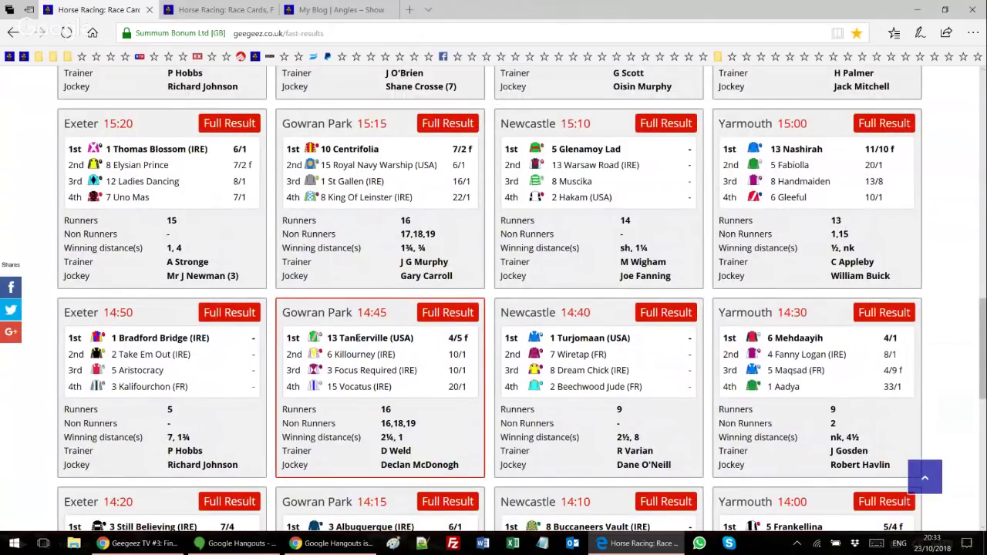
{"action": "scroll", "coordinate": [358, 338], "scroll_direction": "down", "scroll_amount": 1}
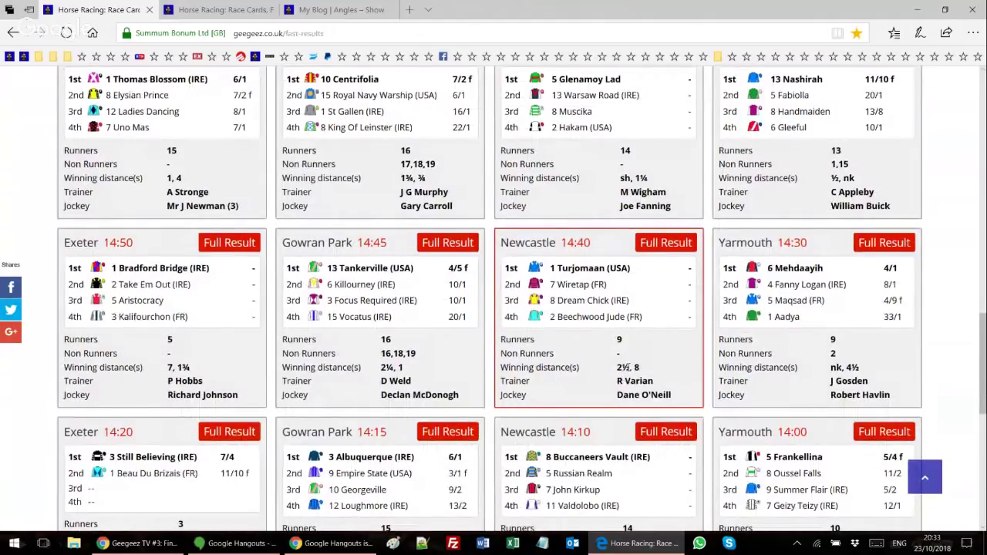
{"action": "left_click", "coordinate": [228, 9]}
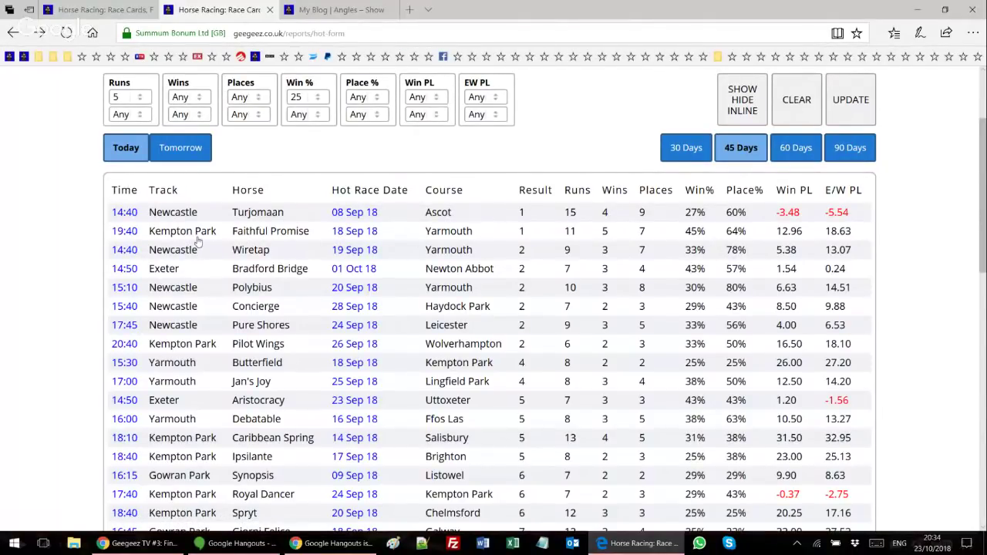
Check Hot Form runner Faithful Promise against the fast results for the 19:40 Kempton Park race and return to the report.
{"action": "left_click", "coordinate": [100, 10]}
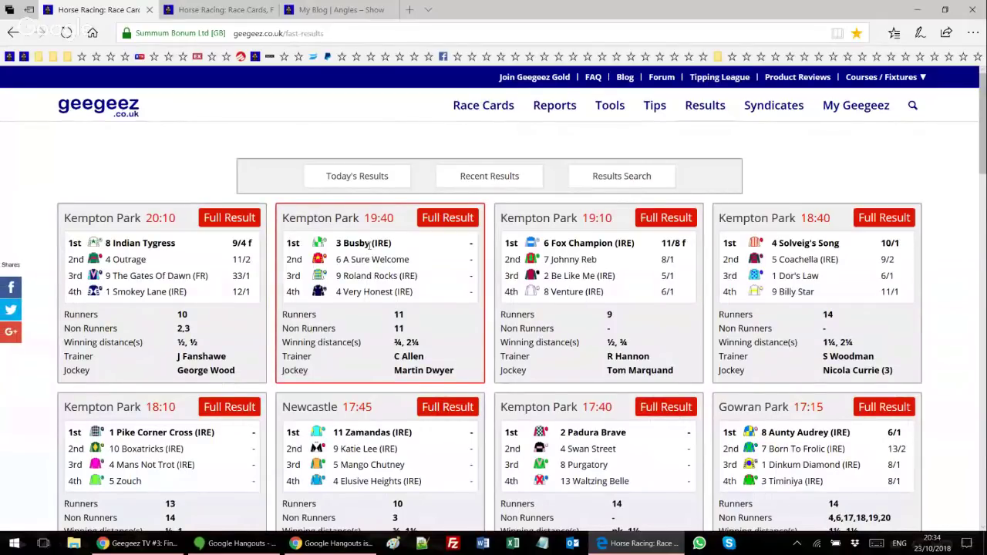
{"action": "left_click", "coordinate": [189, 6]}
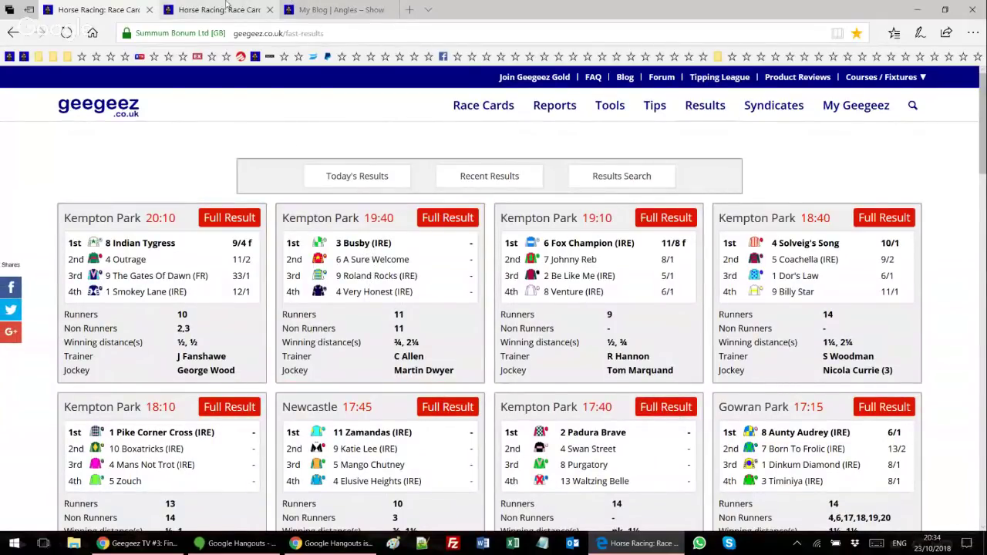
{"action": "left_click", "coordinate": [127, 9]}
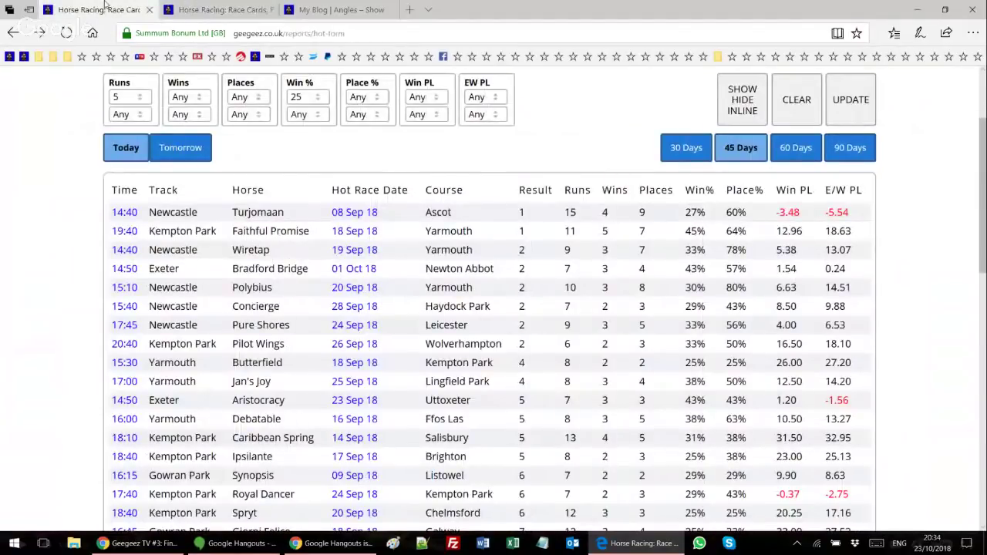
{"action": "left_click", "coordinate": [226, 6]}
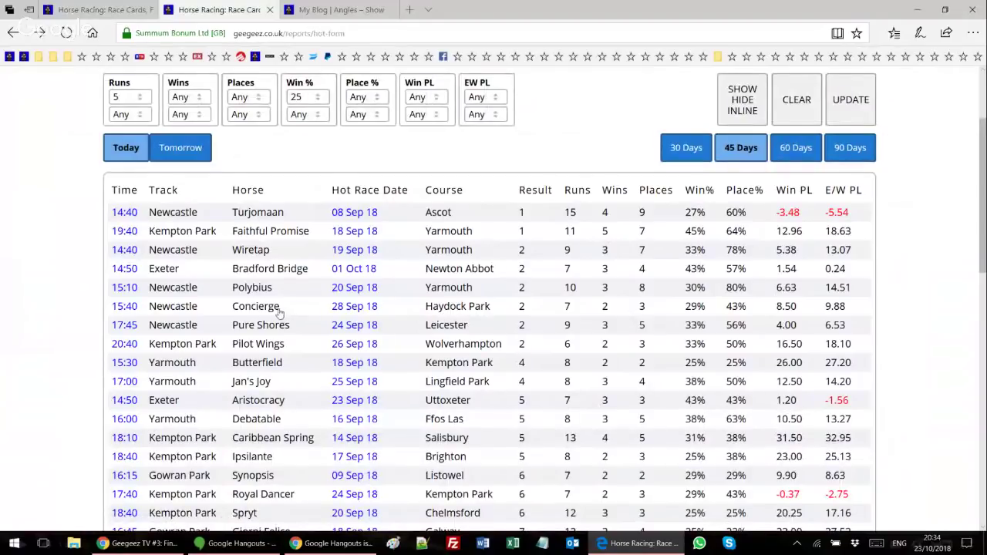
Check Hot Form runner Concierge against the fast results for the 15:40 Newcastle race and return to the report.
{"action": "left_click", "coordinate": [92, 9]}
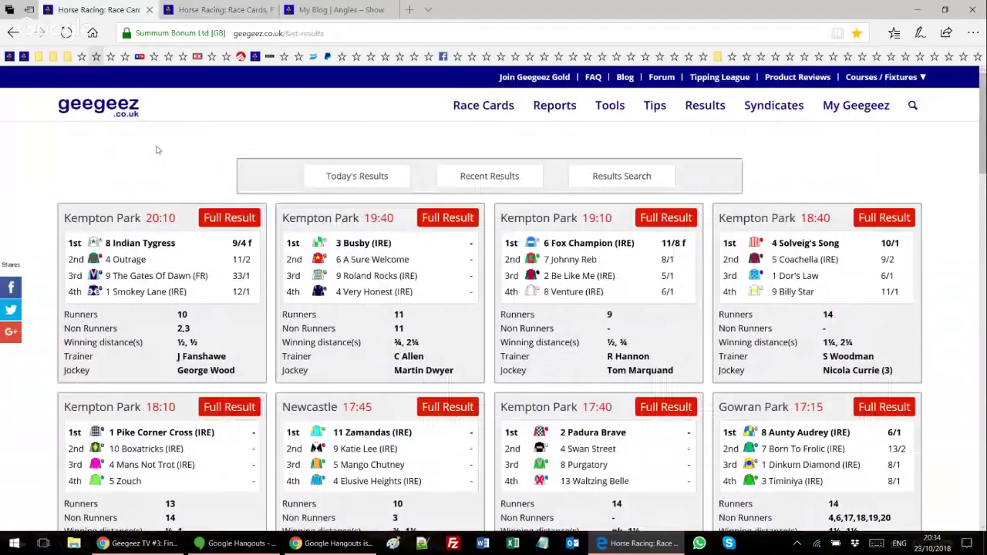
{"action": "scroll", "coordinate": [497, 315], "scroll_direction": "down", "scroll_amount": 7}
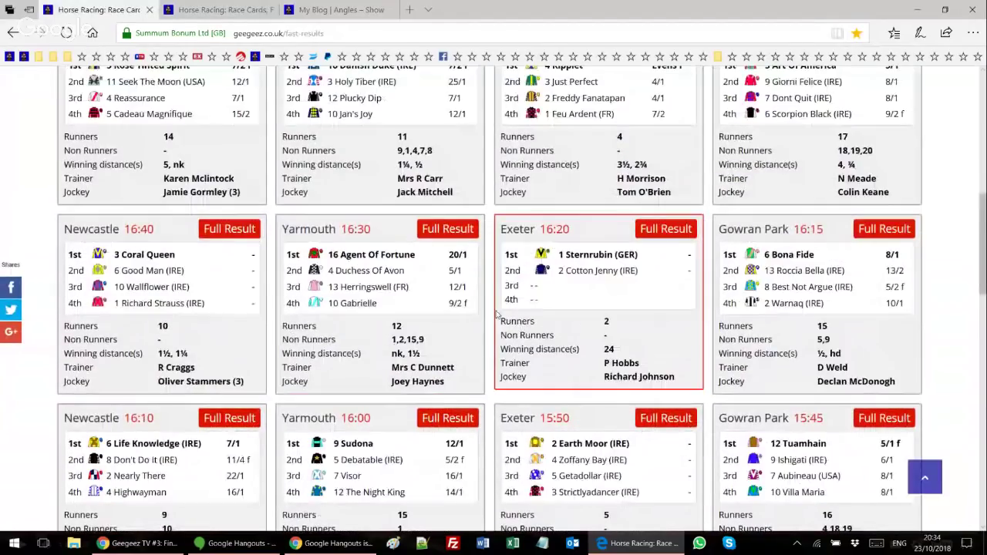
{"action": "scroll", "coordinate": [497, 315], "scroll_direction": "down", "scroll_amount": 2}
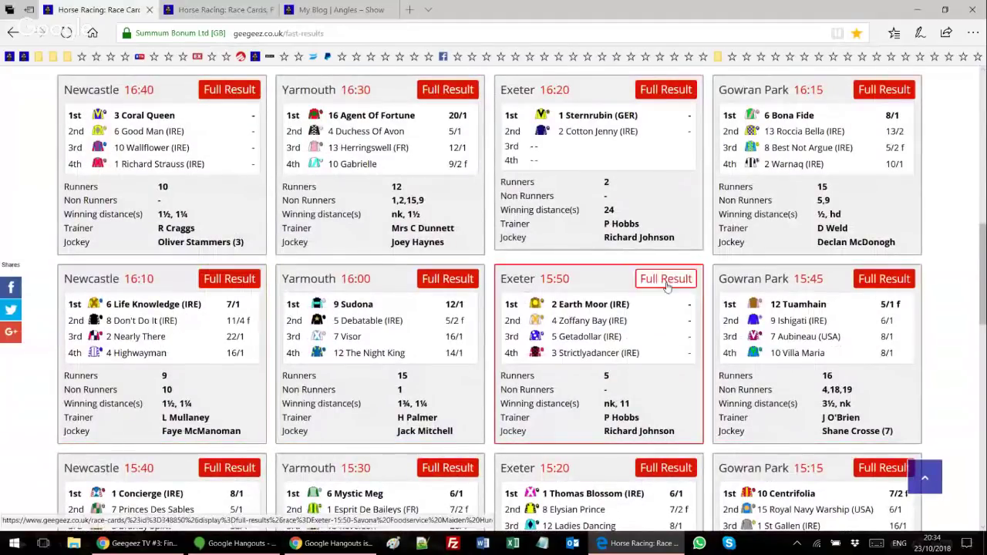
{"action": "scroll", "coordinate": [210, 361], "scroll_direction": "down", "scroll_amount": 2}
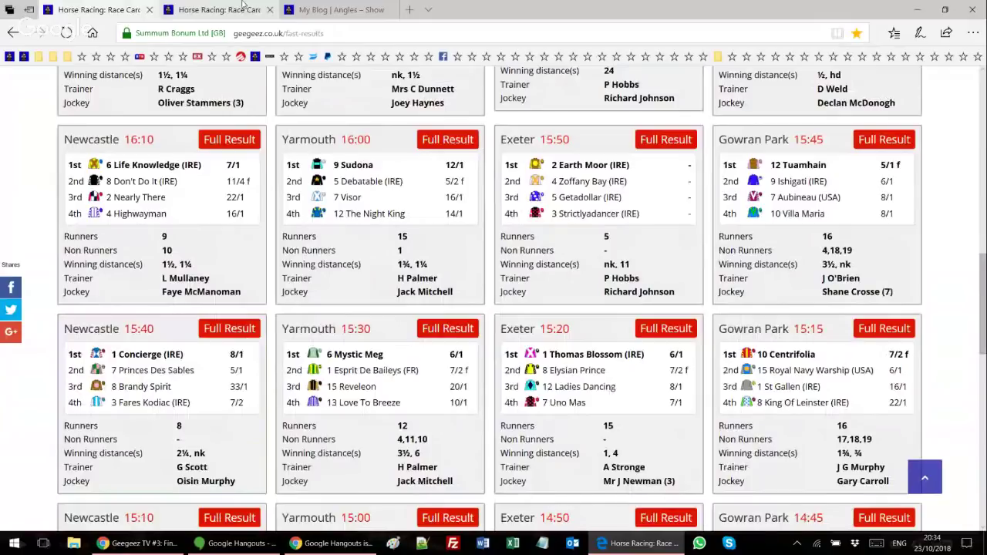
{"action": "left_click", "coordinate": [220, 9]}
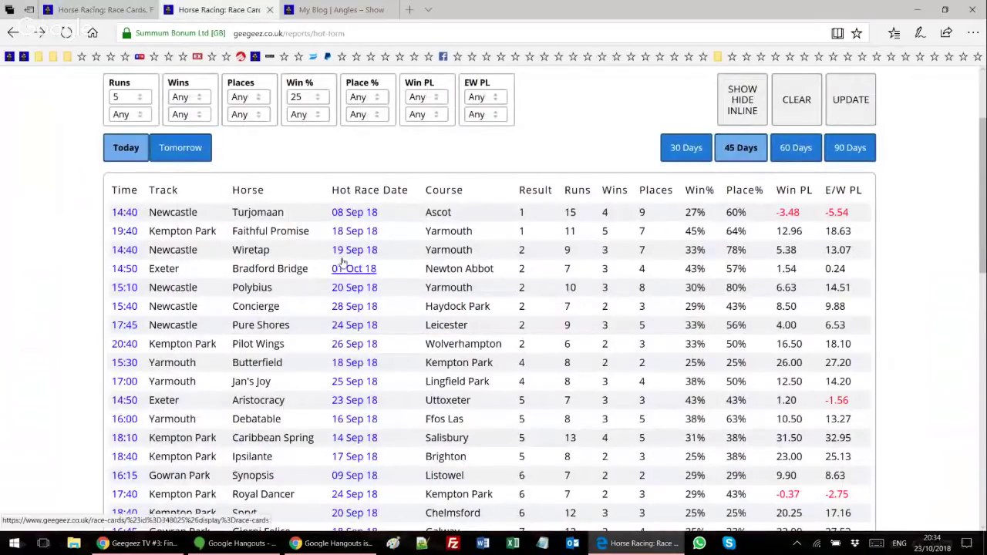
Clear all the Hot Form filters and open the Horses For Courses report.
{"action": "scroll", "coordinate": [339, 263], "scroll_direction": "up", "scroll_amount": 2}
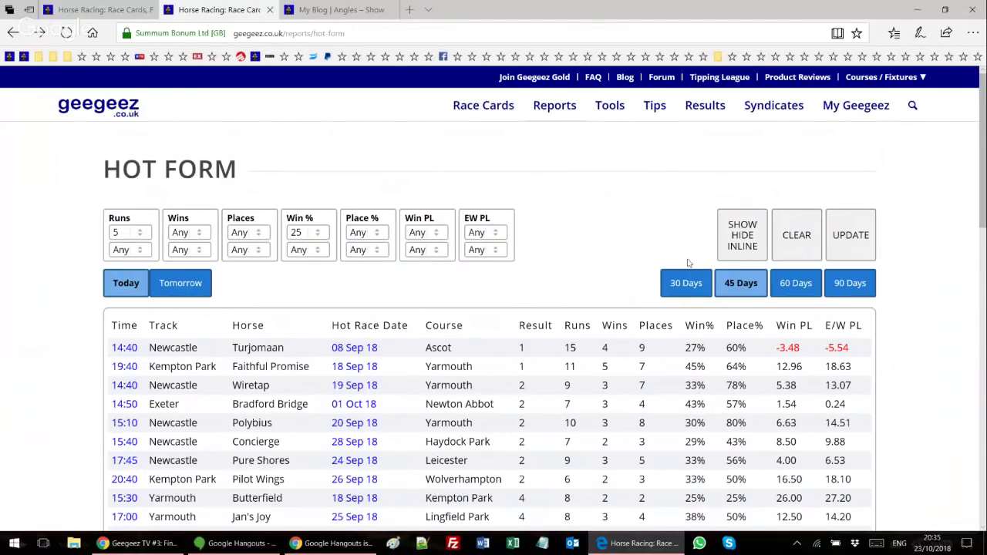
{"action": "left_click", "coordinate": [800, 238]}
{"action": "mouse_move", "coordinate": [540, 121]}
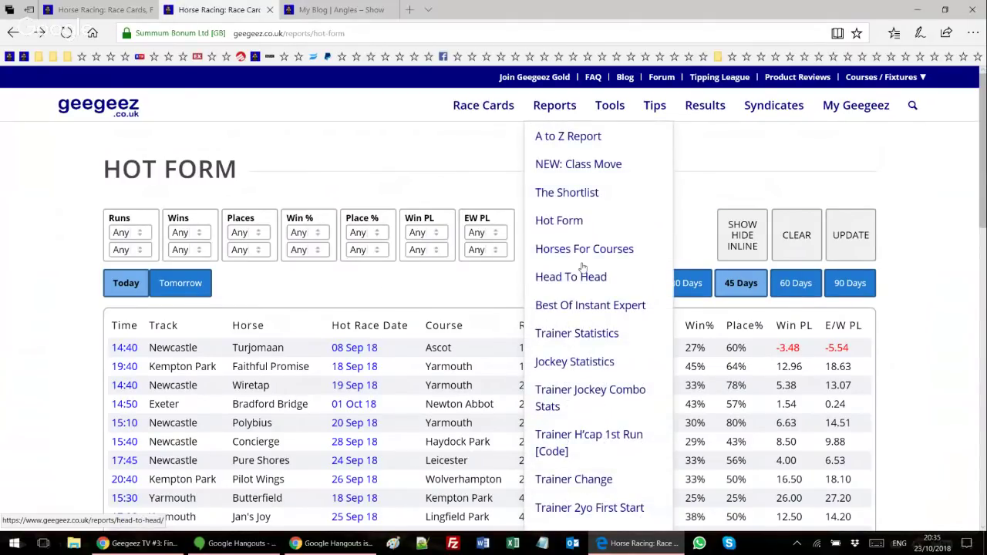
{"action": "scroll", "coordinate": [585, 280], "scroll_direction": "down", "scroll_amount": 1}
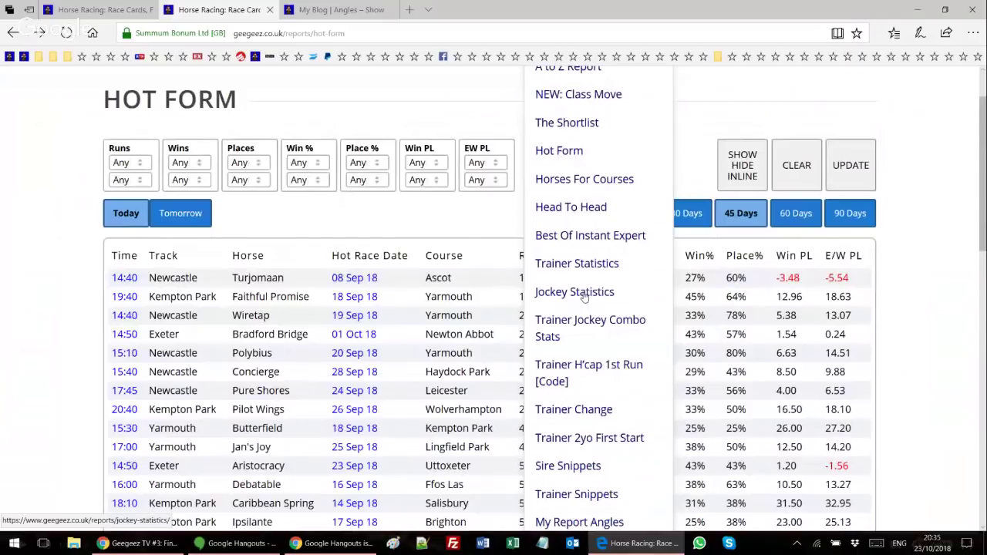
{"action": "left_click", "coordinate": [567, 180]}
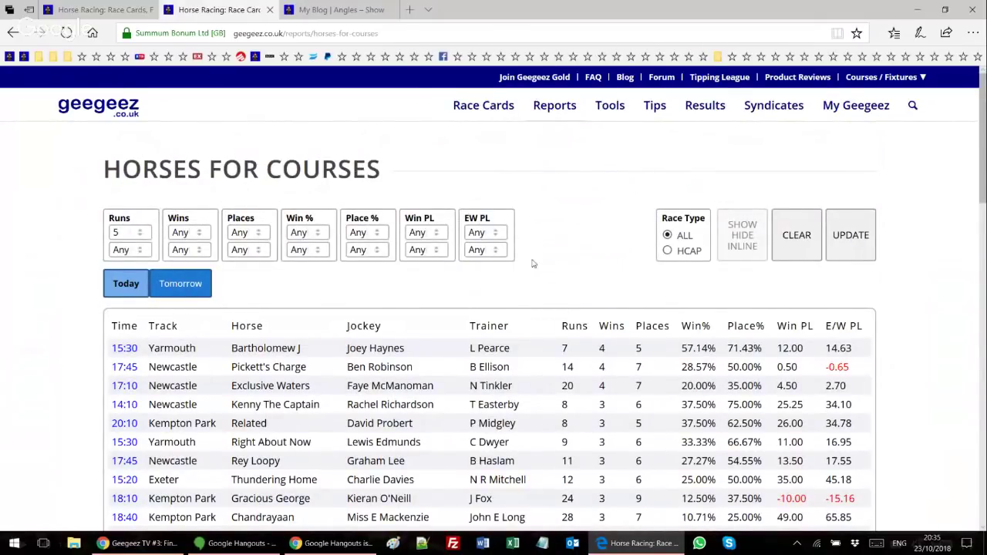
Sort the Horses For Courses runners by highest Win PL and check the leading ones against the fast results.
{"action": "scroll", "coordinate": [532, 264], "scroll_direction": "down", "scroll_amount": 2}
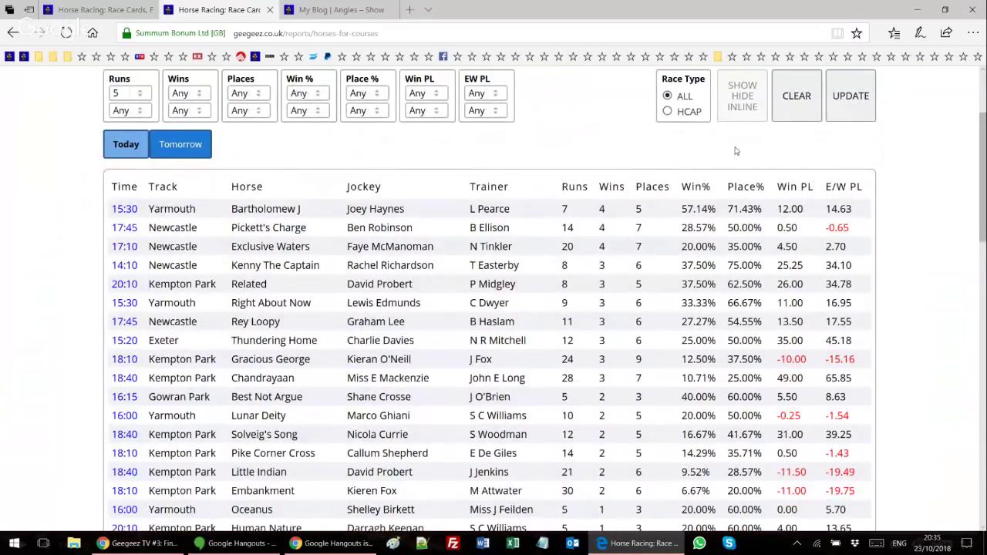
{"action": "left_click", "coordinate": [792, 191]}
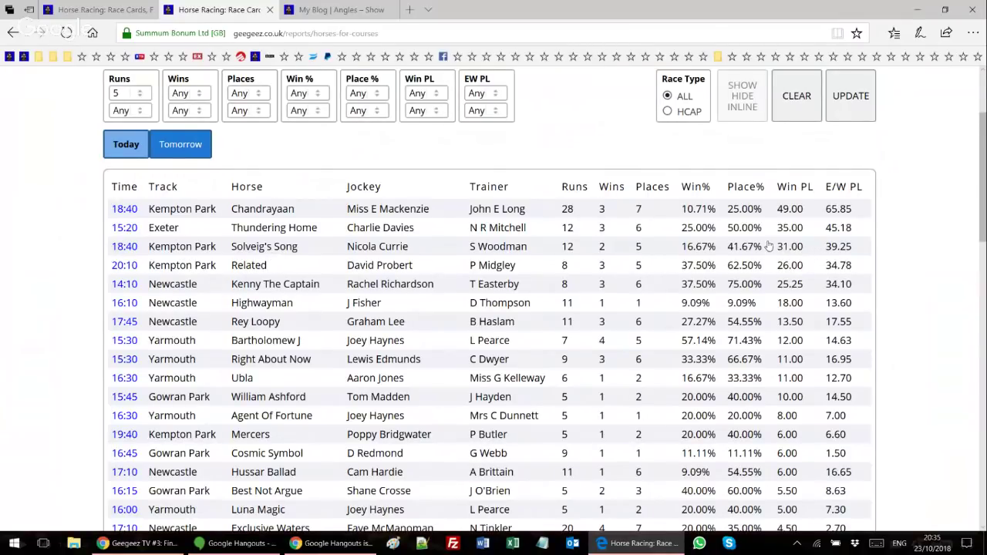
{"action": "left_click", "coordinate": [96, 5]}
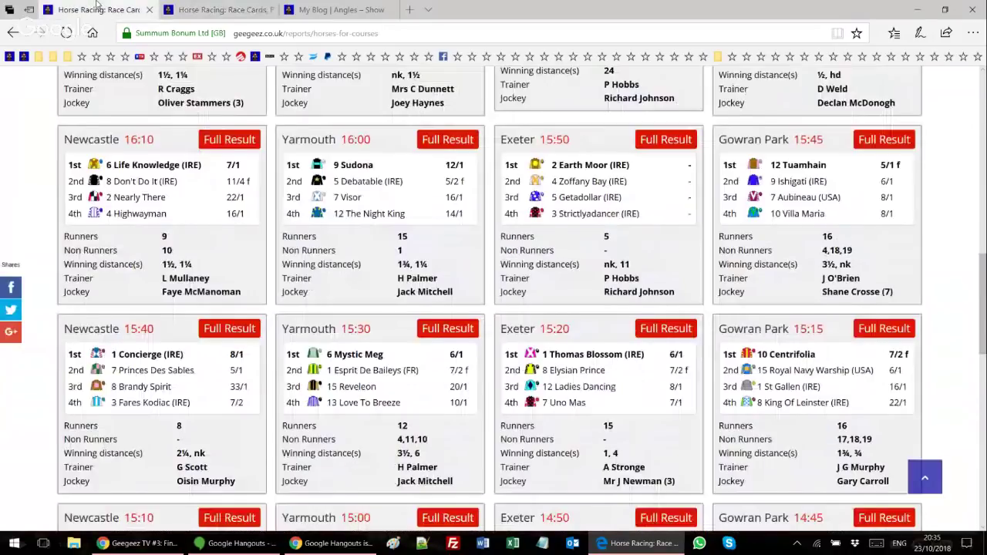
{"action": "scroll", "coordinate": [377, 199], "scroll_direction": "up", "scroll_amount": 6}
{"action": "scroll", "coordinate": [376, 199], "scroll_direction": "up", "scroll_amount": 2}
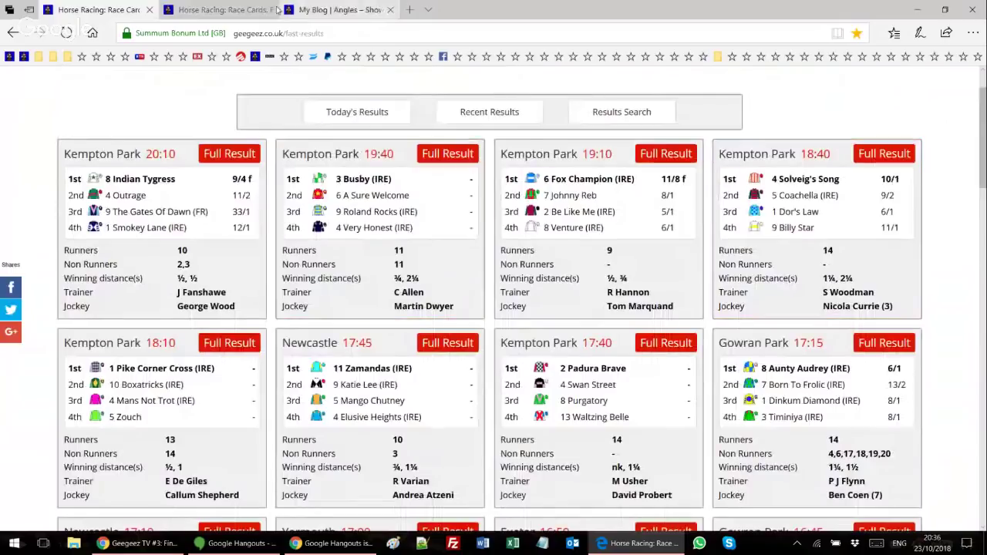
{"action": "left_click", "coordinate": [218, 8]}
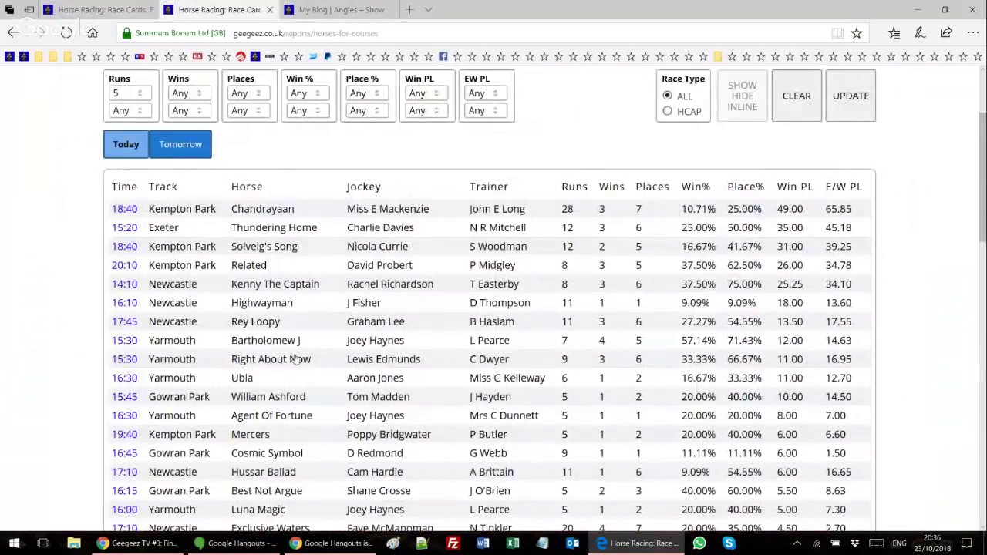
Check Solveig's Song in the fast results, view the odds on the 18:40 Kempton Park racecard, and close the card.
{"action": "scroll", "coordinate": [279, 376], "scroll_direction": "up", "scroll_amount": 1}
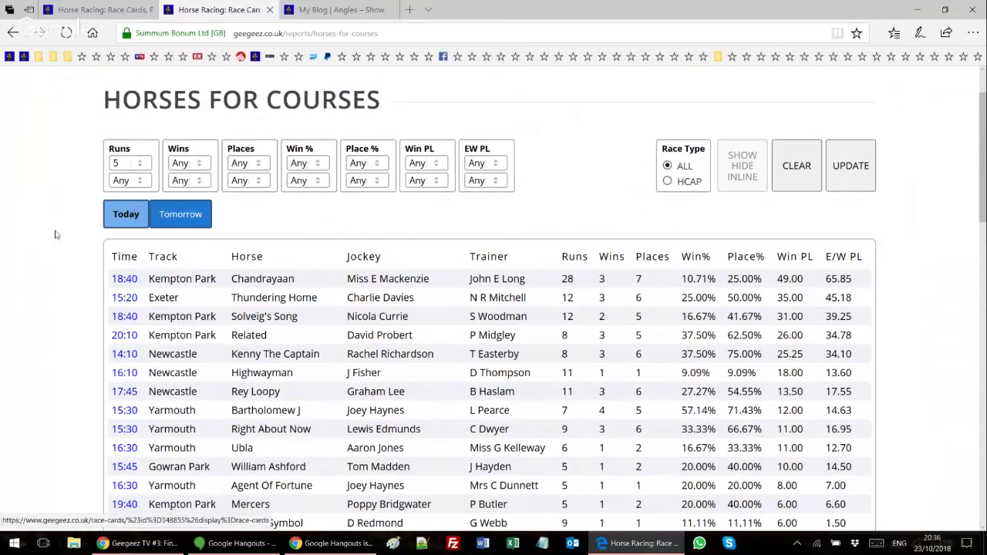
{"action": "left_click", "coordinate": [93, 6]}
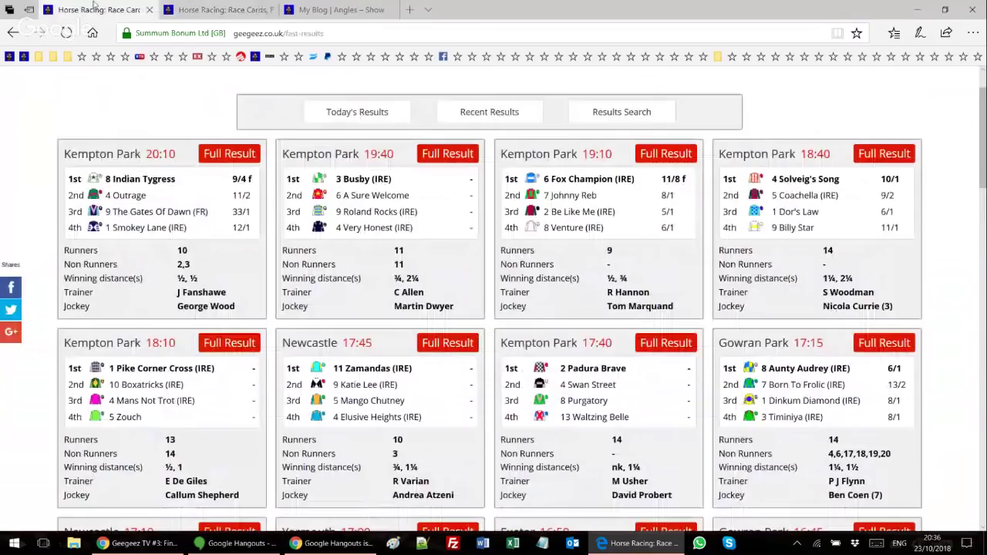
{"action": "left_click", "coordinate": [220, 10]}
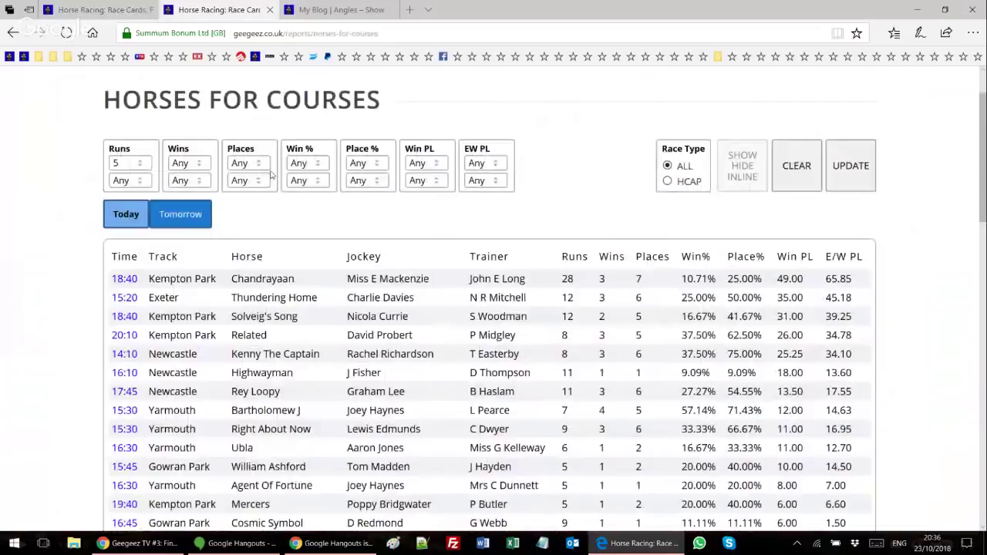
{"action": "left_click", "coordinate": [124, 320]}
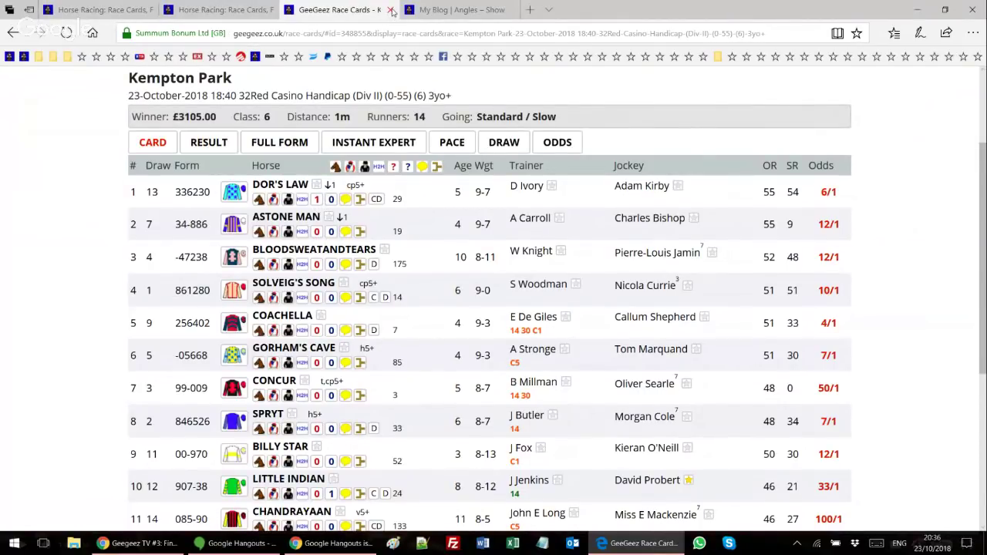
{"action": "left_click", "coordinate": [391, 10]}
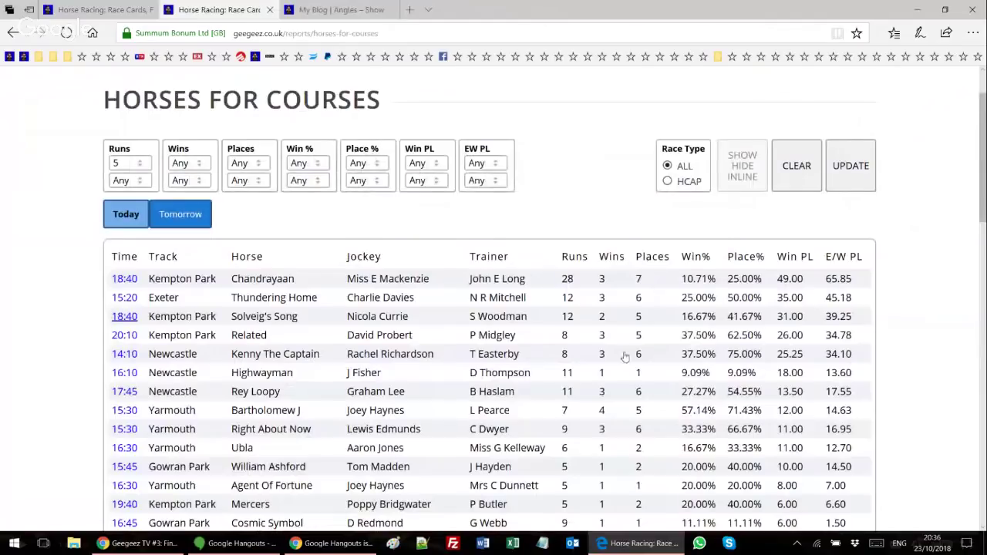
Finish reviewing the Horses For Courses runners and open the Head To Head report.
{"action": "scroll", "coordinate": [628, 359], "scroll_direction": "down", "scroll_amount": 2}
{"action": "scroll", "coordinate": [637, 323], "scroll_direction": "up", "scroll_amount": 5}
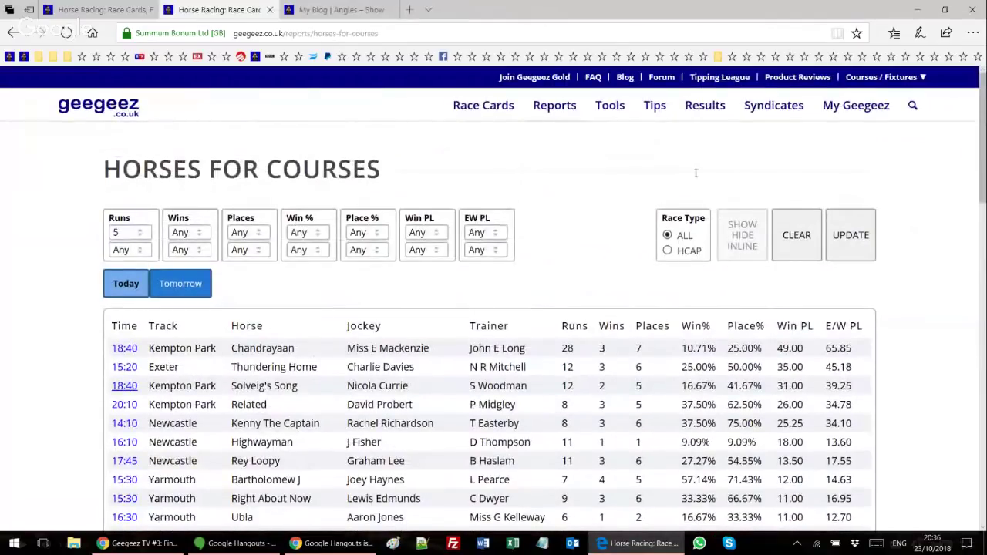
{"action": "mouse_move", "coordinate": [556, 112]}
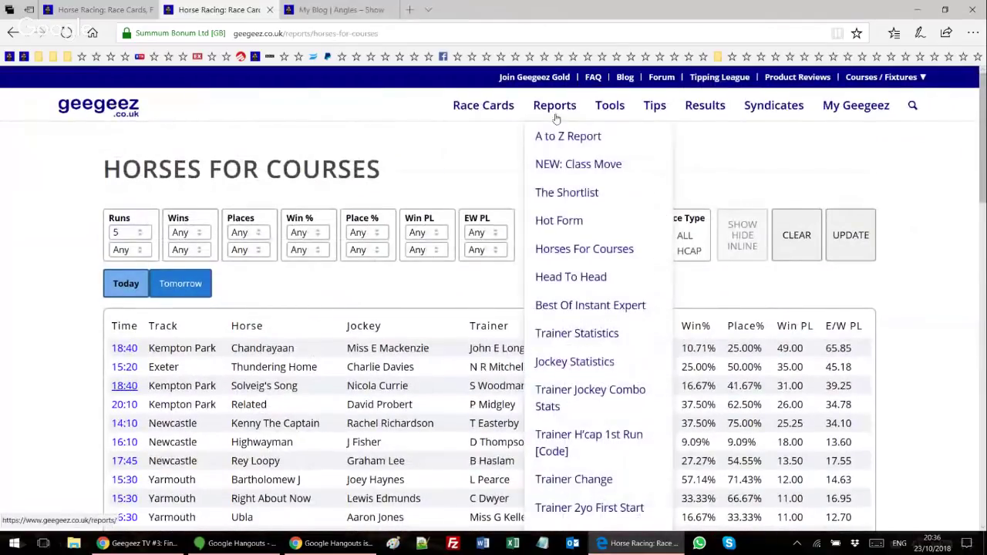
{"action": "left_click", "coordinate": [569, 284]}
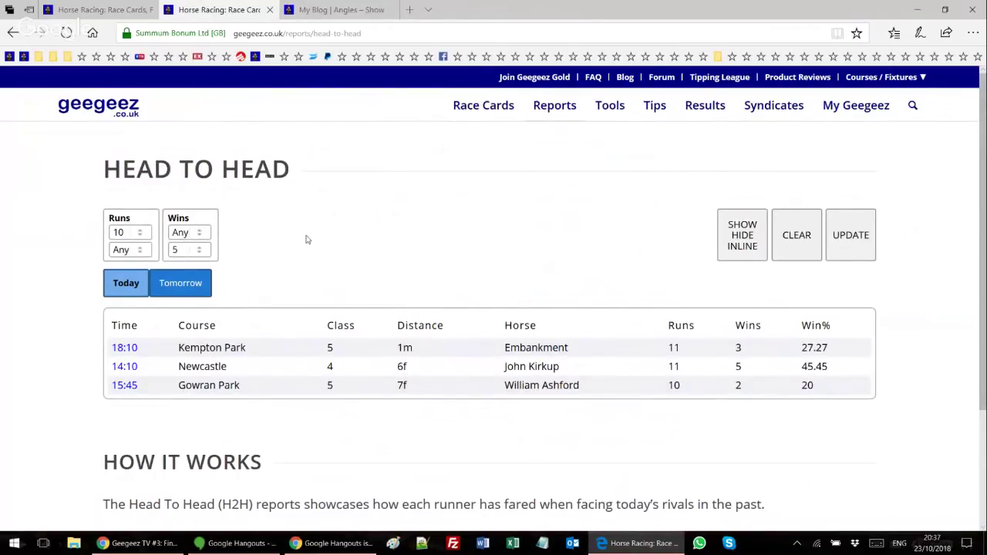
Open the full result of the 17:40 Kempton Park race from the fast results and switch to its racecard.
{"action": "left_click", "coordinate": [101, 10]}
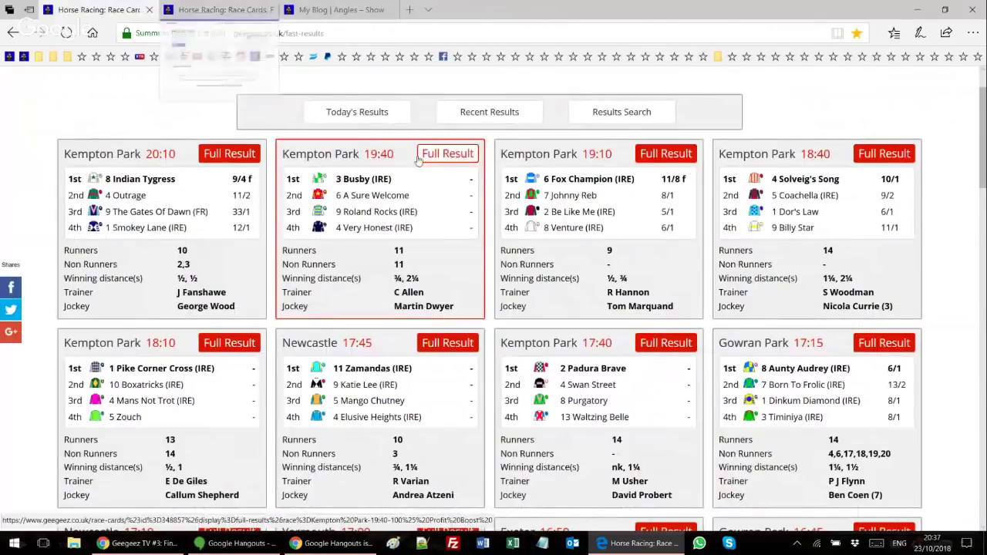
{"action": "left_click", "coordinate": [653, 349]}
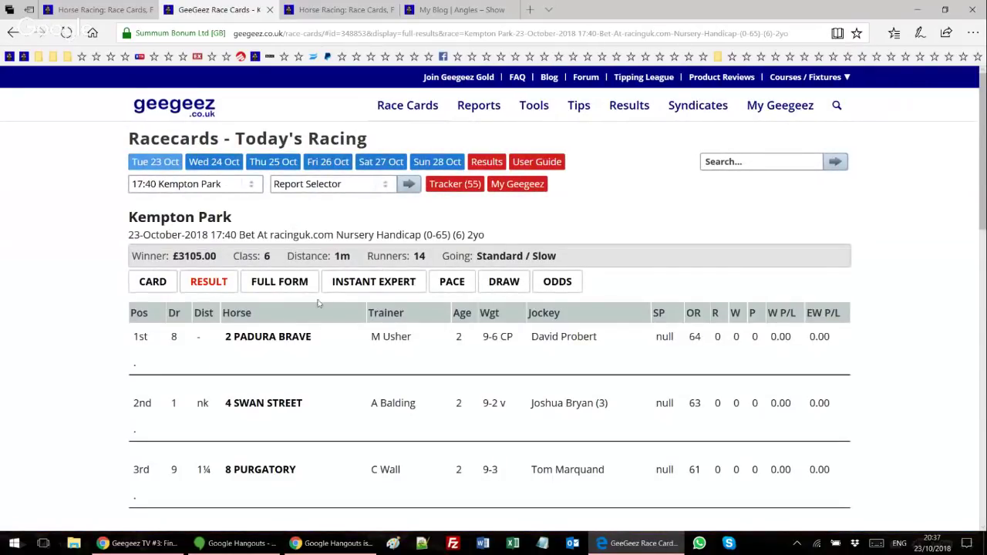
{"action": "left_click", "coordinate": [152, 282]}
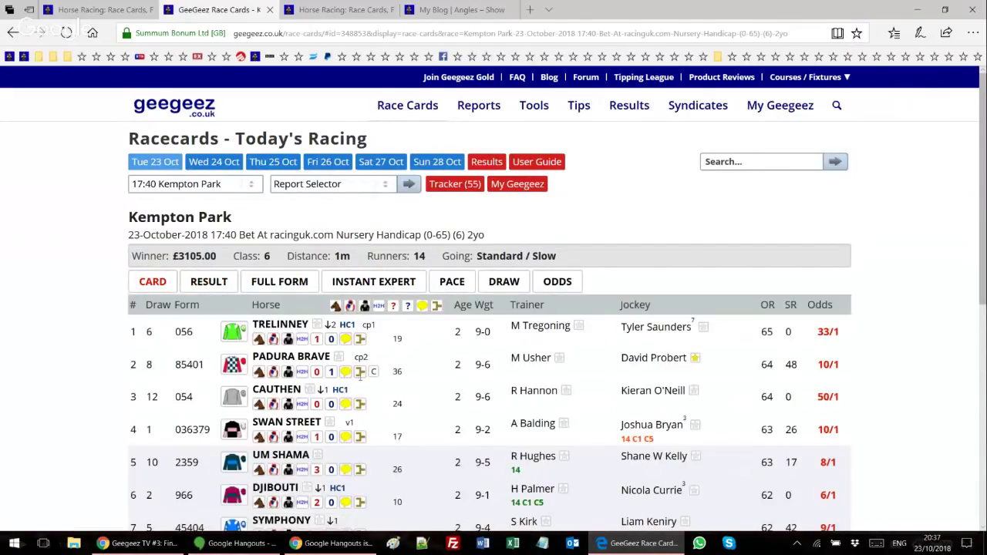
Examine the head-to-head indicators and odds of the 17:40 Kempton Park runners in racecard-number order, and return to the Head To Head report.
{"action": "left_click", "coordinate": [134, 306]}
{"action": "left_click", "coordinate": [134, 306]}
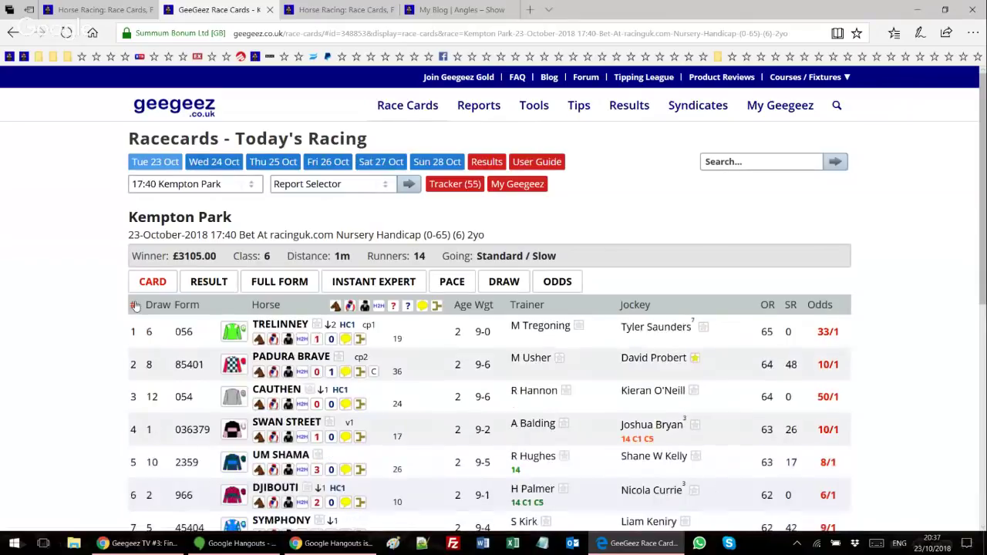
{"action": "scroll", "coordinate": [198, 316], "scroll_direction": "down", "scroll_amount": 2}
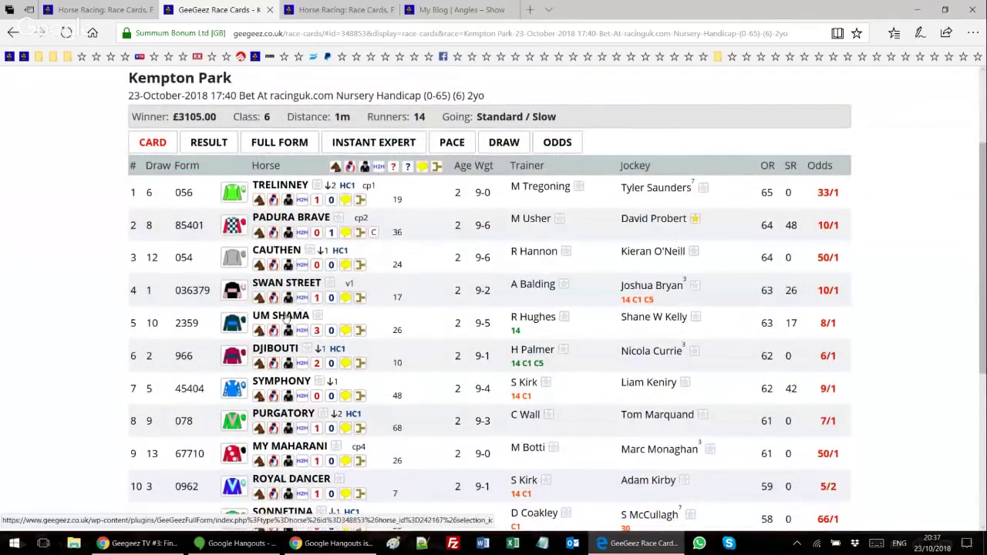
{"action": "scroll", "coordinate": [261, 294], "scroll_direction": "down", "scroll_amount": 2}
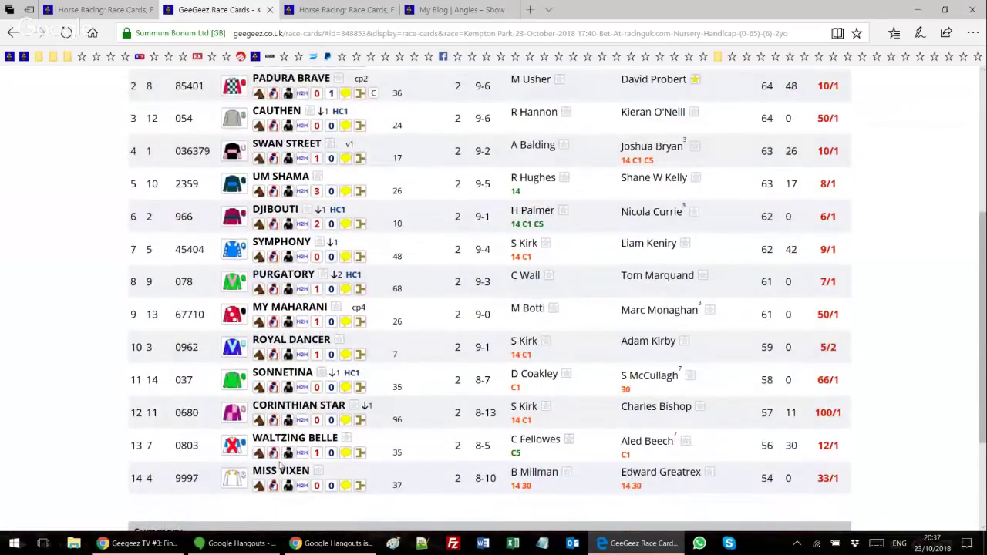
{"action": "scroll", "coordinate": [280, 465], "scroll_direction": "up", "scroll_amount": 2}
{"action": "left_click", "coordinate": [339, 10]}
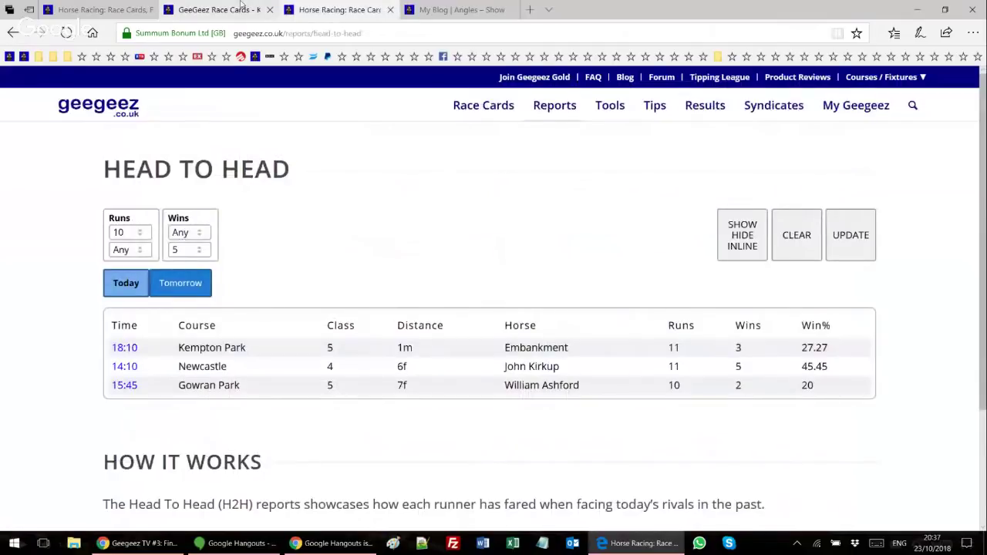
{"action": "left_click", "coordinate": [244, 8]}
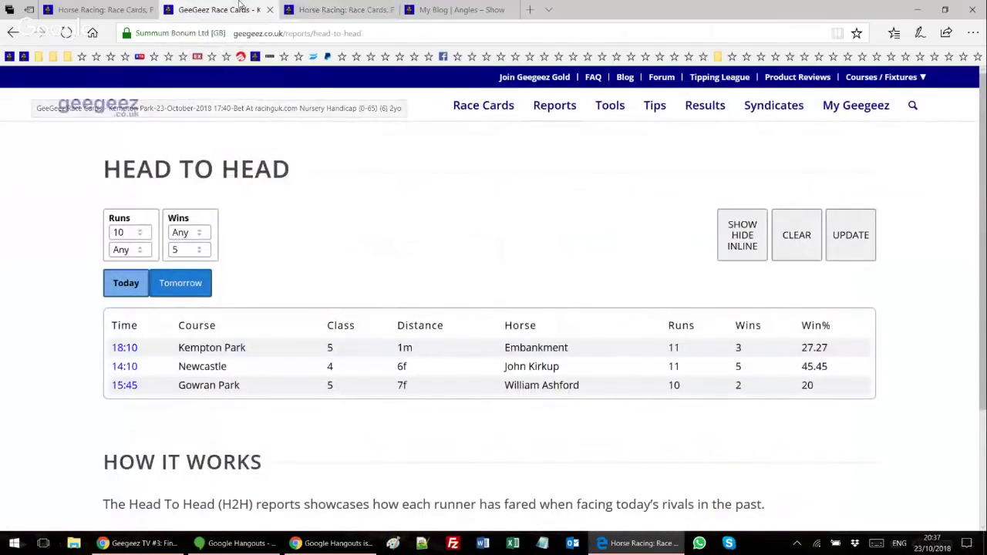
{"action": "key", "text": "ctrl+Tab"}
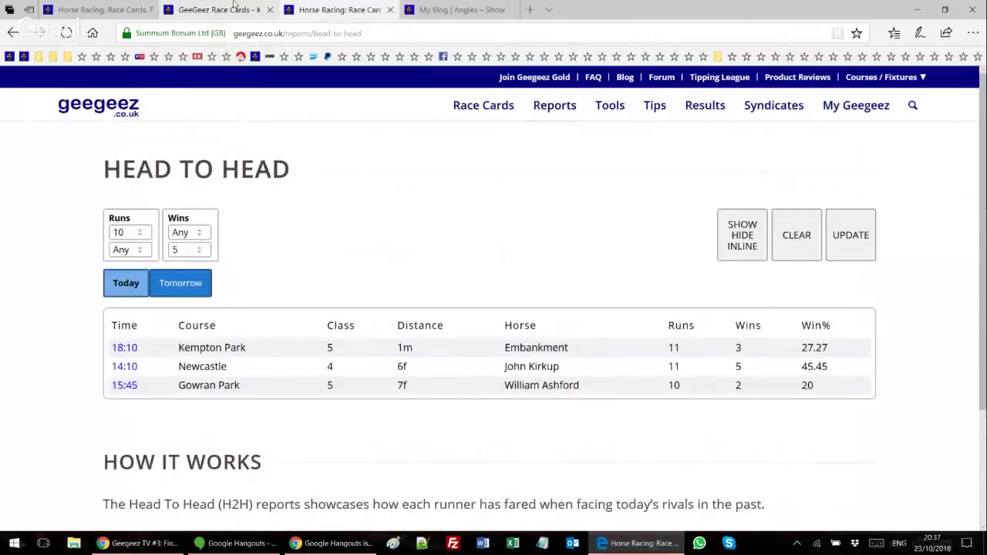
Switch to the 17:40 Kempton Park racecard and view Padura Brave's head-to-head record, collapsing it again.
{"action": "left_click", "coordinate": [234, 6]}
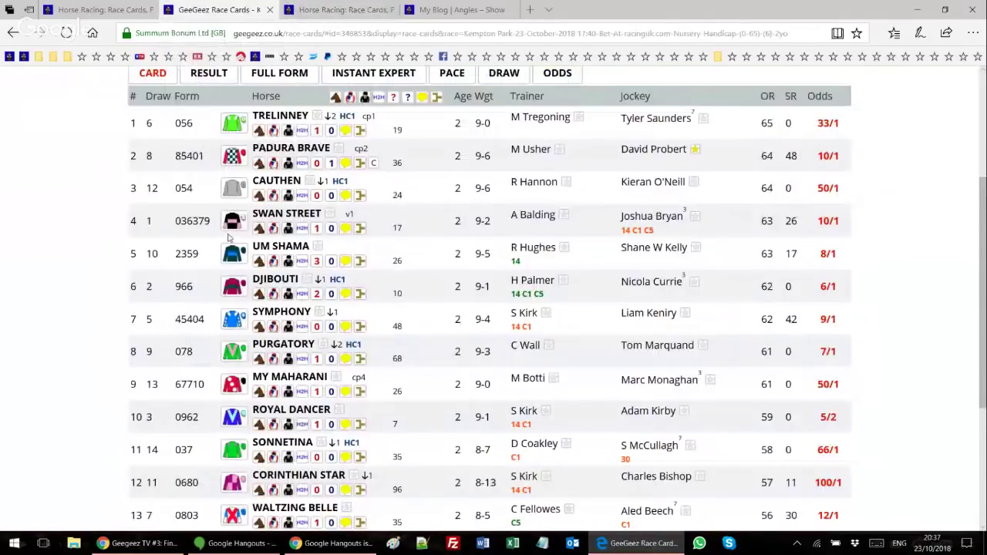
{"action": "scroll", "coordinate": [227, 228], "scroll_direction": "up", "scroll_amount": 1}
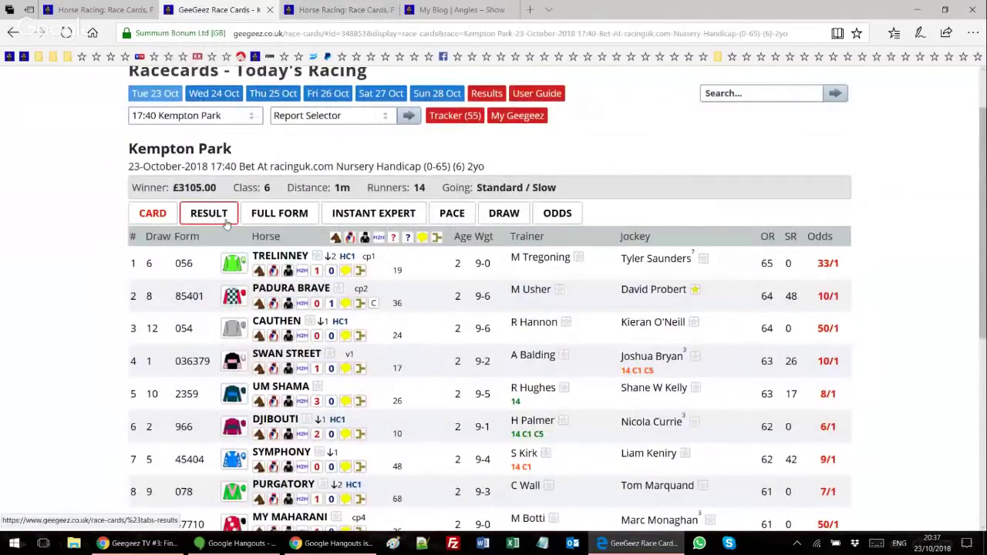
{"action": "scroll", "coordinate": [228, 224], "scroll_direction": "down", "scroll_amount": 3}
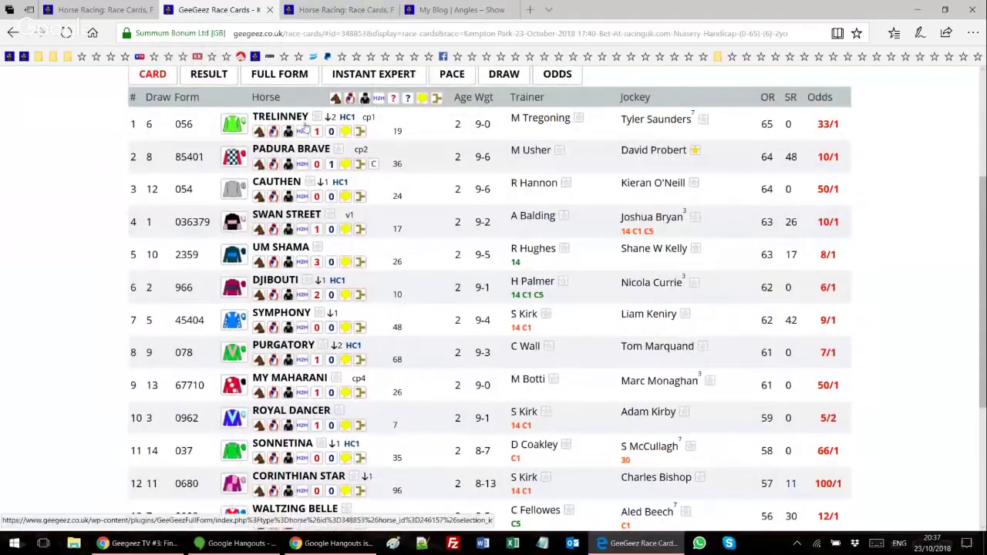
{"action": "left_click", "coordinate": [302, 165]}
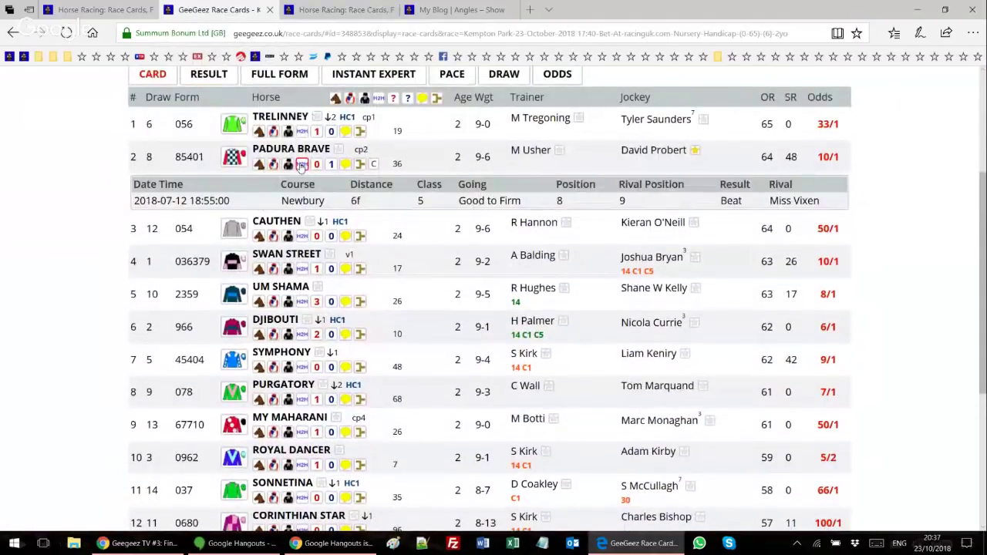
{"action": "left_click", "coordinate": [301, 164]}
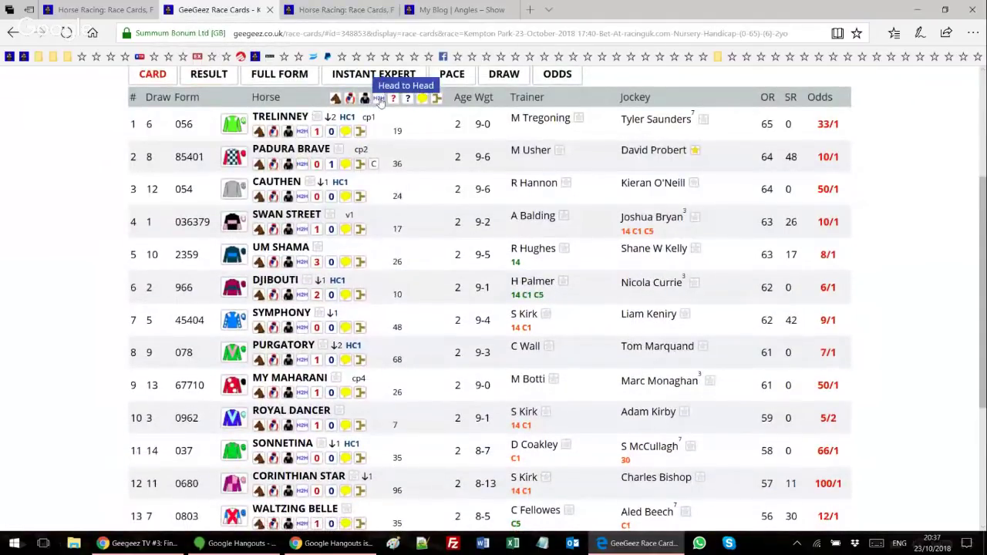
Show the head-to-head records of all 17:40 Kempton Park runners, examine their past meetings, hide the records and close the card.
{"action": "left_click", "coordinate": [379, 100]}
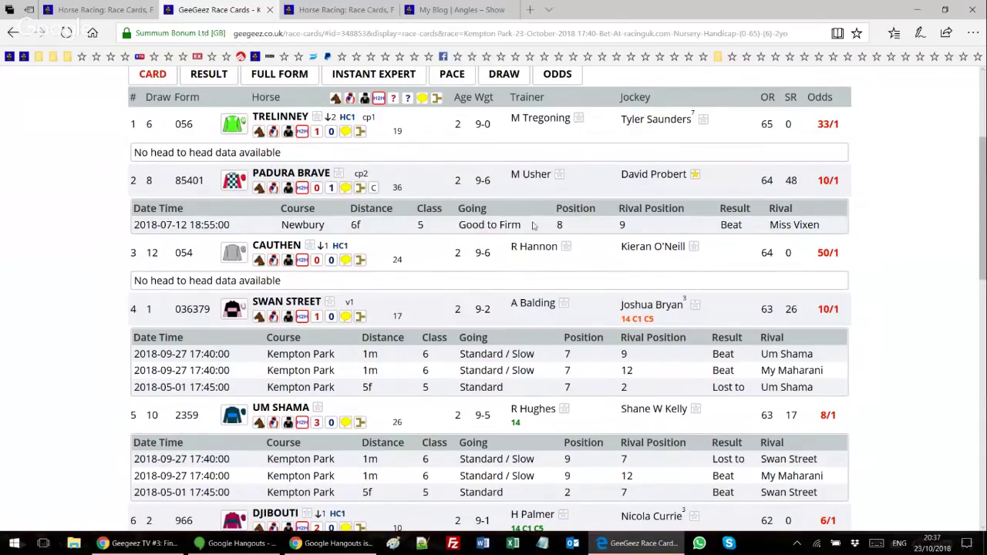
{"action": "scroll", "coordinate": [533, 224], "scroll_direction": "down", "scroll_amount": 2}
{"action": "scroll", "coordinate": [479, 240], "scroll_direction": "up", "scroll_amount": 5}
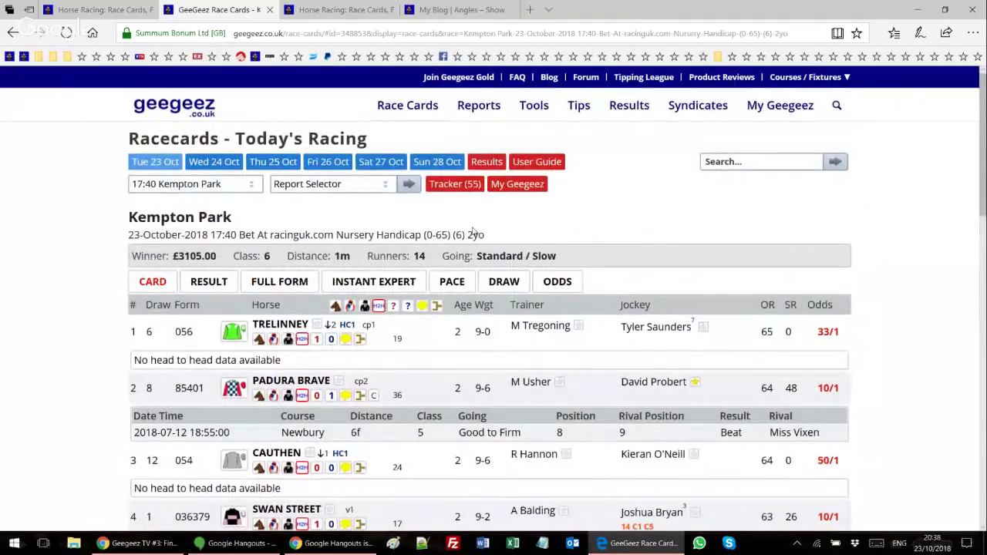
{"action": "scroll", "coordinate": [500, 271], "scroll_direction": "down", "scroll_amount": 1}
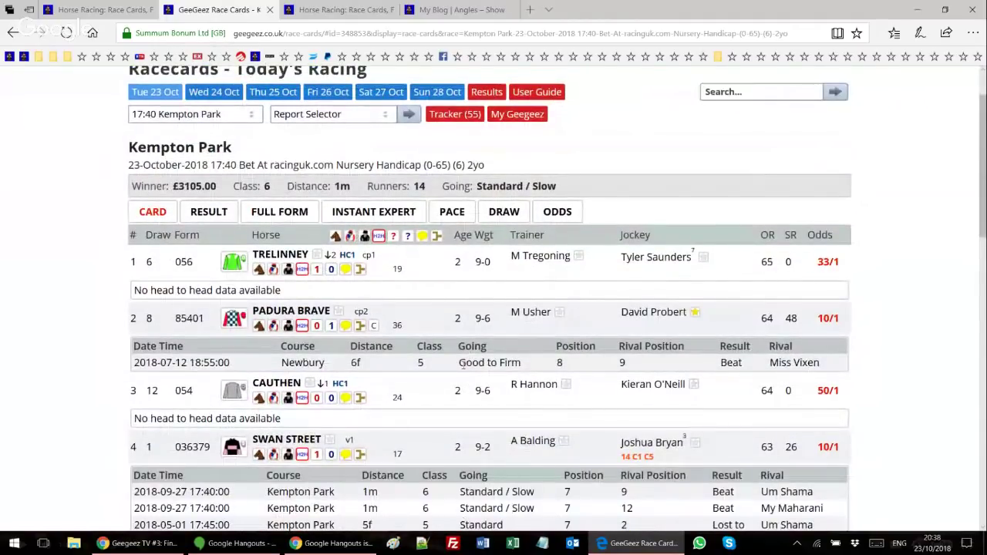
{"action": "scroll", "coordinate": [459, 363], "scroll_direction": "down", "scroll_amount": 2}
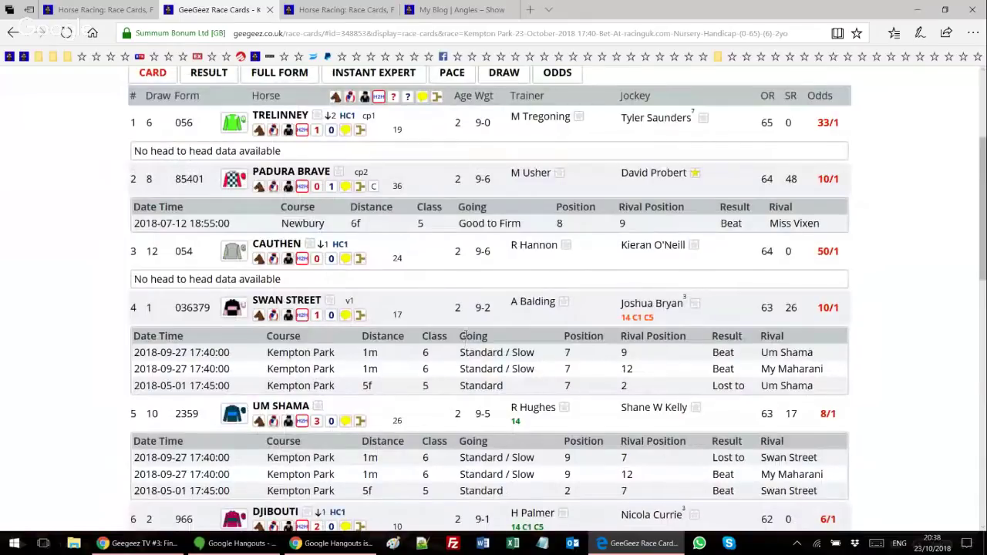
{"action": "scroll", "coordinate": [478, 347], "scroll_direction": "down", "scroll_amount": 4}
{"action": "scroll", "coordinate": [521, 367], "scroll_direction": "up", "scroll_amount": 1}
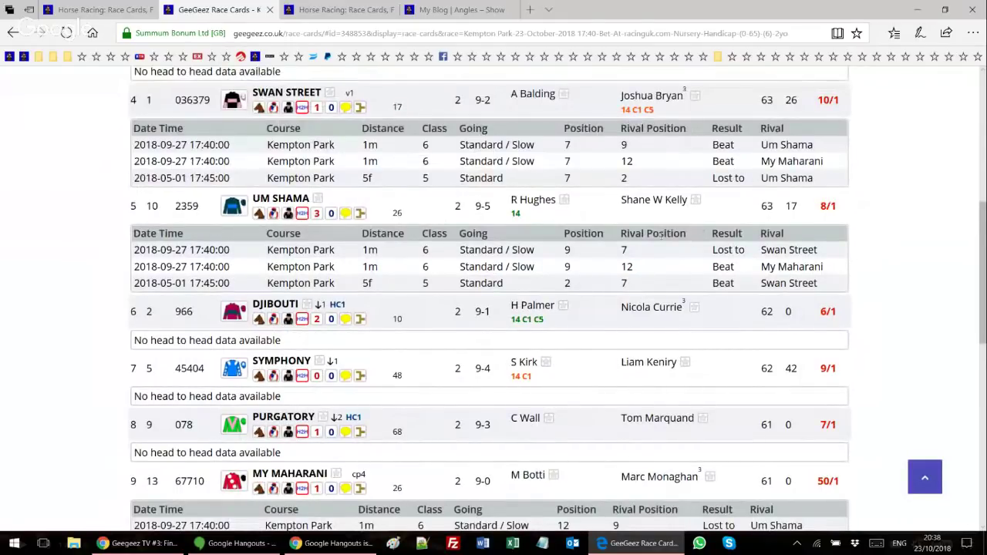
{"action": "scroll", "coordinate": [663, 243], "scroll_direction": "down", "scroll_amount": 4}
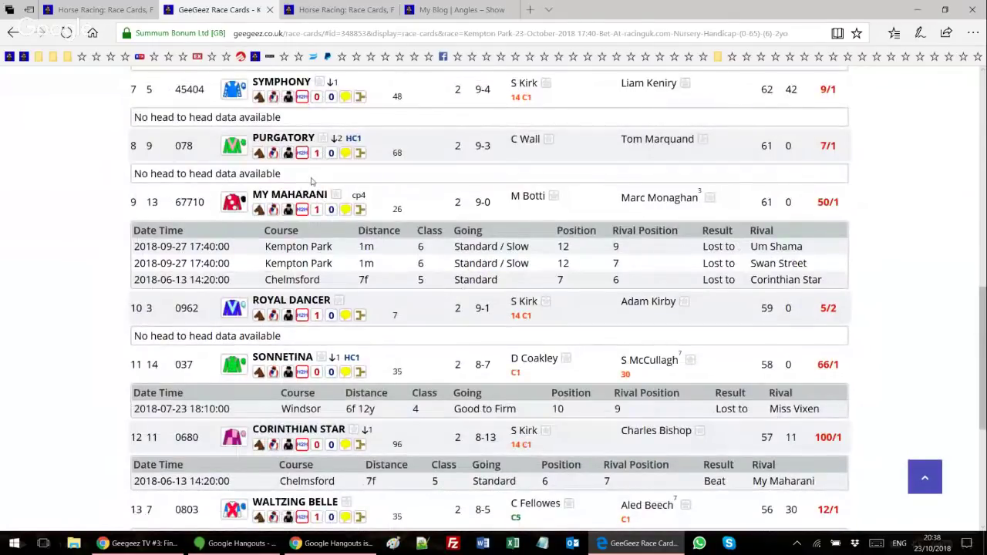
{"action": "scroll", "coordinate": [691, 209], "scroll_direction": "down", "scroll_amount": 3}
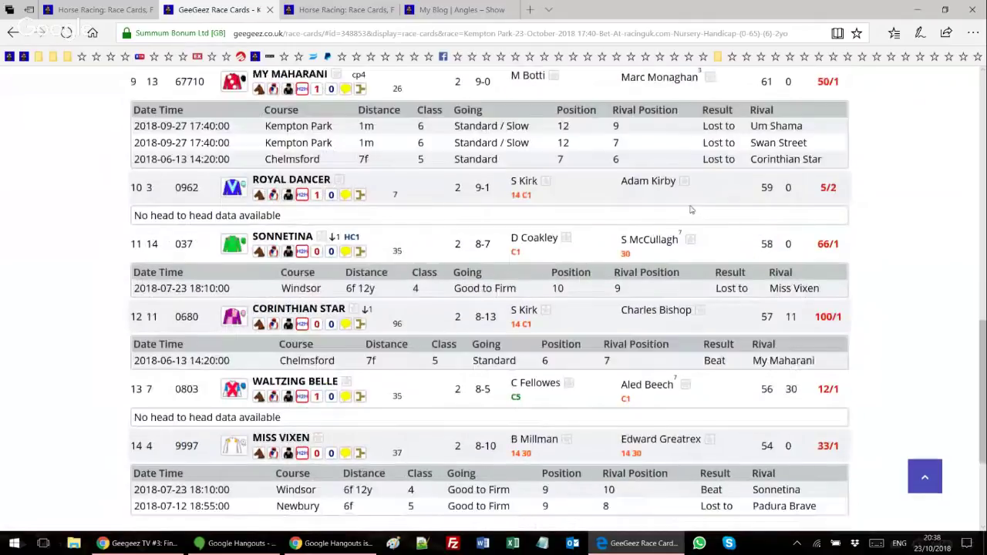
{"action": "scroll", "coordinate": [706, 278], "scroll_direction": "up", "scroll_amount": 3}
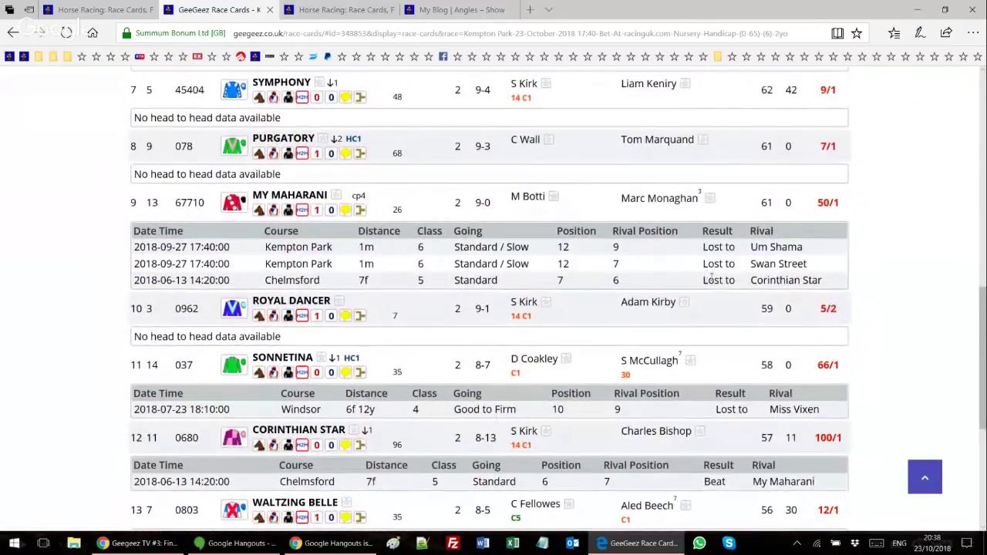
{"action": "scroll", "coordinate": [637, 329], "scroll_direction": "up", "scroll_amount": 10}
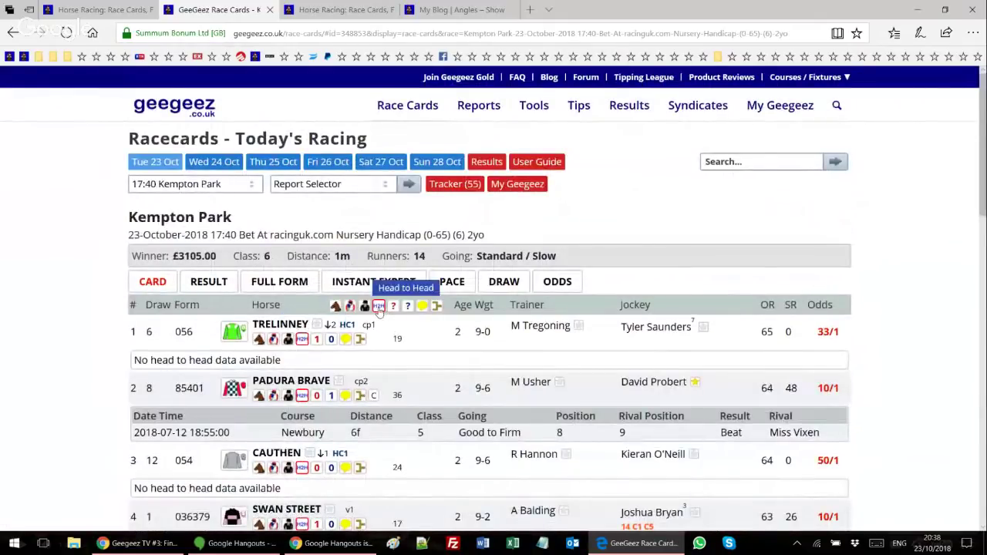
{"action": "left_click", "coordinate": [380, 307]}
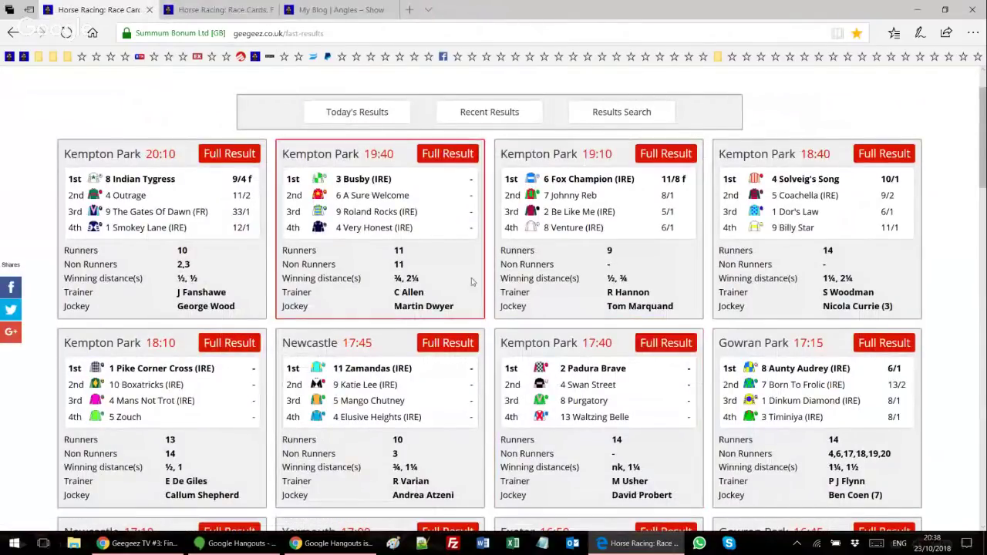
Return to the Head To Head report and review William Ashford's record against today's rivals in the 15:45 Gowran Park race, collapsing it again.
{"action": "left_click", "coordinate": [191, 6]}
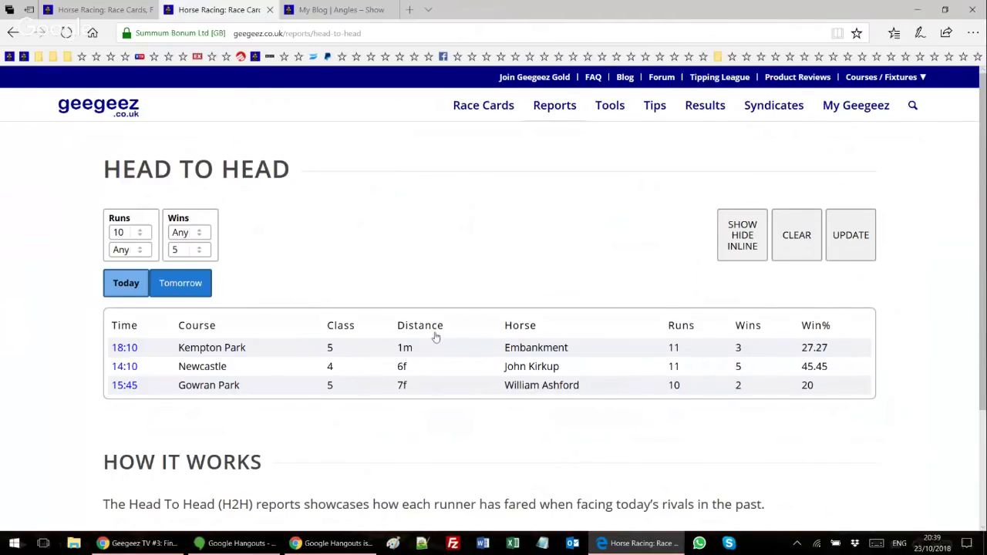
{"action": "left_click", "coordinate": [204, 389]}
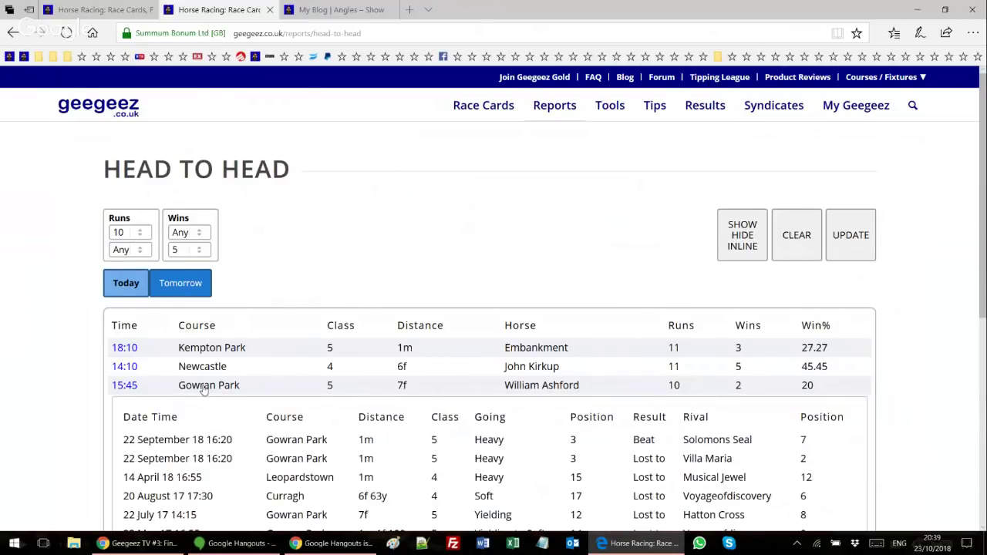
{"action": "scroll", "coordinate": [231, 307], "scroll_direction": "down", "scroll_amount": 3}
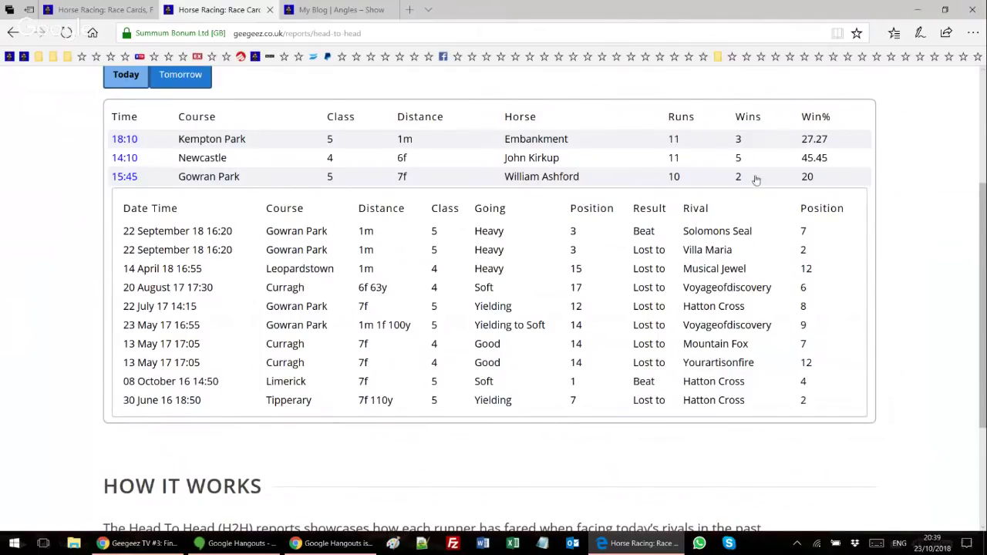
{"action": "left_click", "coordinate": [196, 181]}
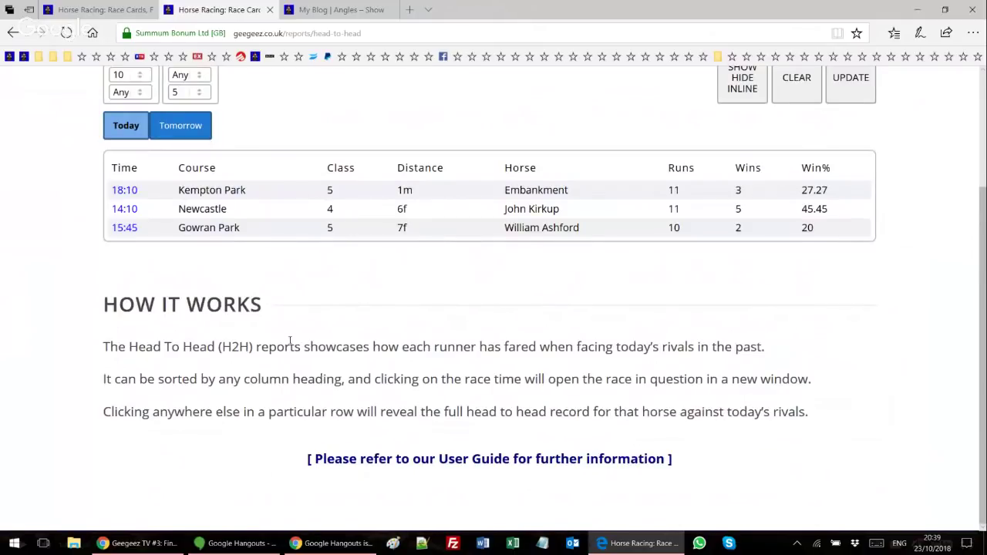
{"action": "scroll", "coordinate": [266, 239], "scroll_direction": "up", "scroll_amount": 1}
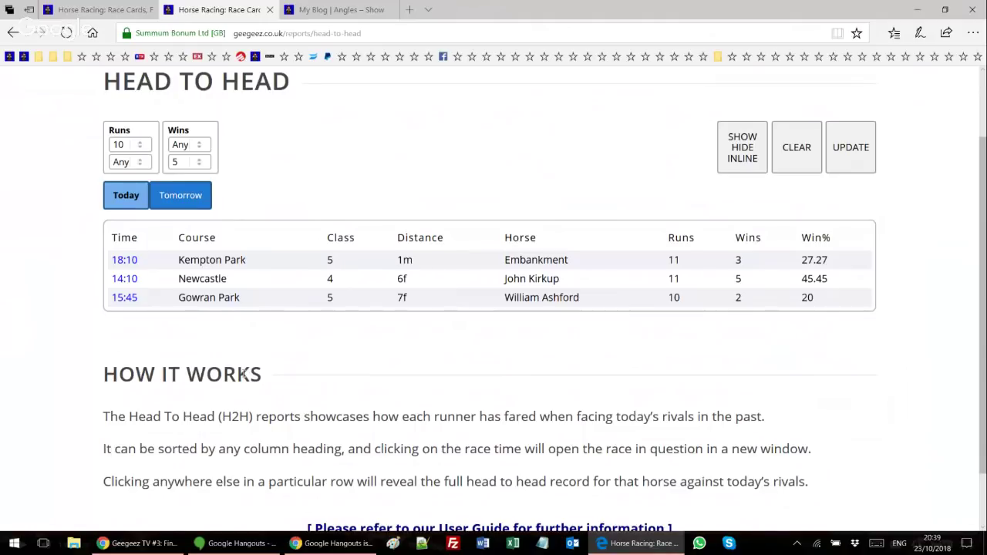
{"action": "scroll", "coordinate": [264, 403], "scroll_direction": "up", "scroll_amount": 2}
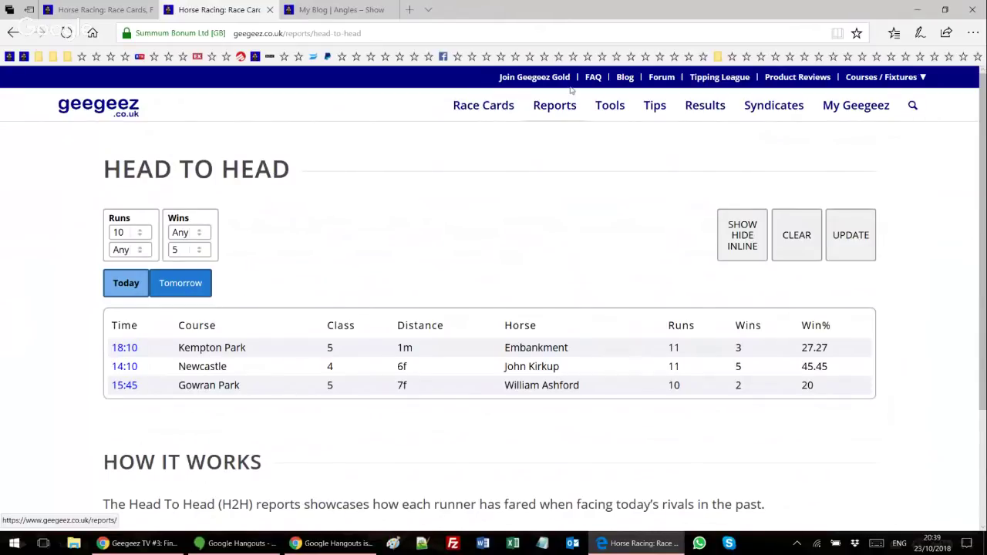
Open the Best Of Instant Expert report and sort today's runners by their class win percentage.
{"action": "mouse_move", "coordinate": [587, 121]}
{"action": "mouse_move", "coordinate": [559, 109]}
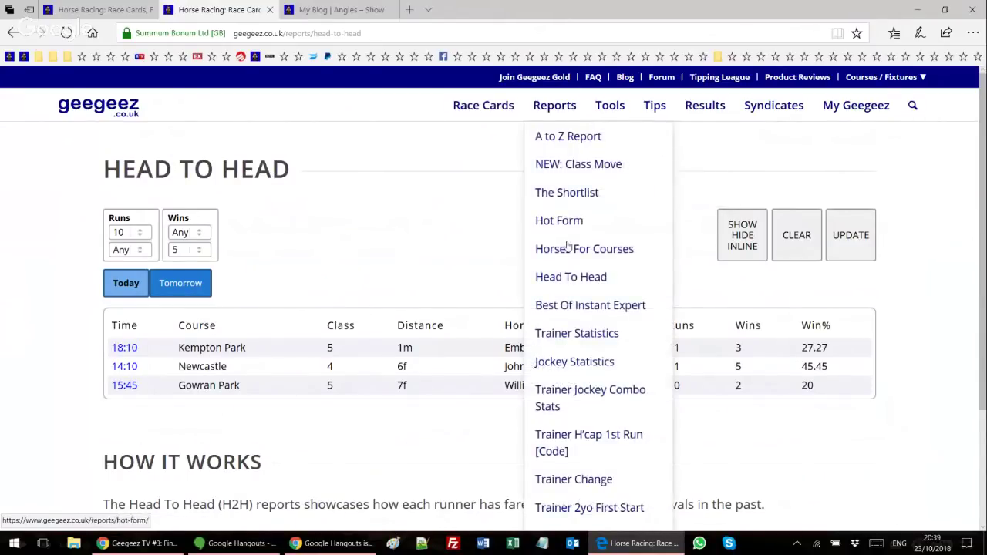
{"action": "left_click", "coordinate": [563, 309]}
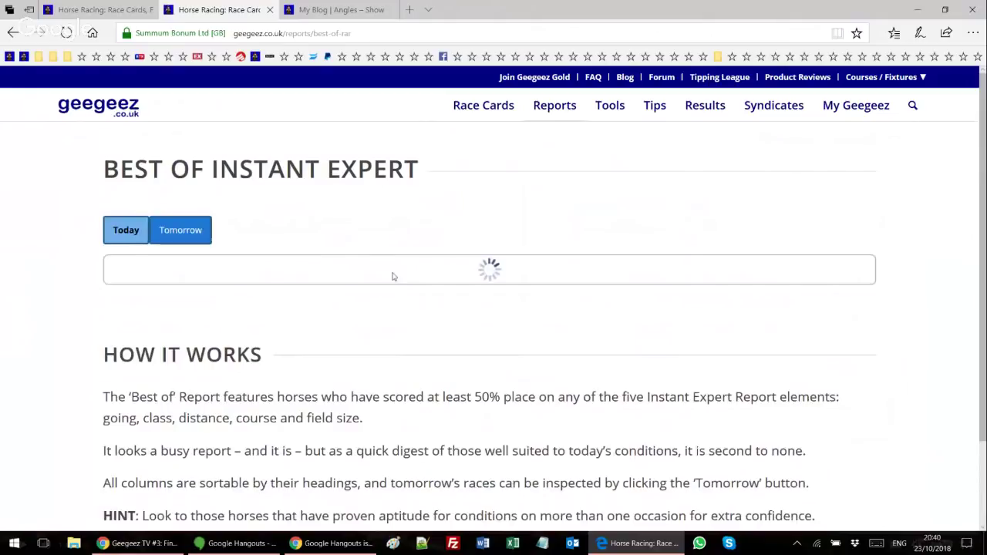
{"action": "scroll", "coordinate": [433, 273], "scroll_direction": "down", "scroll_amount": 2}
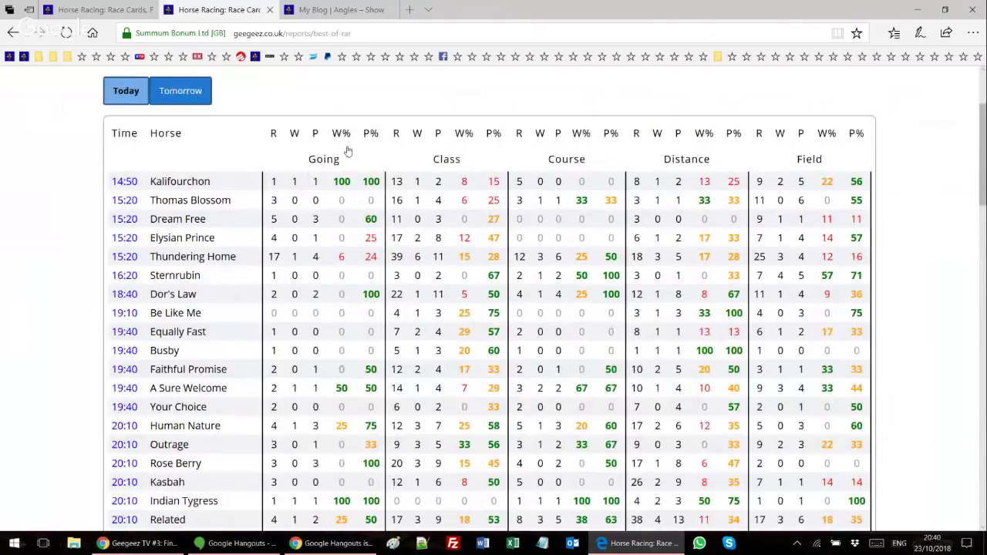
{"action": "left_click", "coordinate": [460, 137]}
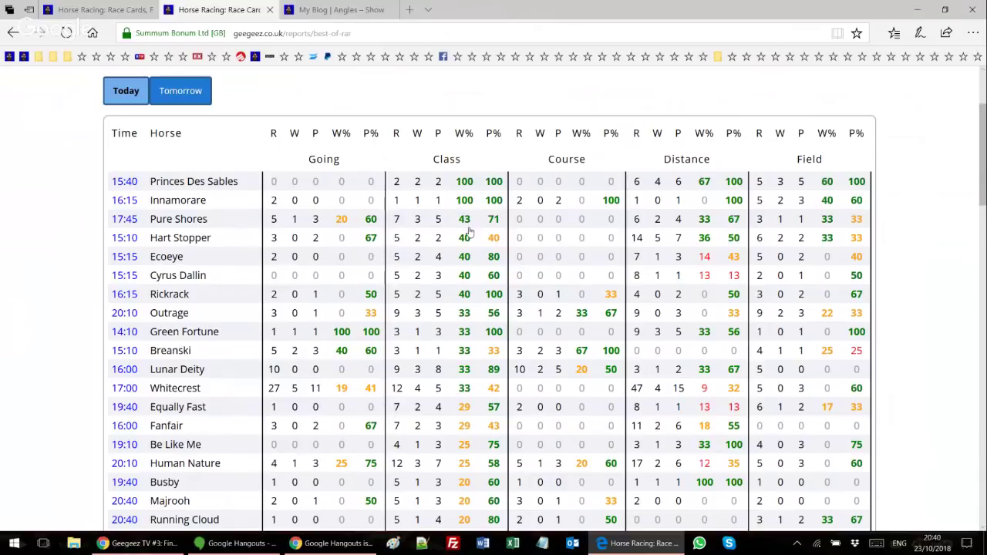
Examine the going, class, course, distance and field-size figures across the sorted Best Of Instant Expert report.
{"action": "scroll", "coordinate": [436, 277], "scroll_direction": "up", "scroll_amount": 2}
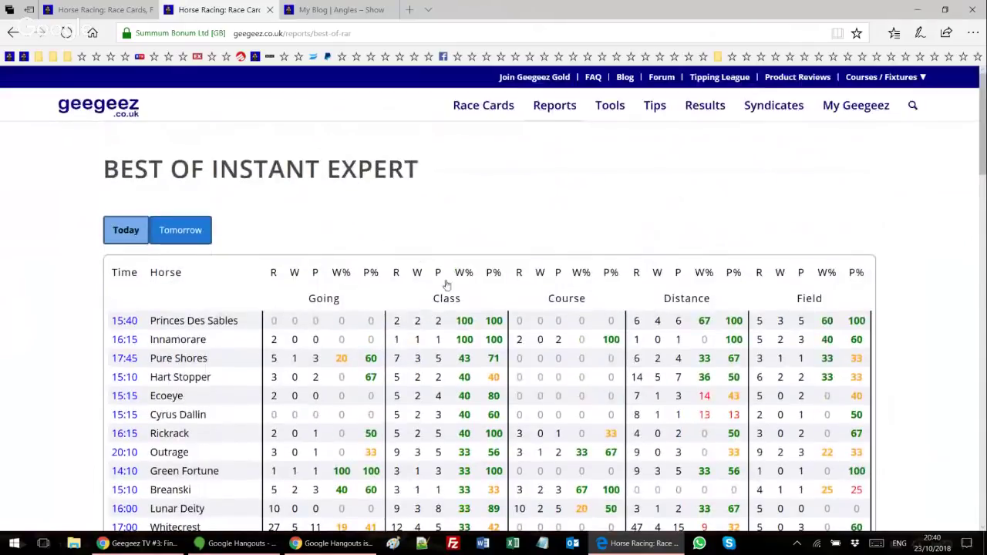
{"action": "scroll", "coordinate": [516, 334], "scroll_direction": "down", "scroll_amount": 6}
{"action": "scroll", "coordinate": [512, 332], "scroll_direction": "down", "scroll_amount": 5}
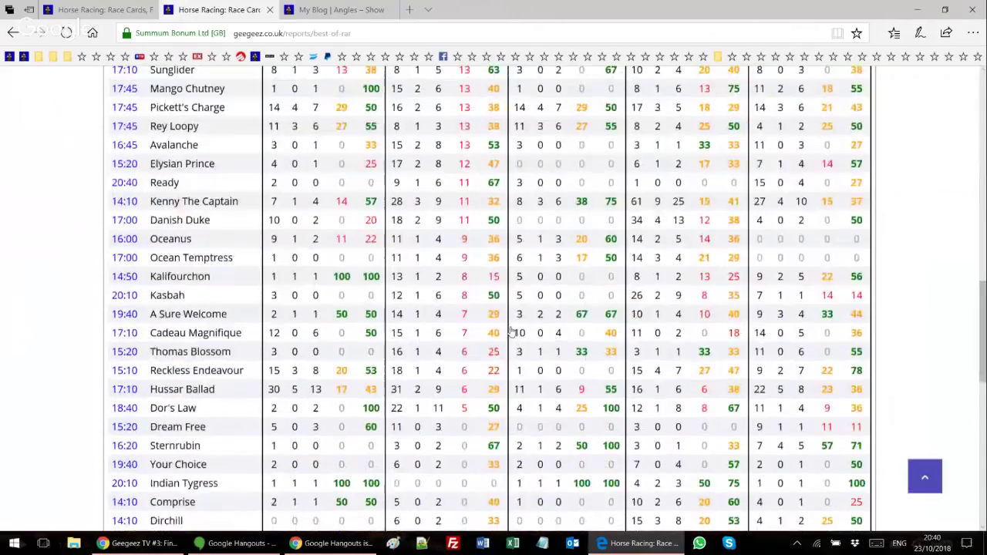
{"action": "scroll", "coordinate": [511, 331], "scroll_direction": "down", "scroll_amount": 2}
{"action": "scroll", "coordinate": [513, 334], "scroll_direction": "up", "scroll_amount": 15}
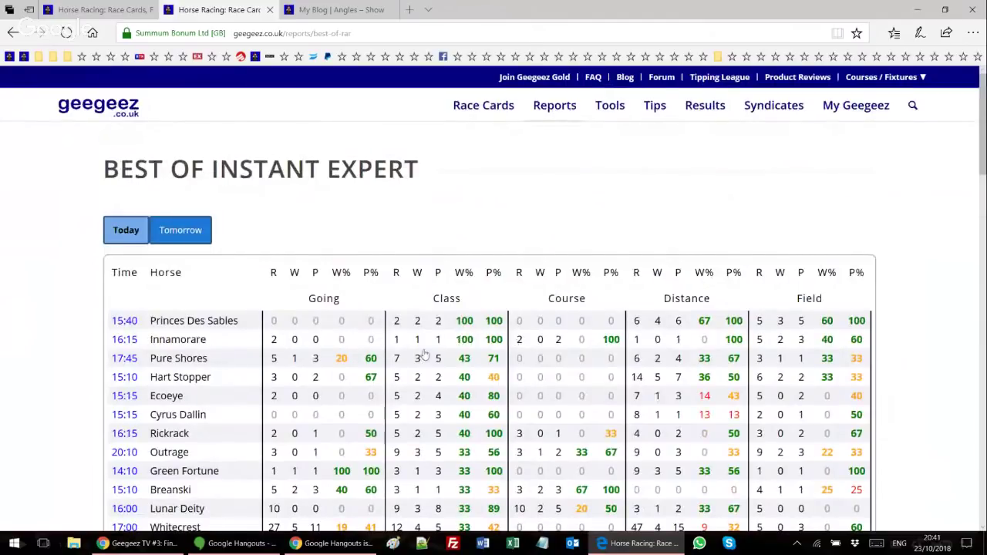
{"action": "scroll", "coordinate": [464, 375], "scroll_direction": "down", "scroll_amount": 3}
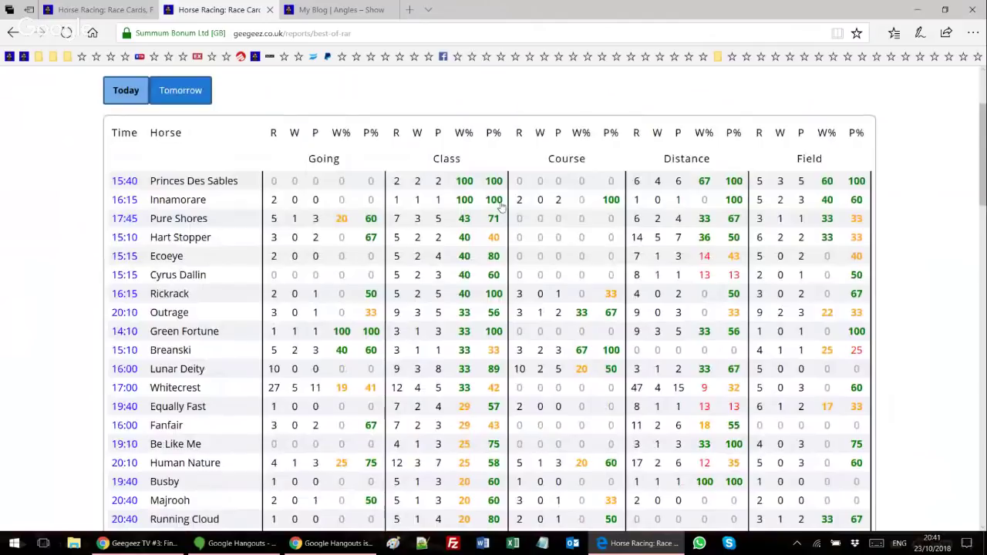
{"action": "scroll", "coordinate": [321, 349], "scroll_direction": "up", "scroll_amount": 3}
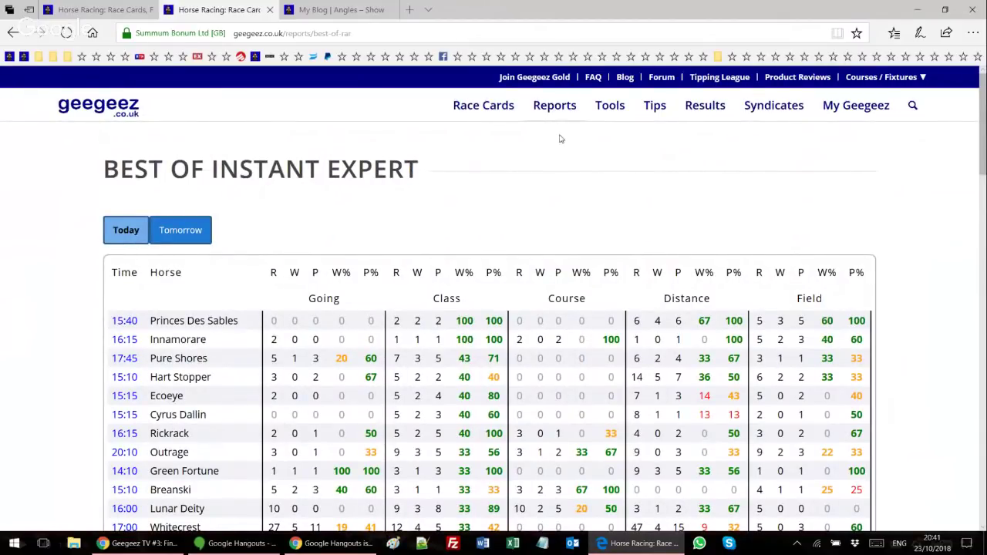
Open the Trainer Statistics report and clear all its filters to list every trainer's 14-day form.
{"action": "mouse_move", "coordinate": [567, 108]}
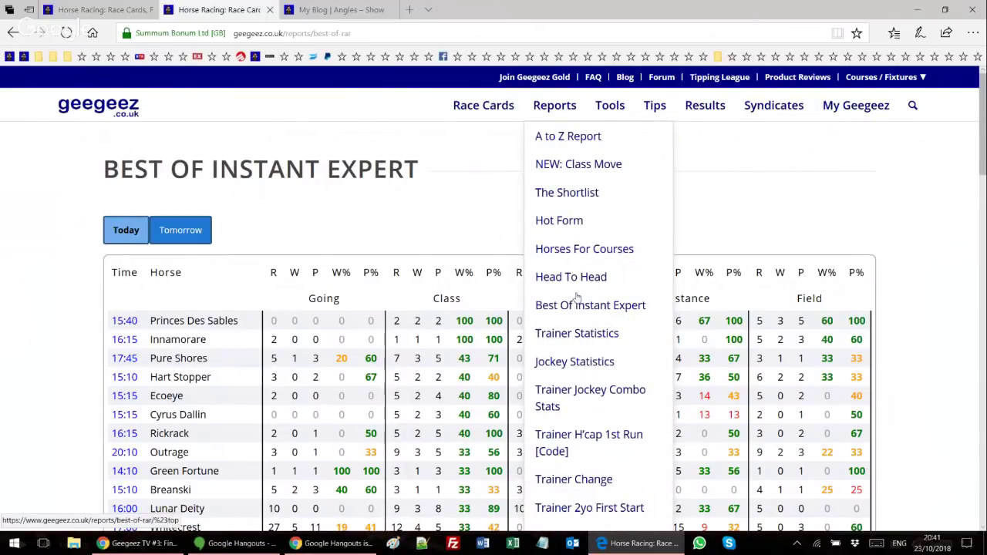
{"action": "scroll", "coordinate": [577, 301], "scroll_direction": "down", "scroll_amount": 1}
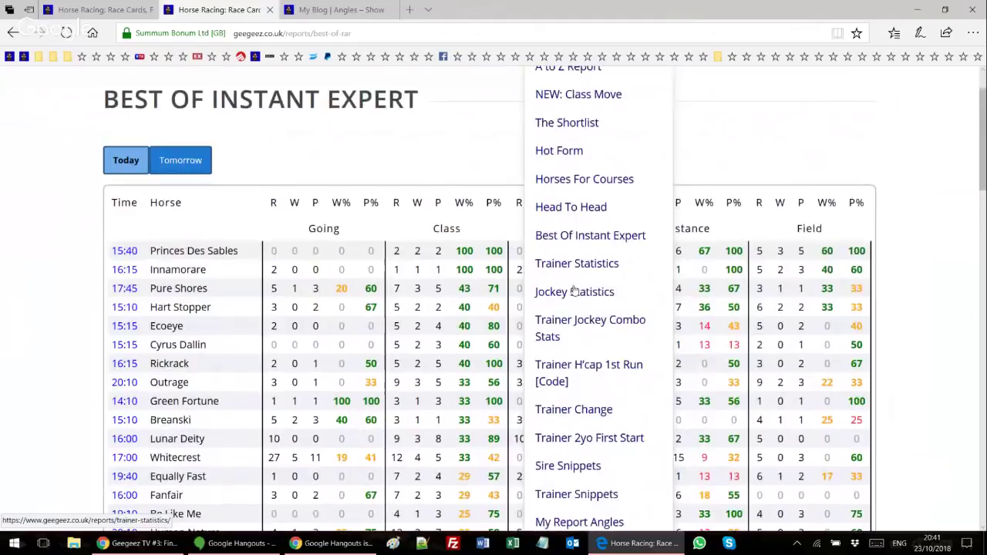
{"action": "scroll", "coordinate": [574, 291], "scroll_direction": "down", "scroll_amount": 1}
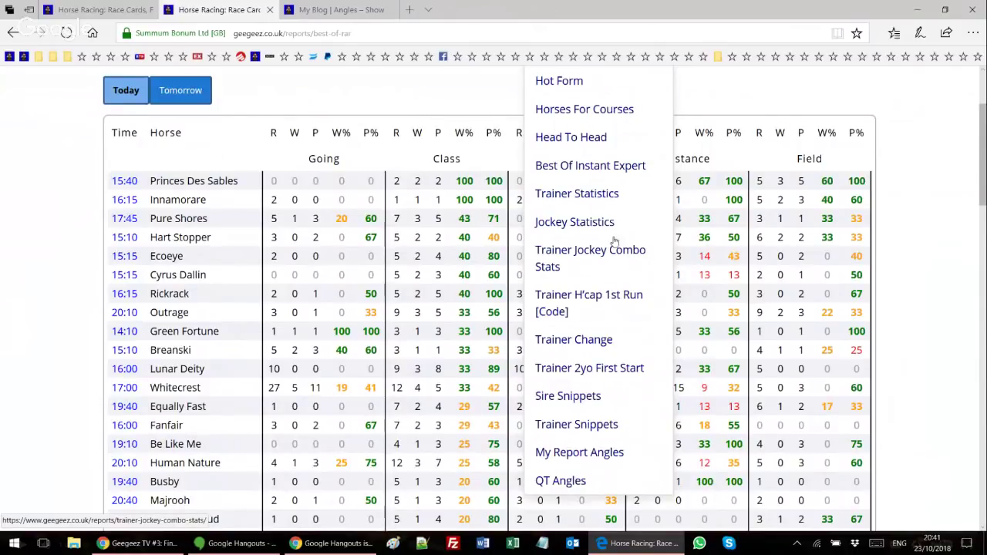
{"action": "left_click", "coordinate": [580, 196]}
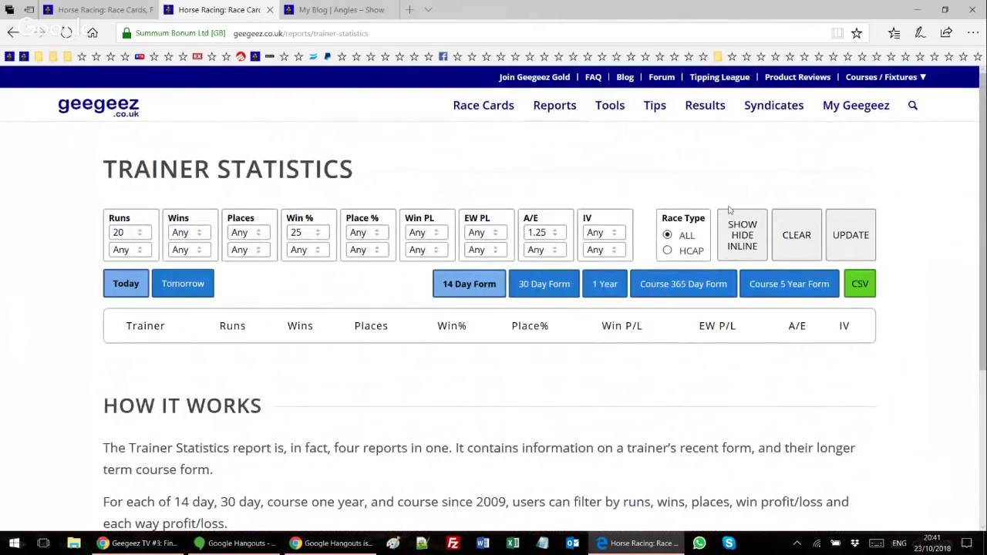
{"action": "left_click", "coordinate": [787, 234]}
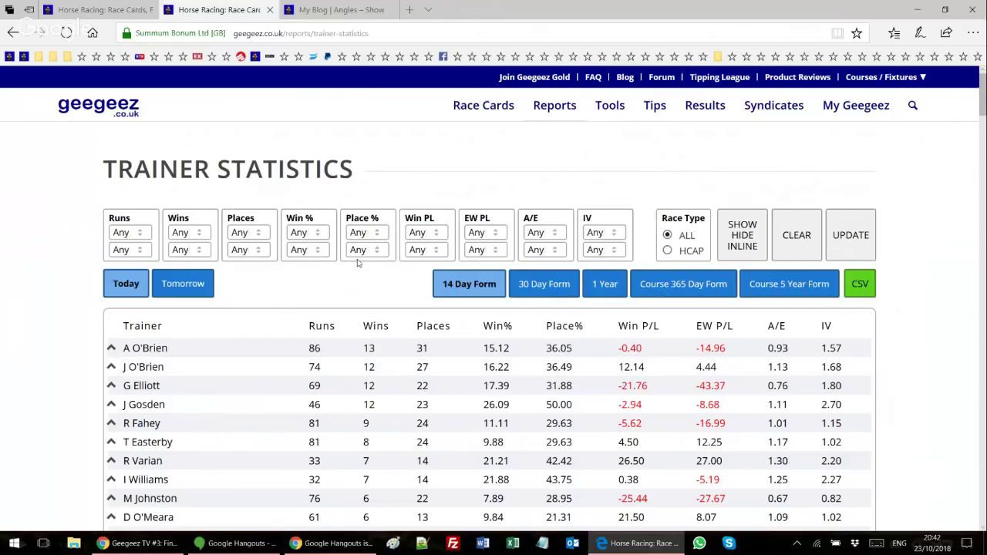
Filter the 14-day trainer form to a minimum of 15 runs, 25 win % and 1.25 A/E, and update the report.
{"action": "scroll", "coordinate": [342, 267], "scroll_direction": "down", "scroll_amount": 15}
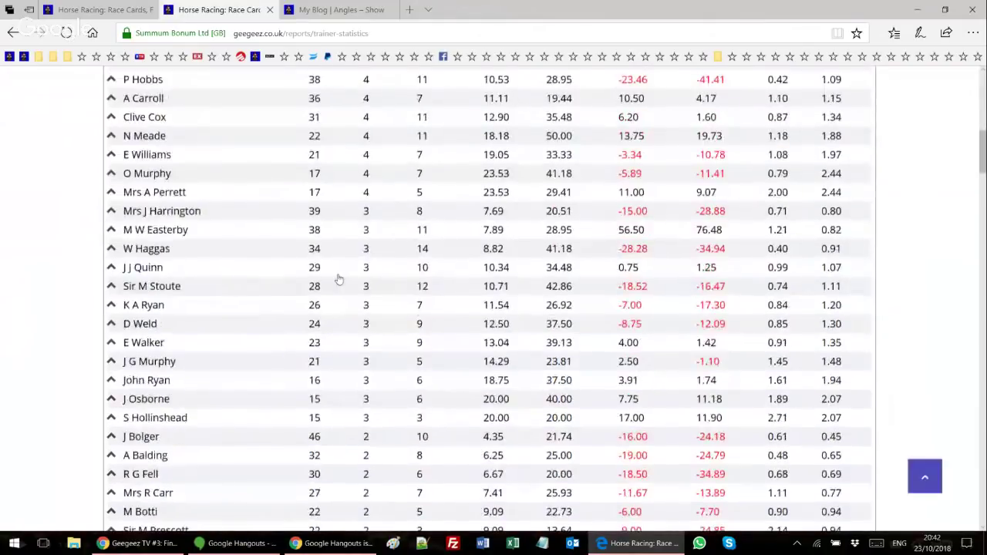
{"action": "scroll", "coordinate": [338, 278], "scroll_direction": "down", "scroll_amount": 20}
{"action": "scroll", "coordinate": [337, 282], "scroll_direction": "up", "scroll_amount": 20}
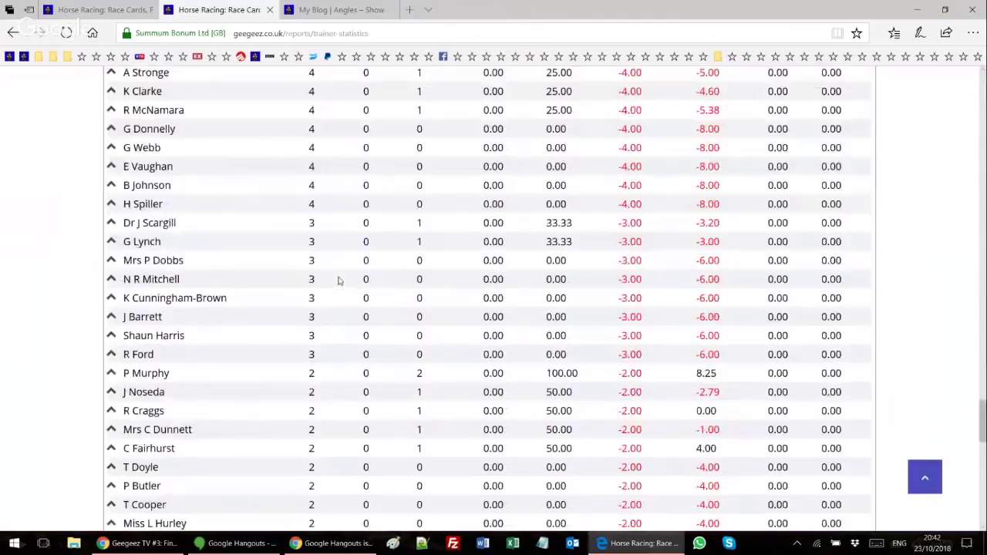
{"action": "scroll", "coordinate": [323, 287], "scroll_direction": "up", "scroll_amount": 15}
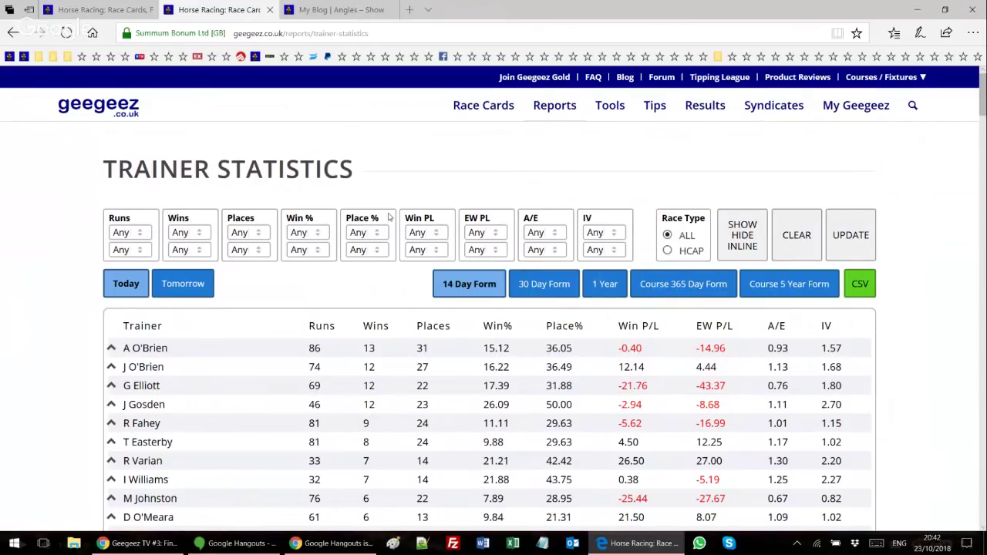
{"action": "left_click", "coordinate": [131, 234]}
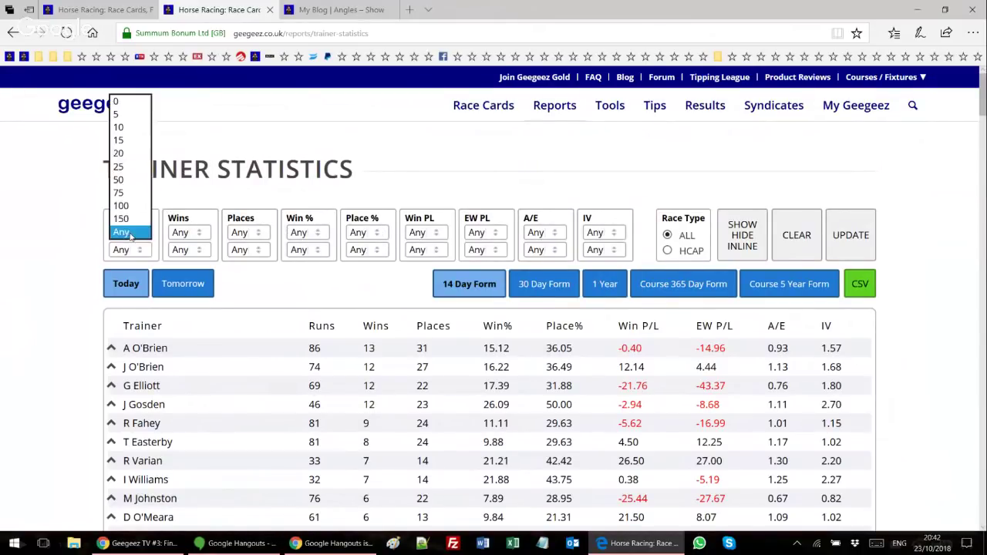
{"action": "left_click", "coordinate": [125, 141]}
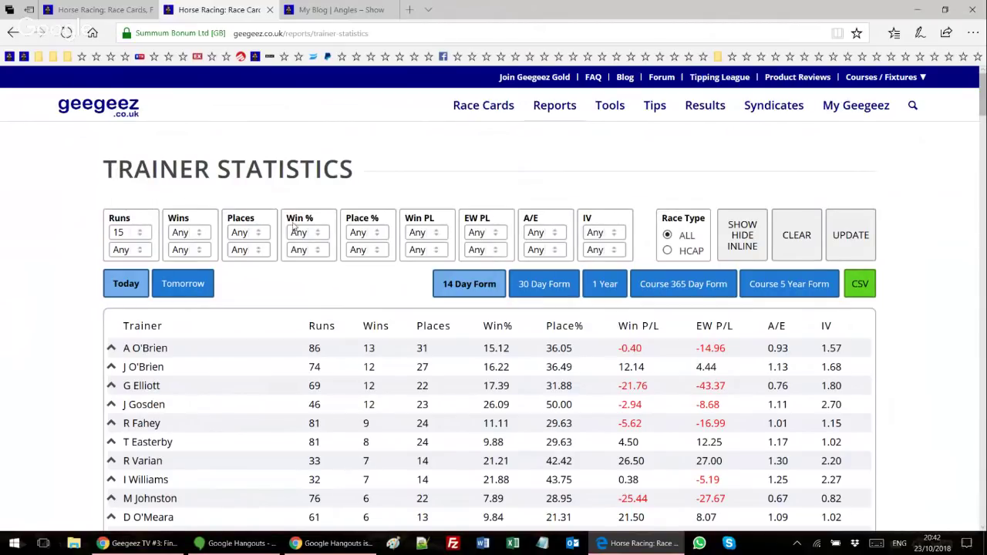
{"action": "left_click", "coordinate": [301, 232]}
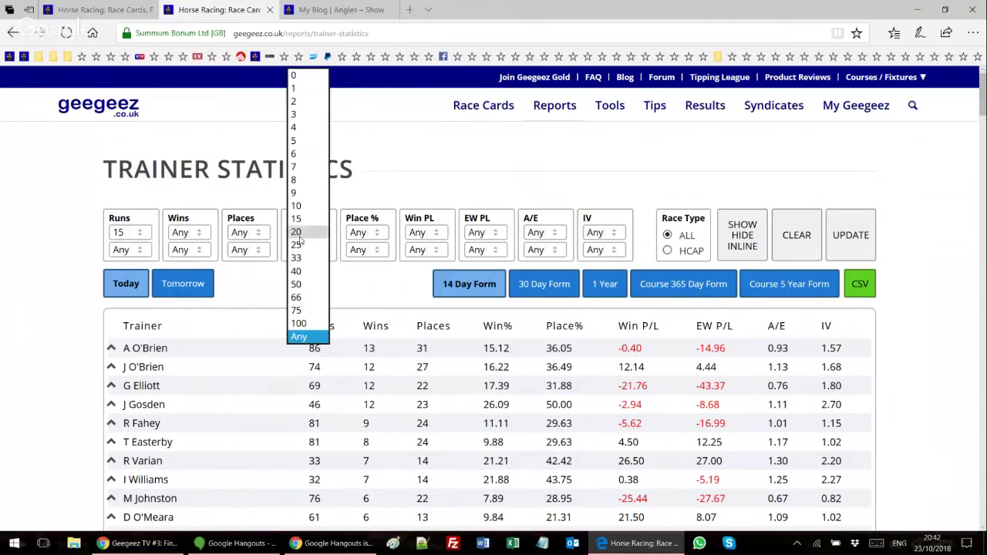
{"action": "left_click", "coordinate": [298, 246]}
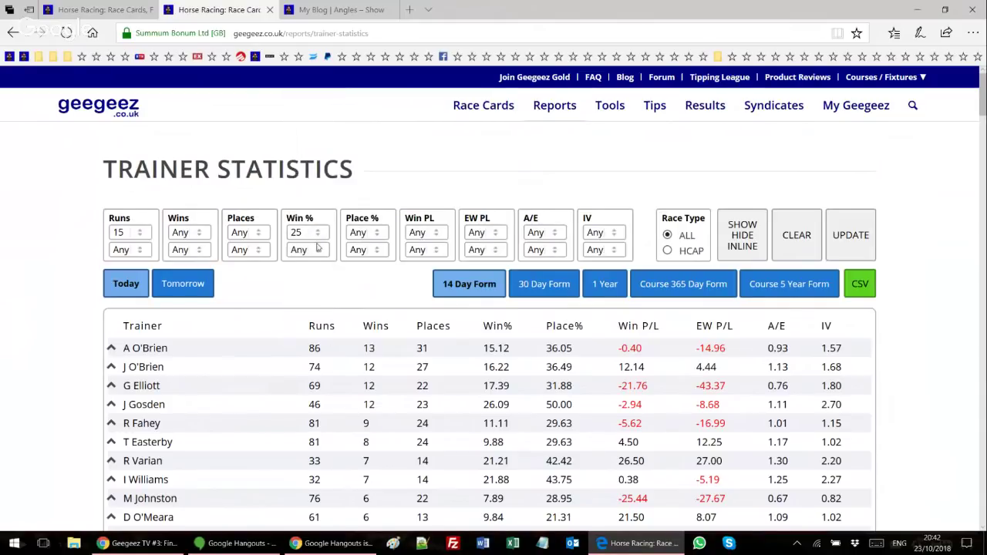
{"action": "left_click", "coordinate": [537, 233]}
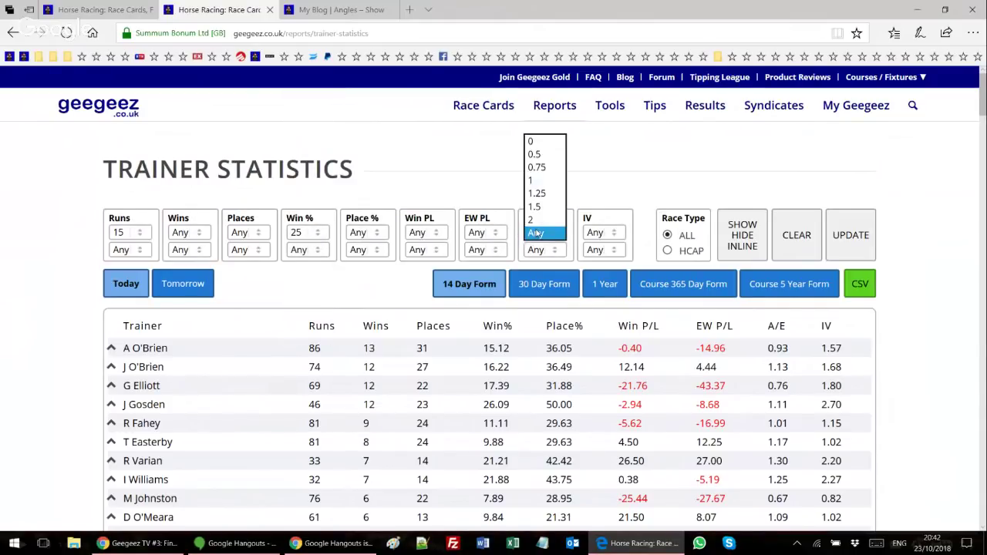
{"action": "left_click", "coordinate": [543, 201]}
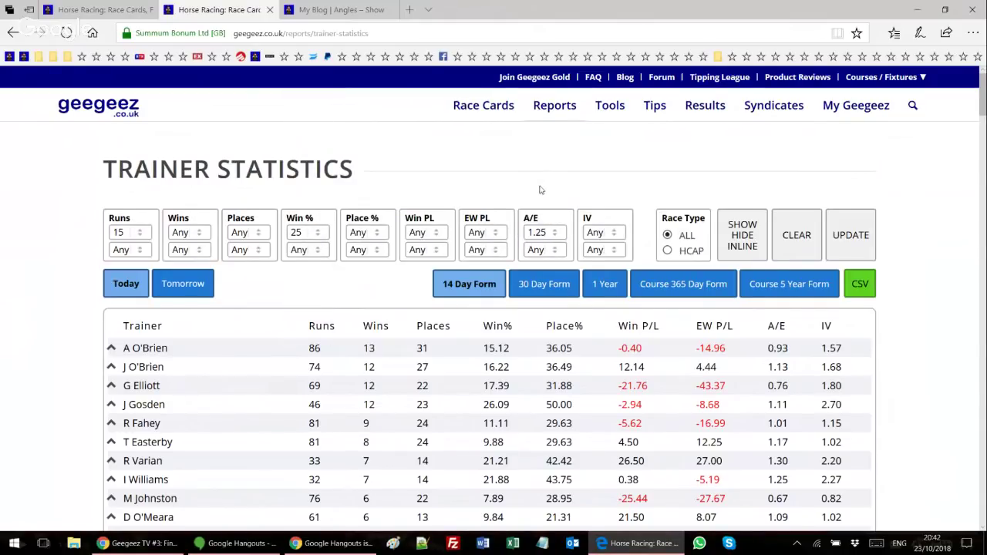
{"action": "left_click", "coordinate": [846, 247]}
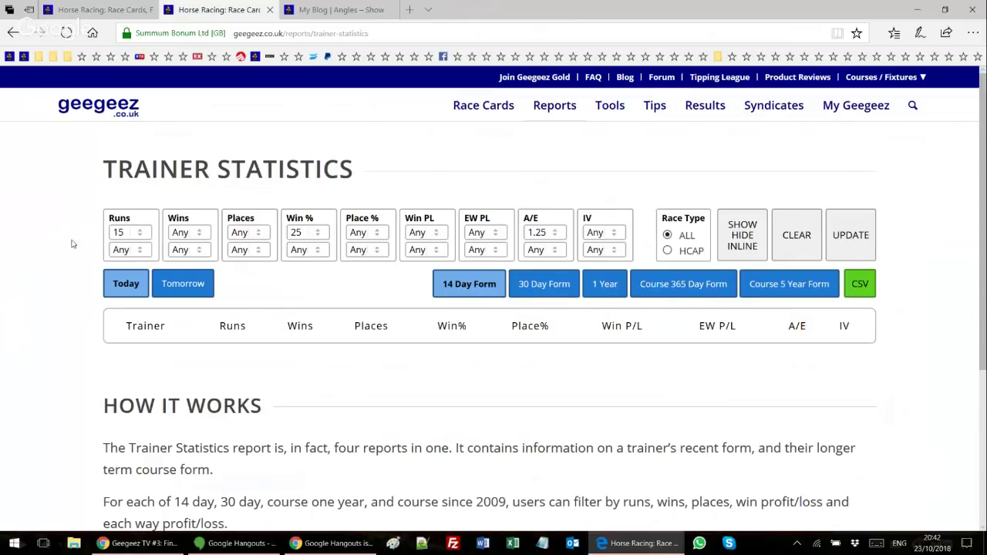
Lower the minimum win percentage to 20 and update the trainer list.
{"action": "left_click", "coordinate": [294, 233]}
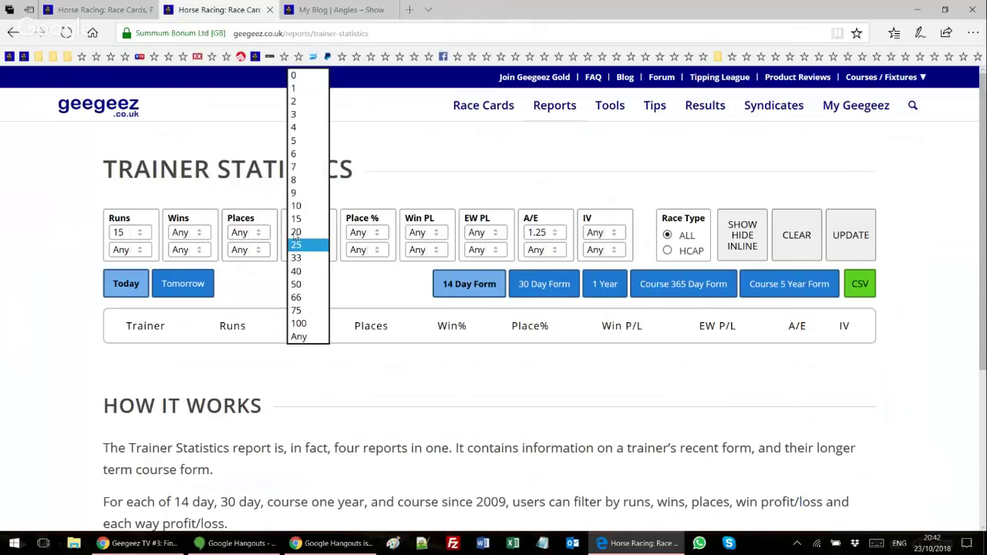
{"action": "left_click", "coordinate": [297, 233]}
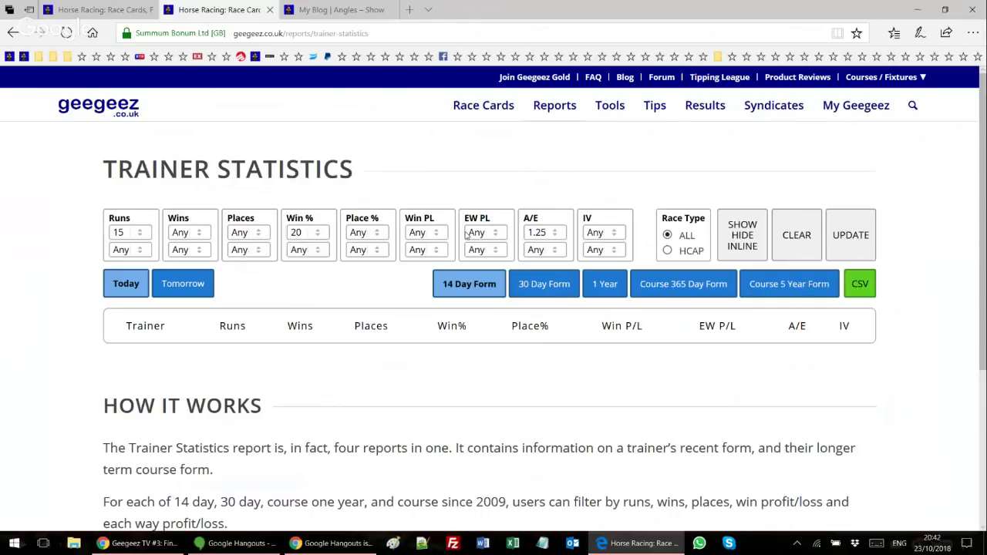
{"action": "left_click", "coordinate": [849, 248]}
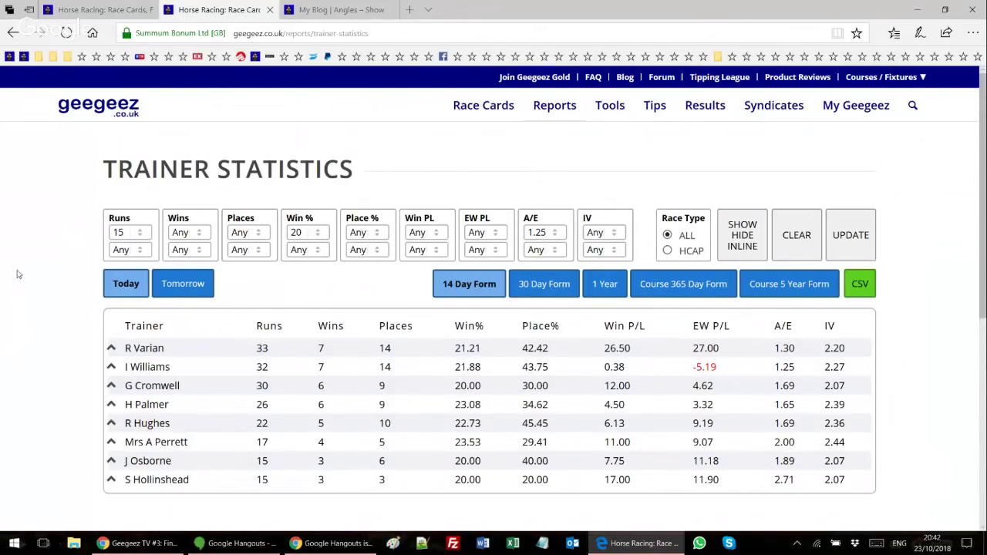
Restrict the report to handicaps with a minimum win percentage of 25 and expand G Cromwell's runners.
{"action": "left_click", "coordinate": [307, 237]}
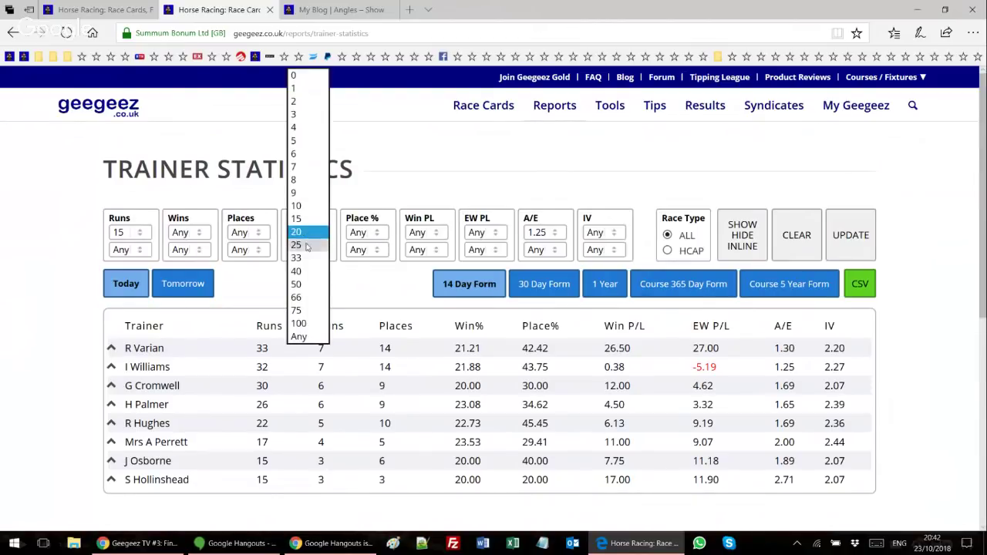
{"action": "left_click", "coordinate": [307, 245]}
{"action": "left_click", "coordinate": [843, 249]}
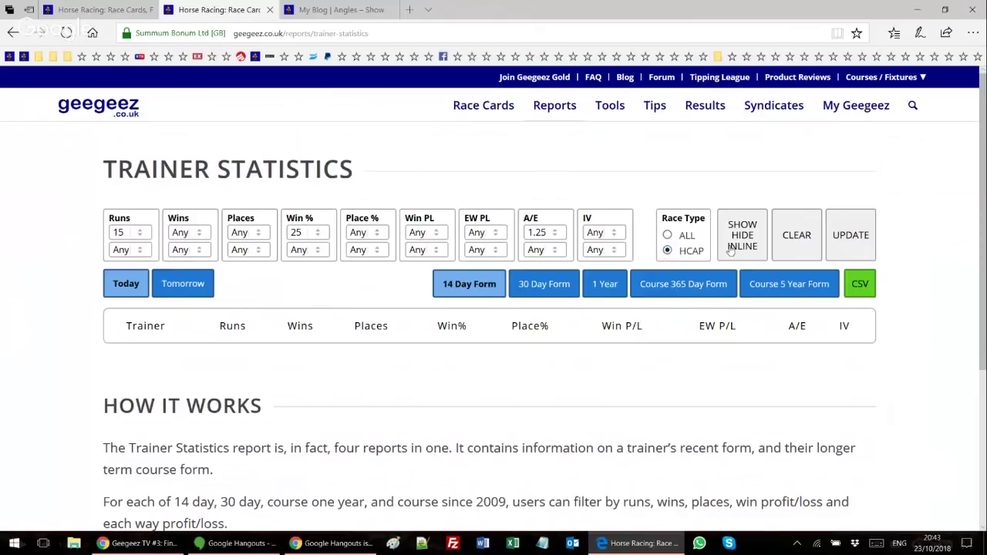
{"action": "left_click", "coordinate": [860, 249]}
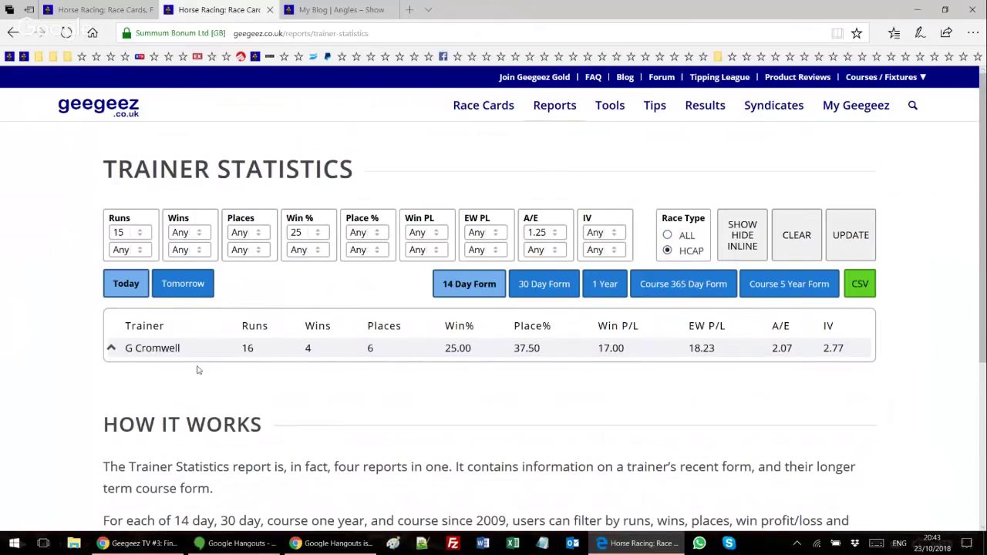
{"action": "left_click", "coordinate": [155, 351]}
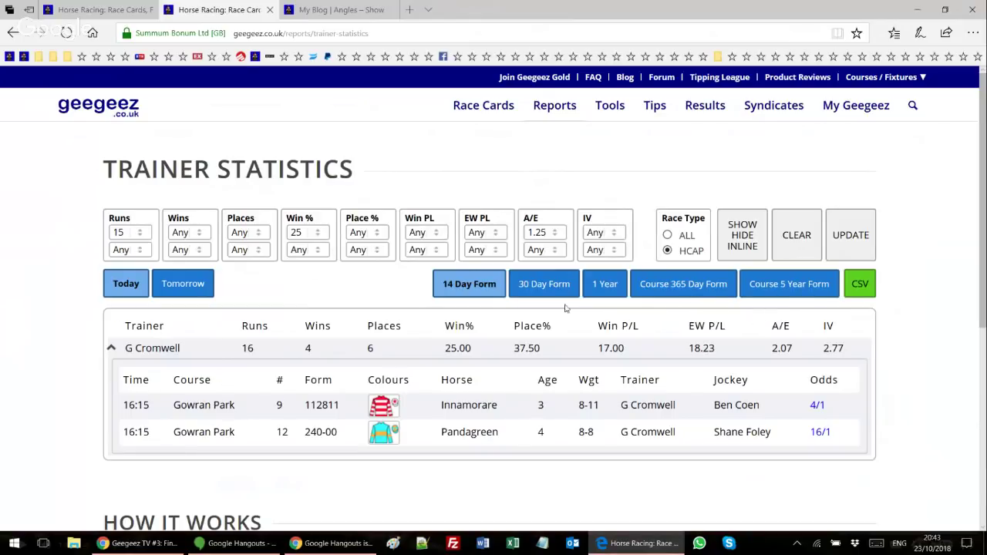
Compare the Course 365 Day Form with the Course 5 Year Form, returning to the 365-day view.
{"action": "left_click", "coordinate": [652, 293]}
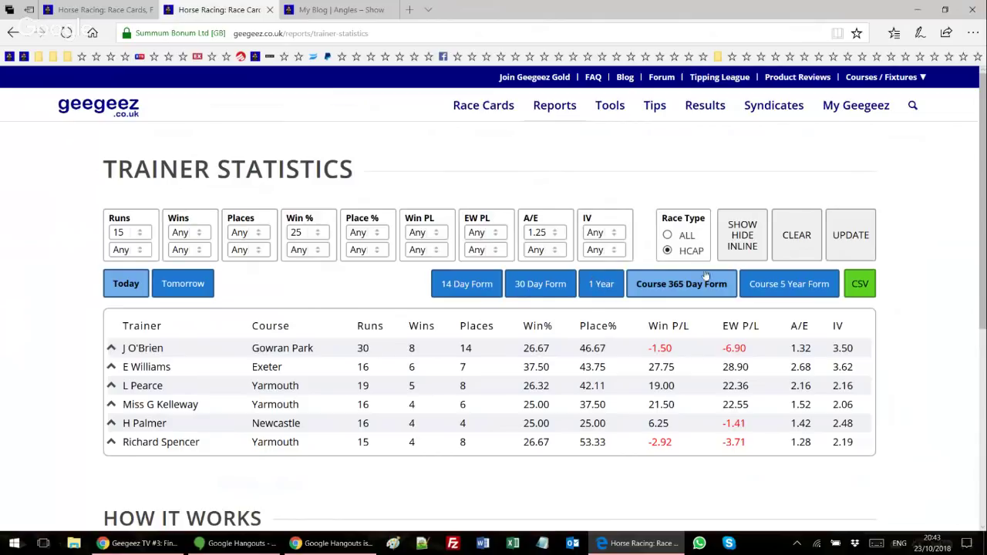
{"action": "left_click", "coordinate": [756, 285]}
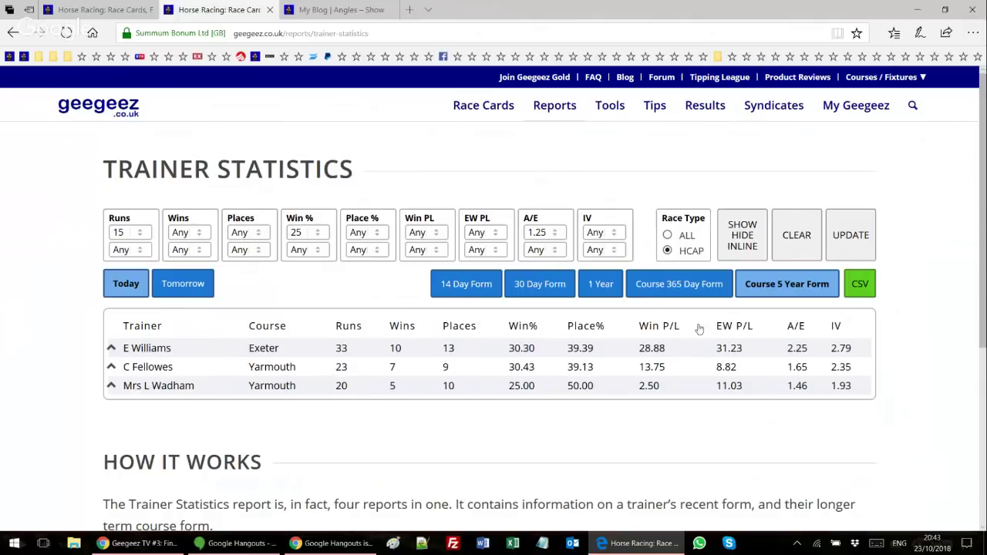
{"action": "left_click", "coordinate": [656, 295]}
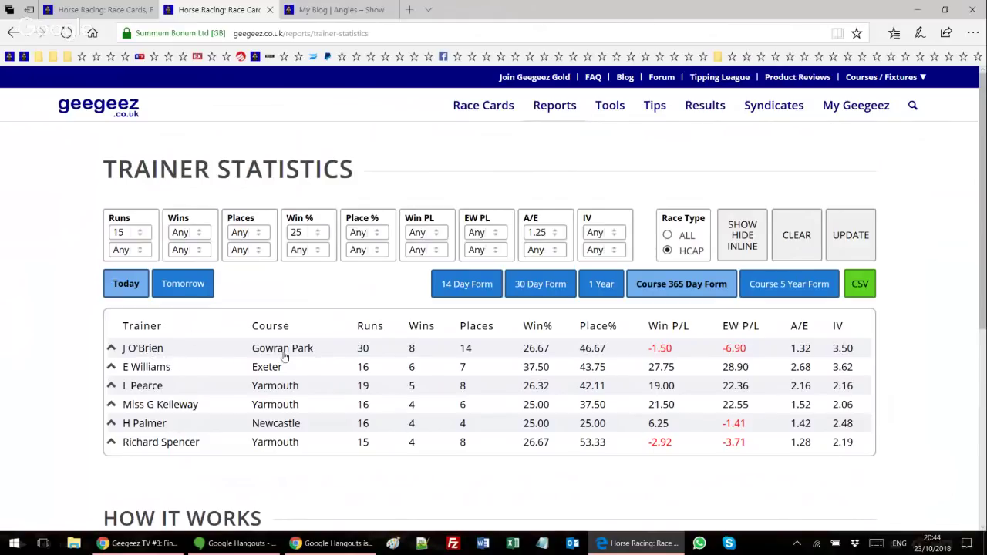
Show the inline runners for all listed trainers and sort the report by A/E, highest first.
{"action": "left_click", "coordinate": [739, 241]}
{"action": "scroll", "coordinate": [739, 241], "scroll_direction": "down", "scroll_amount": 10}
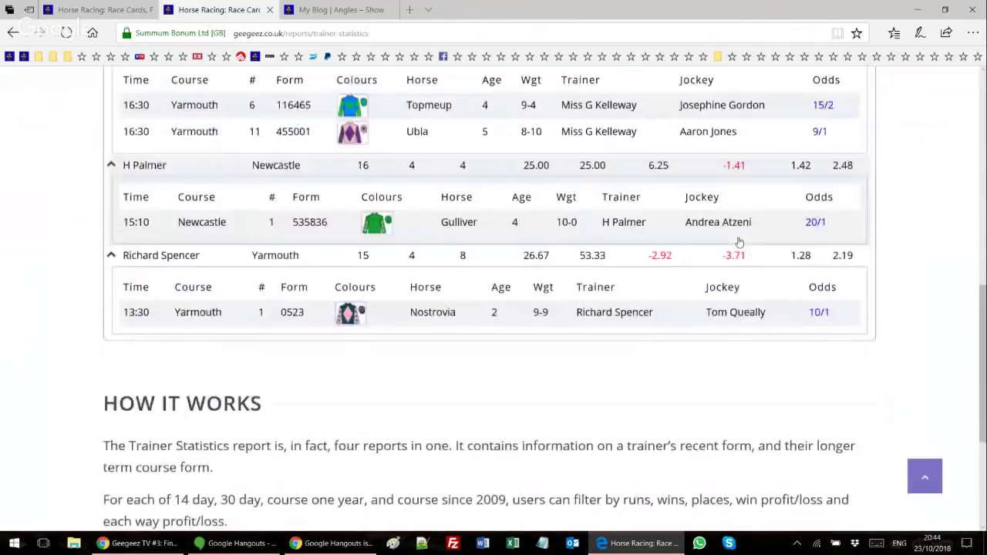
{"action": "scroll", "coordinate": [739, 241], "scroll_direction": "up", "scroll_amount": 15}
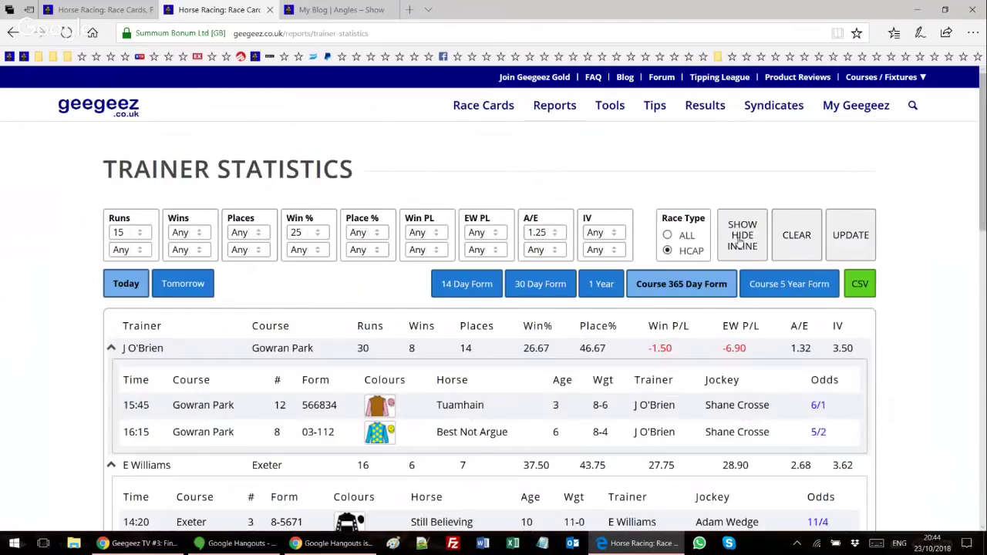
{"action": "left_click", "coordinate": [739, 242]}
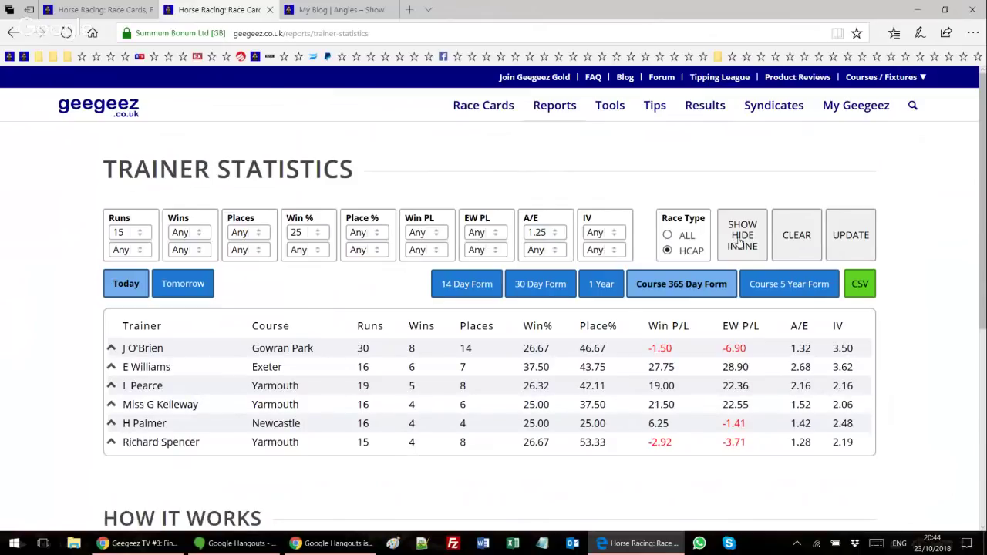
{"action": "left_click", "coordinate": [739, 241]}
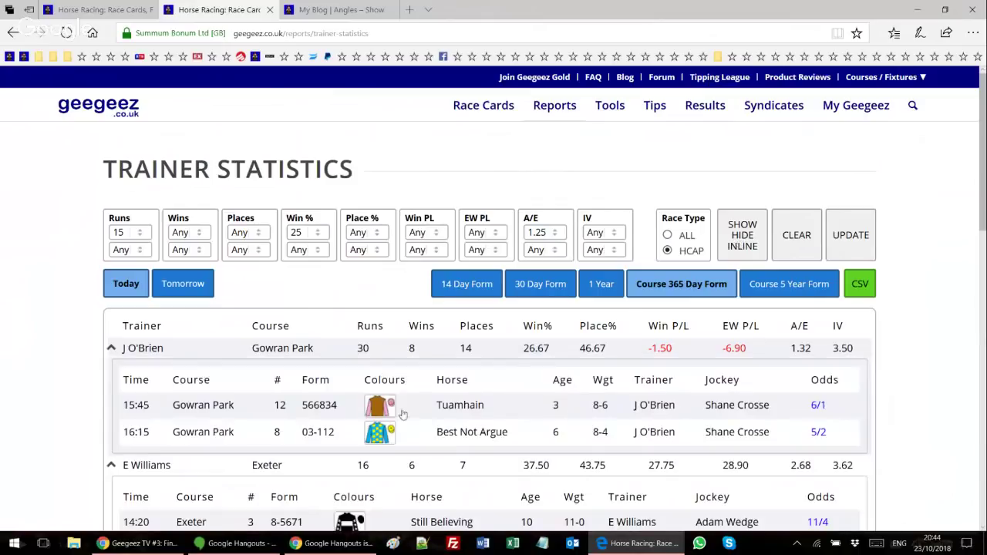
{"action": "left_click", "coordinate": [800, 329]}
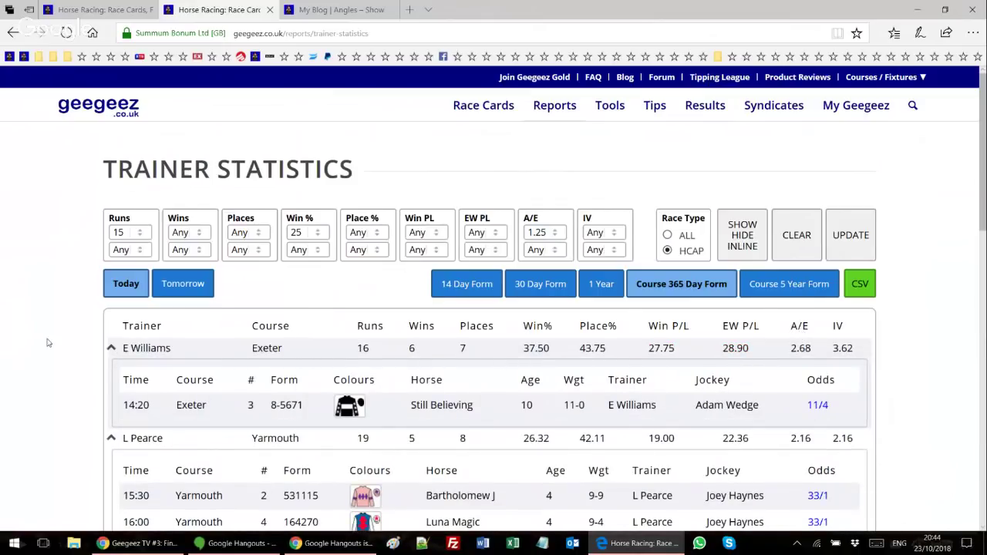
Review the runners under each trainer, then collapse them all and expand only E Williams's Exeter entry.
{"action": "scroll", "coordinate": [297, 331], "scroll_direction": "down", "scroll_amount": 2}
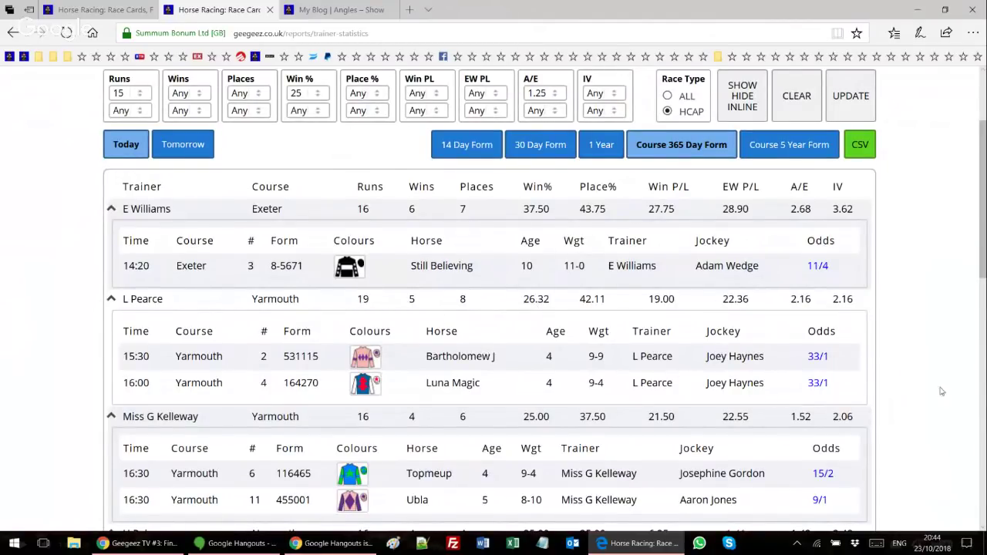
{"action": "scroll", "coordinate": [209, 347], "scroll_direction": "down", "scroll_amount": 3}
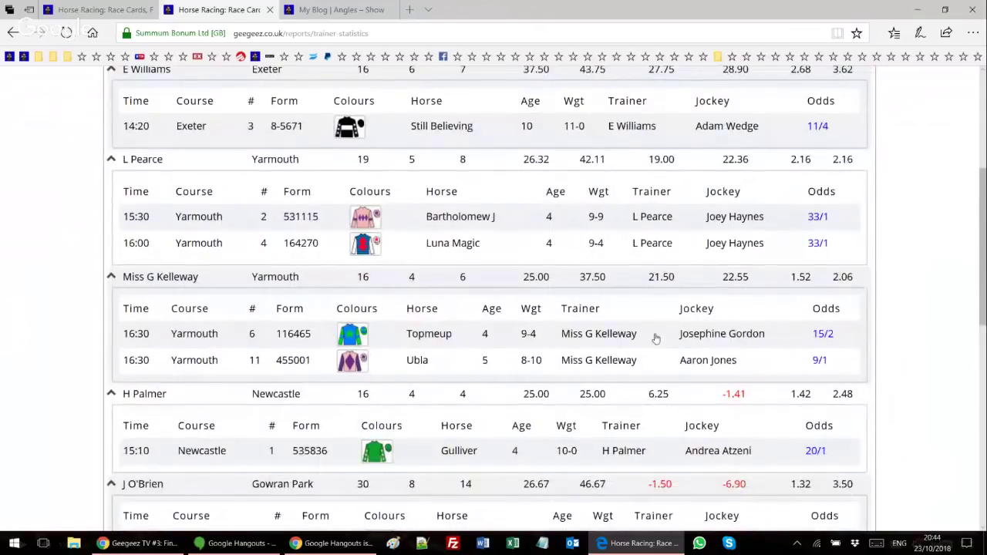
{"action": "scroll", "coordinate": [652, 337], "scroll_direction": "down", "scroll_amount": 3}
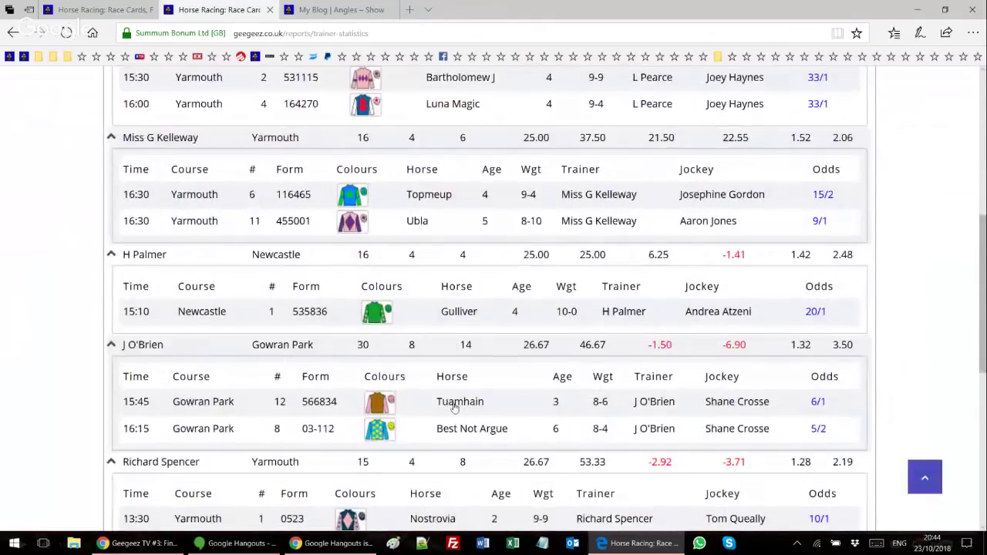
{"action": "scroll", "coordinate": [433, 405], "scroll_direction": "down", "scroll_amount": 3}
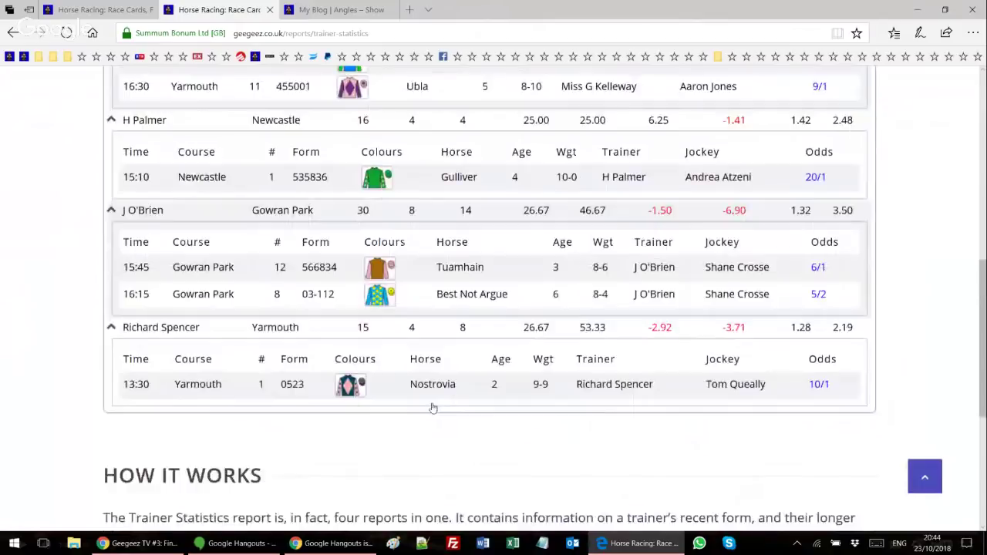
{"action": "scroll", "coordinate": [432, 406], "scroll_direction": "up", "scroll_amount": 8}
{"action": "scroll", "coordinate": [432, 406], "scroll_direction": "up", "scroll_amount": 4}
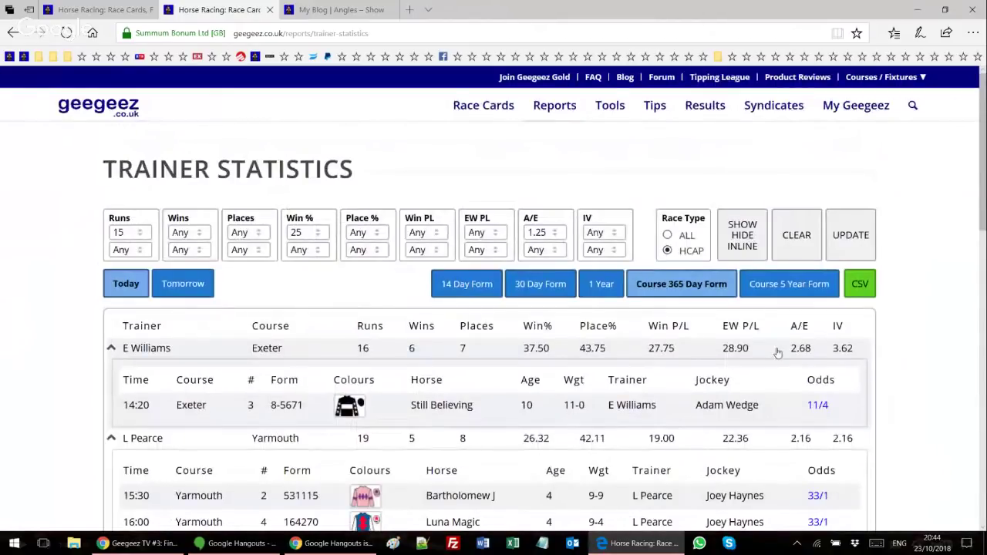
{"action": "left_click", "coordinate": [731, 243]}
{"action": "left_click", "coordinate": [152, 349]}
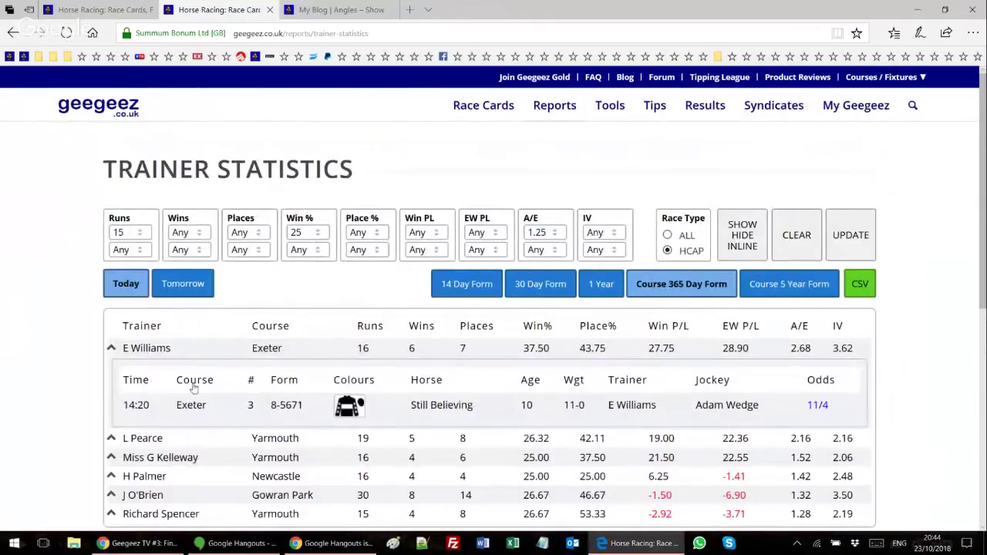
Expand the past runs behind the Exeter trainer's entry and sort them by finishing position in ascending order.
{"action": "scroll", "coordinate": [146, 351], "scroll_direction": "down", "scroll_amount": 1}
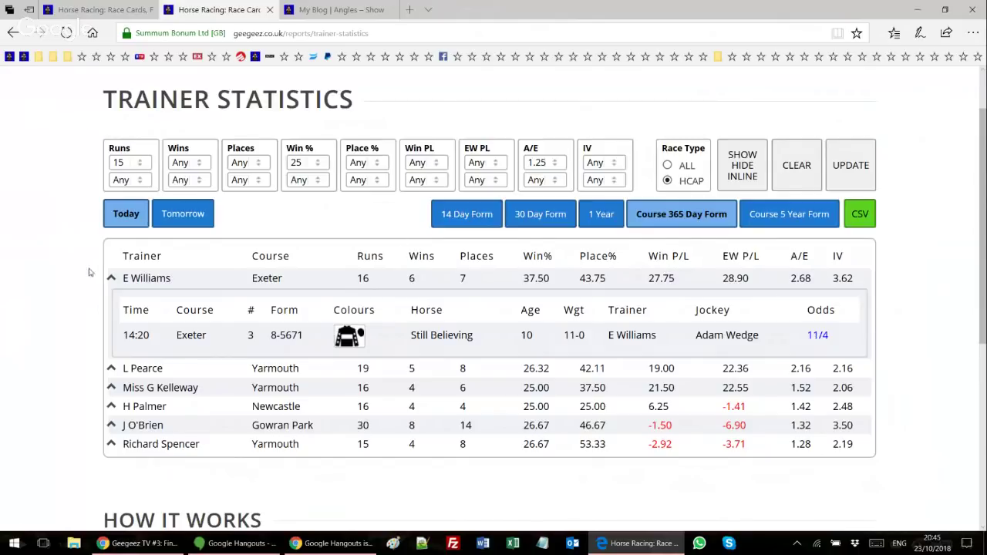
{"action": "left_click", "coordinate": [113, 280]}
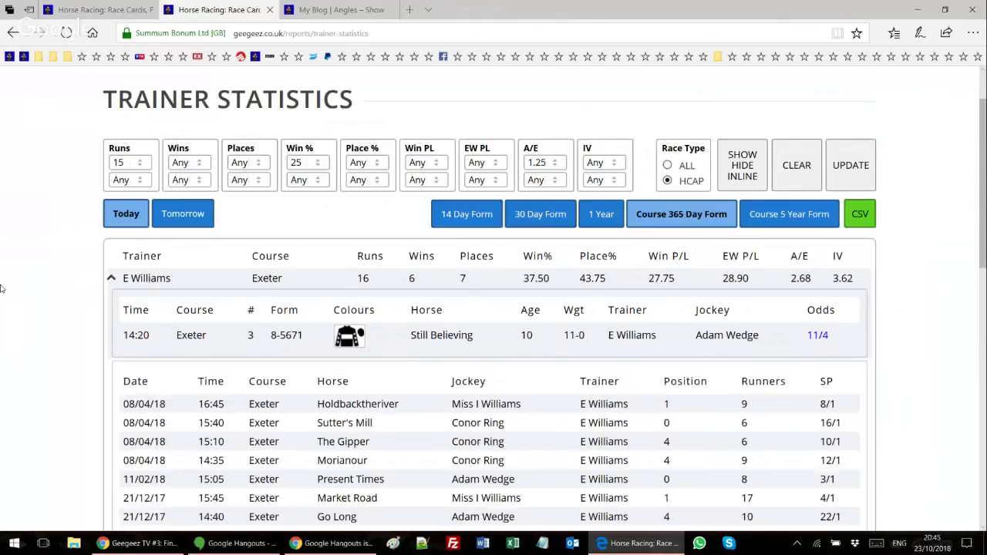
{"action": "scroll", "coordinate": [5, 333], "scroll_direction": "down", "scroll_amount": 3}
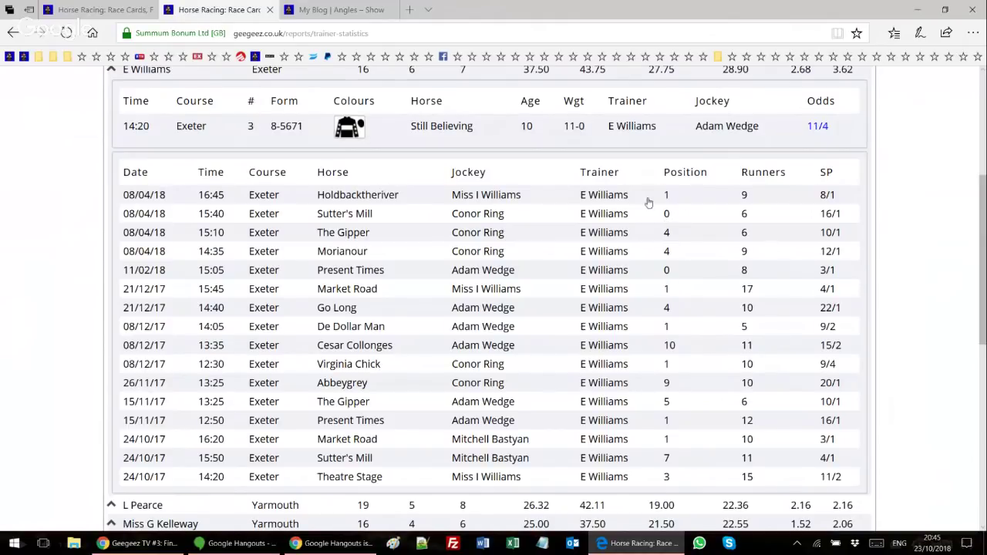
{"action": "left_click", "coordinate": [682, 175]}
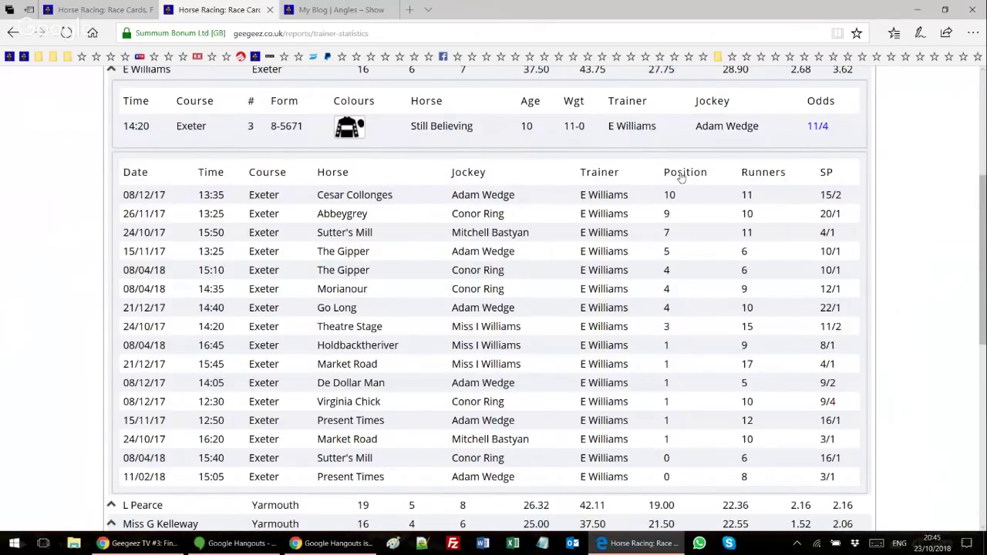
{"action": "left_click", "coordinate": [682, 175]}
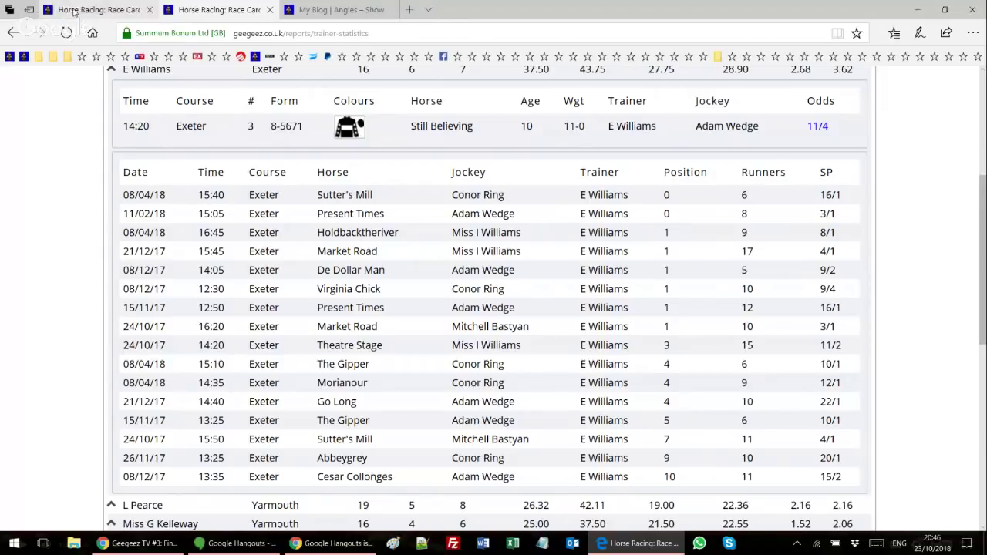
Open the 14:20 Exeter race of Still Believing from the trainer report and view its result.
{"action": "left_click", "coordinate": [141, 128]}
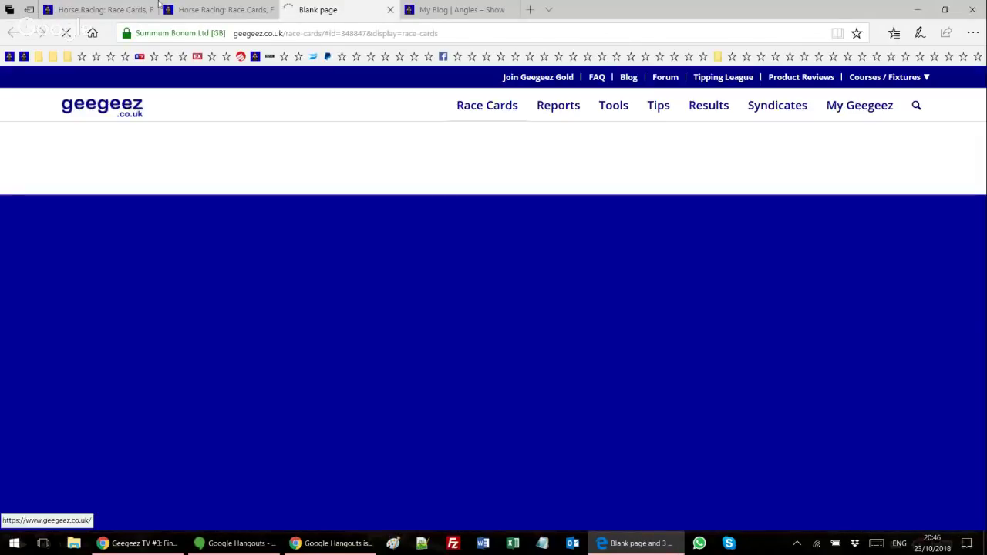
{"action": "left_click", "coordinate": [197, 7]}
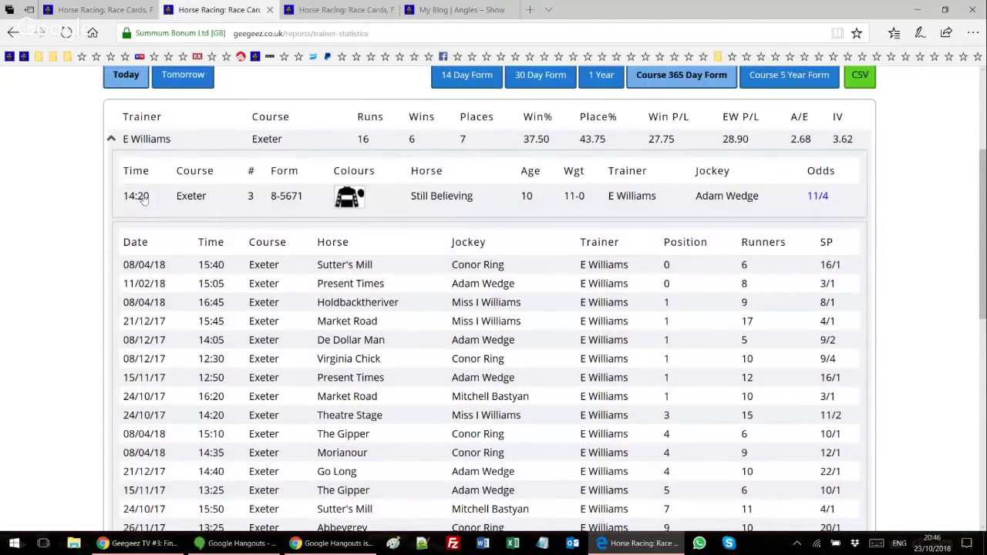
{"action": "left_click", "coordinate": [334, 6]}
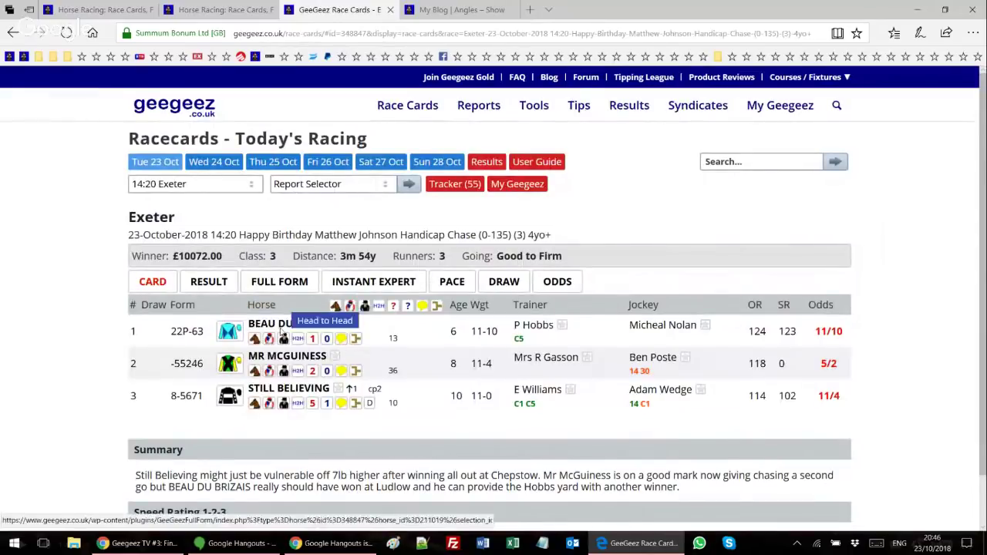
{"action": "left_click", "coordinate": [208, 283]}
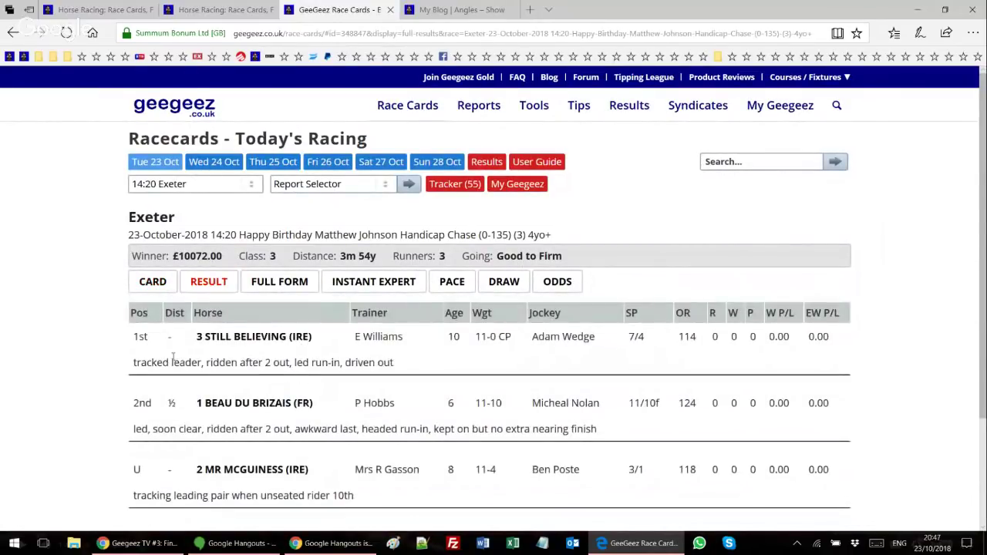
Return to the 14:20 Exeter race card and show the angle matched by Still Believing.
{"action": "left_click", "coordinate": [154, 284]}
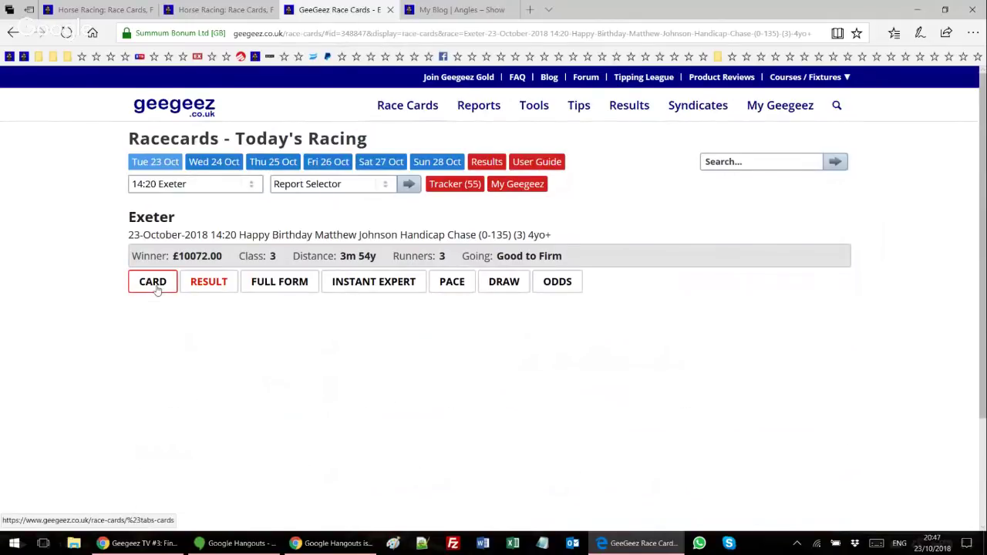
{"action": "left_click", "coordinate": [326, 403]}
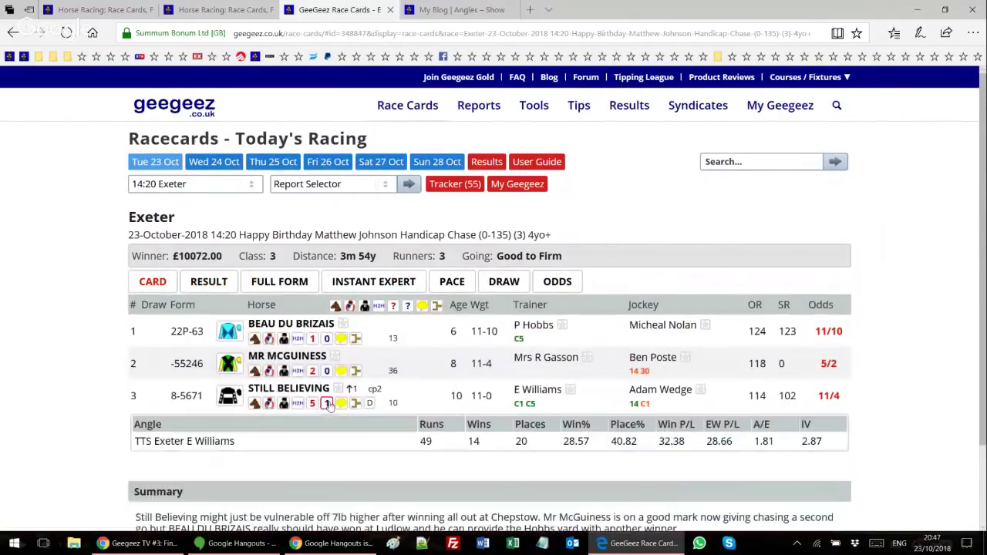
{"action": "mouse_move", "coordinate": [152, 445]}
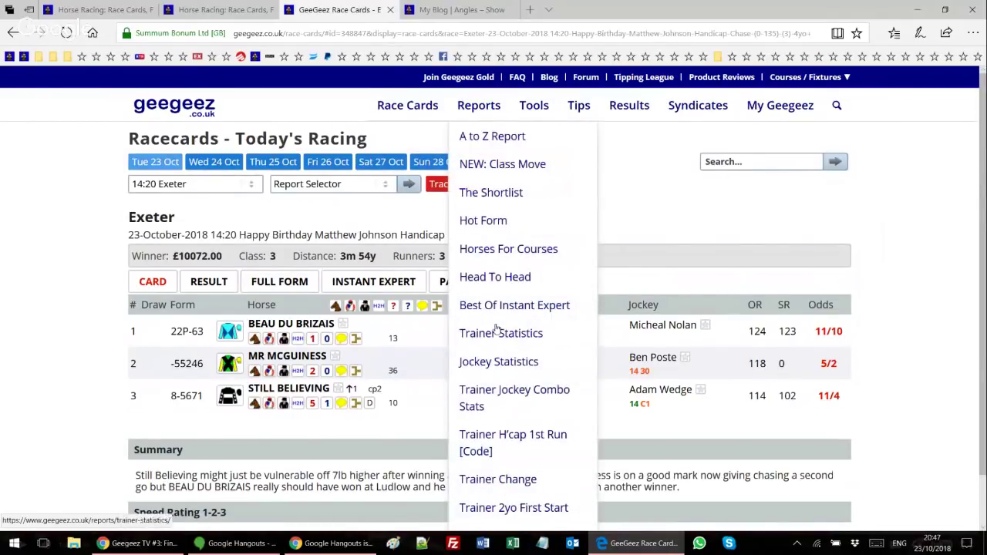
Return to the Trainer Statistics report, closing the race page, and collapse the Exeter trainer's past runs.
{"action": "left_click", "coordinate": [189, 8]}
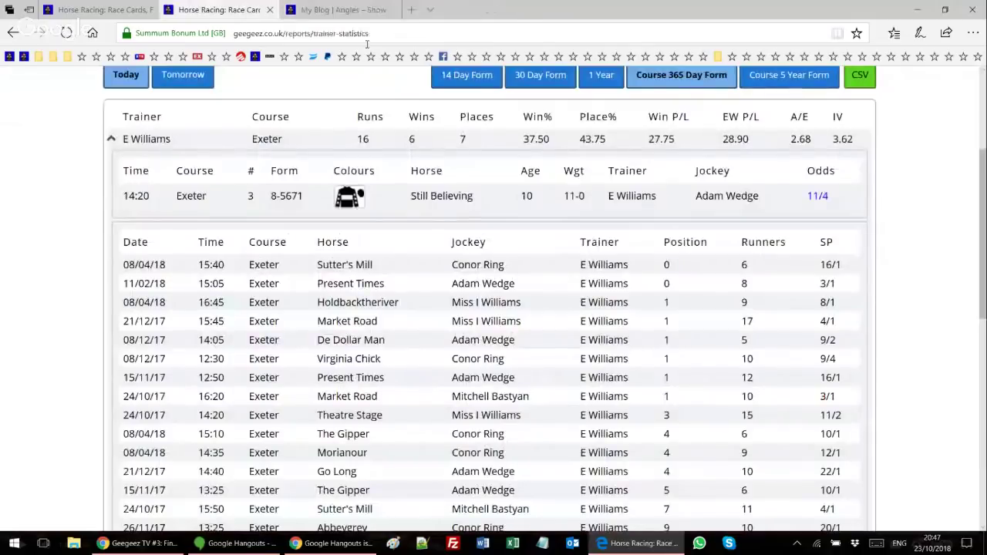
{"action": "left_click", "coordinate": [111, 141]}
{"action": "scroll", "coordinate": [394, 157], "scroll_direction": "up", "scroll_amount": 2}
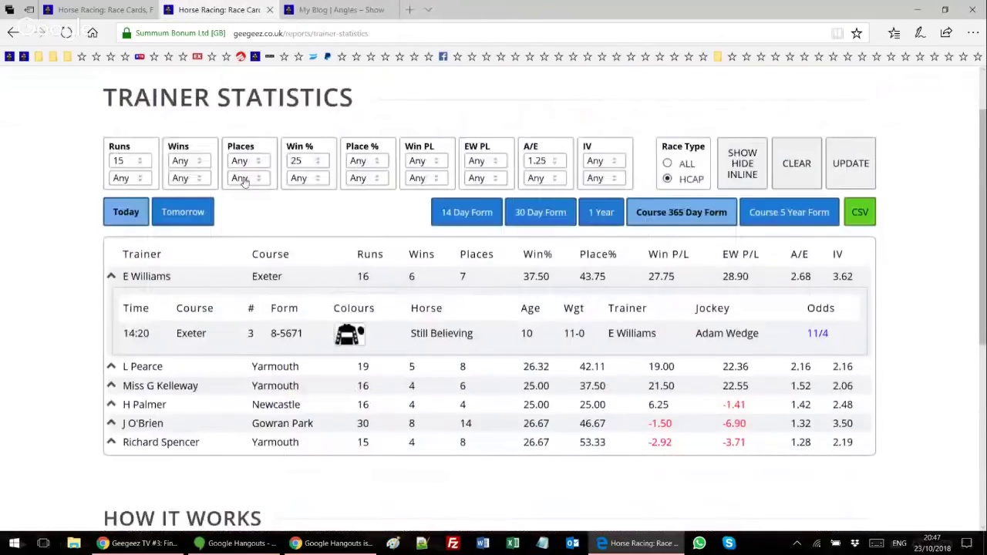
{"action": "scroll", "coordinate": [446, 293], "scroll_direction": "up", "scroll_amount": 2}
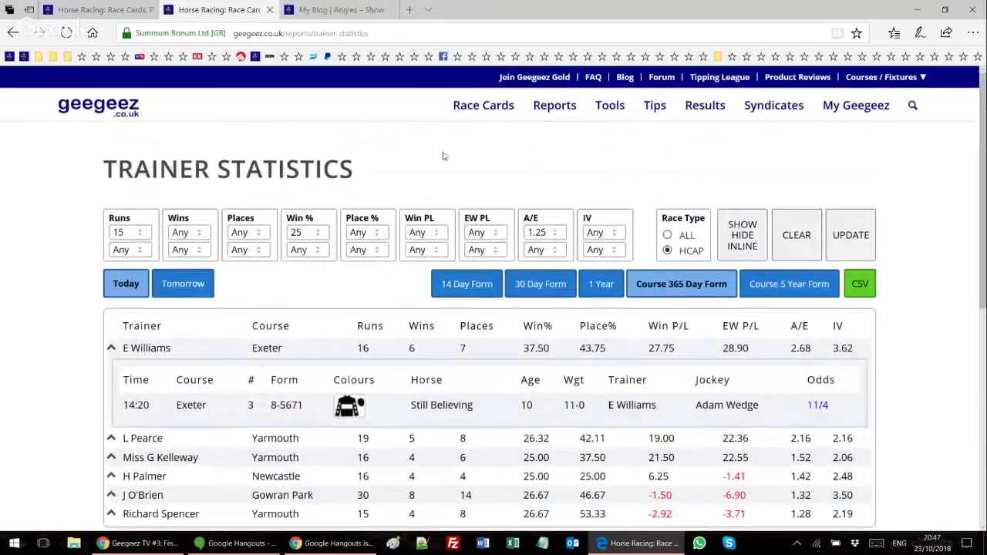
Open the Jockey Statistics report and look over its 14 Day Form table and explanatory text.
{"action": "mouse_move", "coordinate": [588, 115]}
{"action": "mouse_move", "coordinate": [559, 108]}
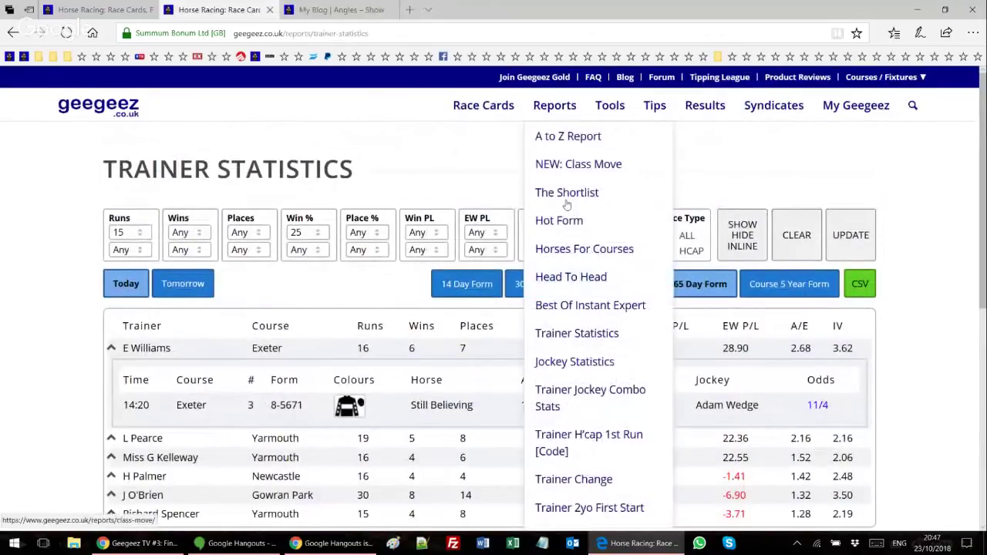
{"action": "left_click", "coordinate": [551, 370]}
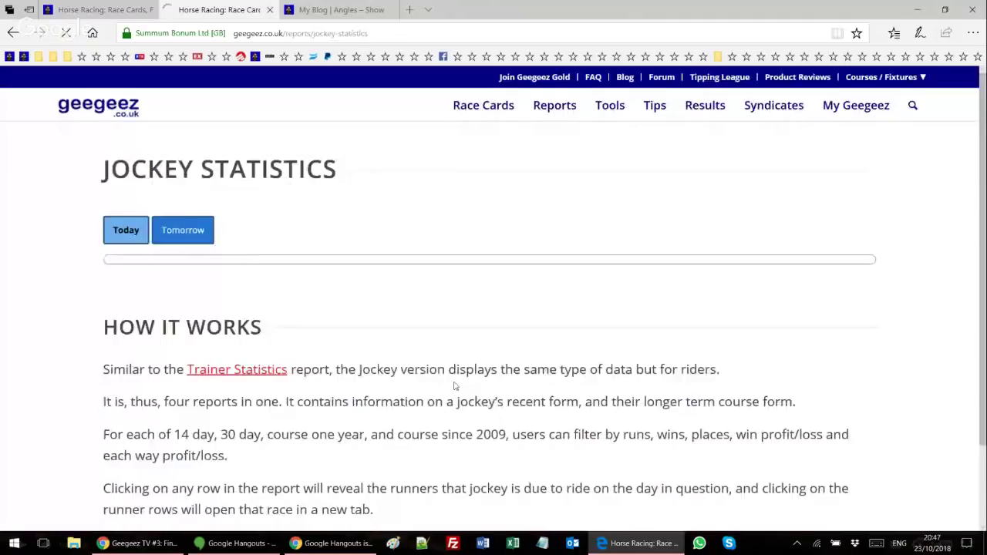
{"action": "scroll", "coordinate": [455, 386], "scroll_direction": "down", "scroll_amount": 3}
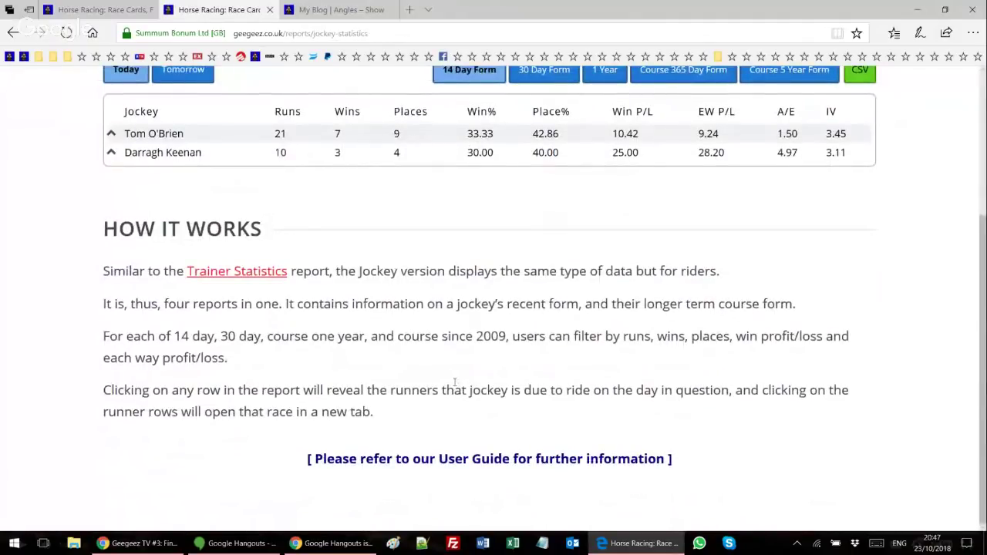
{"action": "scroll", "coordinate": [264, 393], "scroll_direction": "up", "scroll_amount": 3}
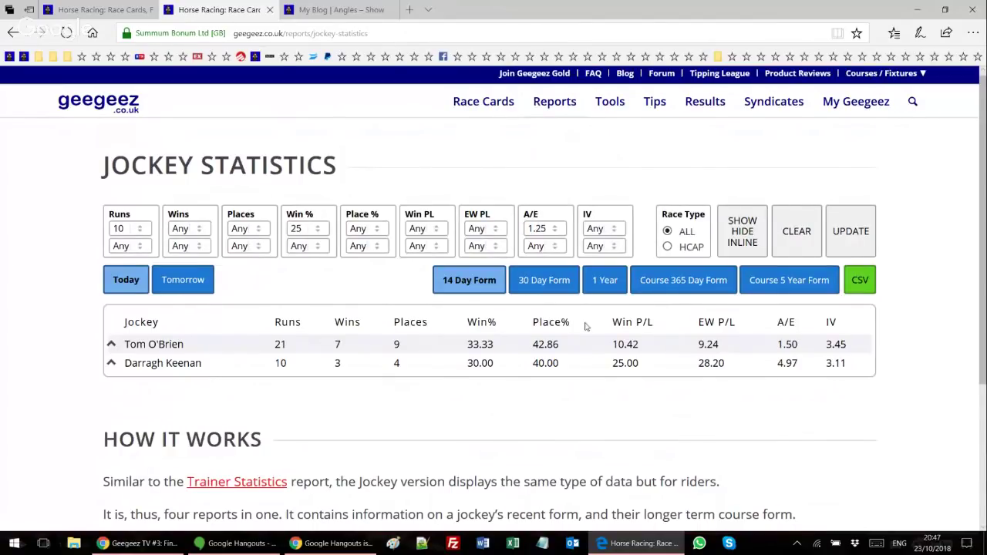
Clear all filters on the Jockey Statistics report and look through the full 14 Day Form list.
{"action": "left_click", "coordinate": [790, 236]}
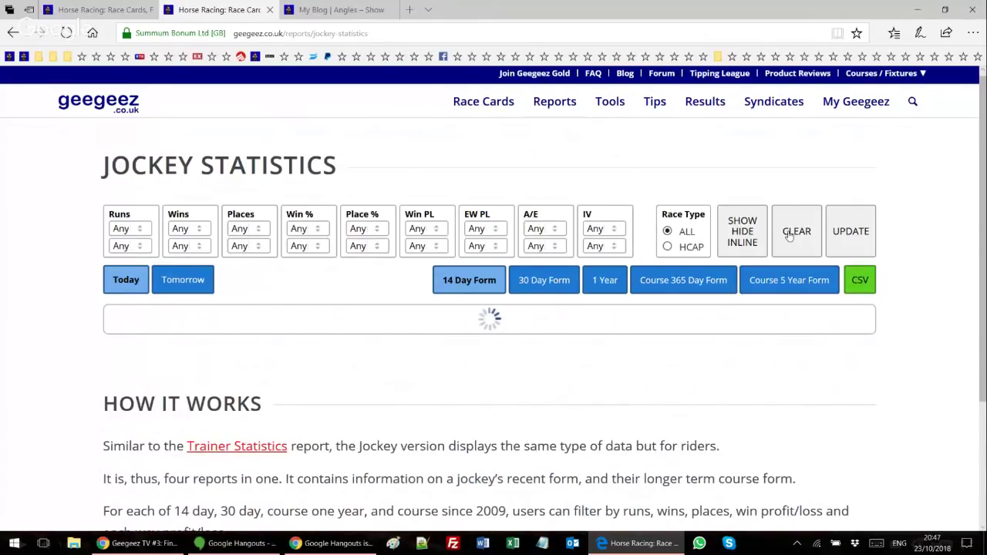
{"action": "scroll", "coordinate": [455, 385], "scroll_direction": "down", "scroll_amount": 10}
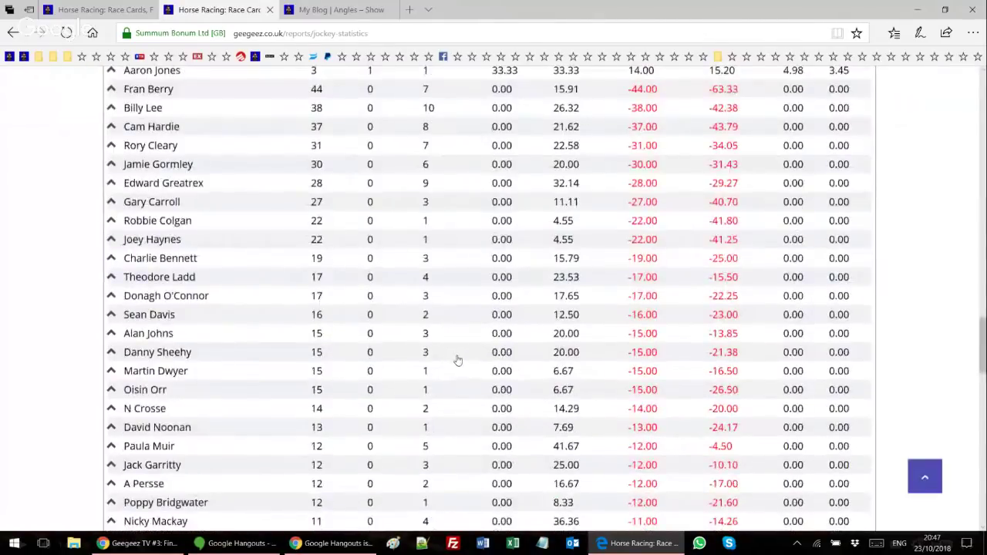
{"action": "scroll", "coordinate": [457, 360], "scroll_direction": "down", "scroll_amount": 10}
Export the 14 Day Form jockey report as CSV, open it in Excel and auto-fit all column widths.
{"action": "scroll", "coordinate": [455, 362], "scroll_direction": "up", "scroll_amount": 20}
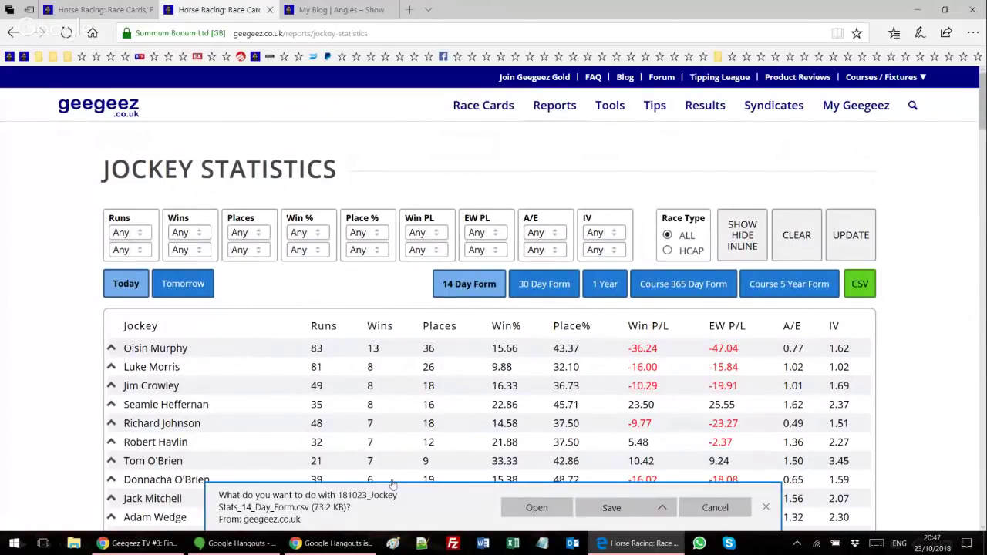
{"action": "left_click", "coordinate": [536, 507]}
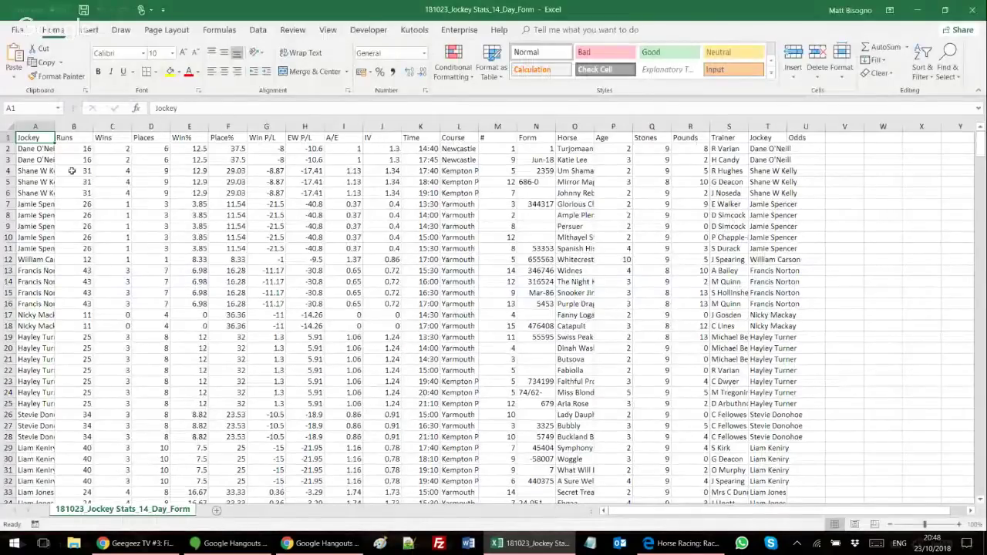
{"action": "left_click", "coordinate": [10, 126]}
{"action": "double_click", "coordinate": [55, 127]}
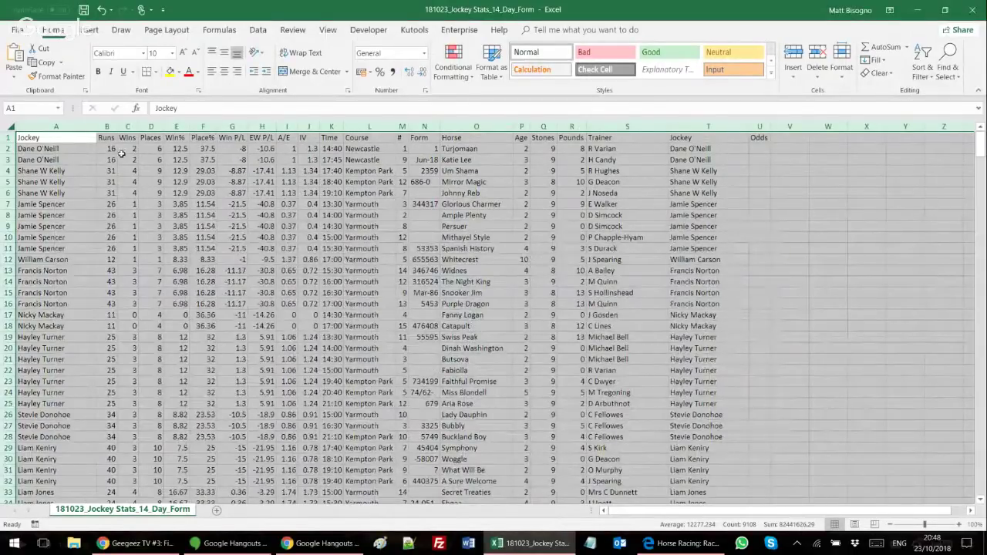
{"action": "left_click", "coordinate": [60, 143]}
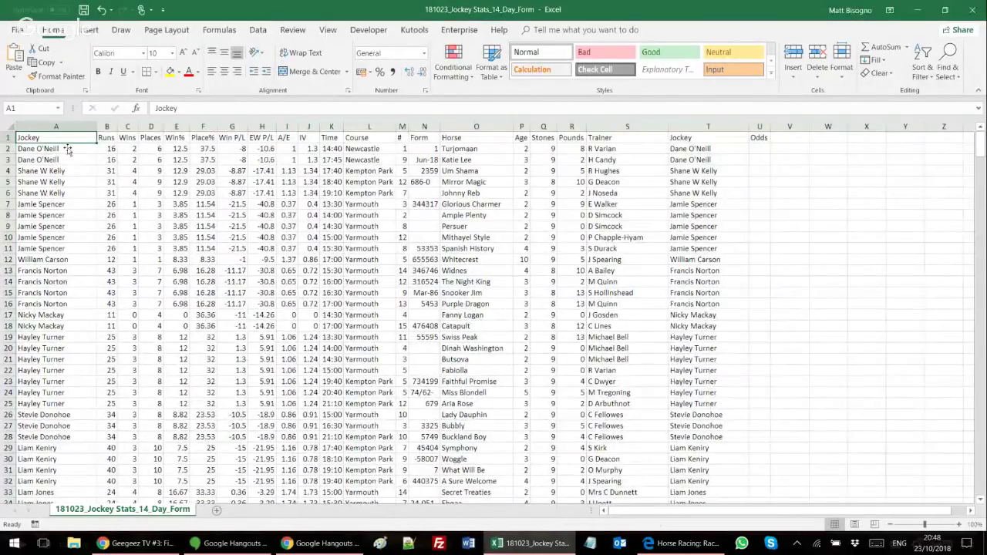
Insert a blank row 7 and stretch its height to fill the sheet area below the first five data rows.
{"action": "left_click", "coordinate": [960, 524]}
{"action": "left_click", "coordinate": [960, 525]}
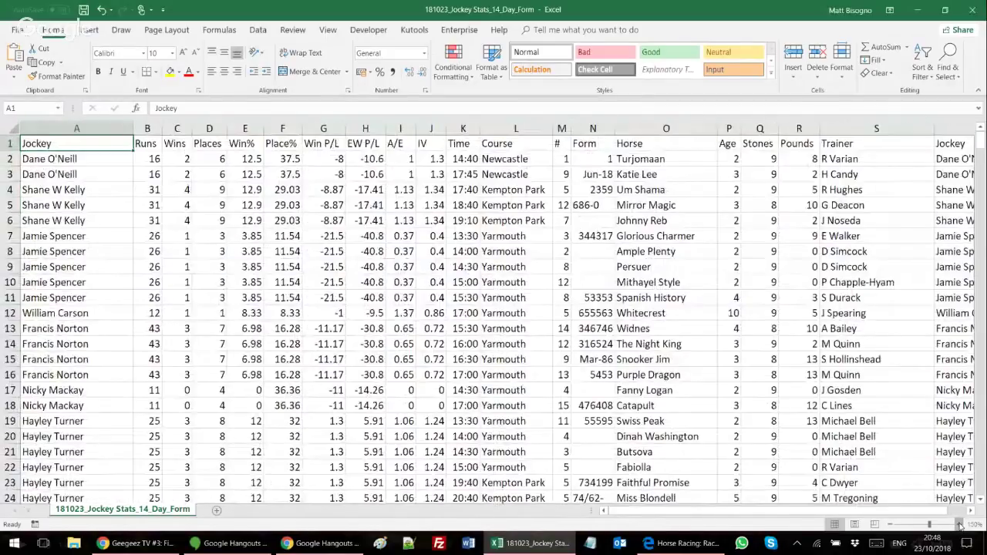
{"action": "left_click", "coordinate": [960, 525]}
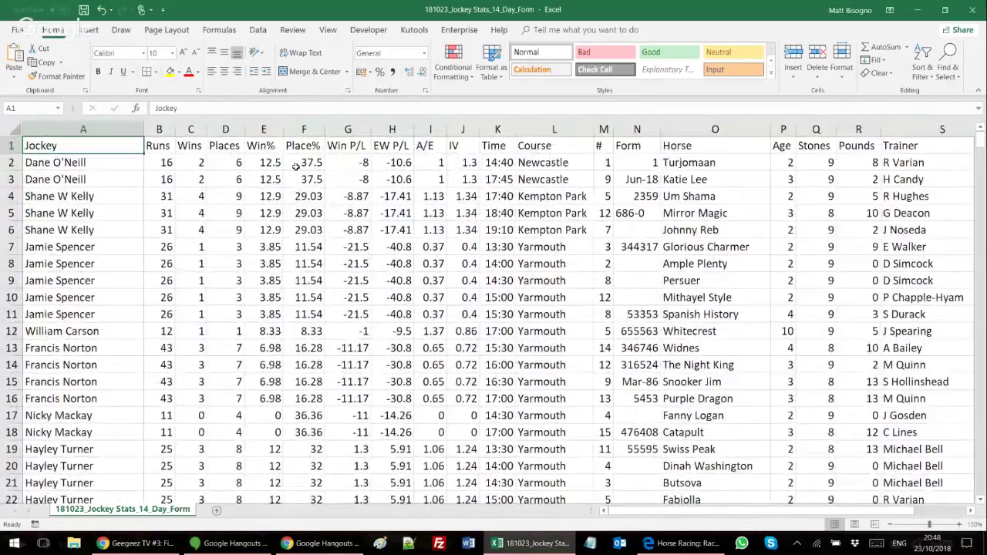
{"action": "left_click", "coordinate": [13, 255]}
{"action": "right_click", "coordinate": [13, 254]}
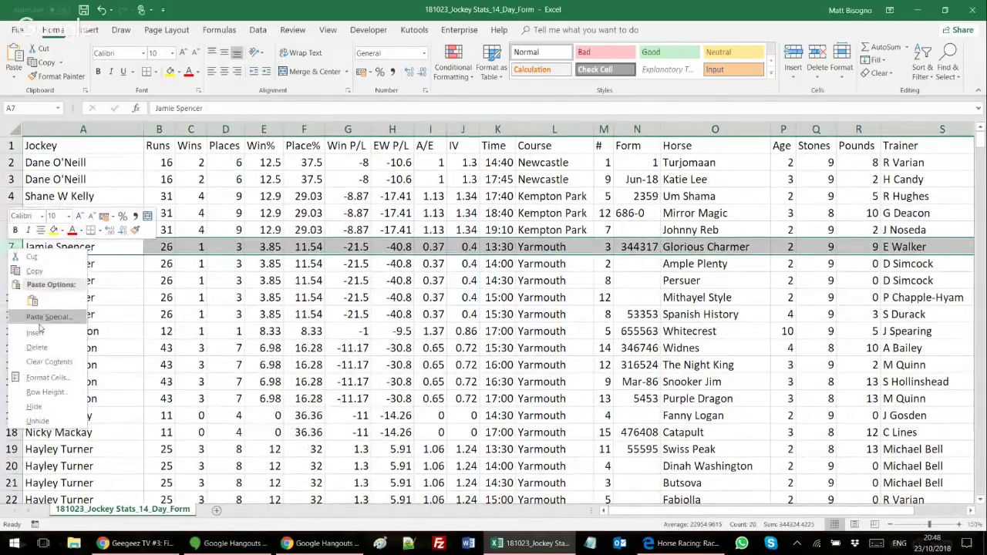
{"action": "left_click", "coordinate": [35, 333]}
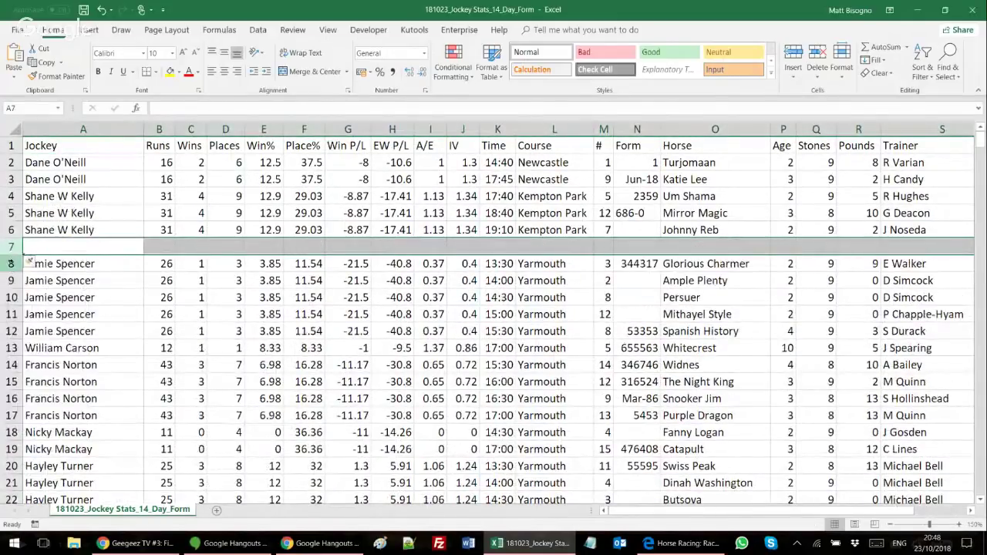
{"action": "left_click_drag", "start_coordinate": [15, 255], "coordinate": [26, 499]}
{"action": "left_click", "coordinate": [364, 317]}
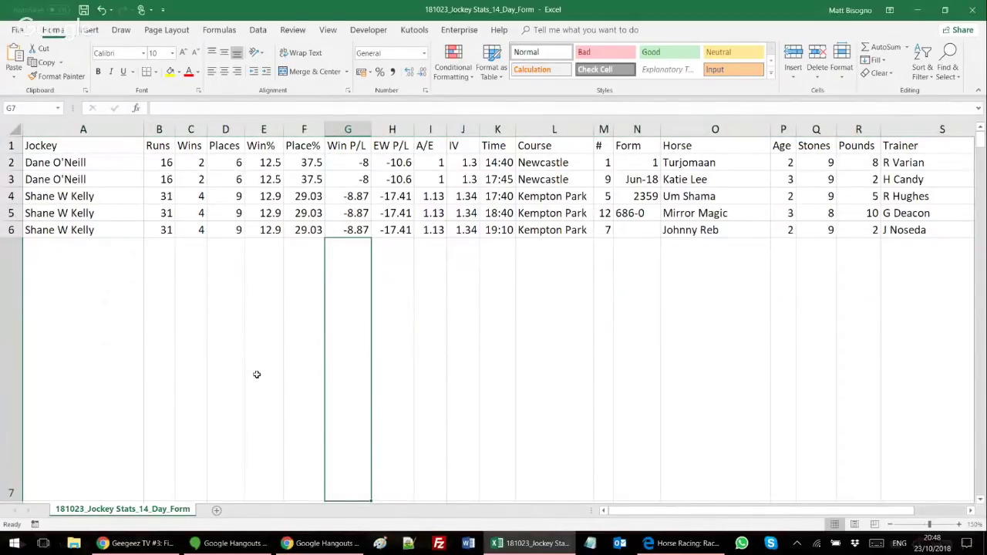
{"action": "left_click", "coordinate": [57, 158]}
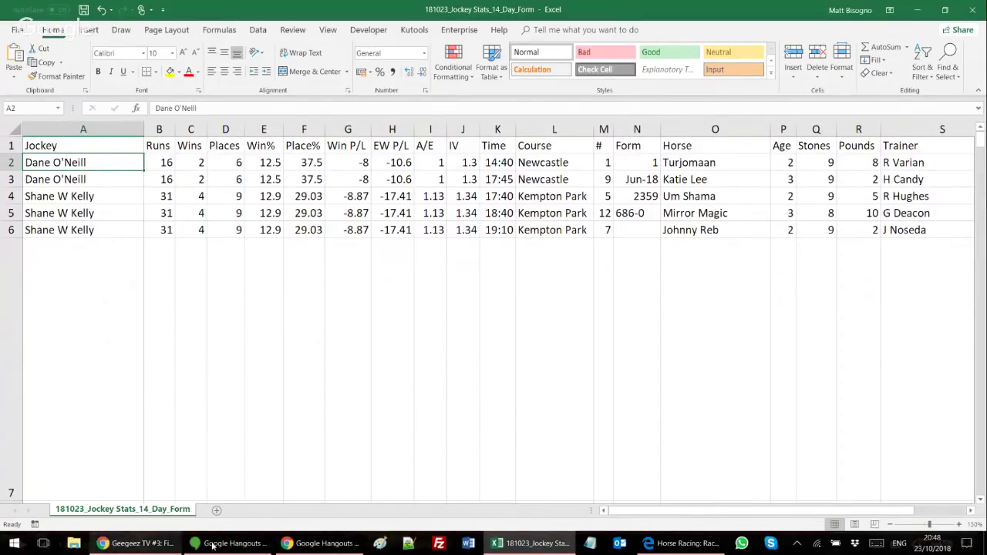
Switch back to the Jockey Statistics report in Edge and sort its list by jockey surname from A to Z.
{"action": "left_click", "coordinate": [682, 543]}
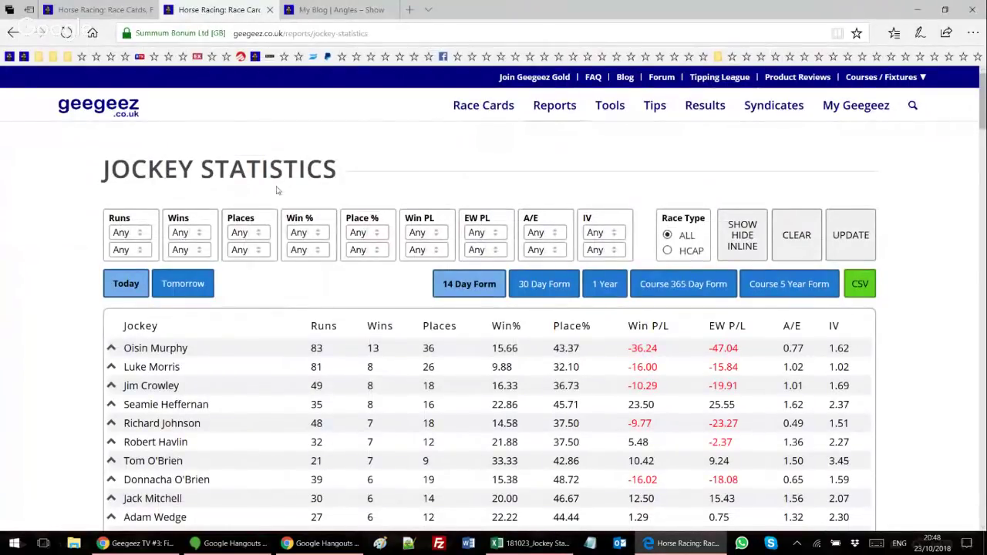
{"action": "left_click", "coordinate": [152, 329]}
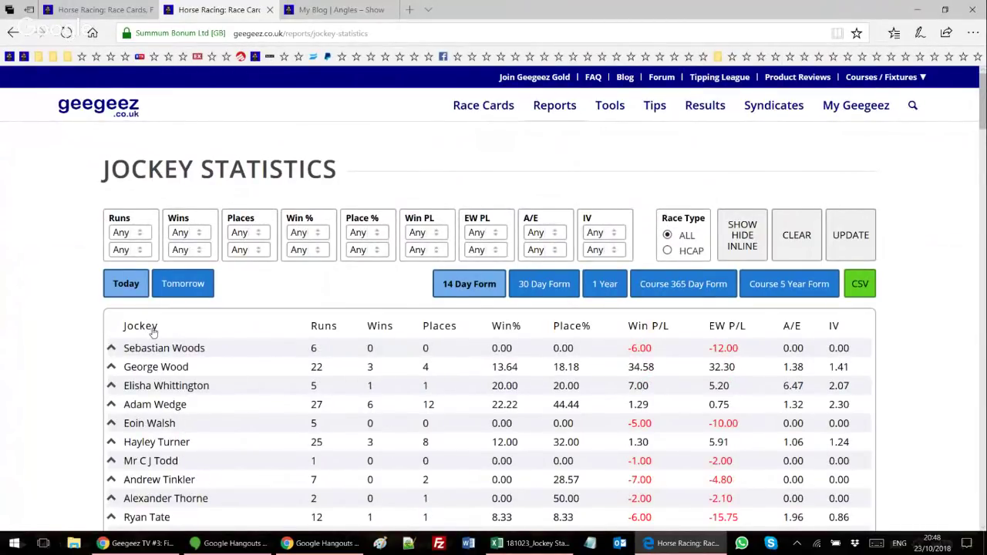
{"action": "left_click", "coordinate": [152, 330]}
{"action": "scroll", "coordinate": [155, 334], "scroll_direction": "down", "scroll_amount": 5}
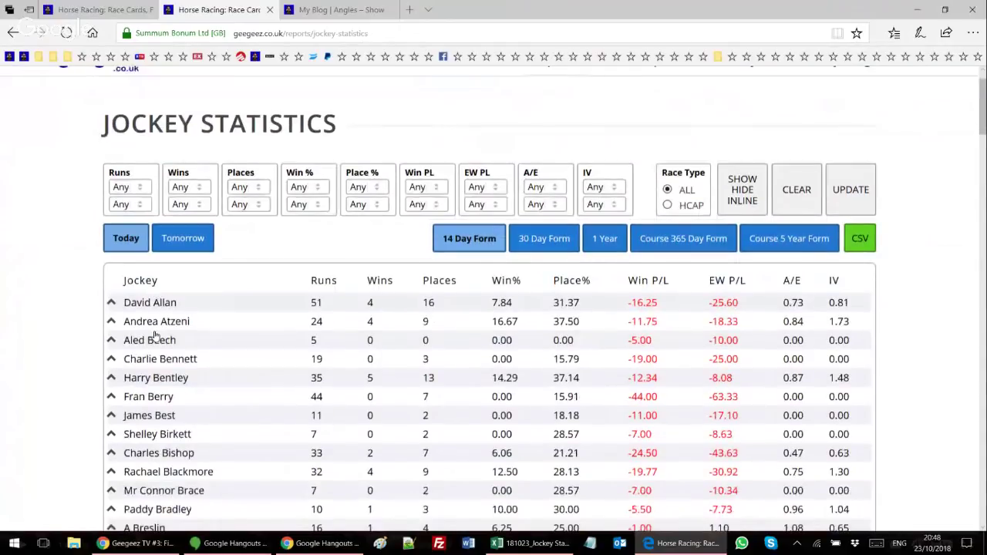
{"action": "scroll", "coordinate": [154, 334], "scroll_direction": "down", "scroll_amount": 3}
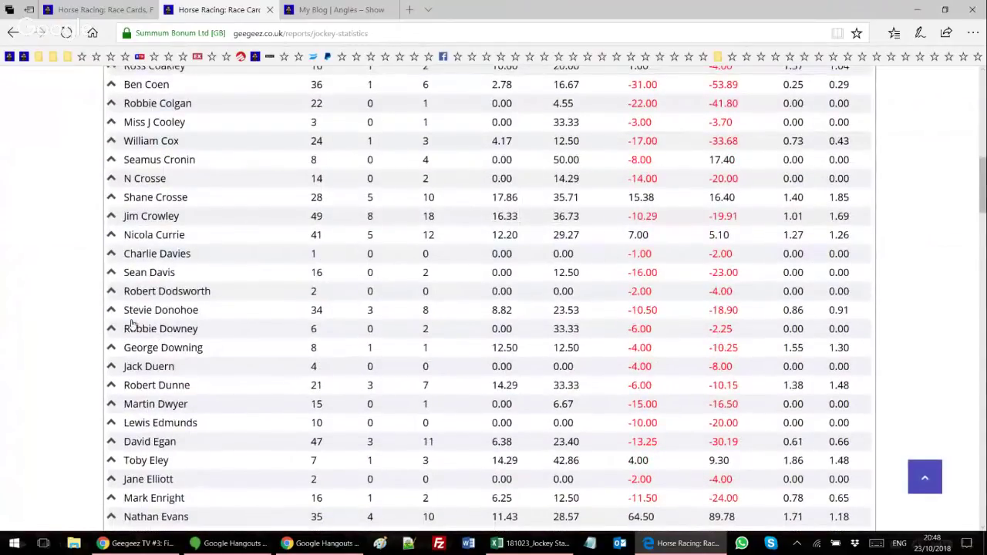
Find Dane O'Neill in the surname-sorted jockey list and expand his runners.
{"action": "scroll", "coordinate": [139, 321], "scroll_direction": "down", "scroll_amount": 2}
{"action": "scroll", "coordinate": [139, 322], "scroll_direction": "down", "scroll_amount": 15}
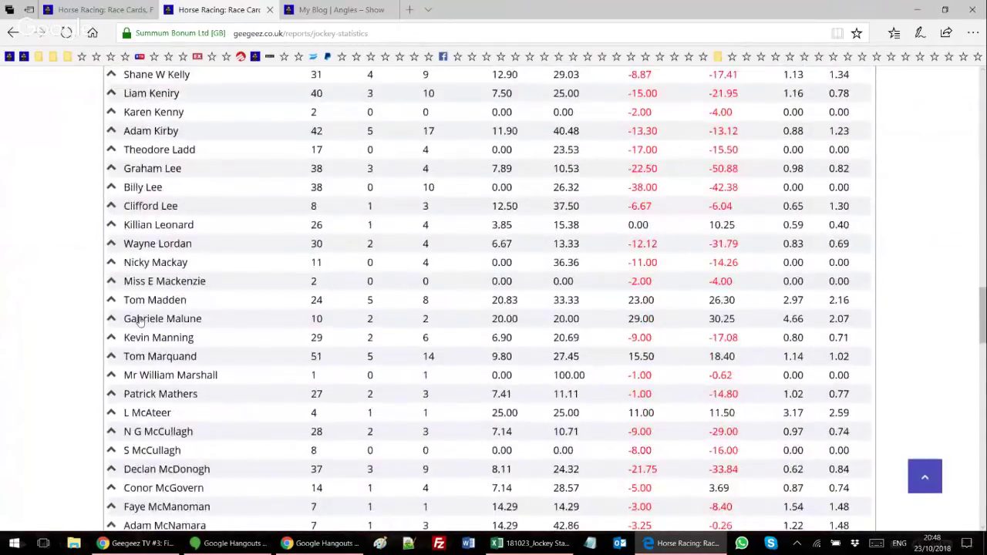
{"action": "scroll", "coordinate": [142, 322], "scroll_direction": "down", "scroll_amount": 5}
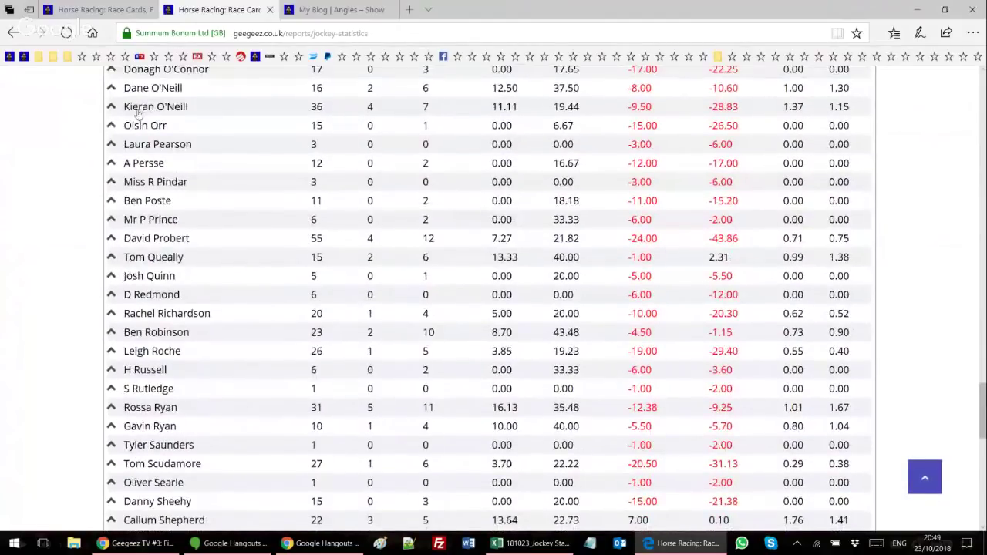
{"action": "left_click", "coordinate": [148, 88]}
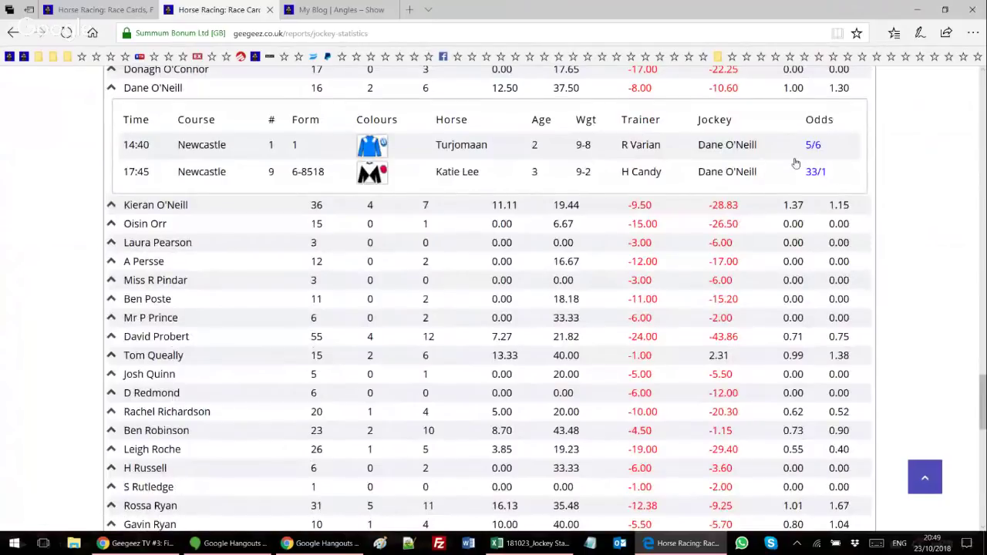
Switch to the 14 Day Form sheet in Excel and select Dane O'Neill's two rows from Jockey through Time, A2:K3.
{"action": "left_click", "coordinate": [506, 544]}
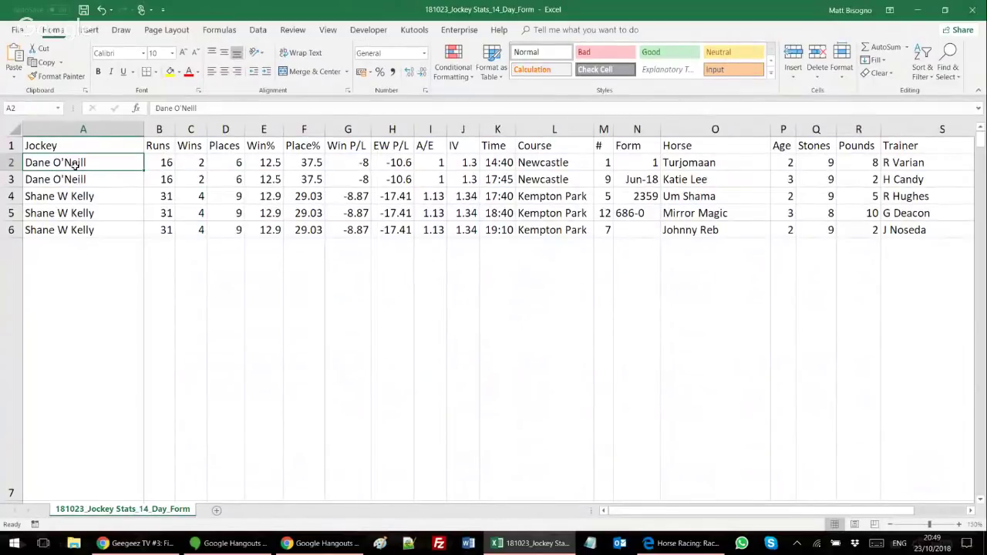
{"action": "key", "text": "Right"}
{"action": "left_click_drag", "start_coordinate": [80, 171], "coordinate": [498, 179]}
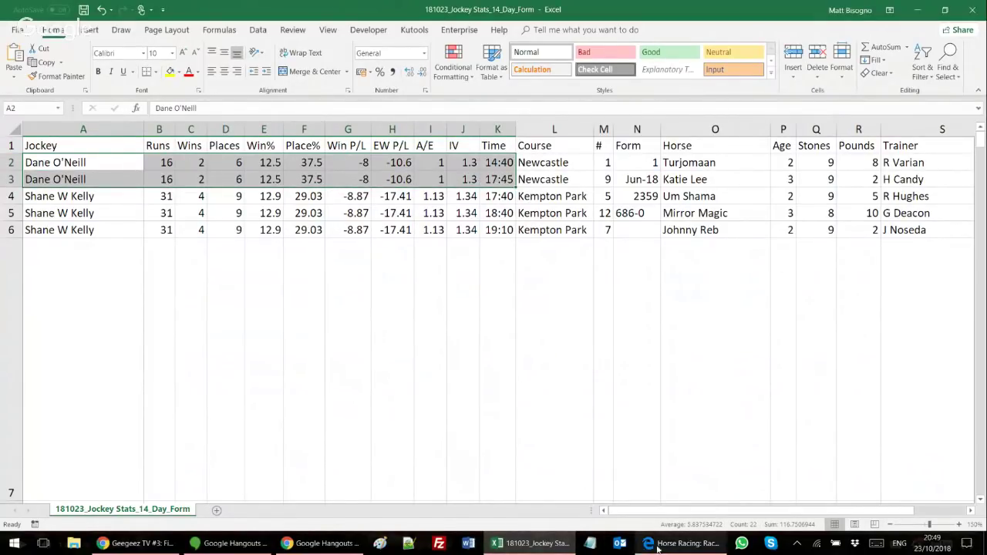
Return to the jockey report in Edge and collapse and re-expand Dane O'Neill's runners.
{"action": "left_click", "coordinate": [680, 543]}
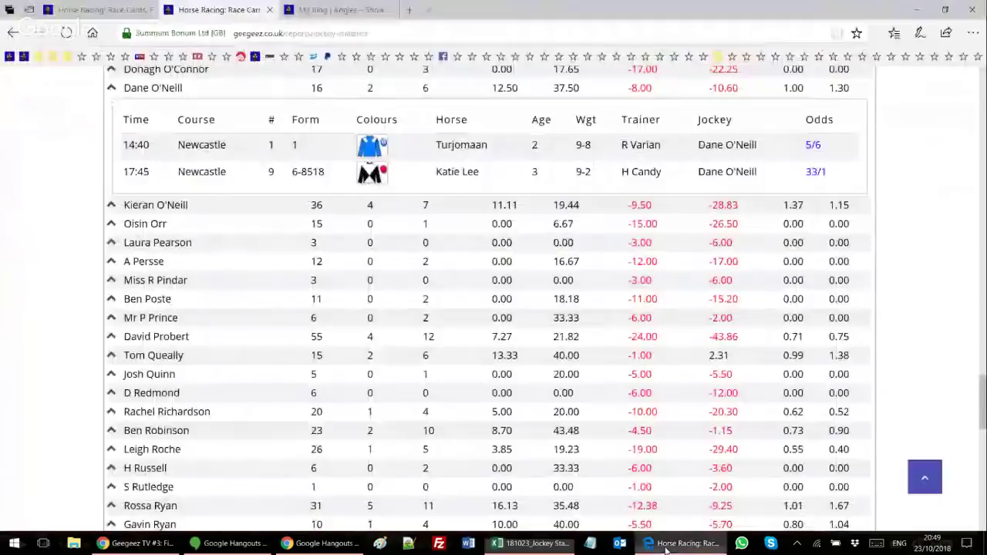
{"action": "left_click", "coordinate": [145, 90]}
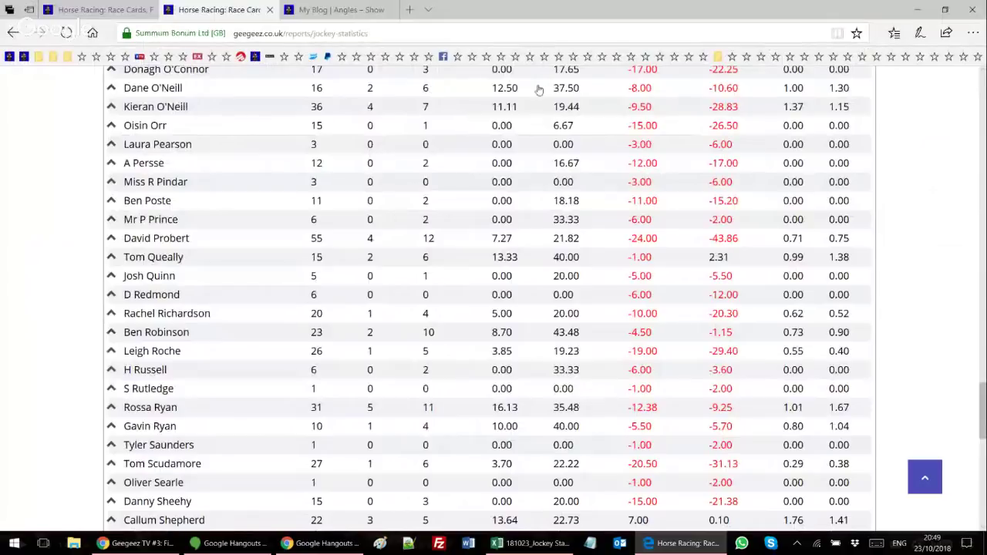
{"action": "left_click", "coordinate": [146, 89]}
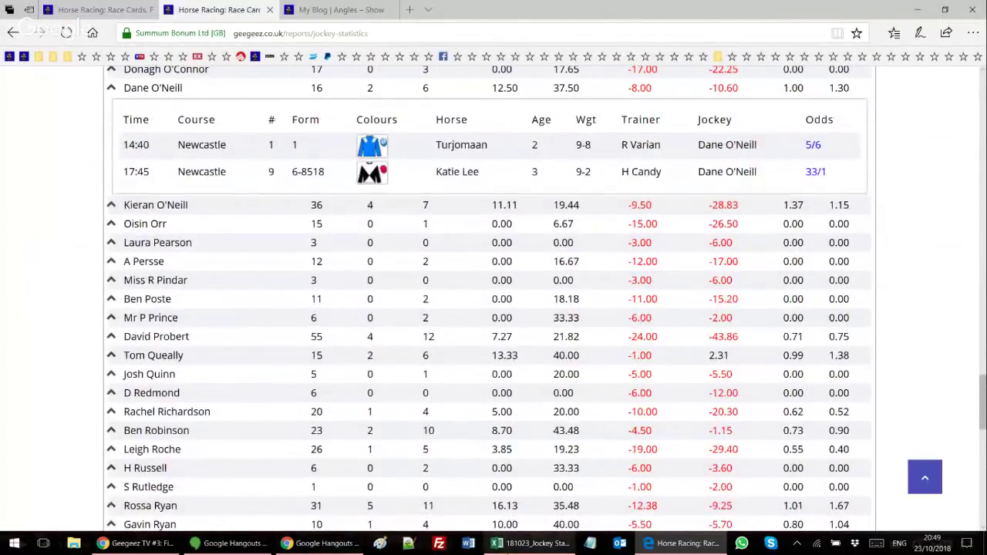
Switch back to Excel and select Dane O'Neill's runner details from Course through the second Jockey column, L2:T3.
{"action": "left_click", "coordinate": [516, 547]}
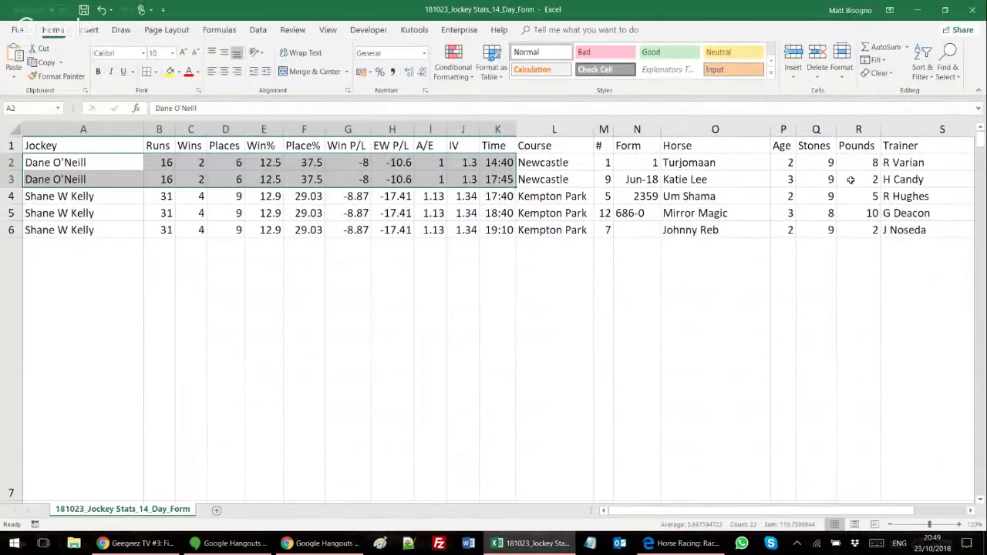
{"action": "left_click", "coordinate": [971, 511]}
{"action": "left_click", "coordinate": [971, 511]}
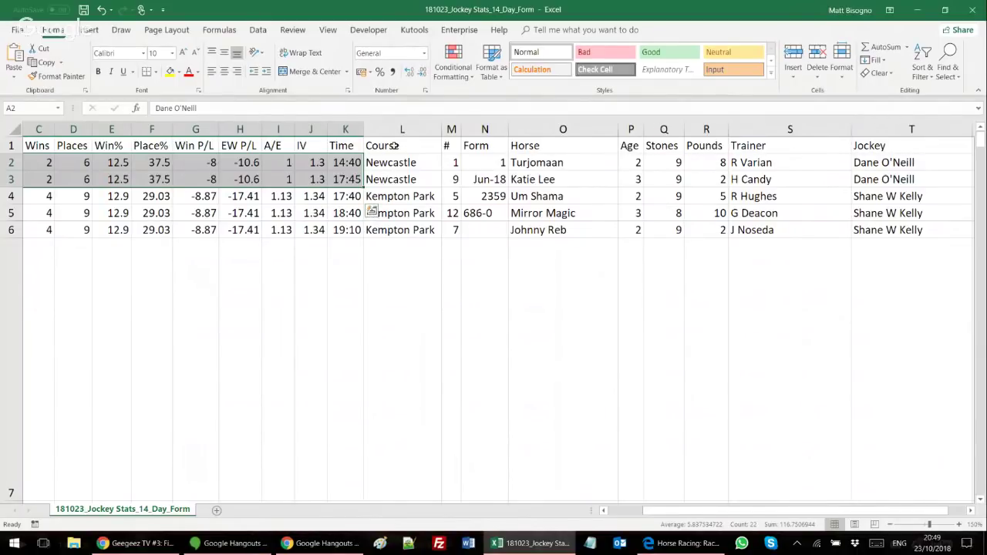
{"action": "left_click_drag", "start_coordinate": [381, 159], "coordinate": [866, 187]}
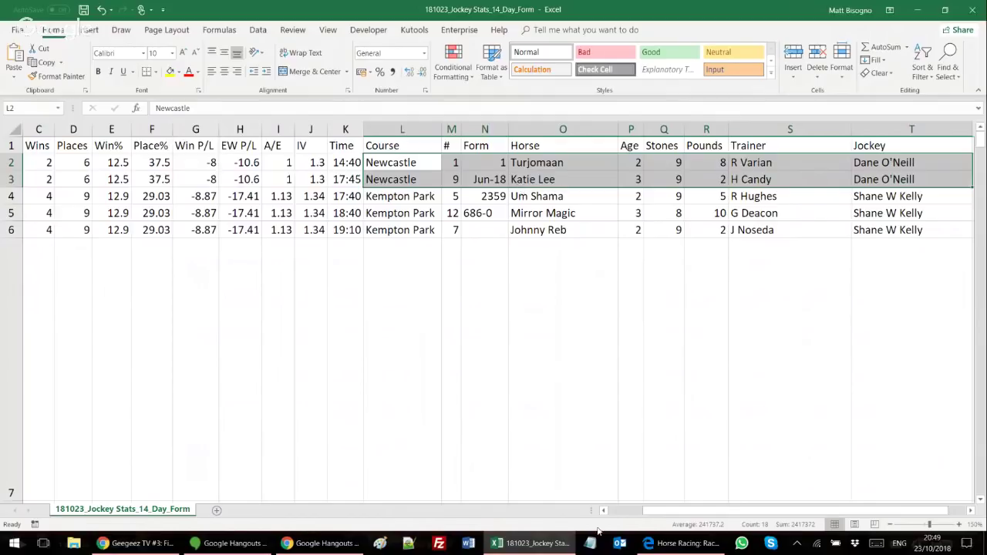
Check the web report in Edge again, return to the Excel sheet and zoom it out to 100%.
{"action": "left_click", "coordinate": [673, 542]}
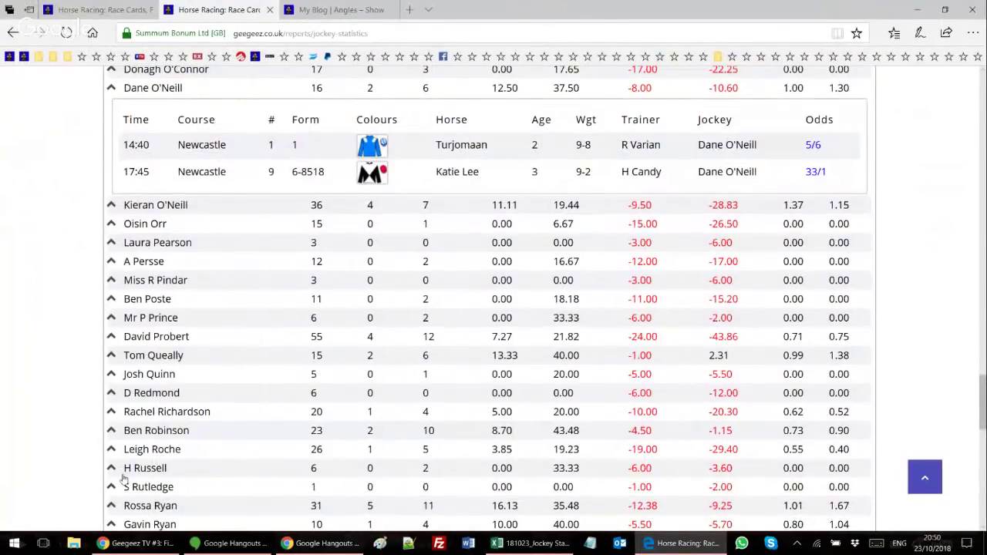
{"action": "left_click", "coordinate": [556, 545]}
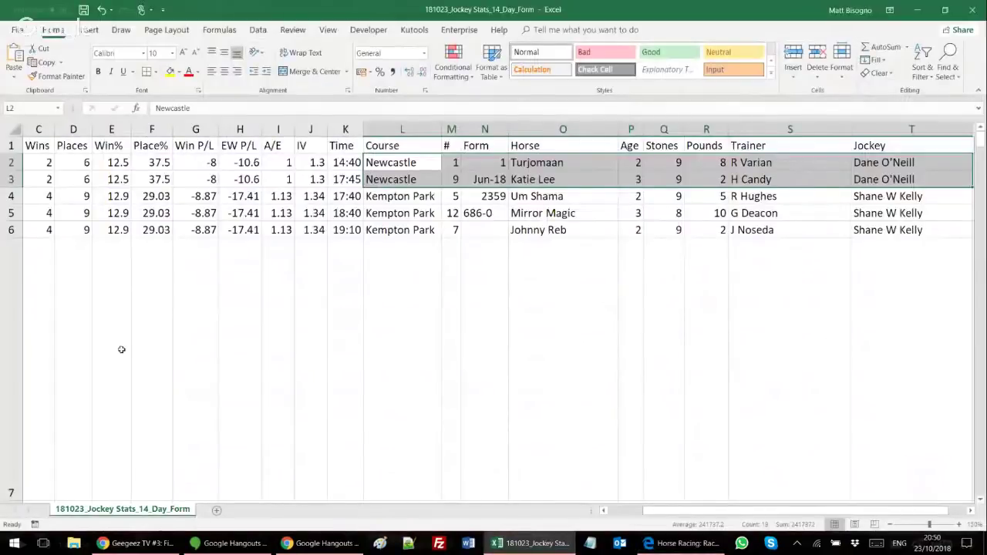
{"action": "left_click", "coordinate": [128, 380]}
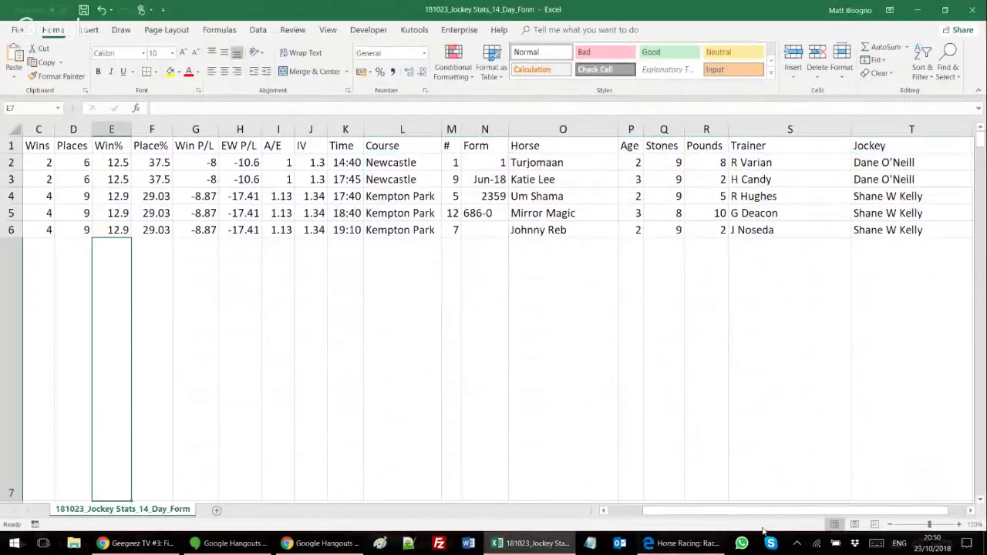
{"action": "left_click", "coordinate": [890, 524]}
{"action": "left_click", "coordinate": [891, 524]}
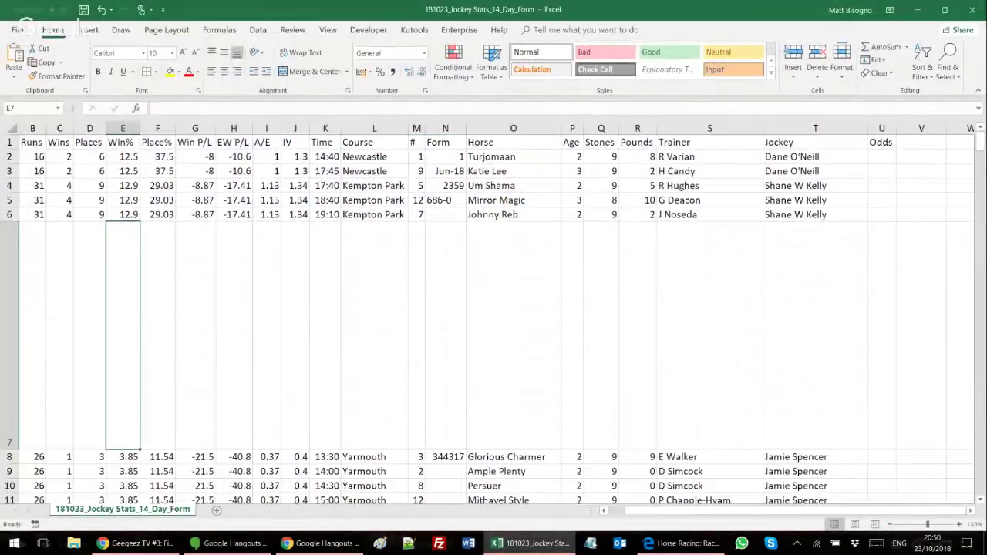
{"action": "left_click", "coordinate": [891, 525]}
{"action": "left_click", "coordinate": [891, 525]}
{"action": "left_click", "coordinate": [891, 525]}
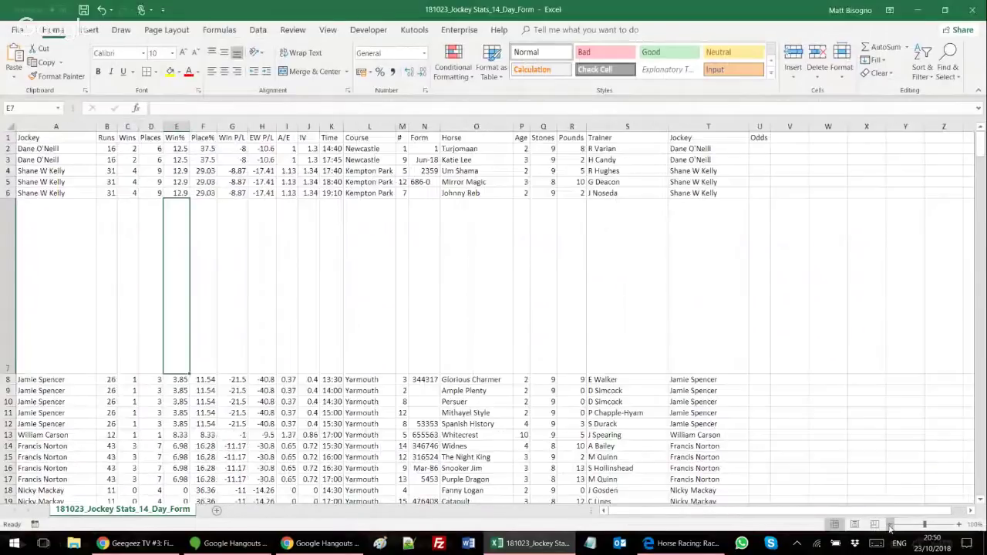
Delete the tall blank row 7 from the 14 Day Form sheet.
{"action": "left_click", "coordinate": [5, 294]}
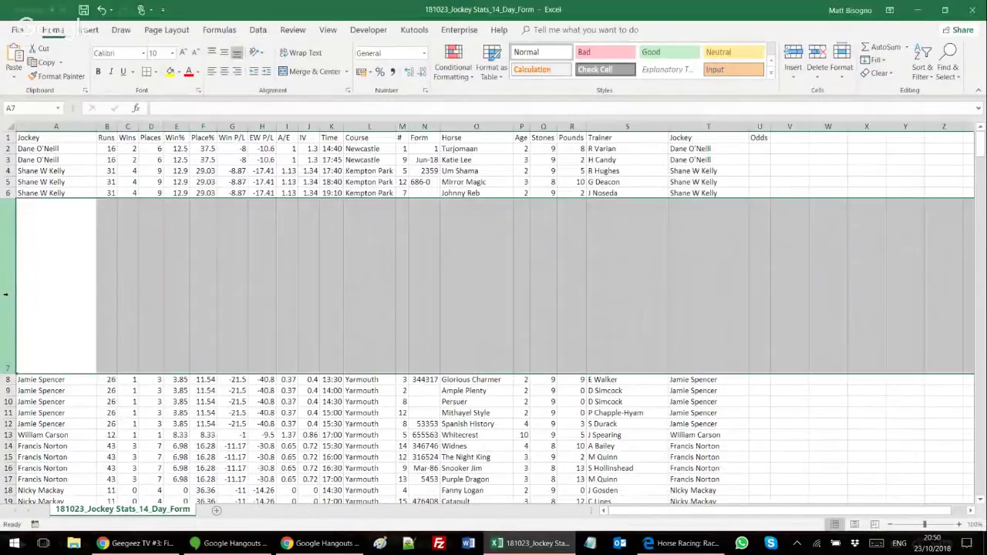
{"action": "right_click", "coordinate": [5, 294]}
{"action": "left_click", "coordinate": [39, 392]}
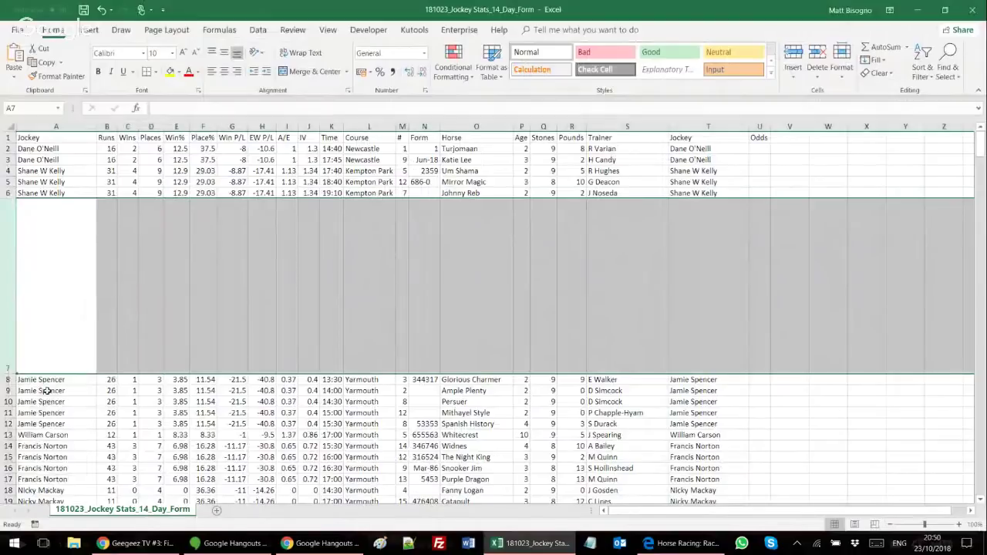
{"action": "left_click", "coordinate": [60, 246]}
Look through the remaining jockey rows and close the workbook without saving the changes.
{"action": "scroll", "coordinate": [453, 296], "scroll_direction": "down", "scroll_amount": 20}
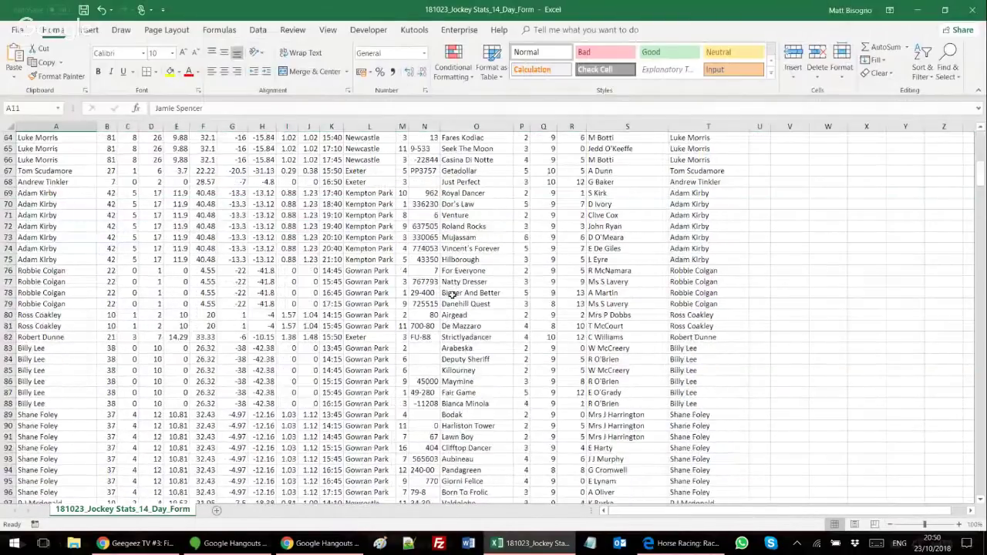
{"action": "scroll", "coordinate": [453, 295], "scroll_direction": "down", "scroll_amount": 20}
{"action": "key", "text": "alt+F4"}
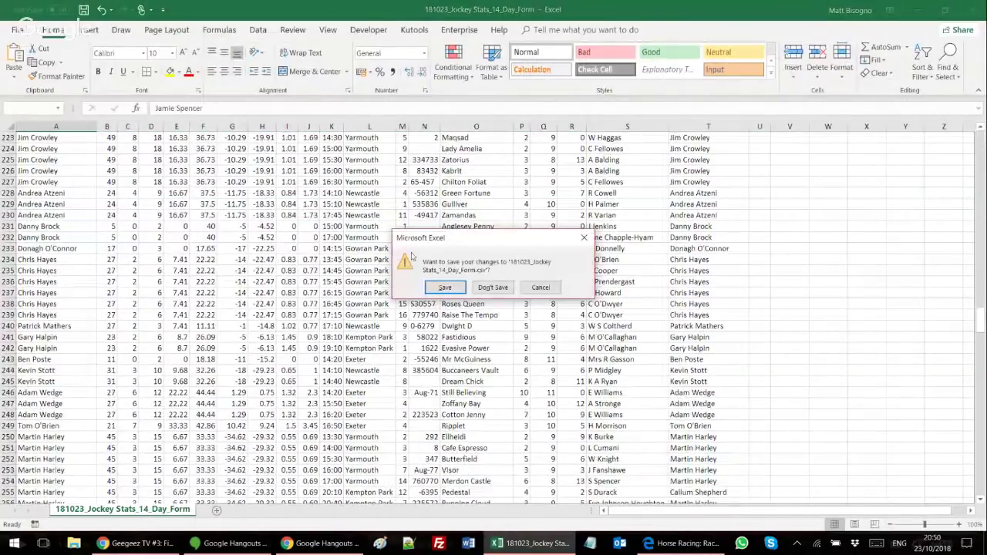
{"action": "key", "text": "n"}
Switch the Jockey Statistics report from today's to tomorrow's racing.
{"action": "scroll", "coordinate": [385, 286], "scroll_direction": "up", "scroll_amount": 10}
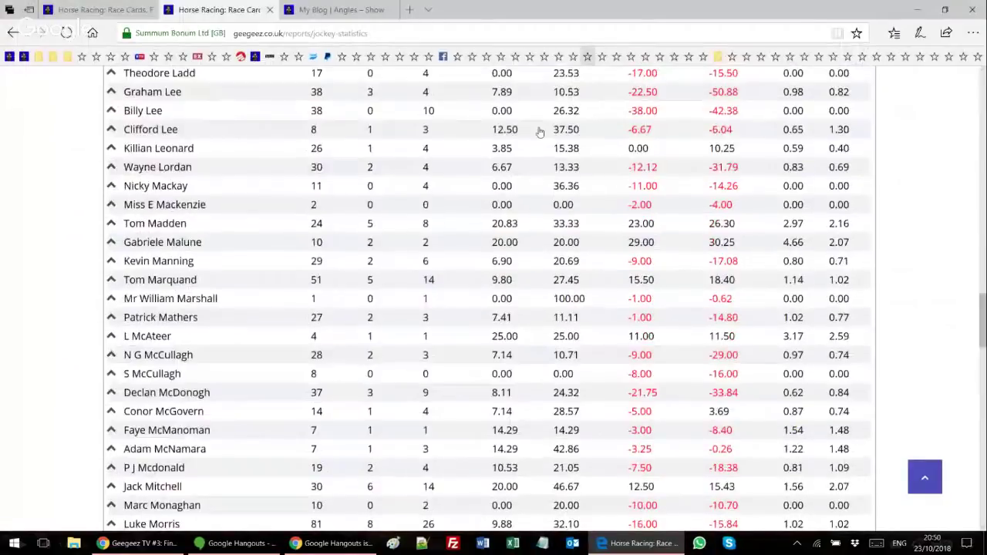
{"action": "scroll", "coordinate": [540, 133], "scroll_direction": "up", "scroll_amount": 20}
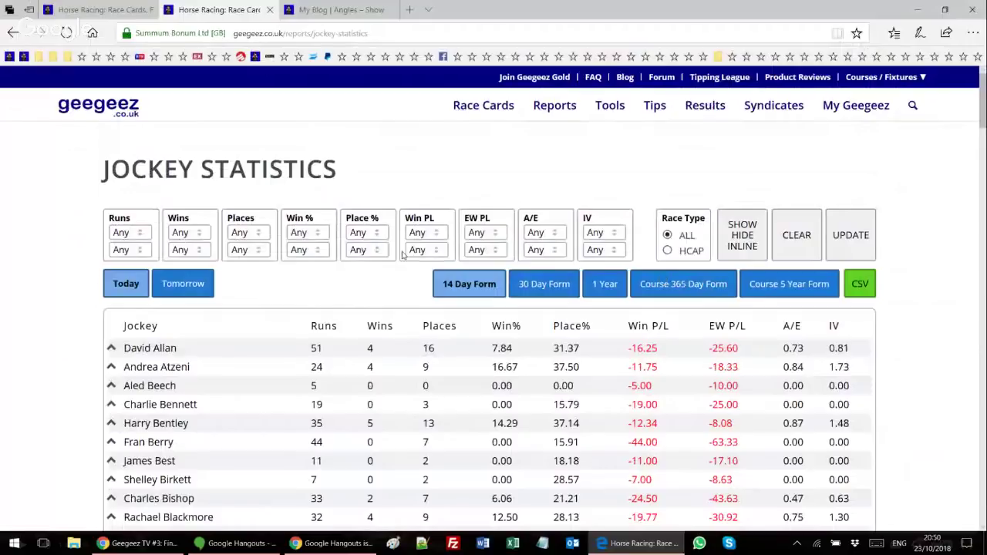
{"action": "left_click", "coordinate": [181, 285]}
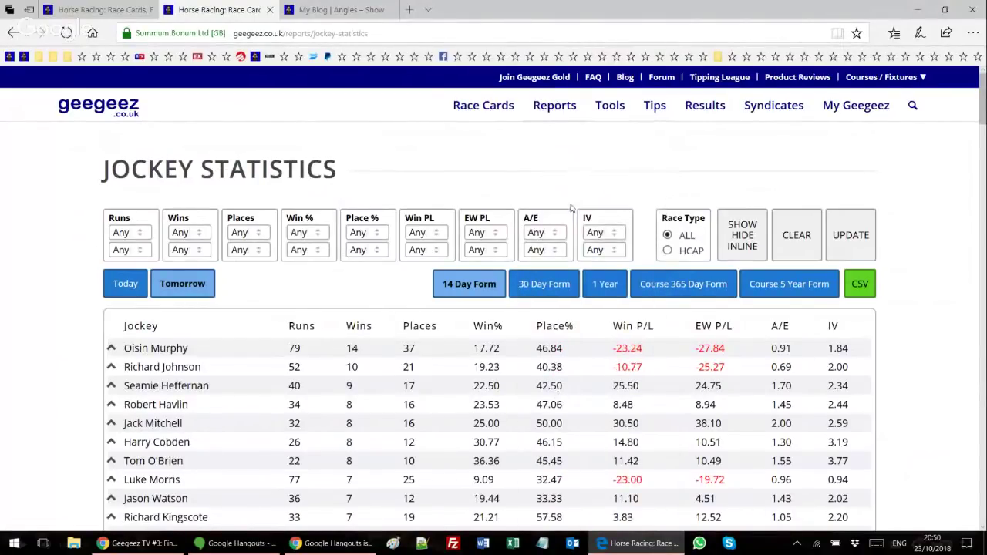
Open the Trainer Jockey Combo Stats report and set the minimum EW PL filter to 0.
{"action": "mouse_move", "coordinate": [552, 107]}
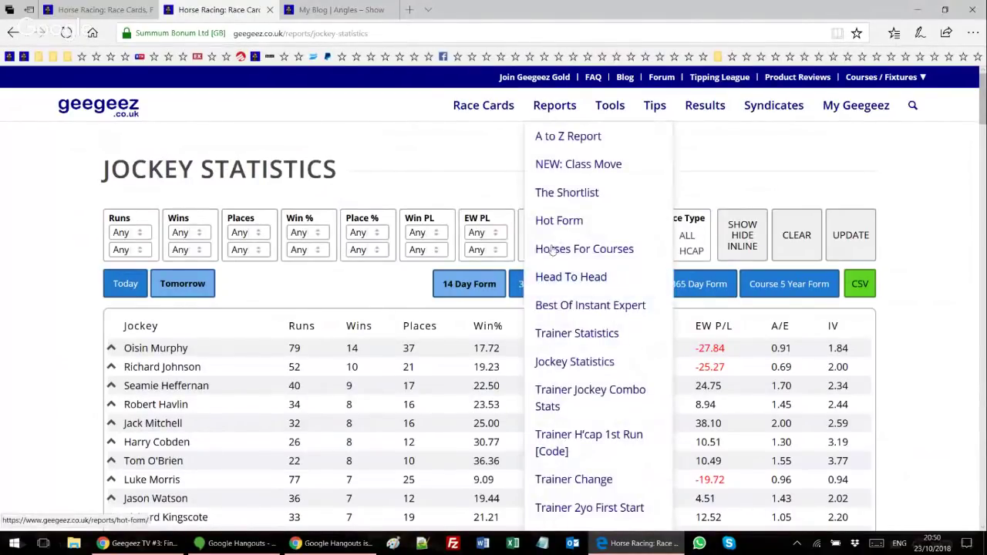
{"action": "left_click", "coordinate": [567, 393]}
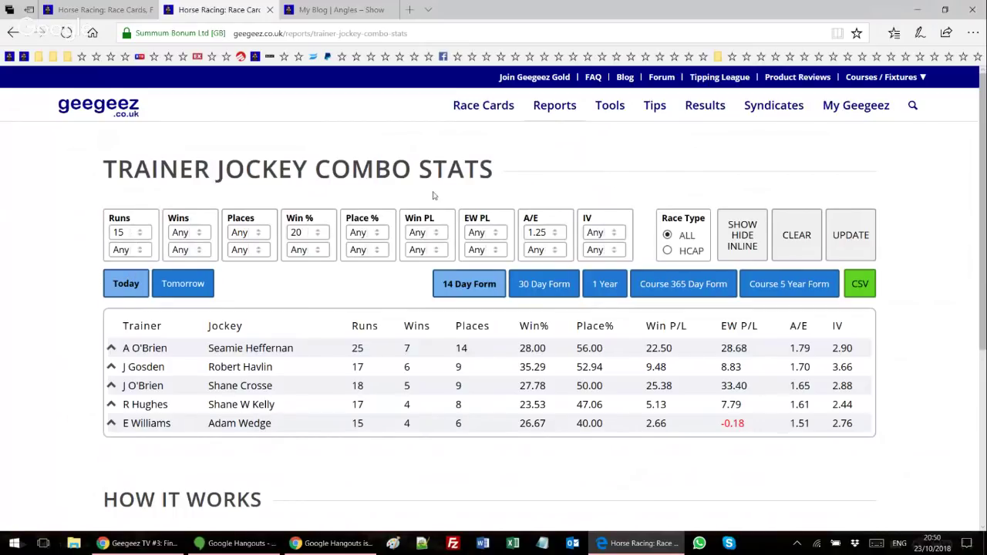
{"action": "left_click", "coordinate": [478, 232]}
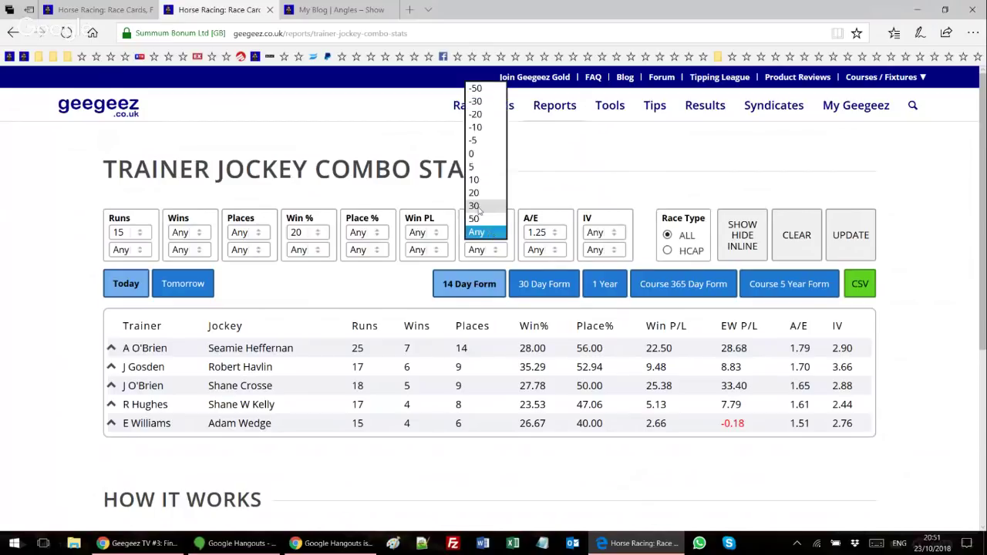
{"action": "left_click", "coordinate": [475, 153]}
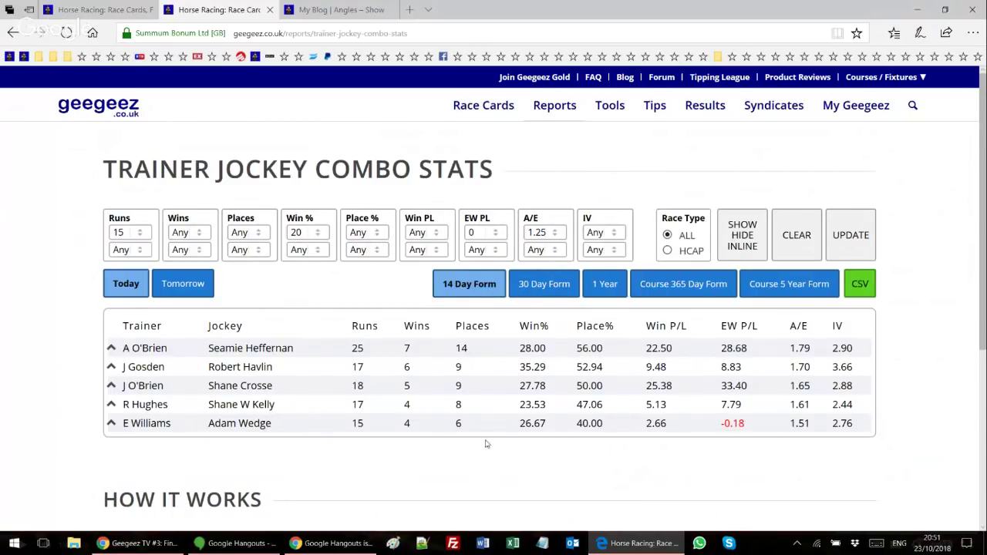
{"action": "left_click", "coordinate": [148, 425]}
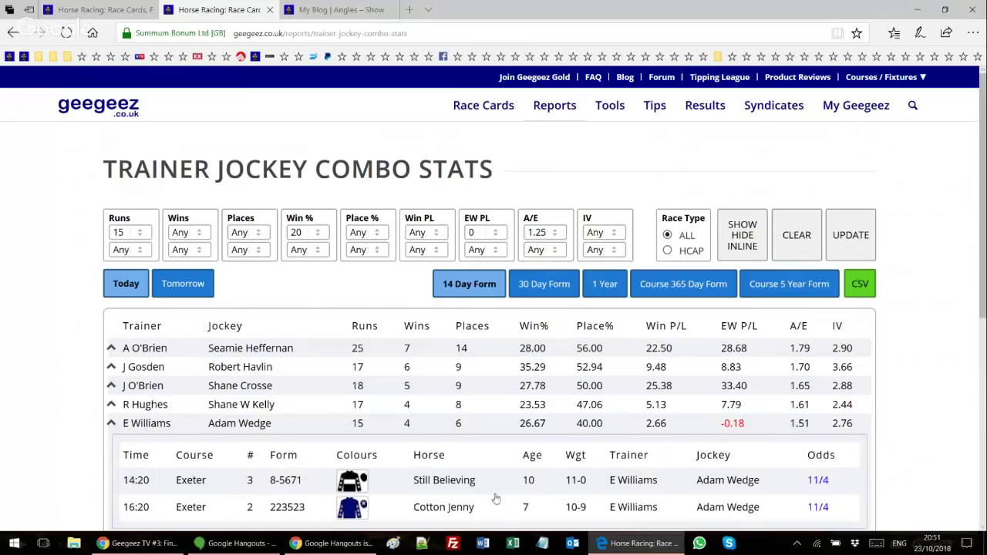
{"action": "left_click", "coordinate": [133, 423]}
{"action": "left_click", "coordinate": [745, 234]}
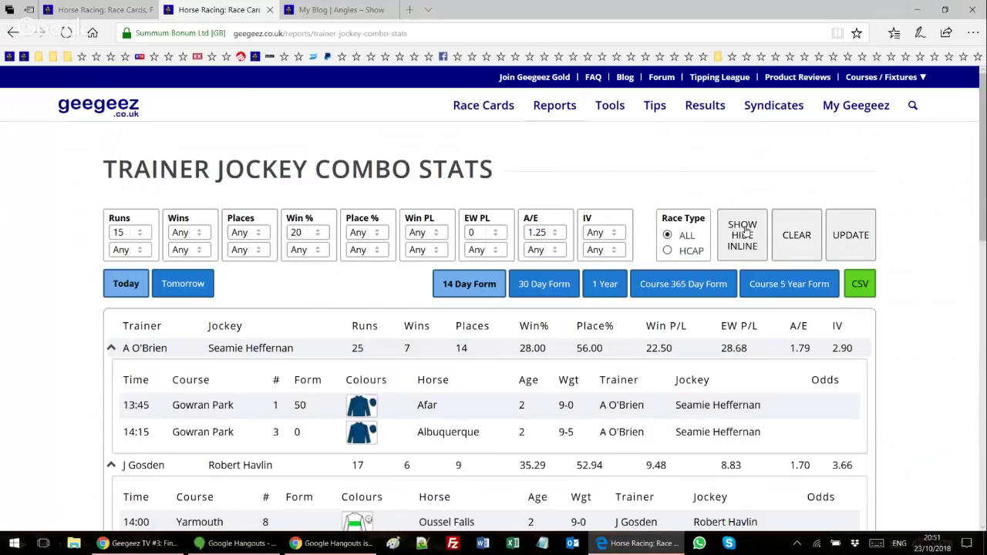
{"action": "scroll", "coordinate": [241, 159], "scroll_direction": "down", "scroll_amount": 3}
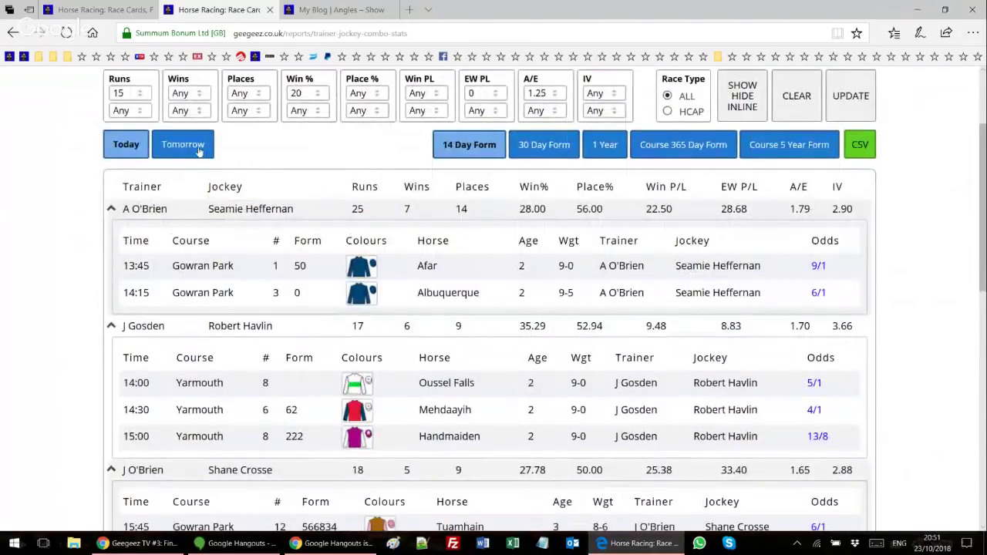
{"action": "scroll", "coordinate": [173, 210], "scroll_direction": "down", "scroll_amount": 2}
{"action": "scroll", "coordinate": [177, 212], "scroll_direction": "up", "scroll_amount": 5}
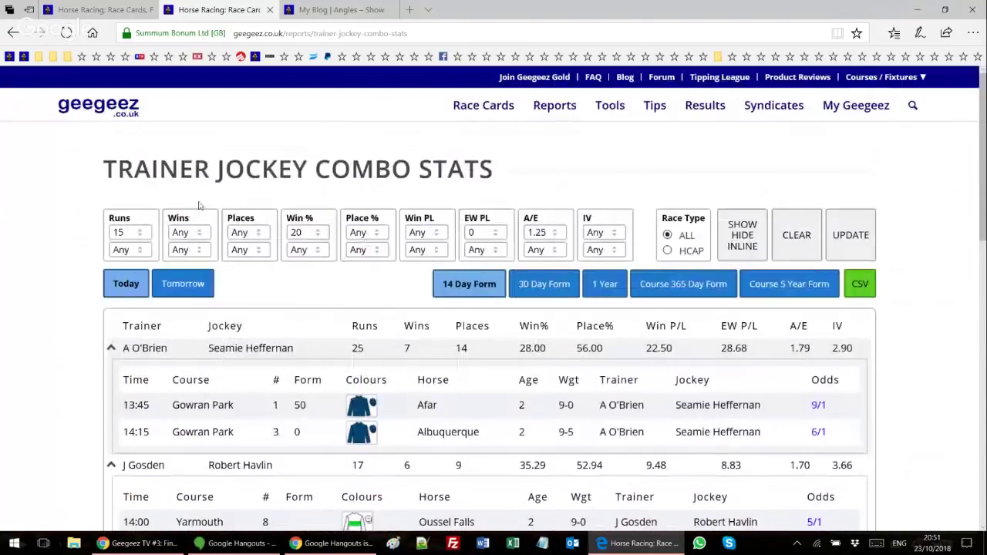
{"action": "scroll", "coordinate": [340, 171], "scroll_direction": "down", "scroll_amount": 3}
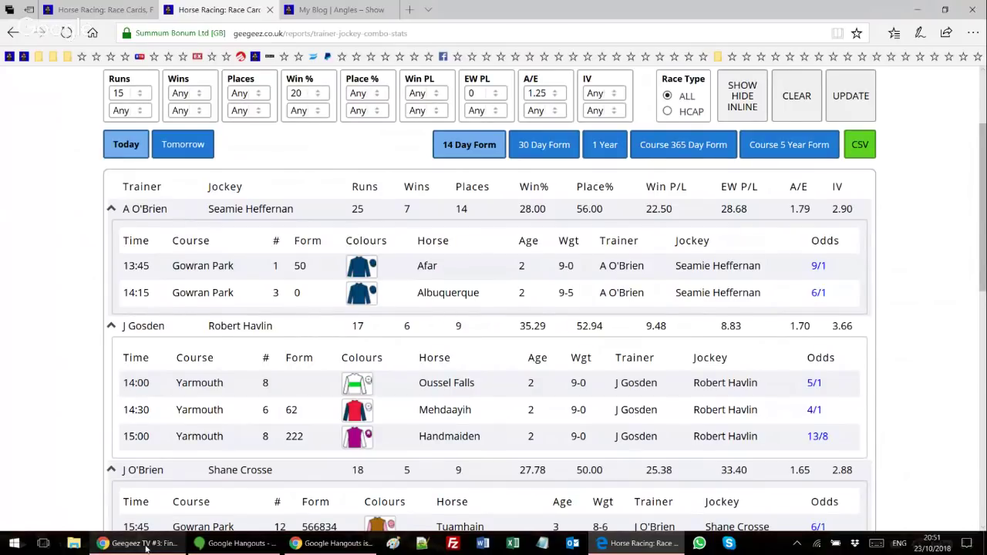
Switch to the Geegeez TV broadcast on YouTube in Chrome and check its live chat for viewer messages.
{"action": "mouse_move", "coordinate": [145, 547]}
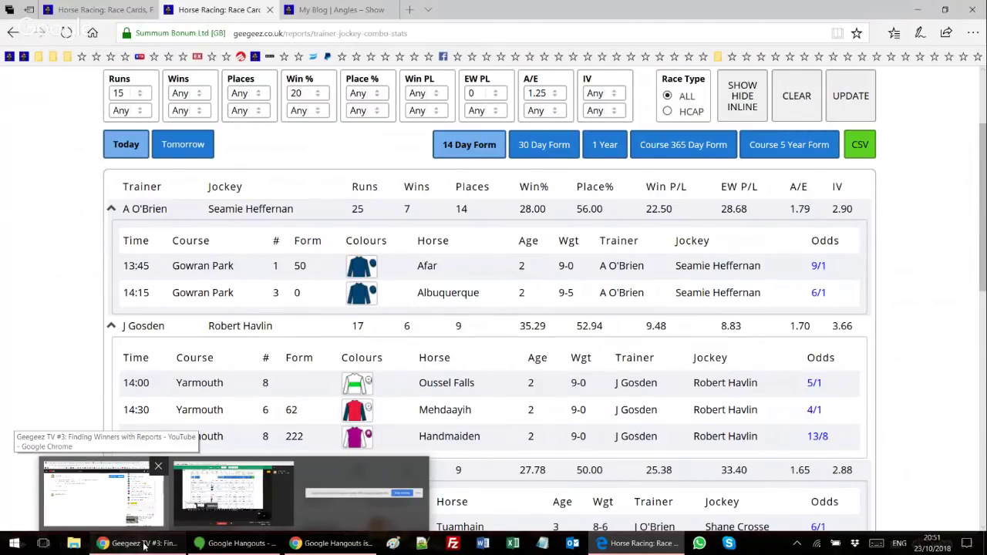
{"action": "left_click", "coordinate": [144, 546]}
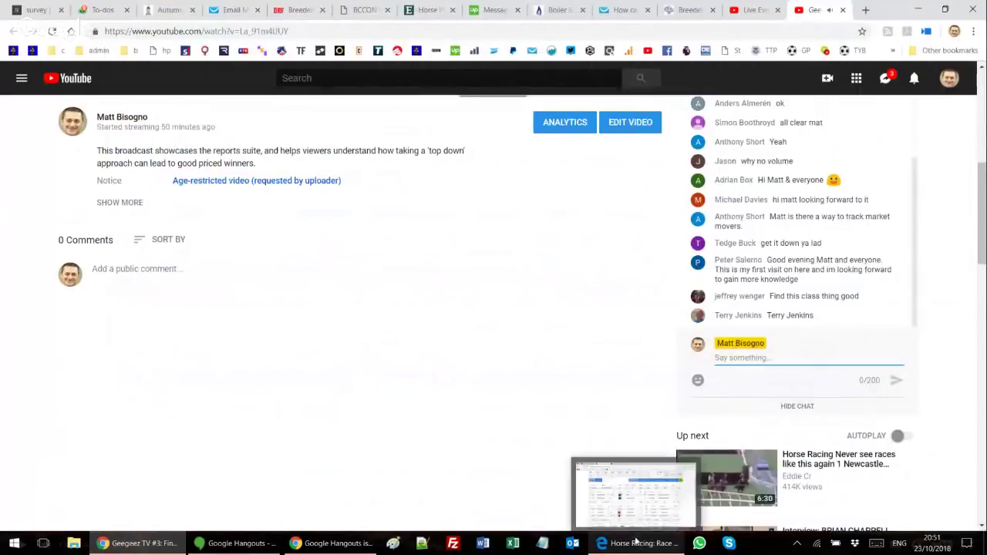
{"action": "scroll", "coordinate": [552, 429], "scroll_direction": "up", "scroll_amount": 3}
{"action": "scroll", "coordinate": [561, 426], "scroll_direction": "up", "scroll_amount": 3}
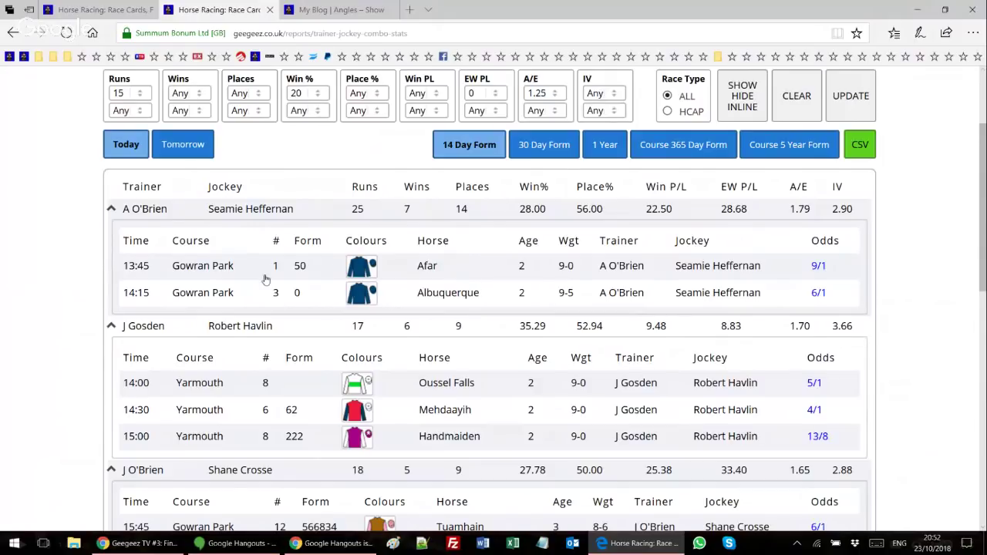
Open the 14:15 Gowran Park racecard's draw analysis and set the lower end of the going range to Good/Yielding.
{"action": "left_click", "coordinate": [195, 299]}
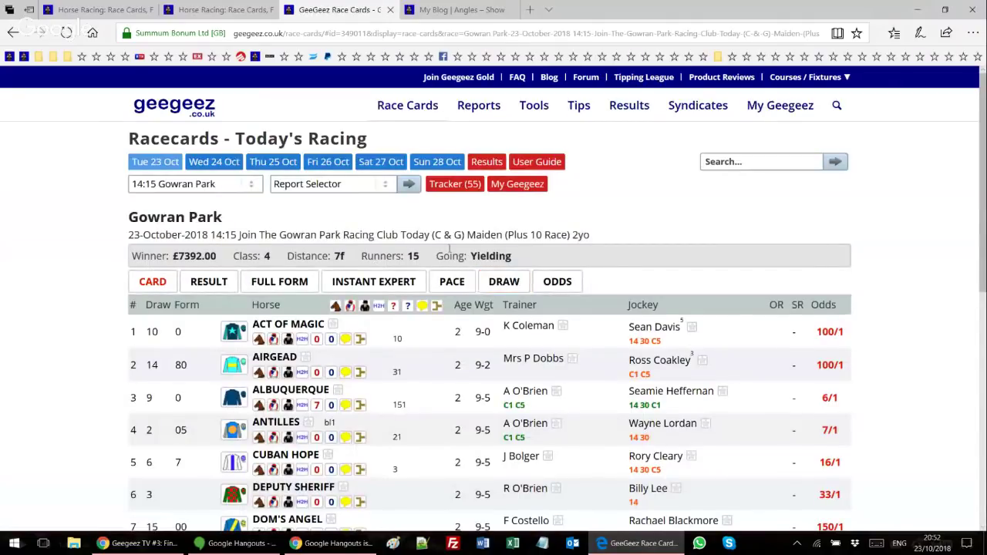
{"action": "left_click", "coordinate": [503, 284]}
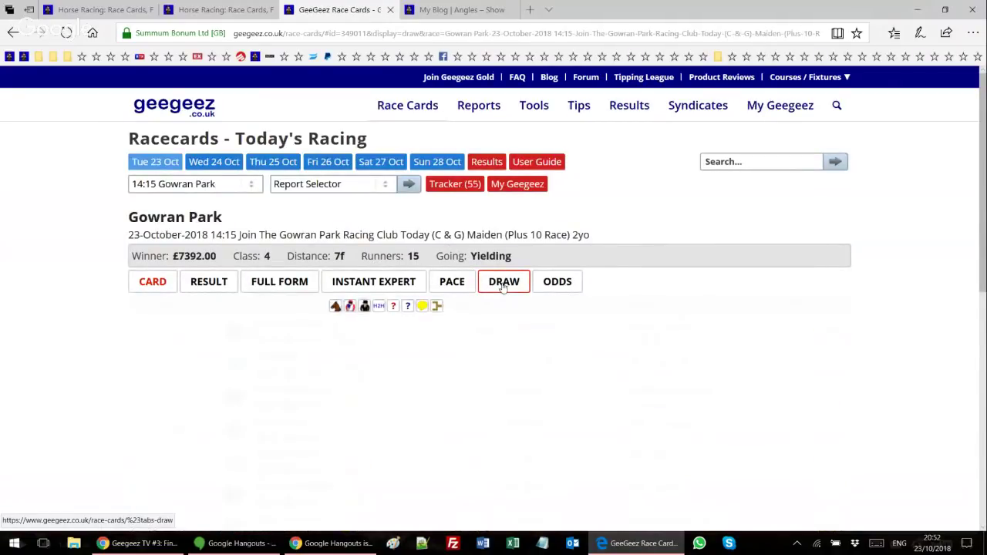
{"action": "left_click", "coordinate": [206, 313]}
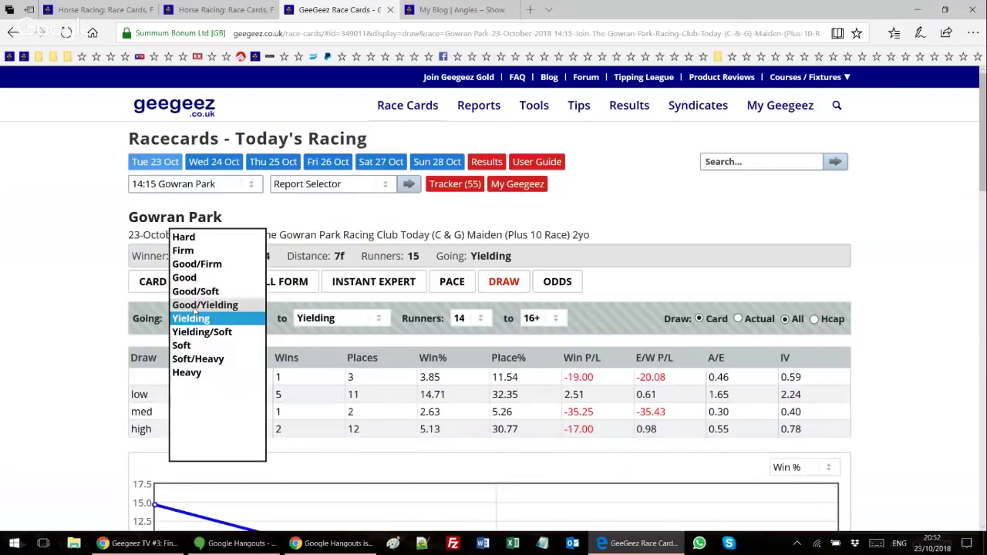
{"action": "left_click", "coordinate": [197, 305]}
{"action": "scroll", "coordinate": [88, 264], "scroll_direction": "down", "scroll_amount": 1}
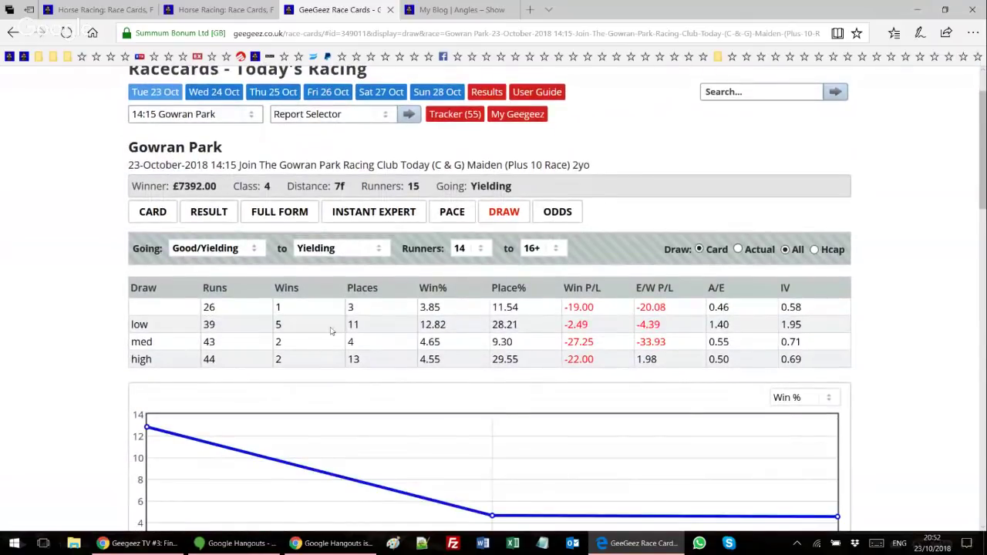
Plot Place% on the chart comparing low, medium and high draws.
{"action": "scroll", "coordinate": [95, 274], "scroll_direction": "down", "scroll_amount": 3}
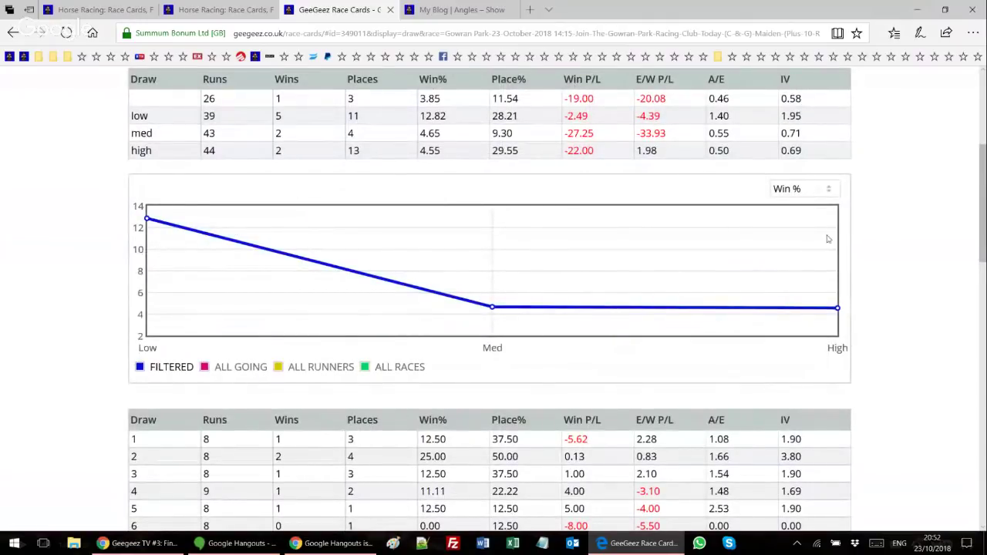
{"action": "left_click", "coordinate": [806, 191]}
{"action": "left_click", "coordinate": [798, 204]}
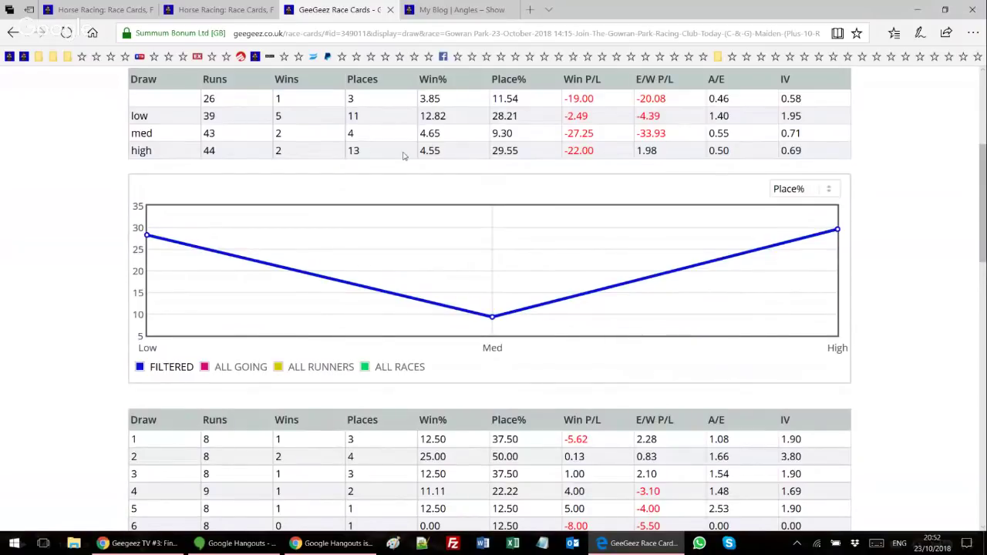
{"action": "scroll", "coordinate": [403, 155], "scroll_direction": "up", "scroll_amount": 4}
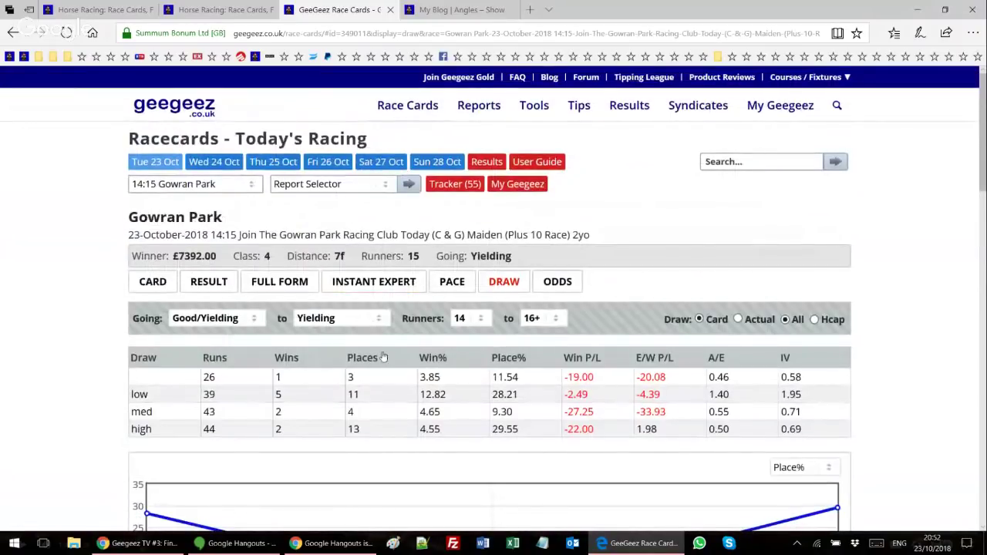
Plot Place% on the individual stall chart above the heat map.
{"action": "scroll", "coordinate": [384, 357], "scroll_direction": "down", "scroll_amount": 15}
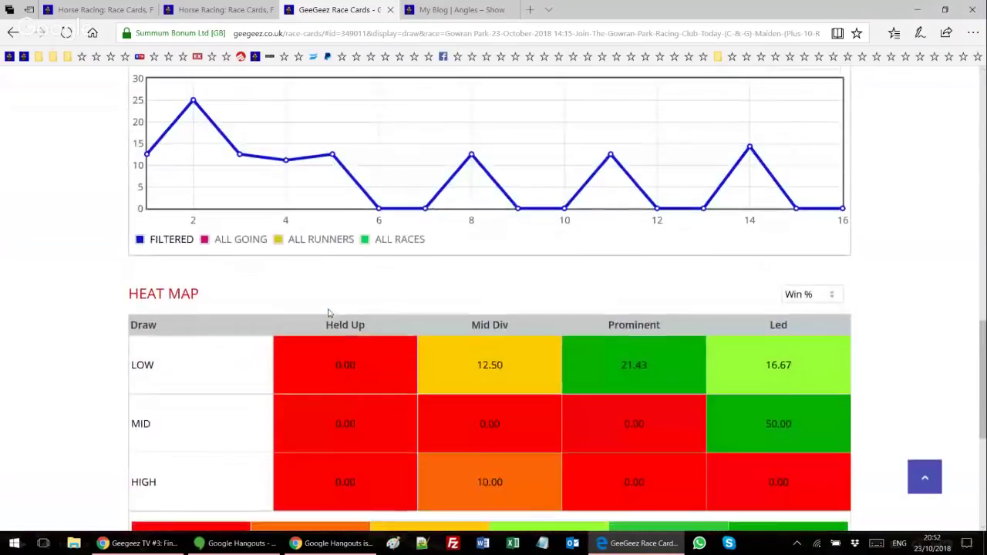
{"action": "scroll", "coordinate": [327, 312], "scroll_direction": "up", "scroll_amount": 2}
{"action": "left_click", "coordinate": [793, 205]}
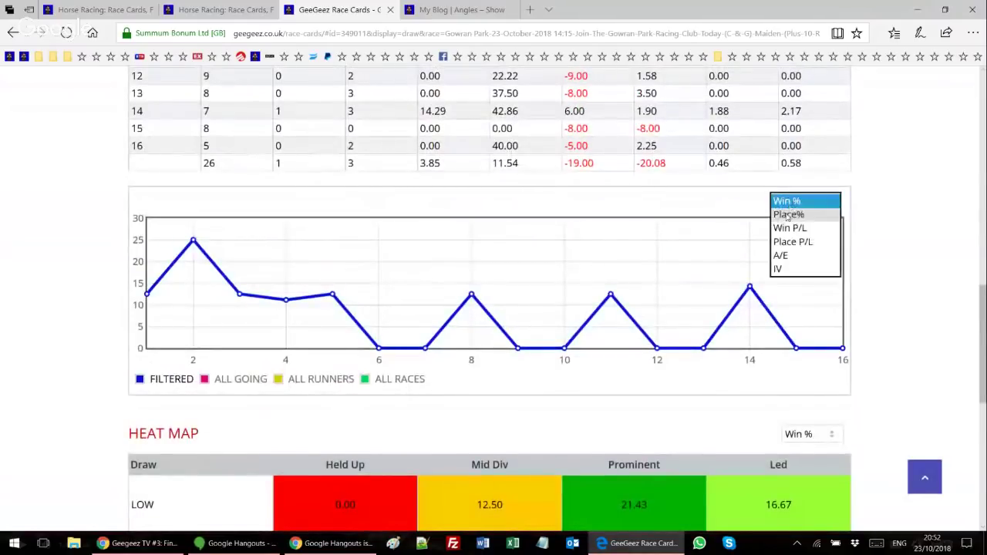
{"action": "left_click", "coordinate": [788, 214]}
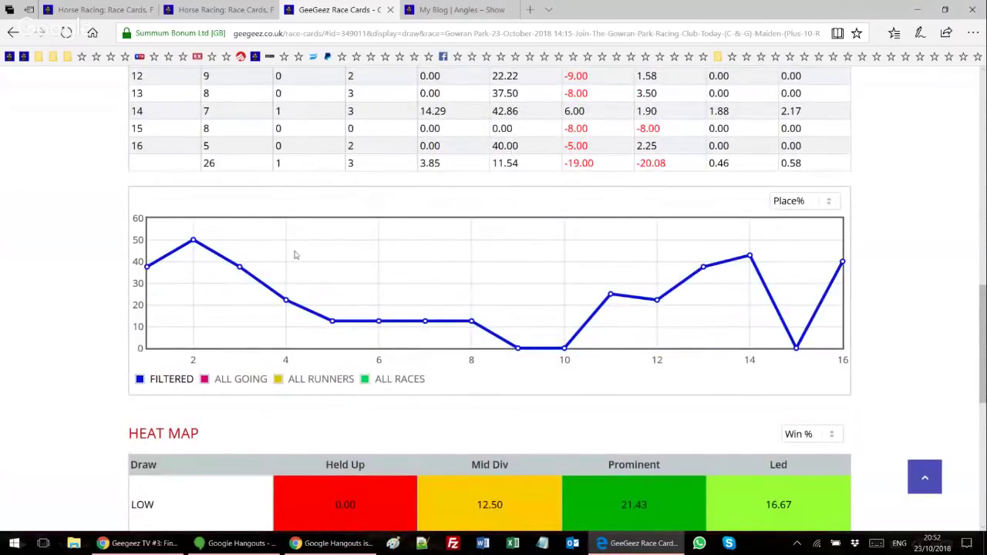
Close the Gowran Park racecard and review the inline runners of every combination in the Trainer Jockey Combo Stats report.
{"action": "scroll", "coordinate": [312, 315], "scroll_direction": "up", "scroll_amount": 12}
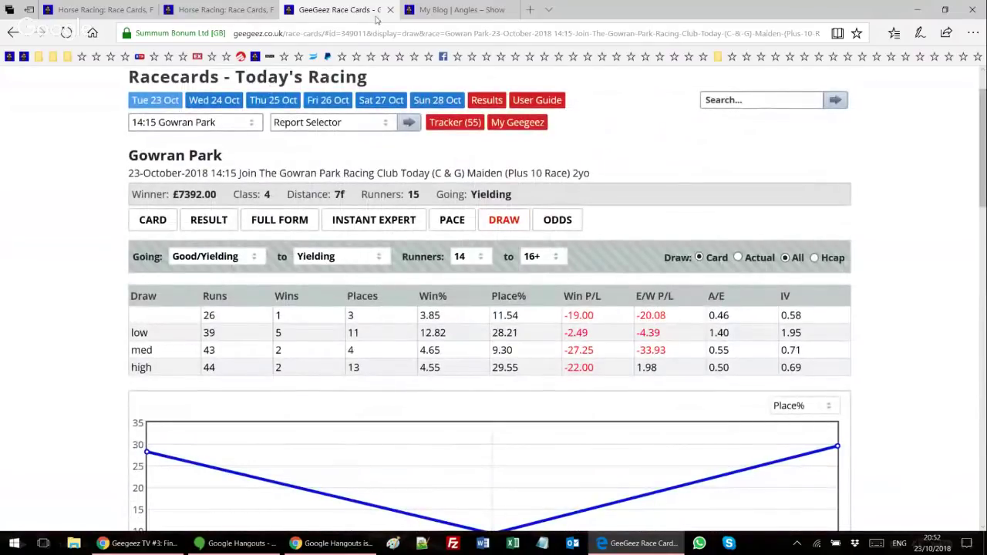
{"action": "left_click", "coordinate": [390, 10]}
{"action": "left_click", "coordinate": [216, 9]}
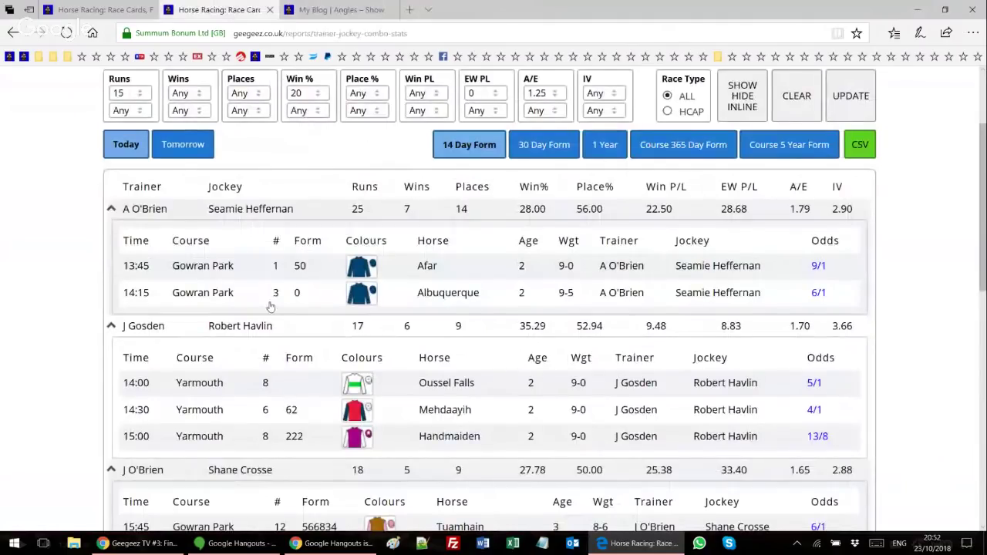
{"action": "scroll", "coordinate": [282, 309], "scroll_direction": "down", "scroll_amount": 2}
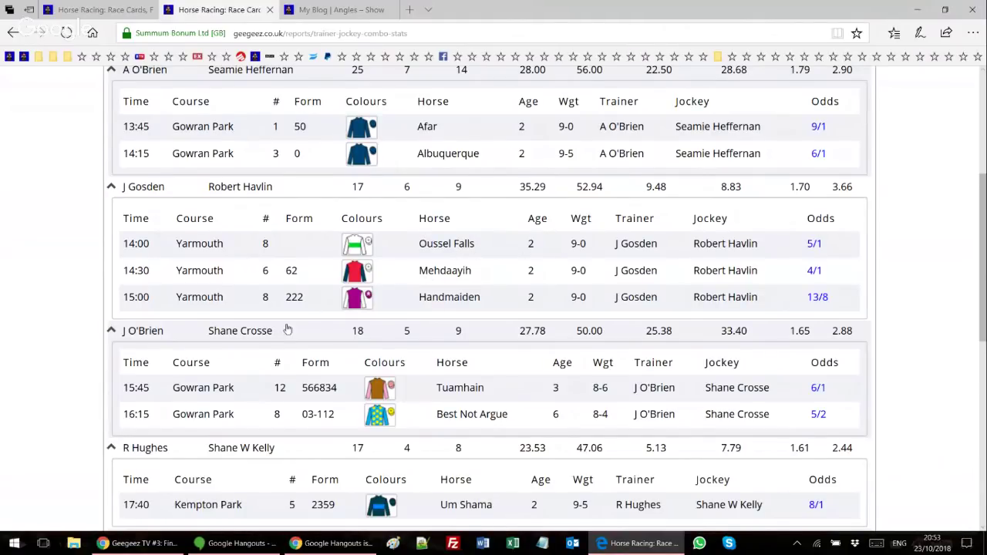
{"action": "scroll", "coordinate": [154, 319], "scroll_direction": "down", "scroll_amount": 2}
{"action": "scroll", "coordinate": [154, 318], "scroll_direction": "down", "scroll_amount": 1}
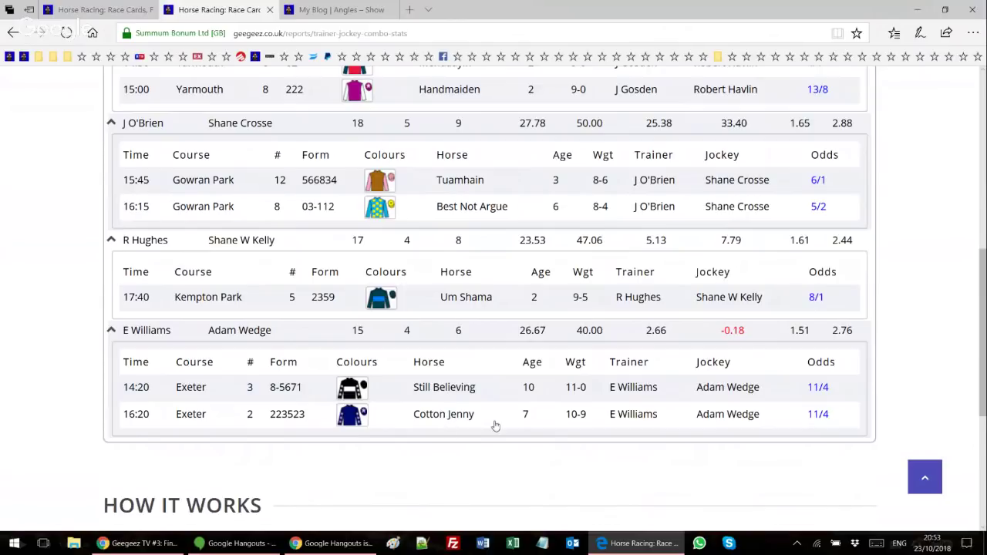
Open the Trainer H'cap 1st Run [Code] report in its 2 Year Form view and show all inline runners.
{"action": "scroll", "coordinate": [496, 427], "scroll_direction": "up", "scroll_amount": 10}
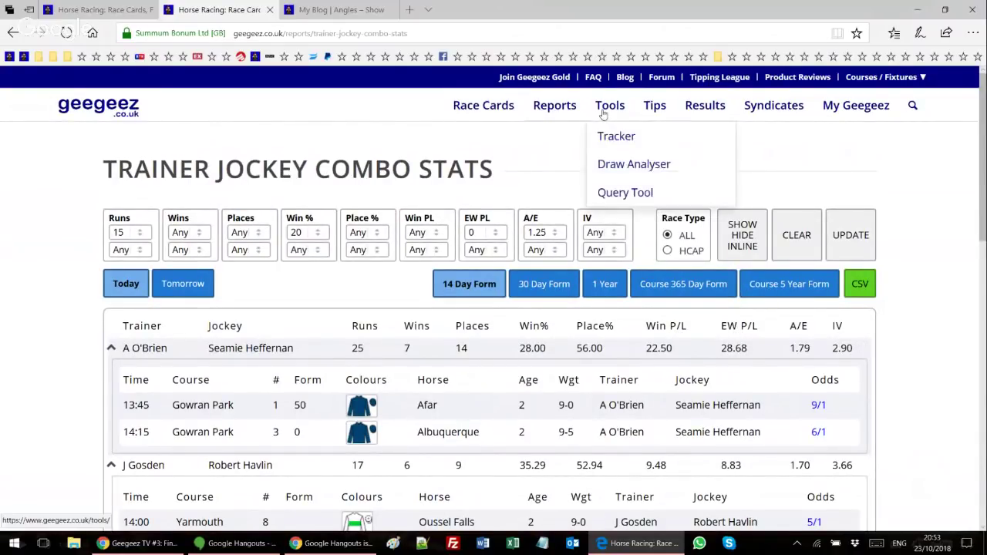
{"action": "mouse_move", "coordinate": [554, 110]}
{"action": "scroll", "coordinate": [570, 216], "scroll_direction": "down", "scroll_amount": 3}
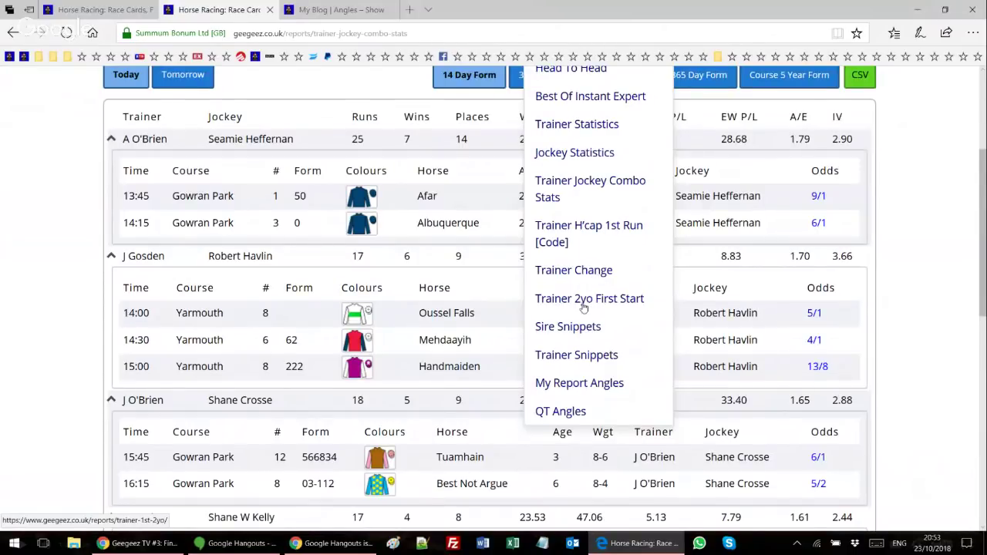
{"action": "left_click", "coordinate": [583, 233]}
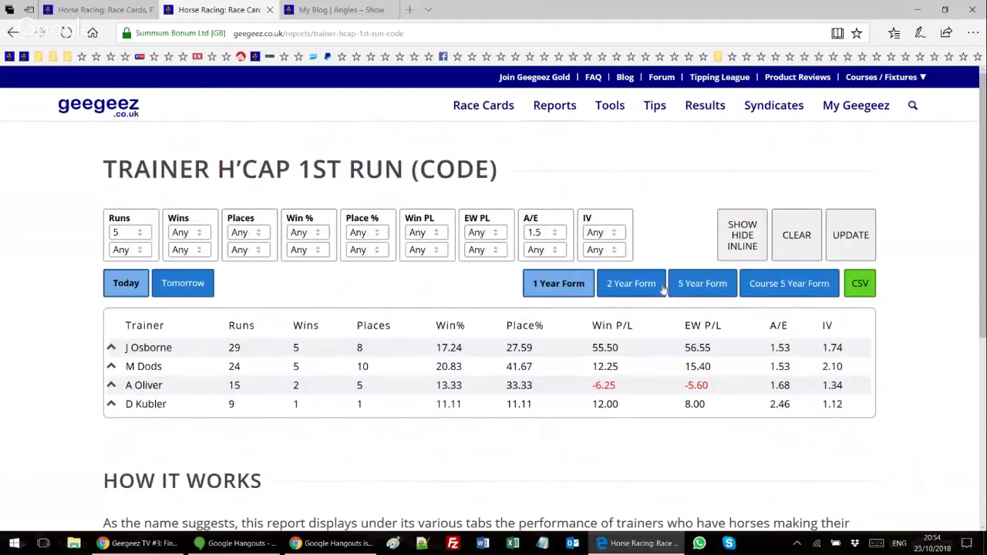
{"action": "left_click", "coordinate": [629, 290]}
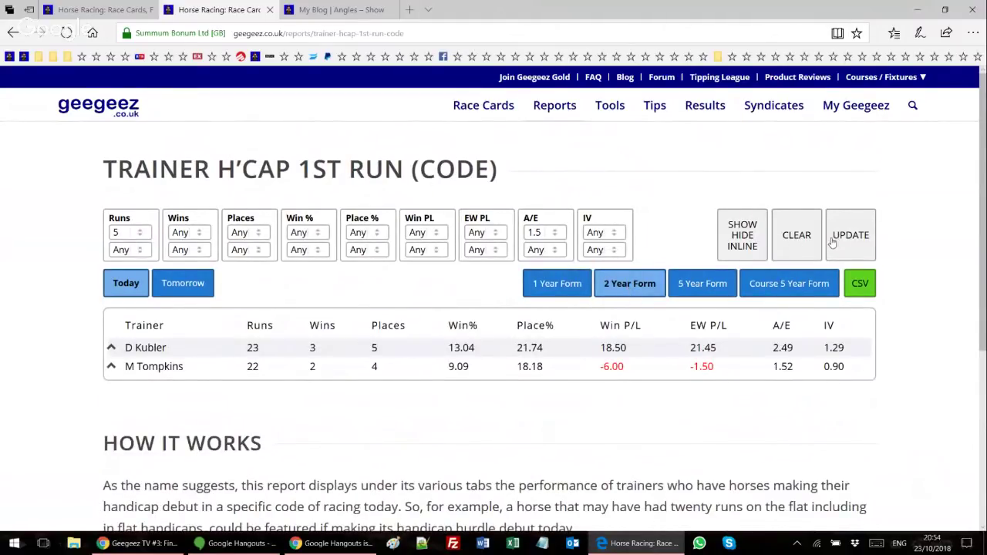
{"action": "left_click", "coordinate": [755, 230]}
{"action": "scroll", "coordinate": [499, 229], "scroll_direction": "down", "scroll_amount": 2}
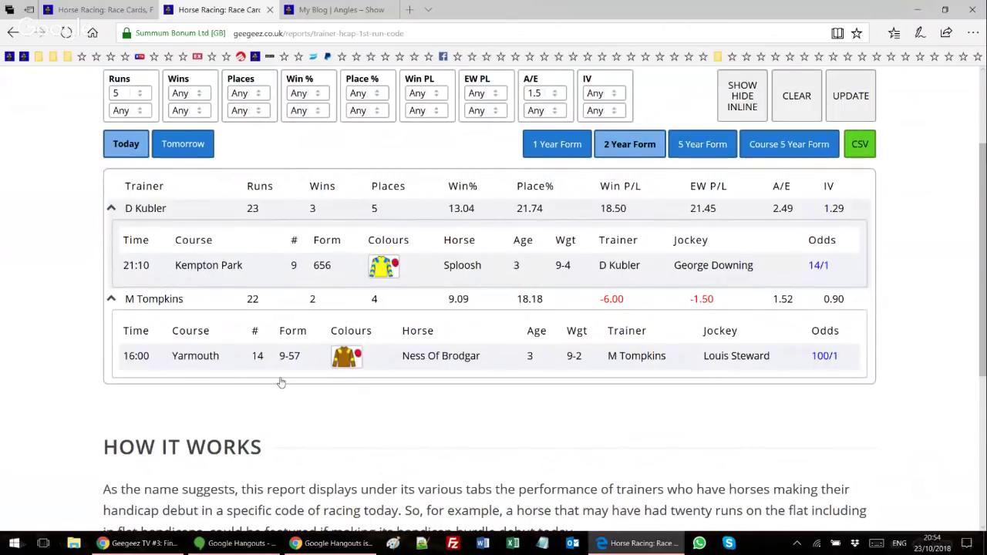
Switch the handicap first run report to Course 5 Year Form and show the inline runners for every trainer.
{"action": "scroll", "coordinate": [282, 383], "scroll_direction": "up", "scroll_amount": 2}
{"action": "left_click", "coordinate": [760, 282]}
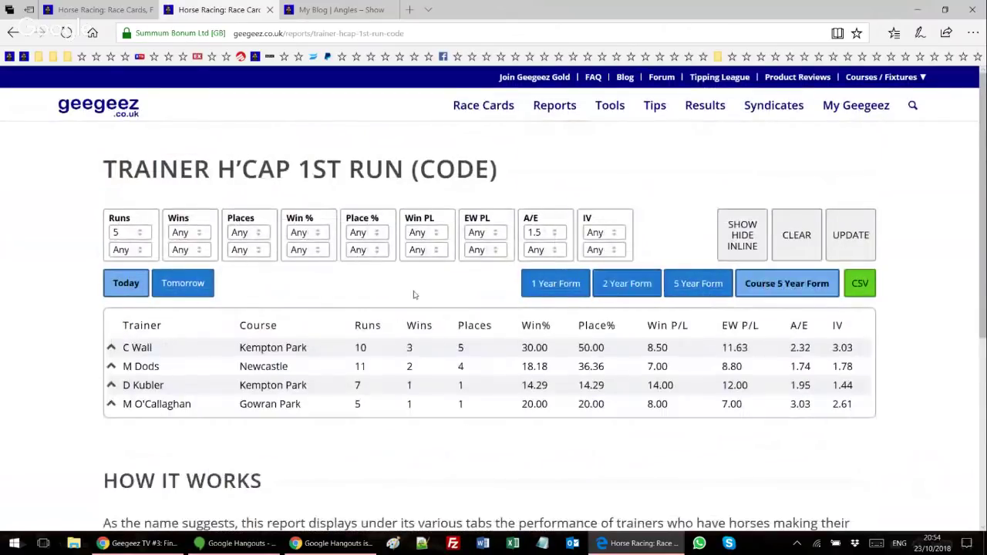
{"action": "left_click", "coordinate": [742, 237]}
{"action": "scroll", "coordinate": [154, 216], "scroll_direction": "down", "scroll_amount": 3}
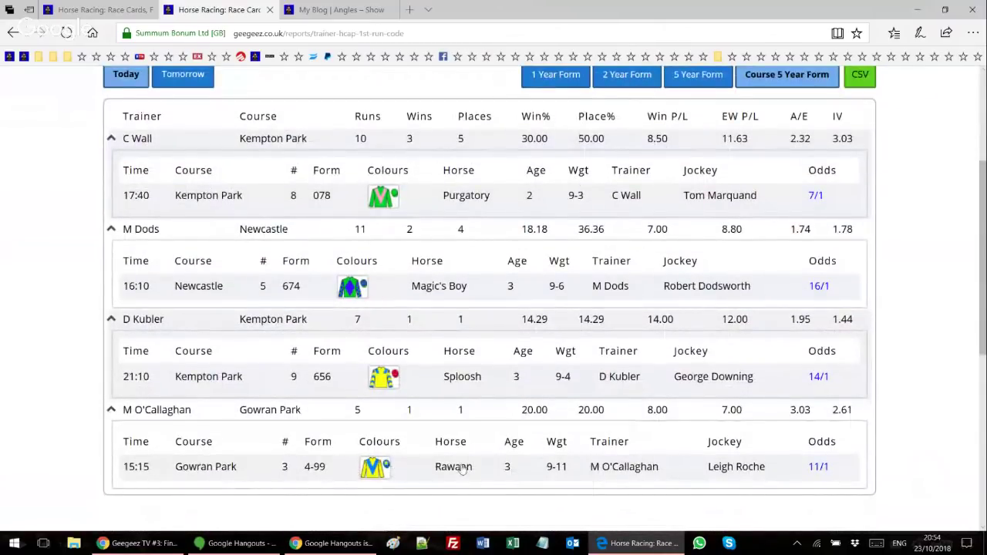
{"action": "scroll", "coordinate": [763, 133], "scroll_direction": "up", "scroll_amount": 2}
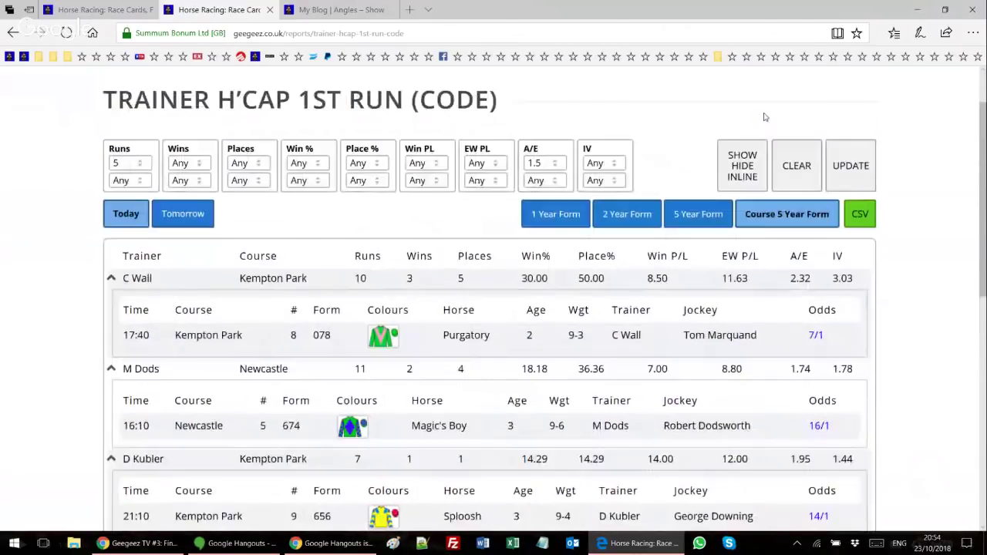
Hide all inline runners, and expand only the runners for M Dods at Newcastle and C Wall at Kempton Park.
{"action": "left_click", "coordinate": [742, 171]}
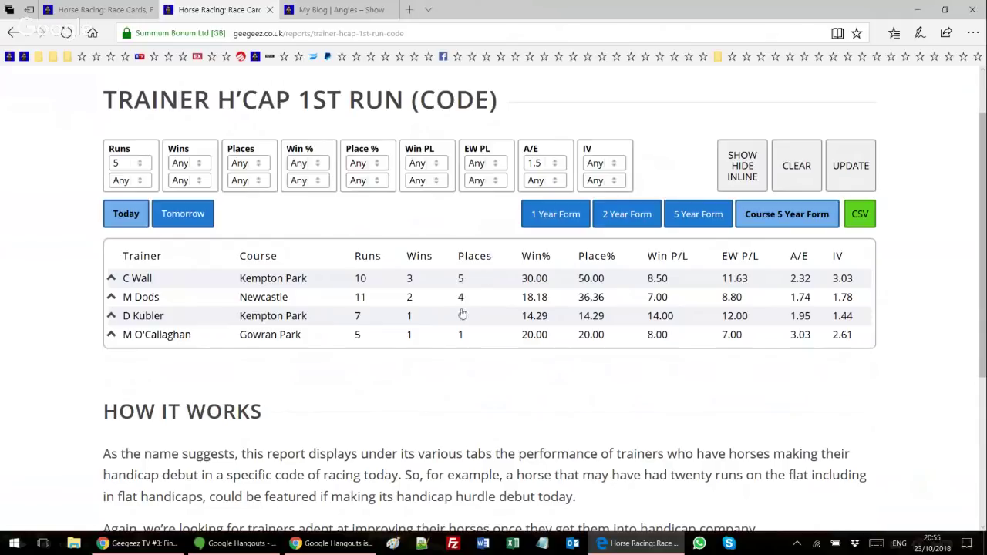
{"action": "left_click", "coordinate": [148, 304]}
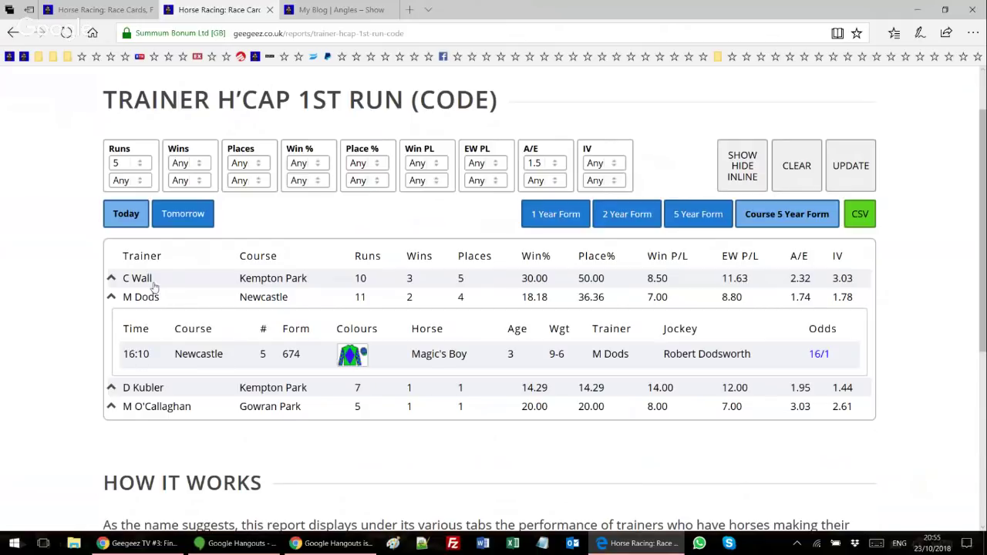
{"action": "left_click", "coordinate": [154, 287]}
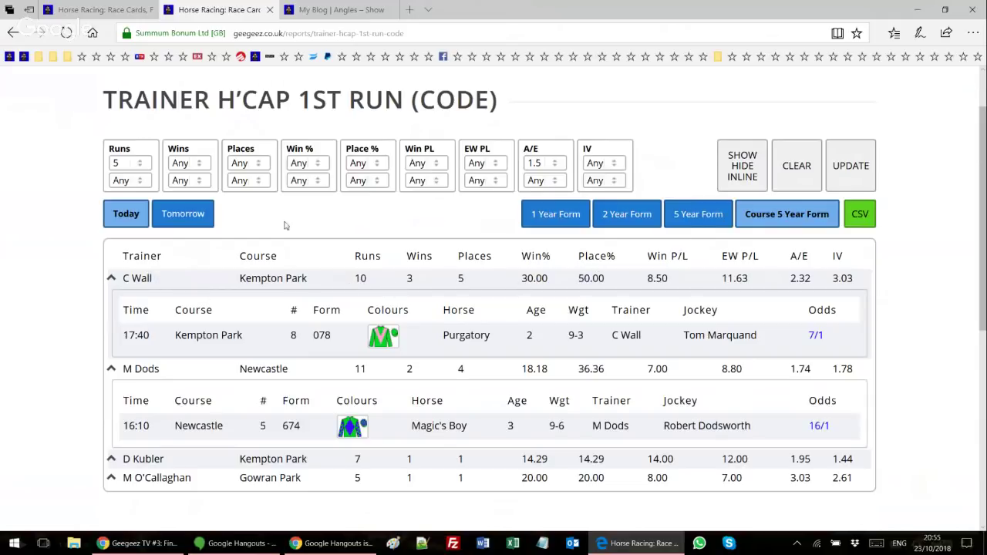
Collapse the expanded runners for C Wall at Kempton Park and M Dods at Newcastle.
{"action": "scroll", "coordinate": [284, 226], "scroll_direction": "up", "scroll_amount": 1}
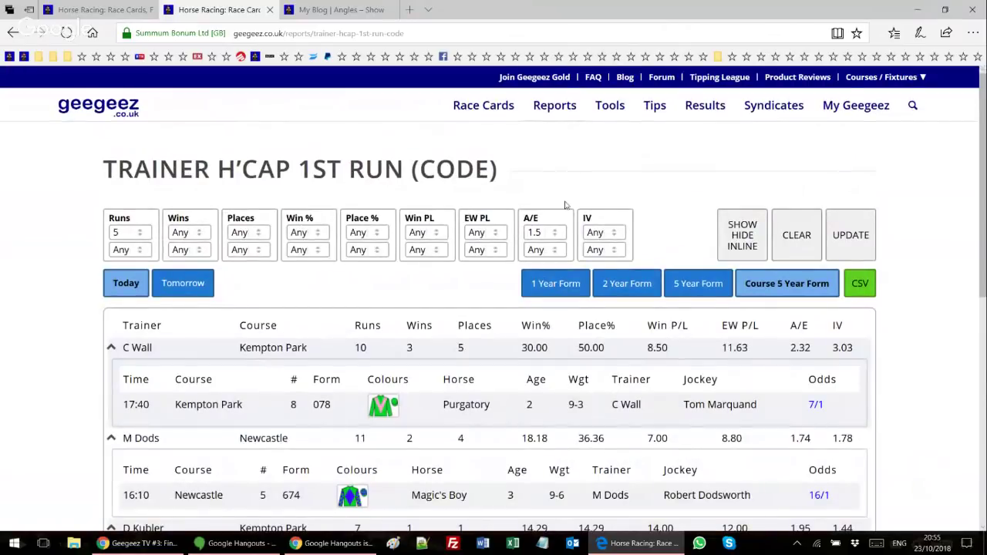
{"action": "mouse_move", "coordinate": [549, 116]}
{"action": "scroll", "coordinate": [441, 362], "scroll_direction": "down", "scroll_amount": 2}
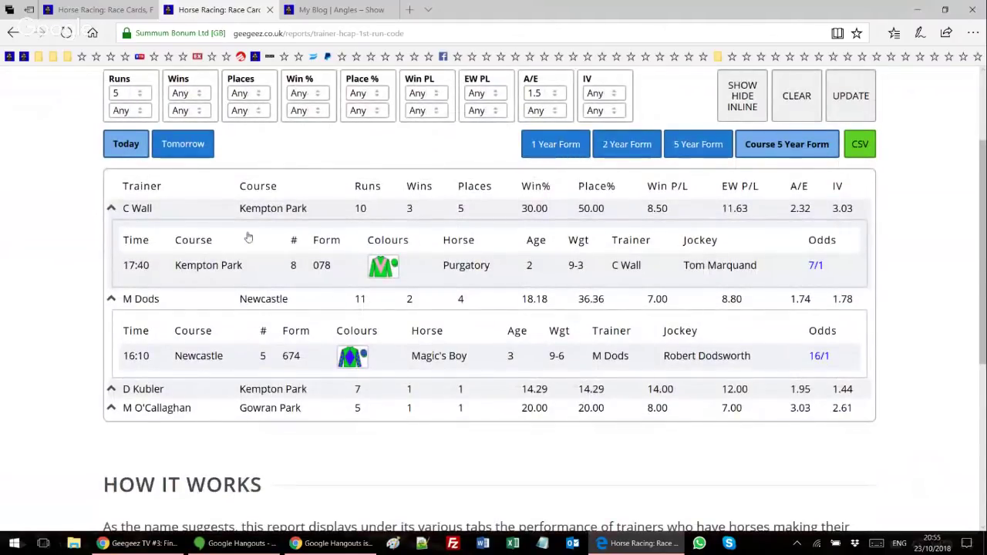
{"action": "left_click", "coordinate": [230, 216]}
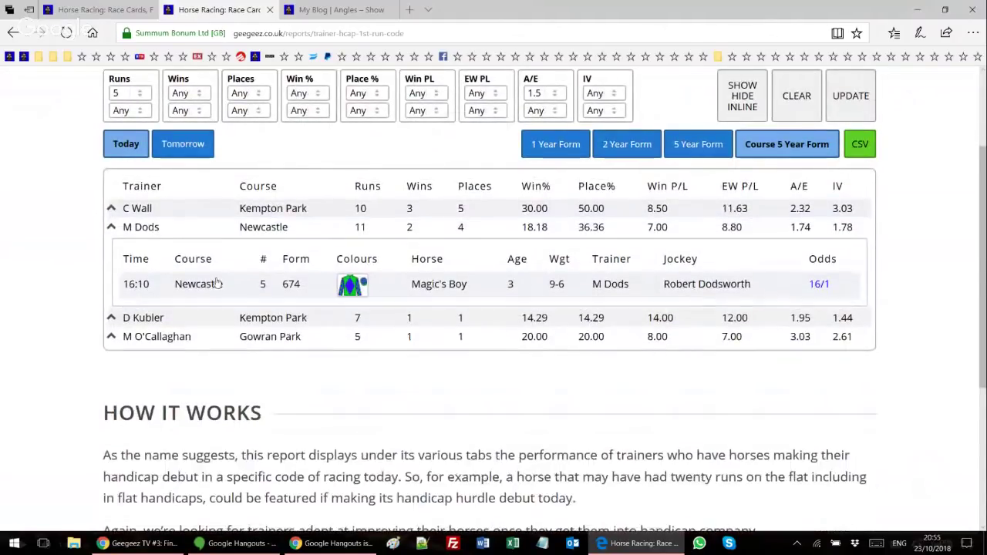
{"action": "left_click", "coordinate": [206, 234]}
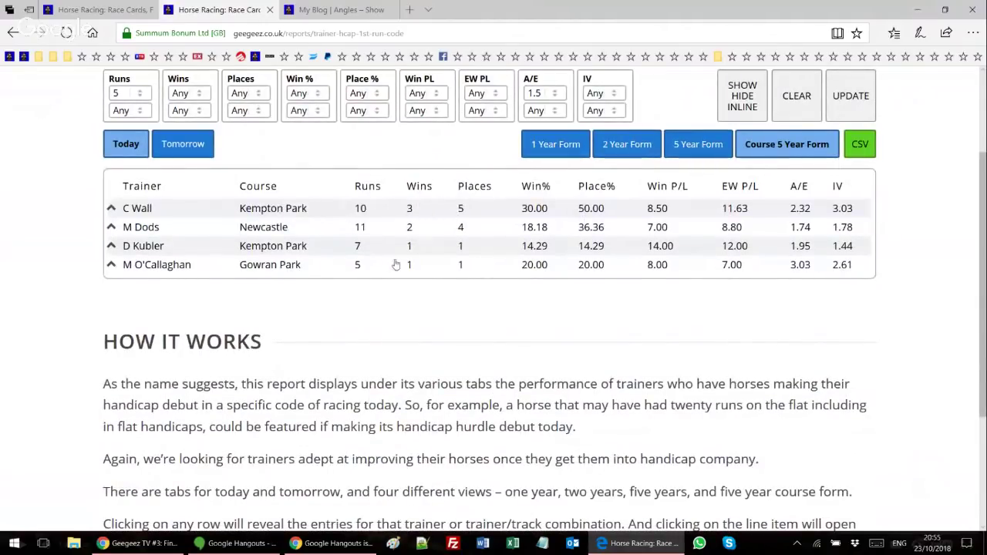
Open the Trainer 2yo First Start report and switch it to 2 Year Form.
{"action": "scroll", "coordinate": [396, 264], "scroll_direction": "up", "scroll_amount": 2}
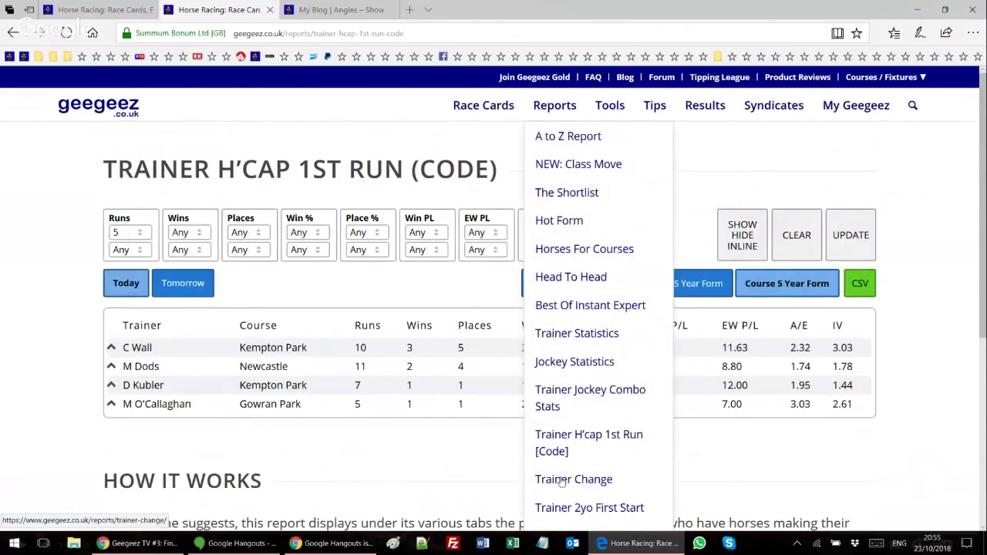
{"action": "scroll", "coordinate": [571, 386], "scroll_direction": "down", "scroll_amount": 3}
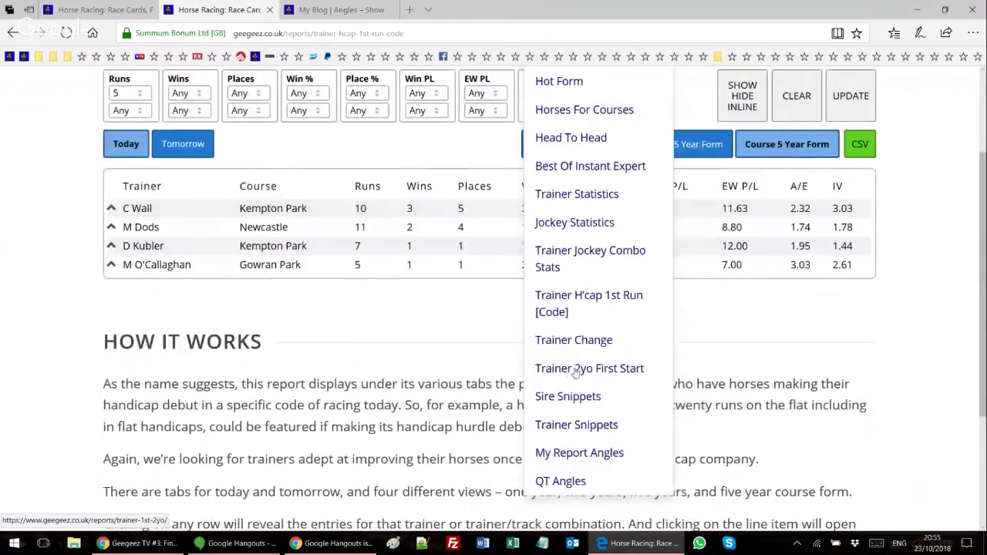
{"action": "left_click", "coordinate": [584, 373]}
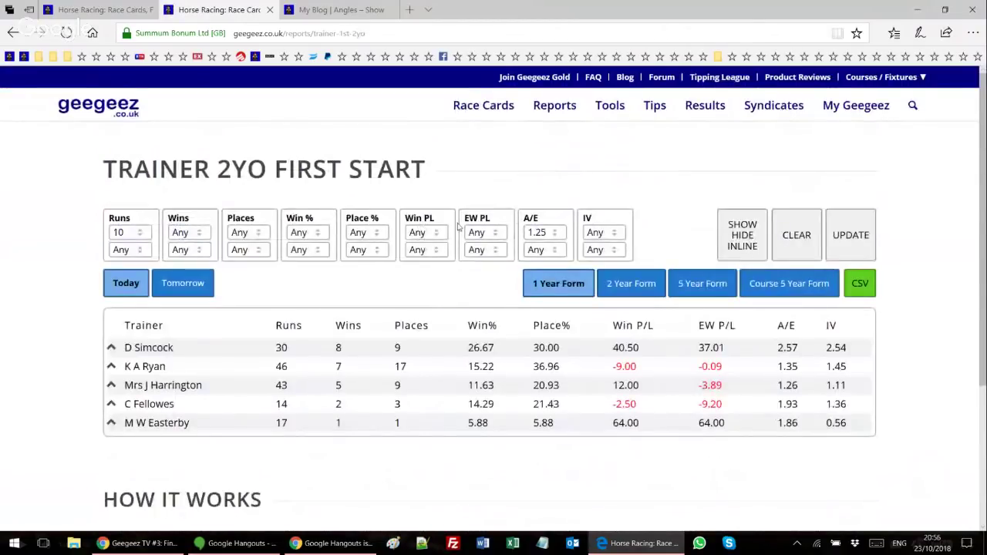
{"action": "left_click", "coordinate": [630, 286]}
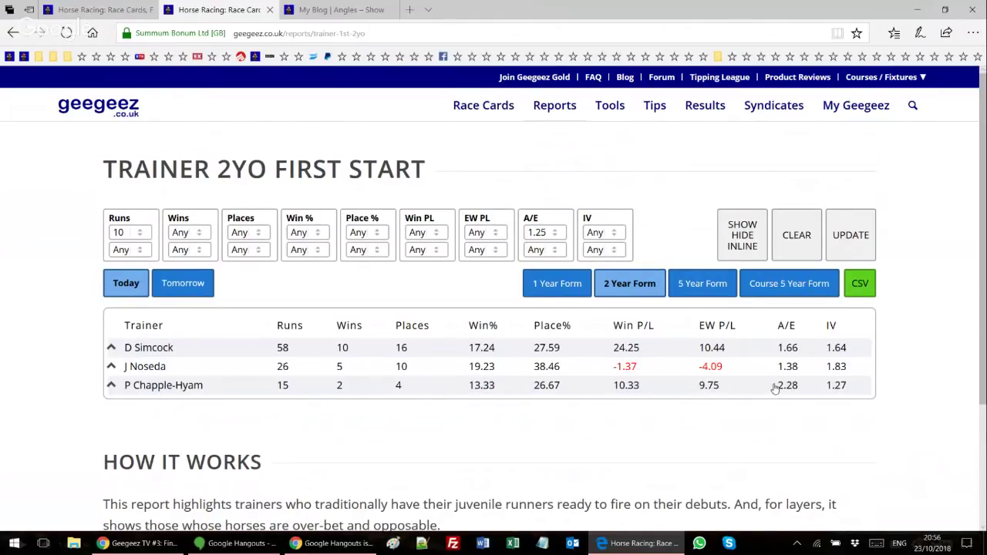
Expand and collapse the P Chapple-Hyam runners in the 2yo first start report.
{"action": "left_click", "coordinate": [146, 386]}
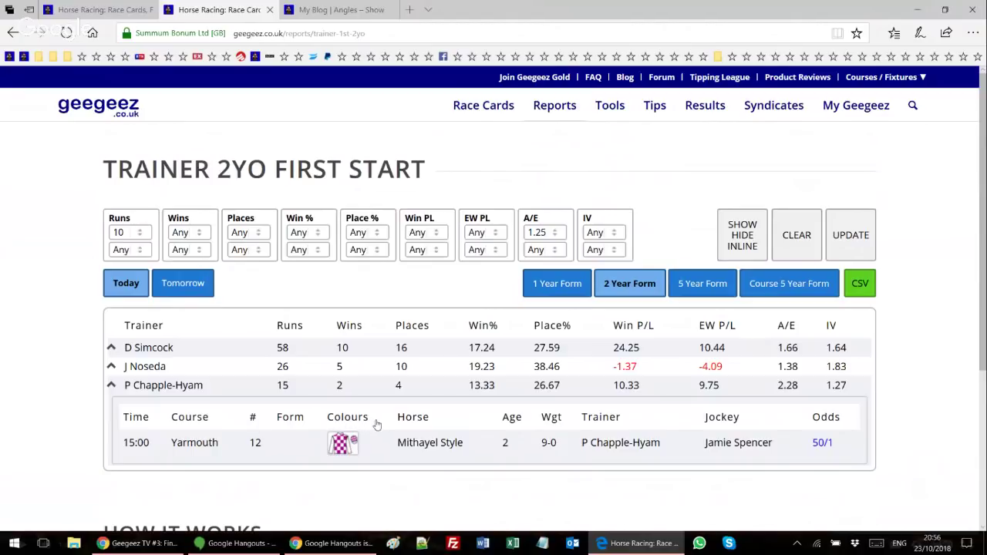
{"action": "left_click", "coordinate": [189, 388]}
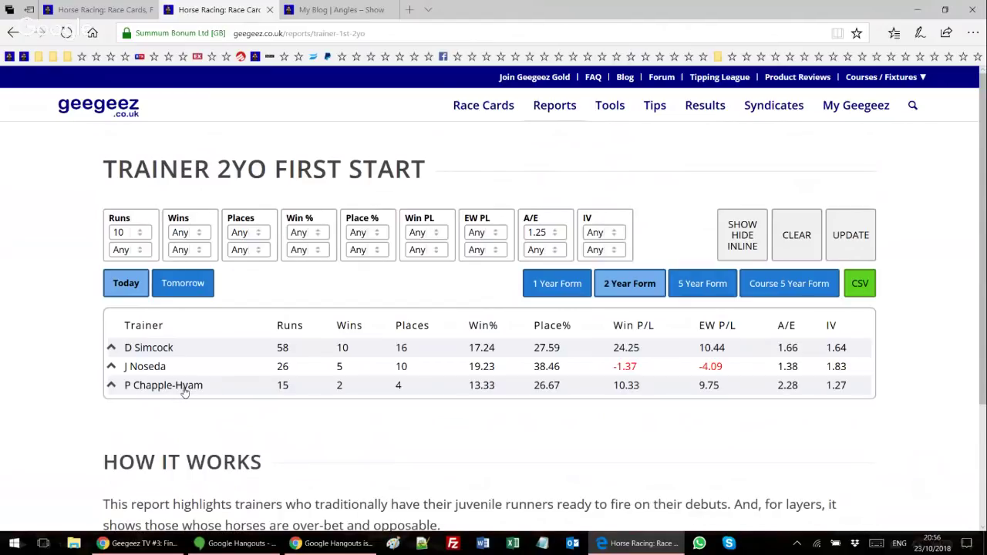
Expand the J Noseda runners, check the Kempton Park 19:10 result on the results page, and collapse the runners.
{"action": "left_click", "coordinate": [154, 373]}
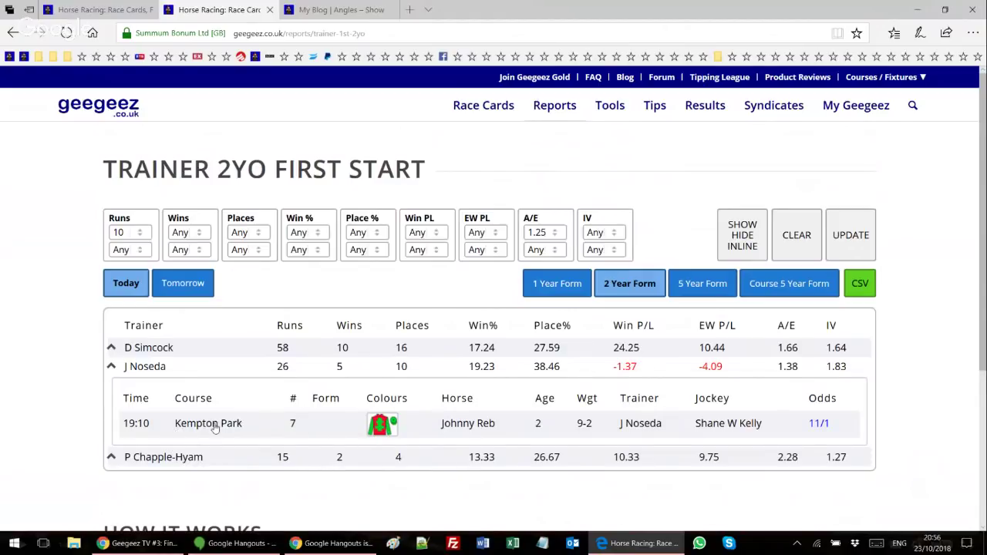
{"action": "left_click", "coordinate": [100, 10]}
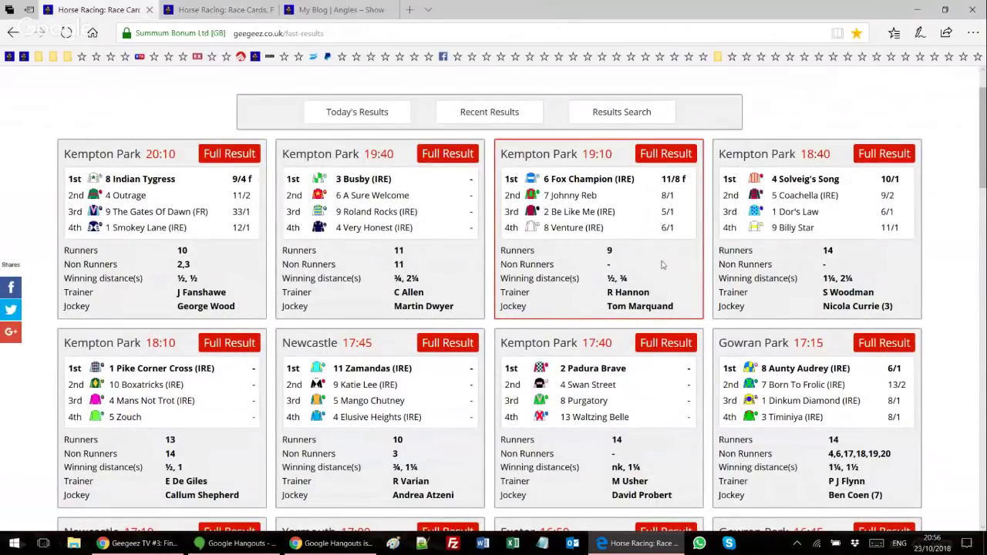
{"action": "left_click", "coordinate": [207, 6]}
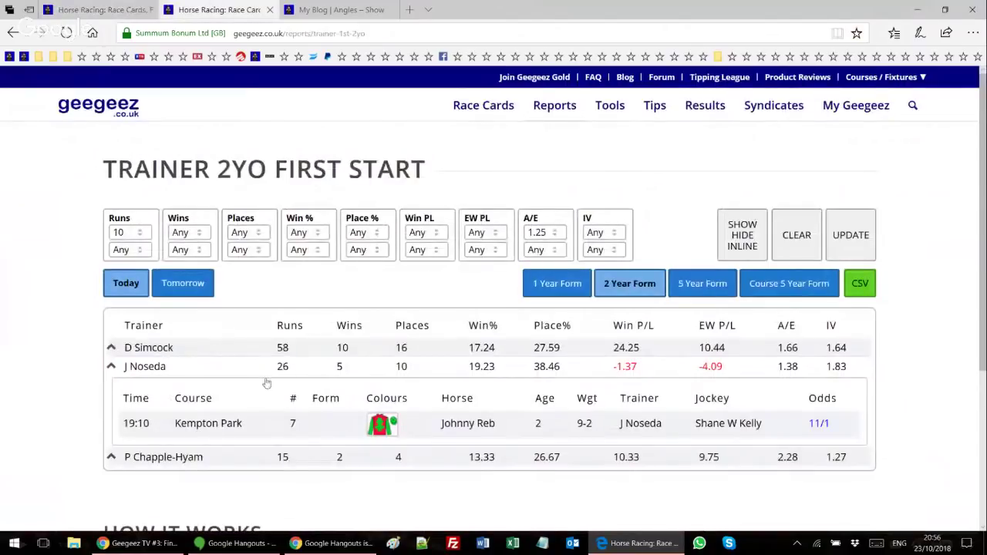
{"action": "left_click", "coordinate": [145, 368]}
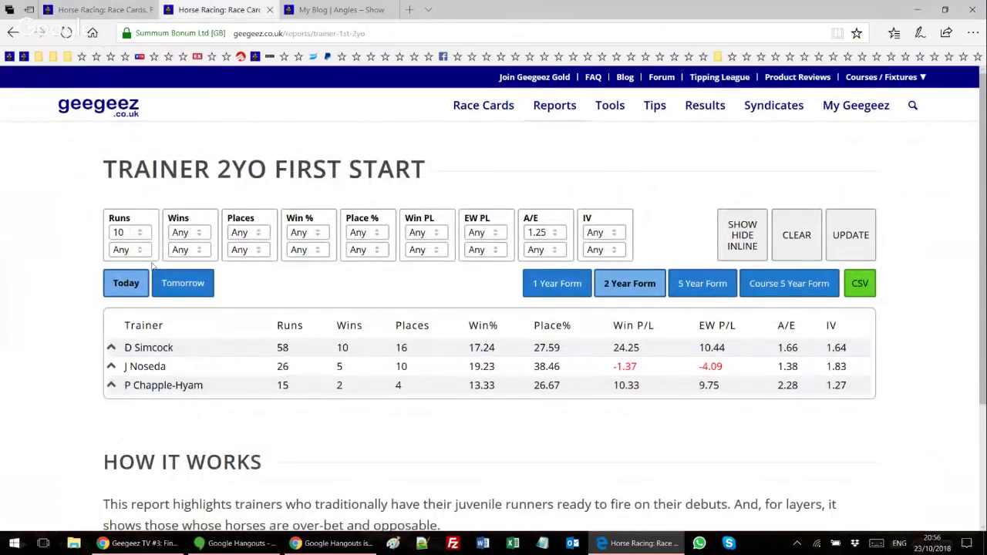
Expand the D Simcock runners and check the Yarmouth 14:00 result on the results page before returning to the report.
{"action": "left_click", "coordinate": [133, 352]}
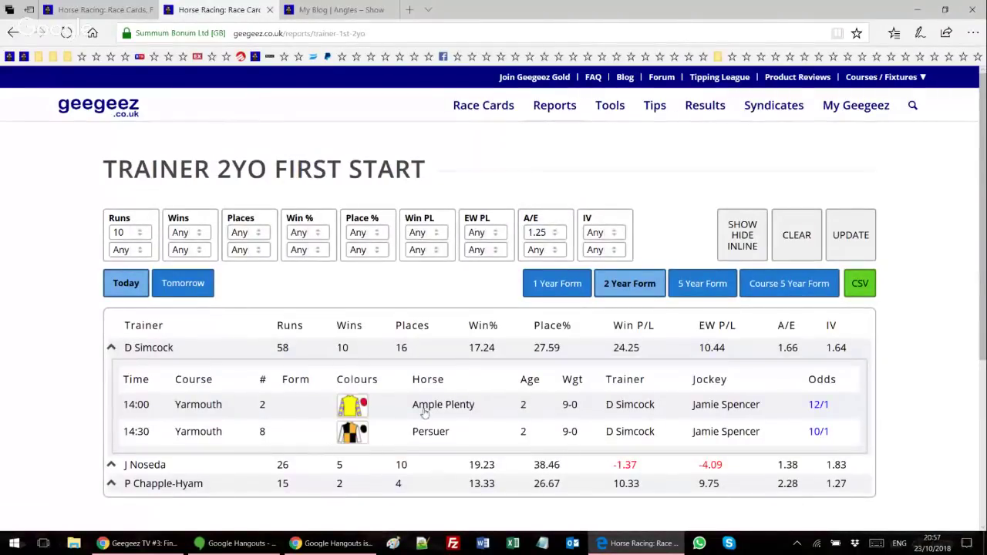
{"action": "left_click", "coordinate": [96, 10]}
{"action": "scroll", "coordinate": [378, 165], "scroll_direction": "down", "scroll_amount": 10}
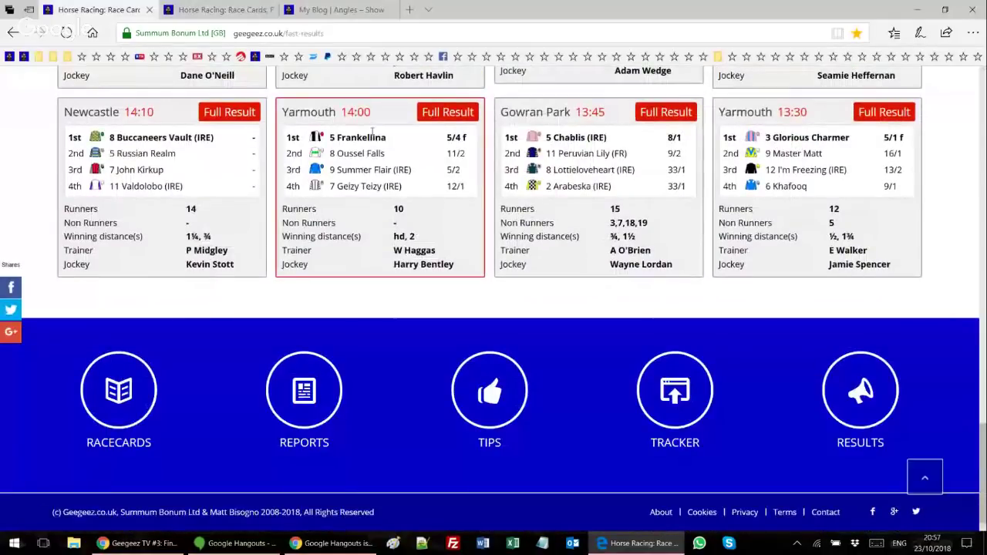
{"action": "left_click", "coordinate": [216, 9]}
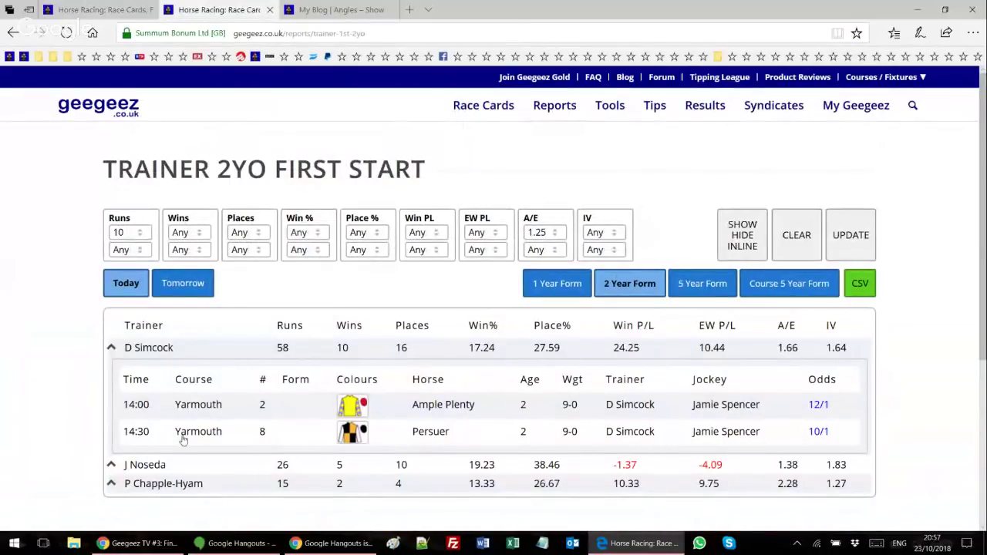
Open the Sire Snippets report.
{"action": "mouse_move", "coordinate": [556, 105]}
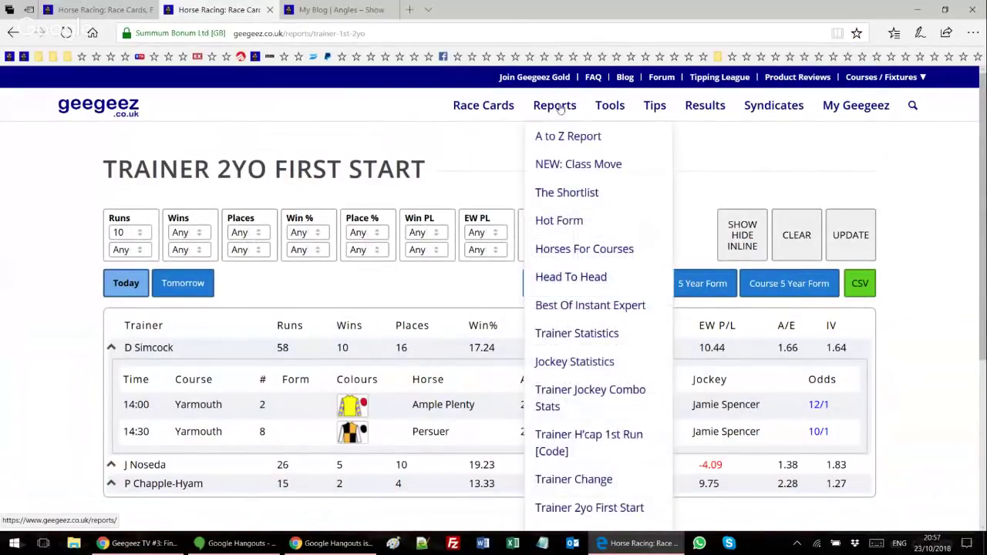
{"action": "scroll", "coordinate": [595, 365], "scroll_direction": "down", "scroll_amount": 2}
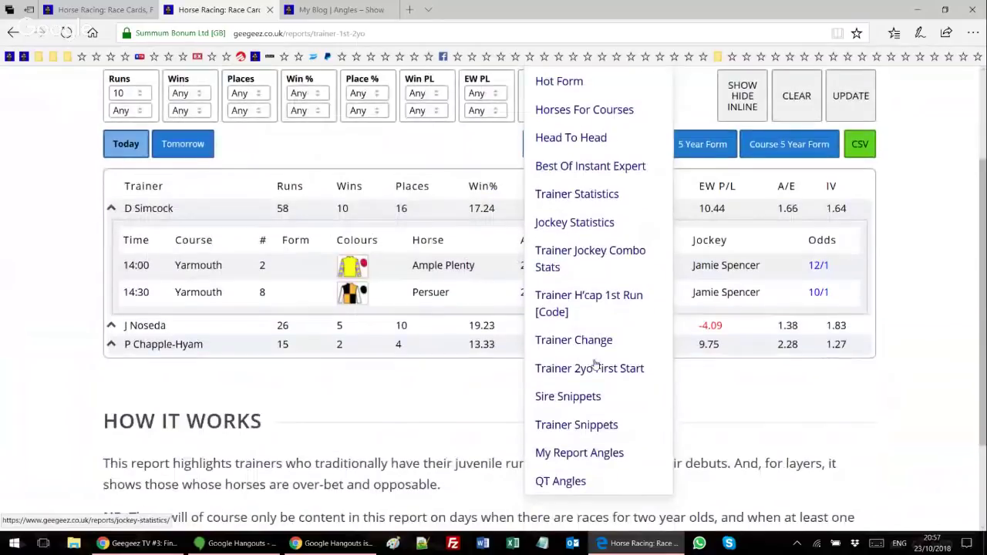
{"action": "mouse_move", "coordinate": [564, 455]}
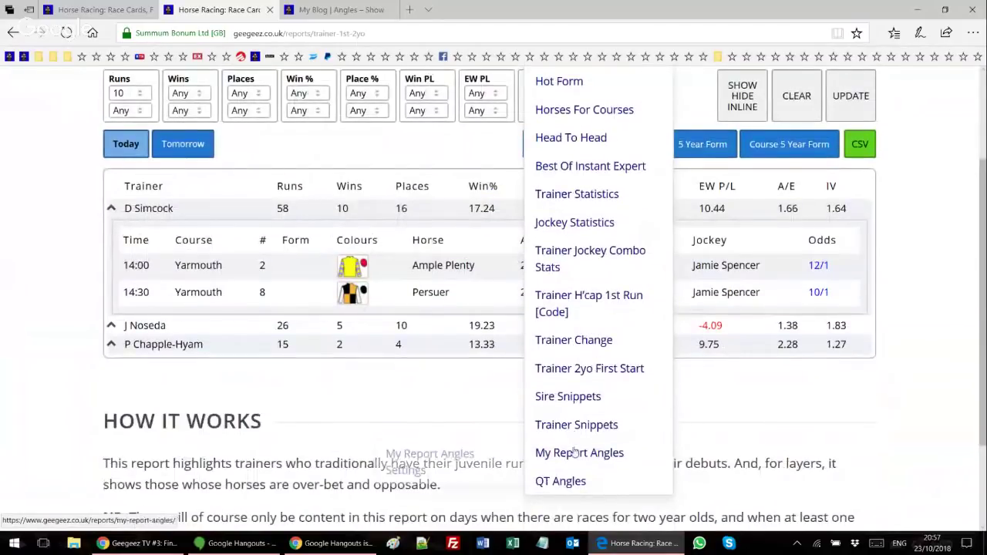
{"action": "left_click", "coordinate": [577, 399]}
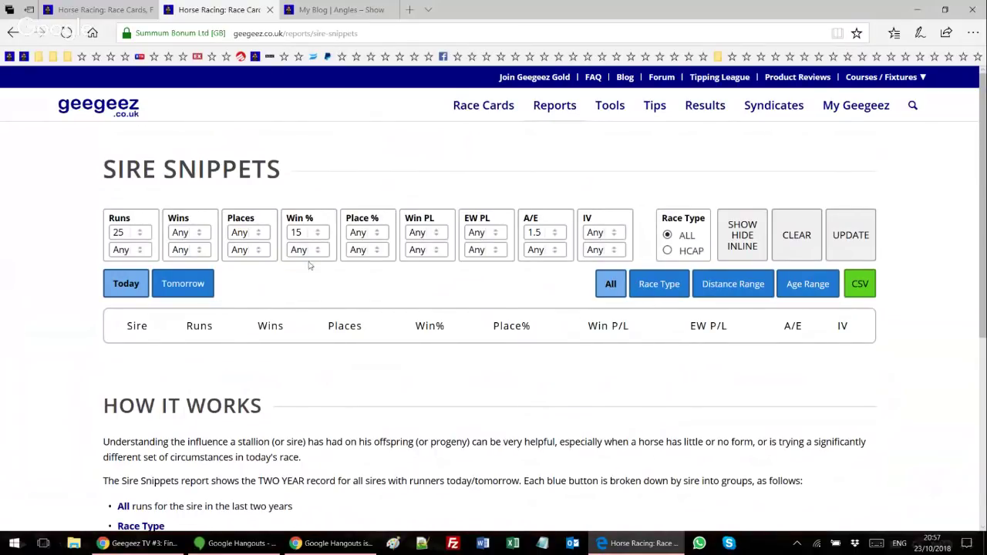
Break today's Sire Snippets down by Race Type and expand the Pasternak runners.
{"action": "left_click", "coordinate": [158, 291]}
{"action": "left_click", "coordinate": [126, 292]}
{"action": "left_click", "coordinate": [659, 287]}
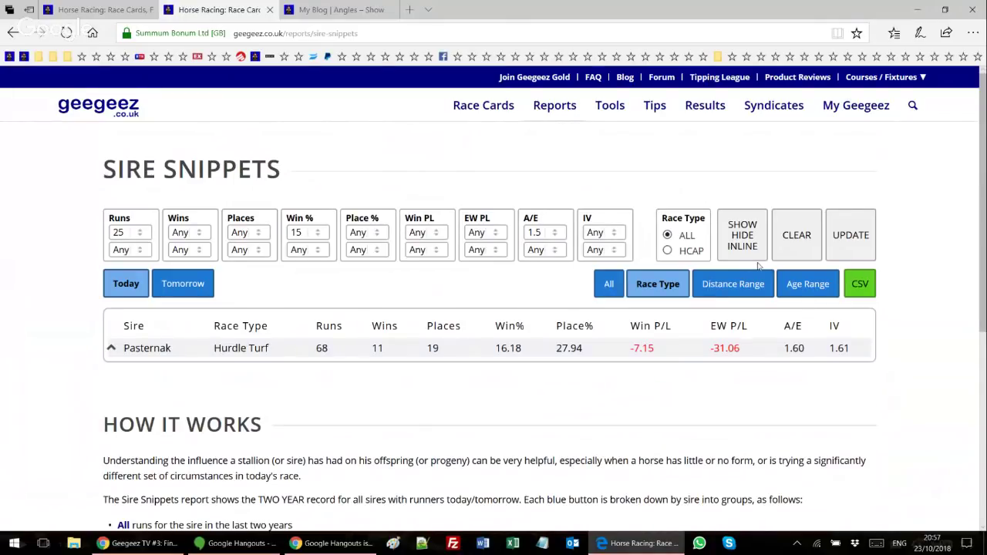
{"action": "left_click", "coordinate": [137, 351]}
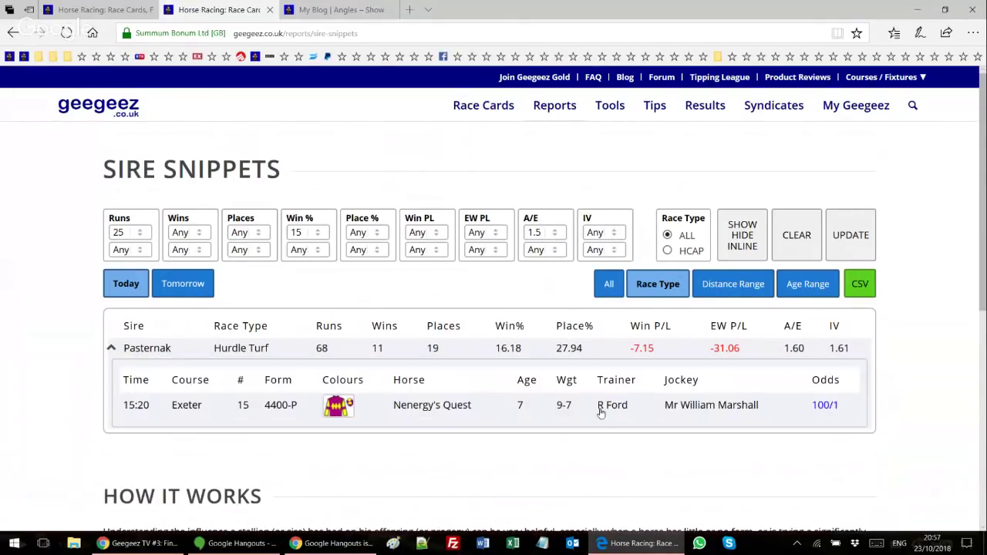
Switch Sire Snippets to Age Range and show all runners inline.
{"action": "left_click", "coordinate": [735, 285]}
{"action": "left_click", "coordinate": [794, 285]}
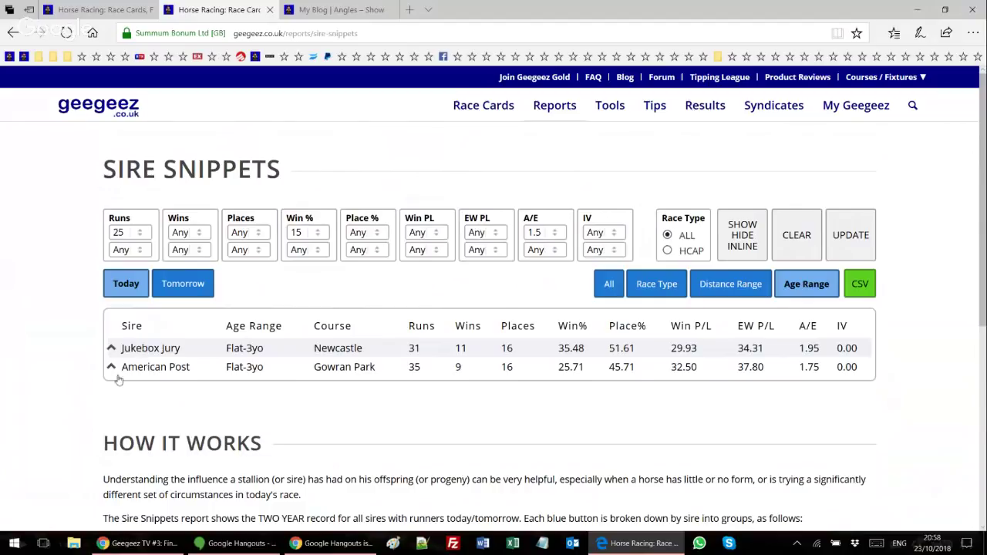
{"action": "left_click", "coordinate": [746, 236]}
{"action": "scroll", "coordinate": [475, 261], "scroll_direction": "down", "scroll_amount": 2}
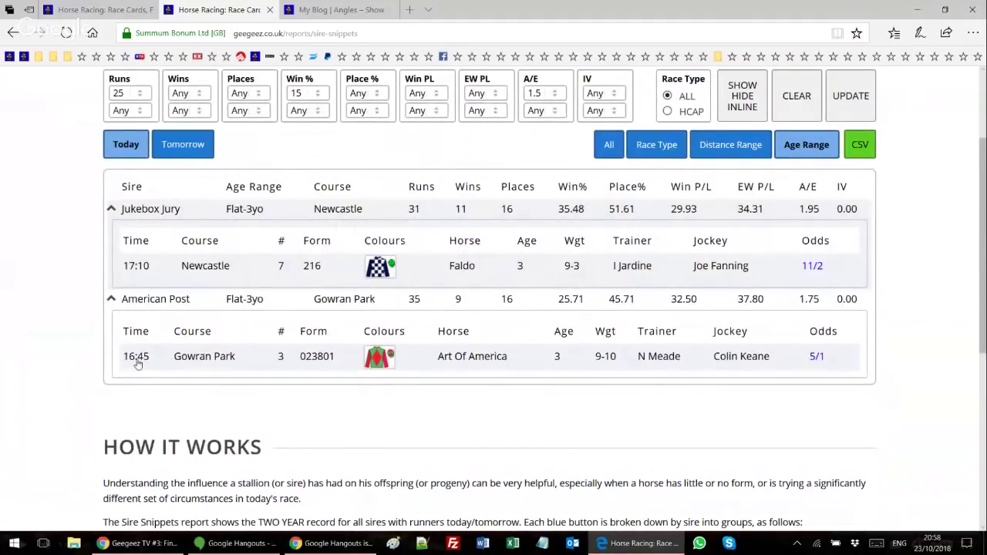
Check the Gowran Park 16:45 and Newcastle 17:10 results on the results page, and return to Sire Snippets.
{"action": "left_click", "coordinate": [84, 9]}
{"action": "scroll", "coordinate": [324, 207], "scroll_direction": "up", "scroll_amount": 10}
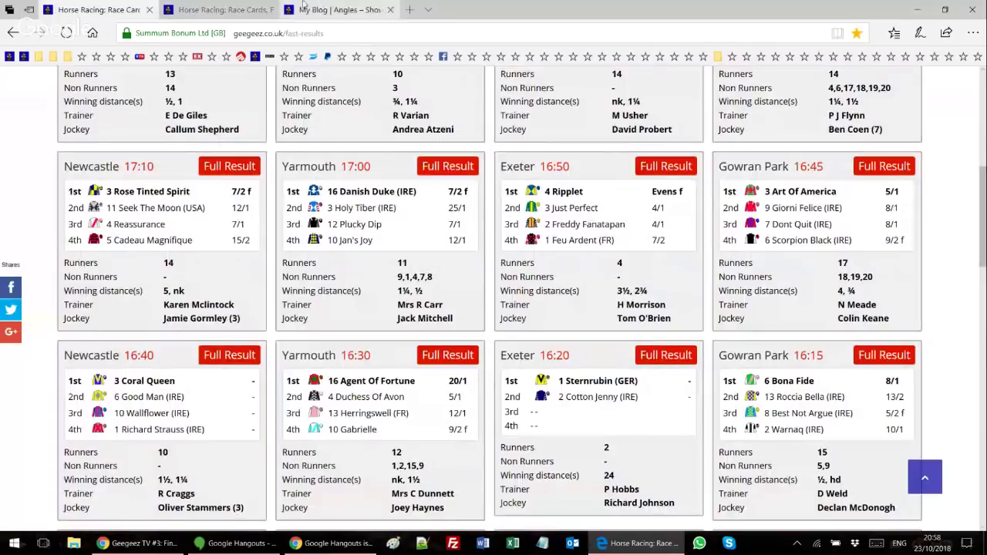
{"action": "left_click_drag", "start_coordinate": [100, 10], "coordinate": [243, 5]}
{"action": "left_click", "coordinate": [243, 5]}
{"action": "scroll", "coordinate": [378, 370], "scroll_direction": "up", "scroll_amount": 2}
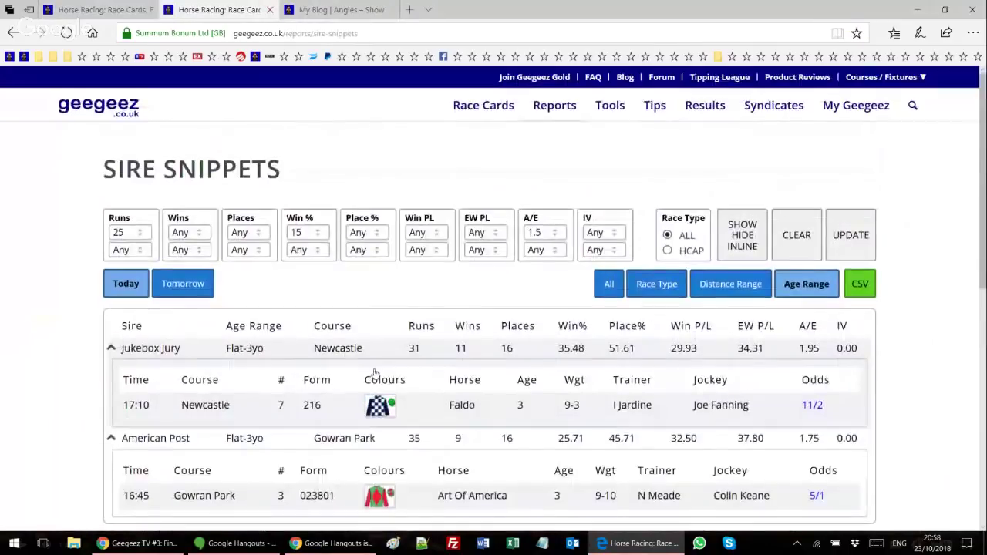
Show tomorrow's Sire Snippets by Race Type and expand the Fame And Glory runners.
{"action": "scroll", "coordinate": [380, 322], "scroll_direction": "down", "scroll_amount": 1}
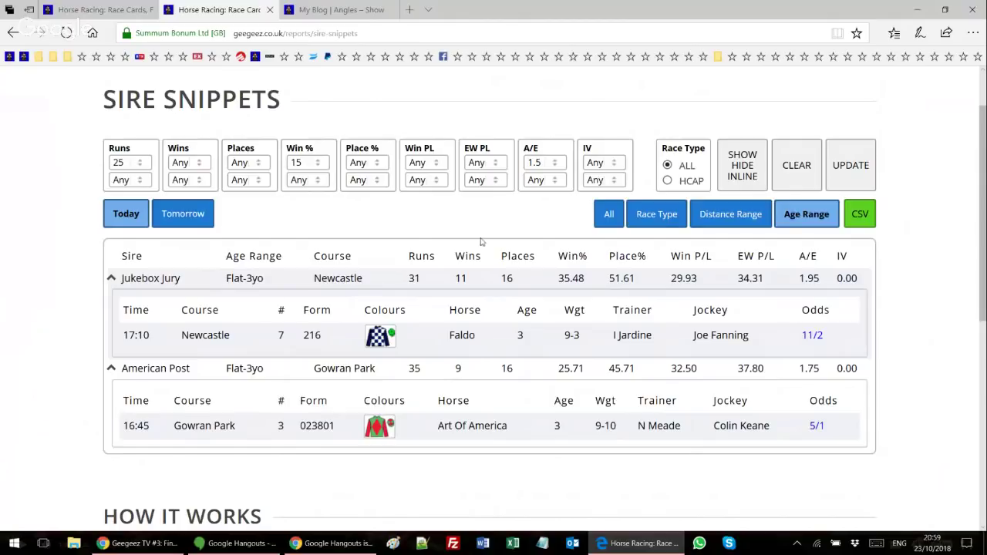
{"action": "left_click", "coordinate": [188, 217]}
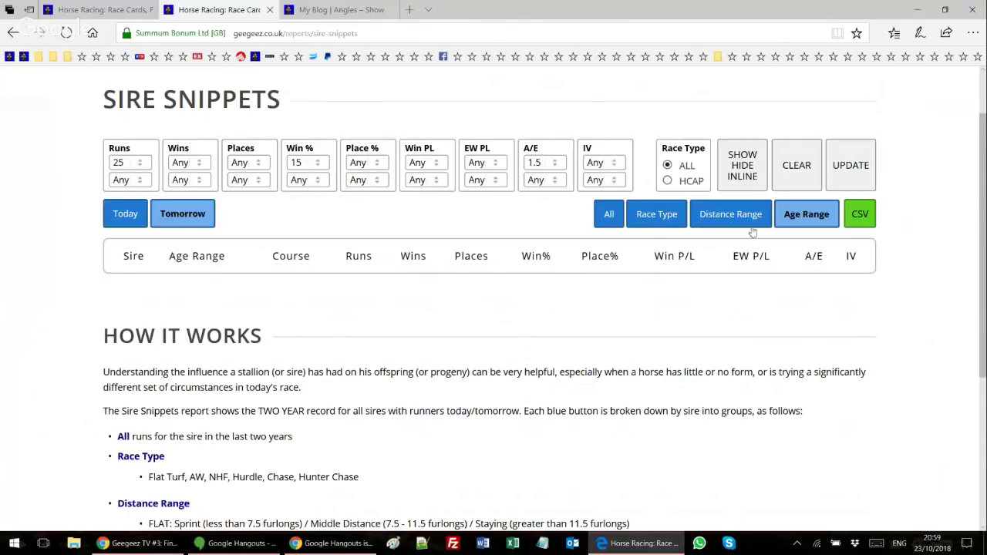
{"action": "left_click", "coordinate": [729, 216]}
{"action": "left_click", "coordinate": [660, 215]}
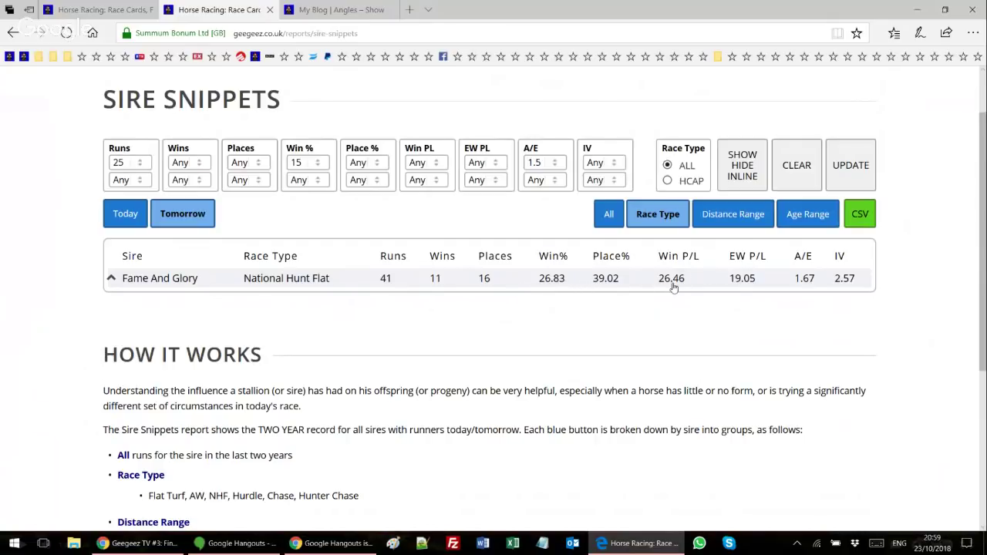
{"action": "left_click", "coordinate": [172, 279]}
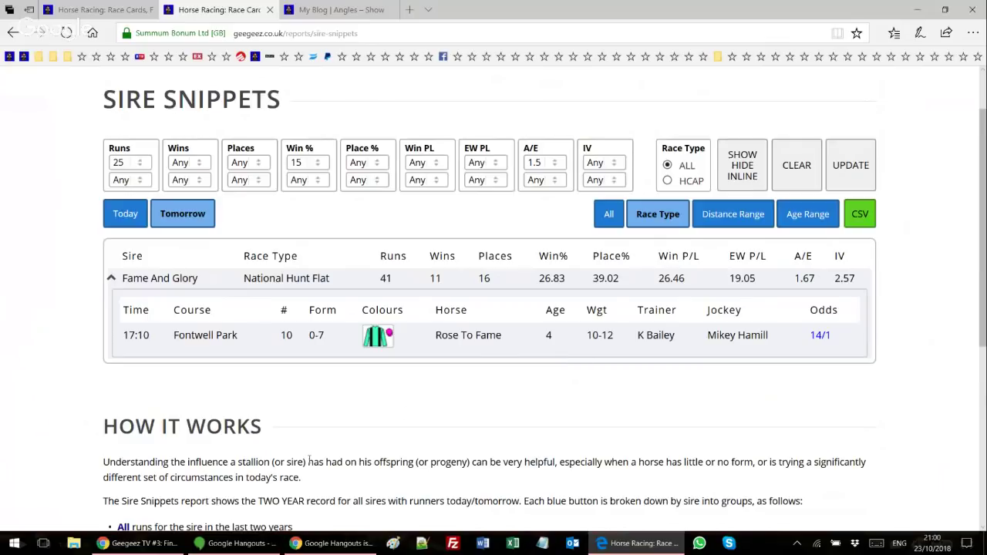
Open the Trainer Snippets report and look through today's full list of trainers.
{"action": "scroll", "coordinate": [309, 462], "scroll_direction": "up", "scroll_amount": 1}
{"action": "mouse_move", "coordinate": [549, 114]}
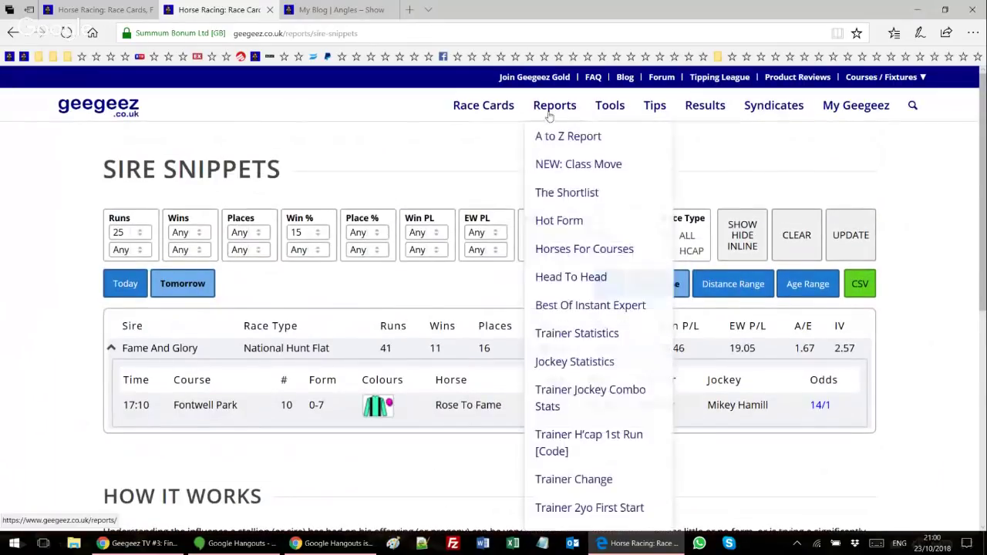
{"action": "scroll", "coordinate": [575, 308], "scroll_direction": "down", "scroll_amount": 3}
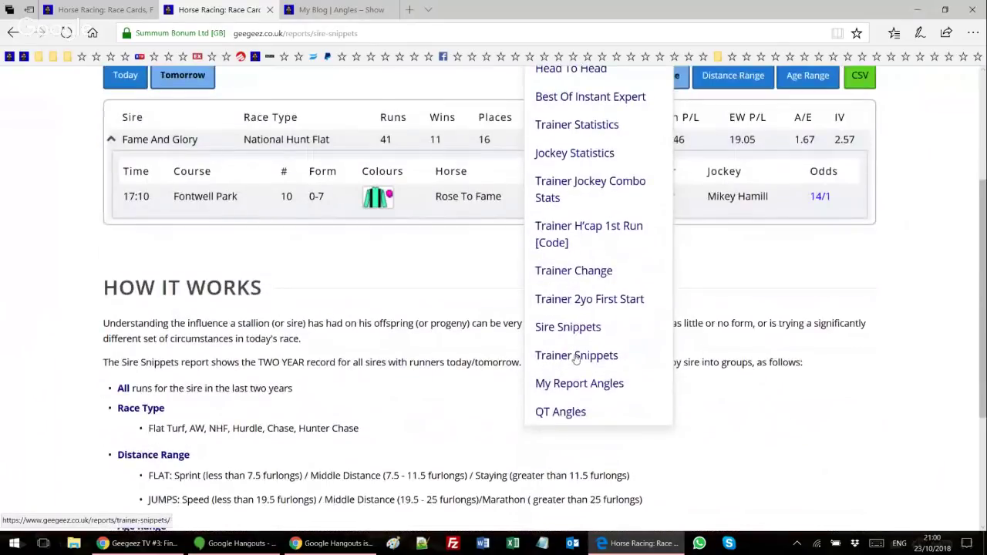
{"action": "left_click", "coordinate": [576, 356]}
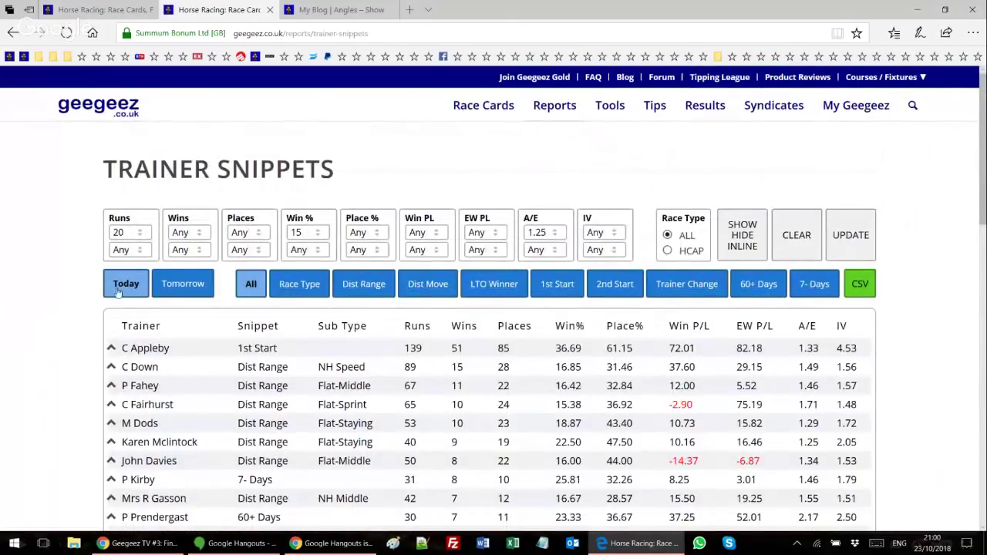
{"action": "scroll", "coordinate": [255, 277], "scroll_direction": "down", "scroll_amount": 2}
{"action": "scroll", "coordinate": [256, 272], "scroll_direction": "up", "scroll_amount": 1}
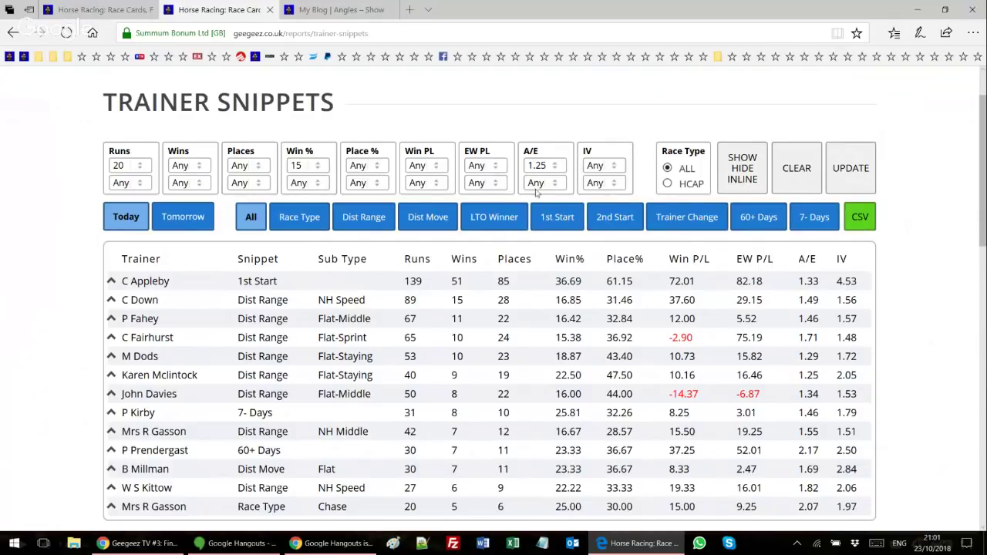
Switch Trainer Snippets to 1st Start, and expand and collapse the C Appleby runners.
{"action": "left_click", "coordinate": [553, 219]}
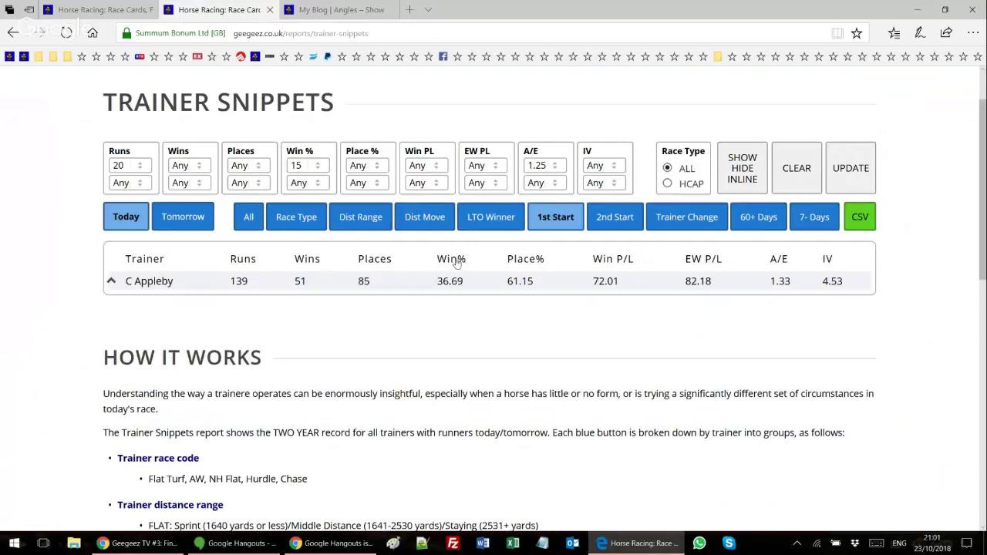
{"action": "left_click", "coordinate": [156, 285]}
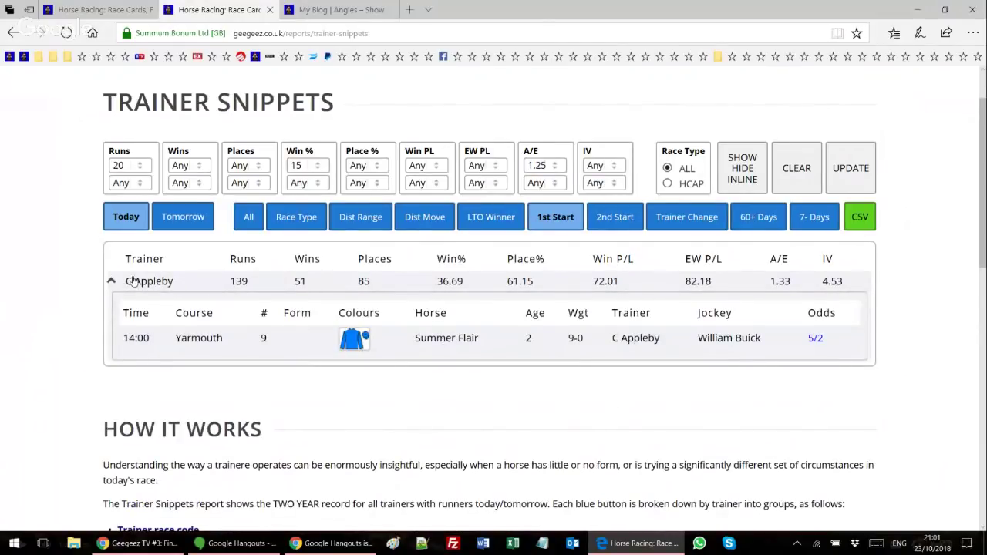
{"action": "left_click", "coordinate": [204, 283]}
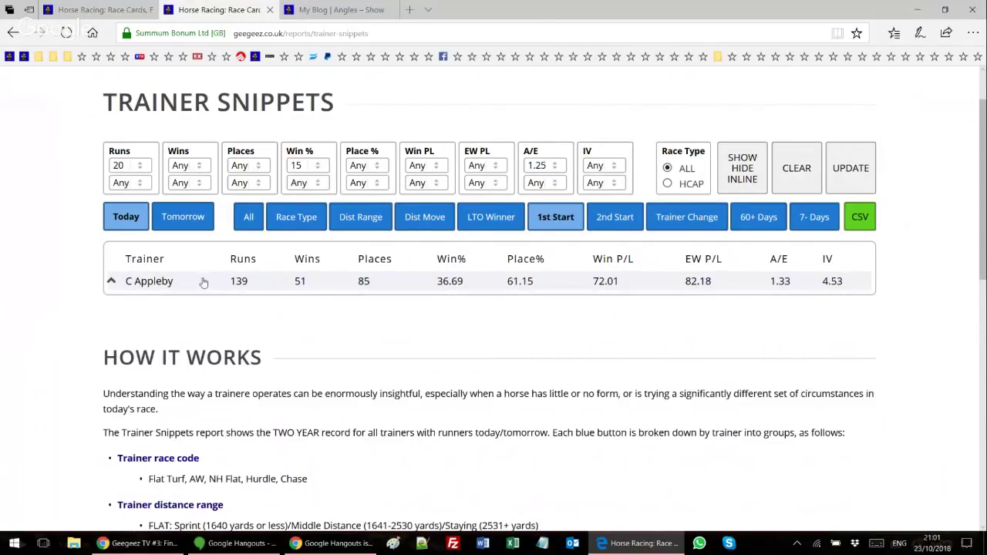
Restrict the 1st Start snippets to handicaps with all numeric filters cleared, and expand the R Hannon runners.
{"action": "left_click", "coordinate": [667, 185]}
{"action": "left_click", "coordinate": [833, 186]}
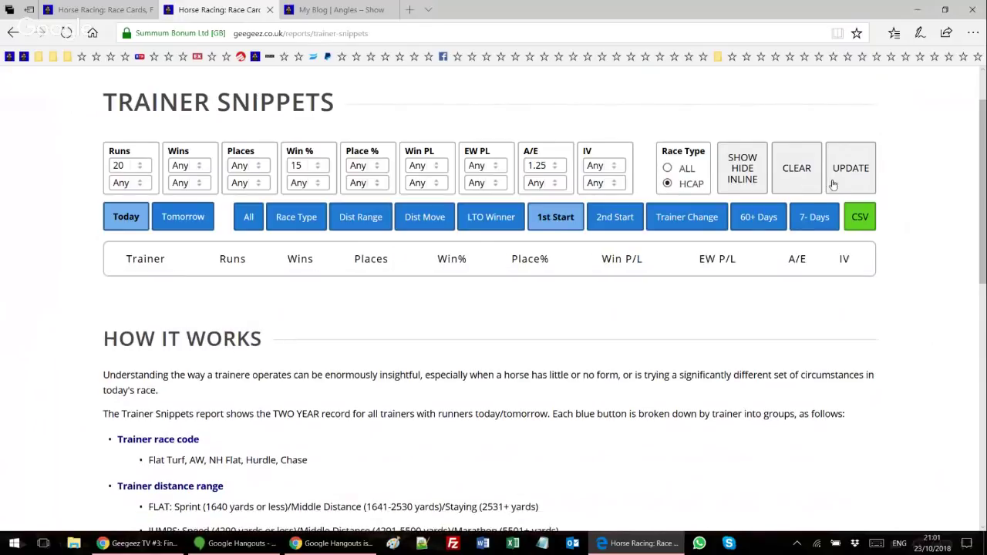
{"action": "left_click", "coordinate": [796, 173]}
{"action": "left_click", "coordinate": [843, 180]}
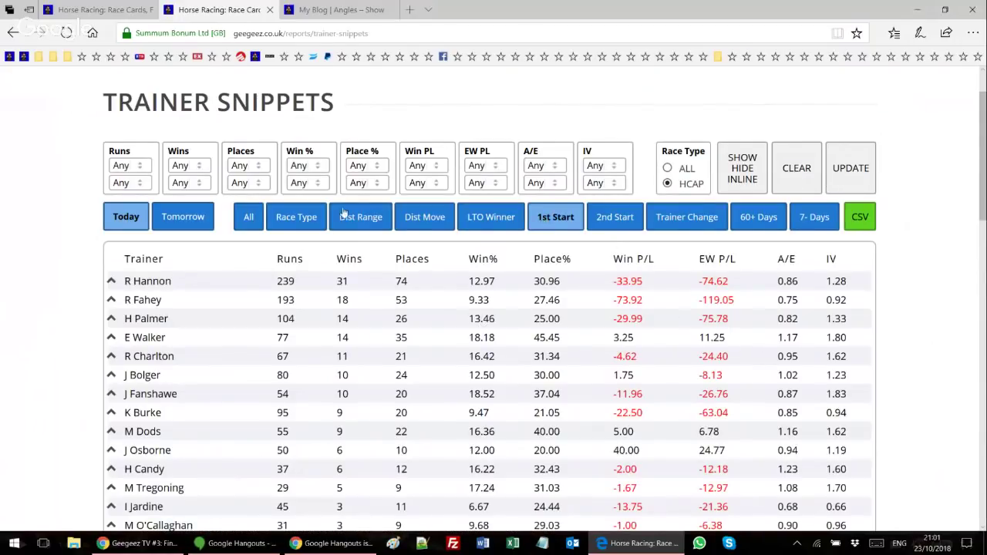
{"action": "left_click", "coordinate": [126, 282]}
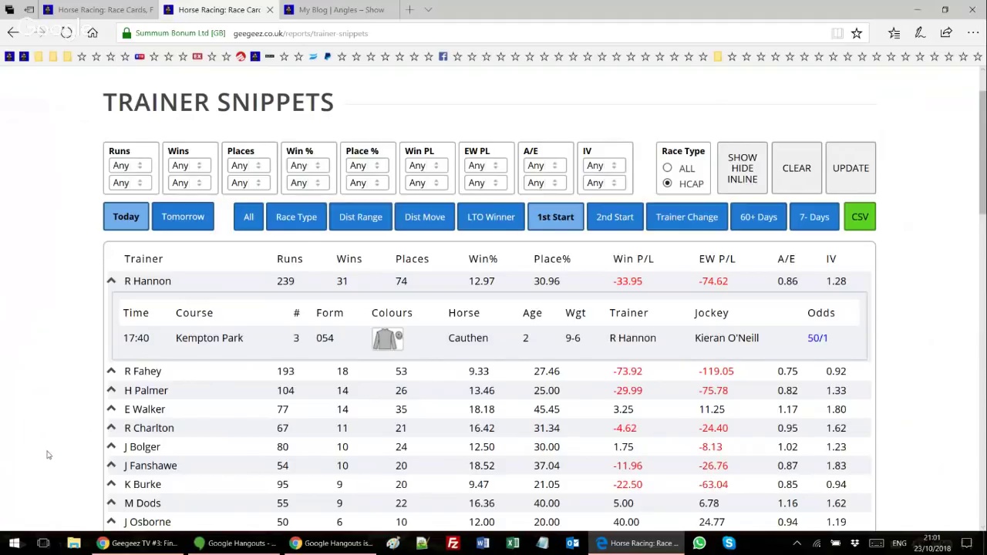
Switch Trainer Snippets to 2nd Start and filter the list to a minimum A/E of 1.25.
{"action": "left_click", "coordinate": [625, 216]}
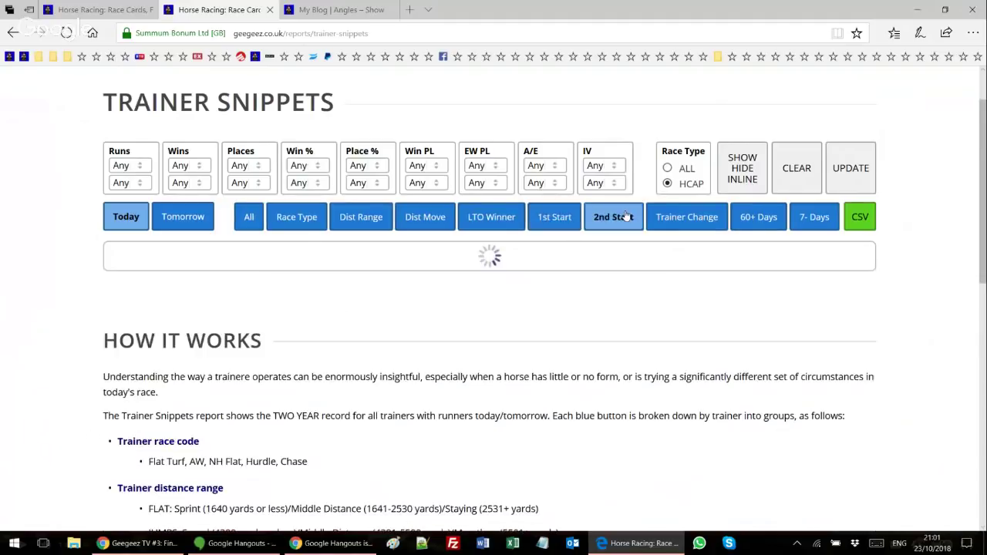
{"action": "left_click", "coordinate": [540, 168]}
{"action": "left_click", "coordinate": [538, 126]}
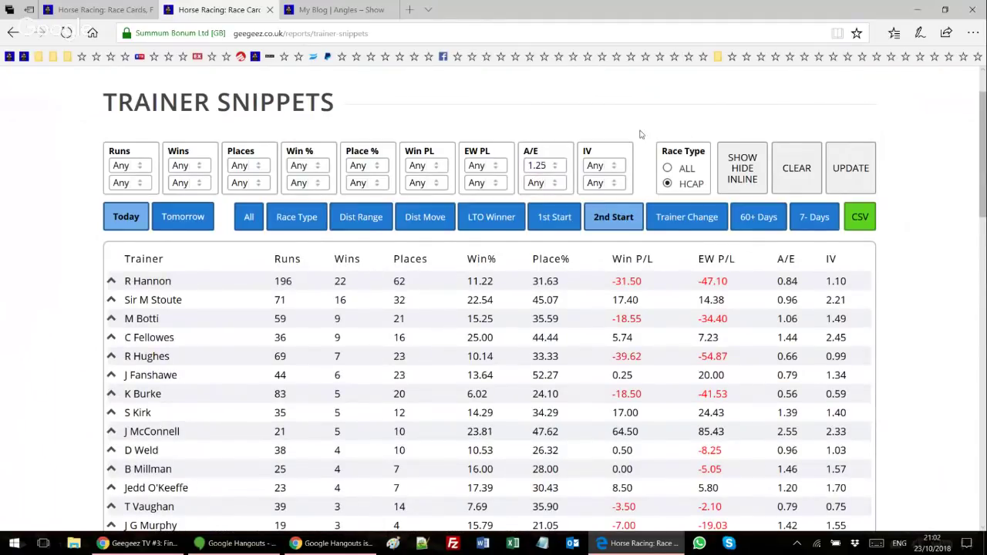
{"action": "left_click", "coordinate": [849, 168]}
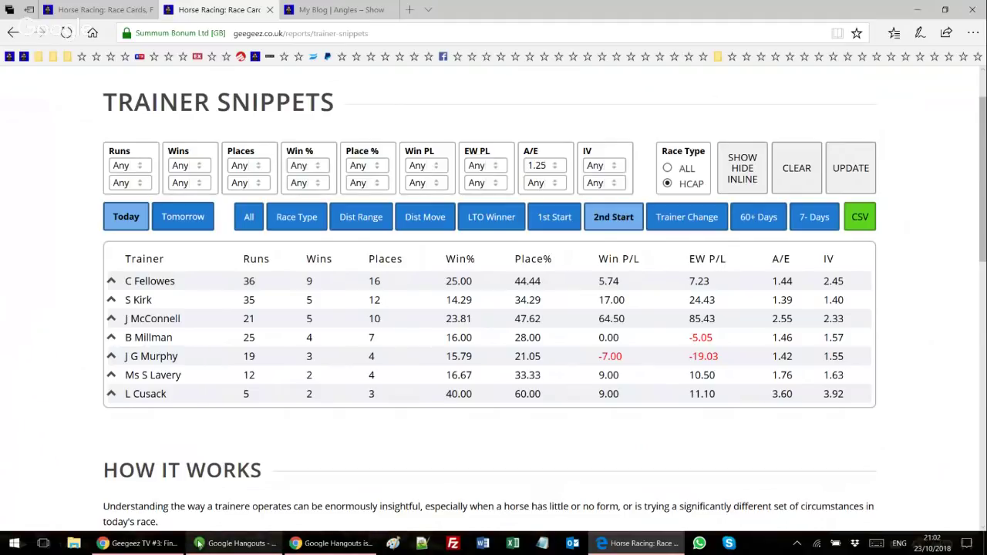
Switch to the Google Hangouts broadcast window.
{"action": "left_click", "coordinate": [232, 543]}
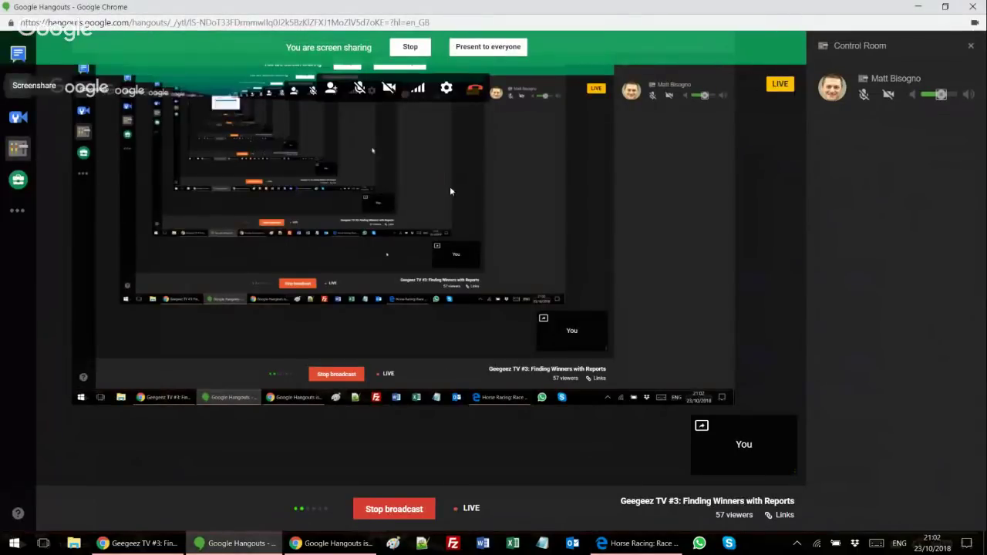
Stop the screen share in the Google Hangouts broadcast.
{"action": "left_click", "coordinate": [422, 51]}
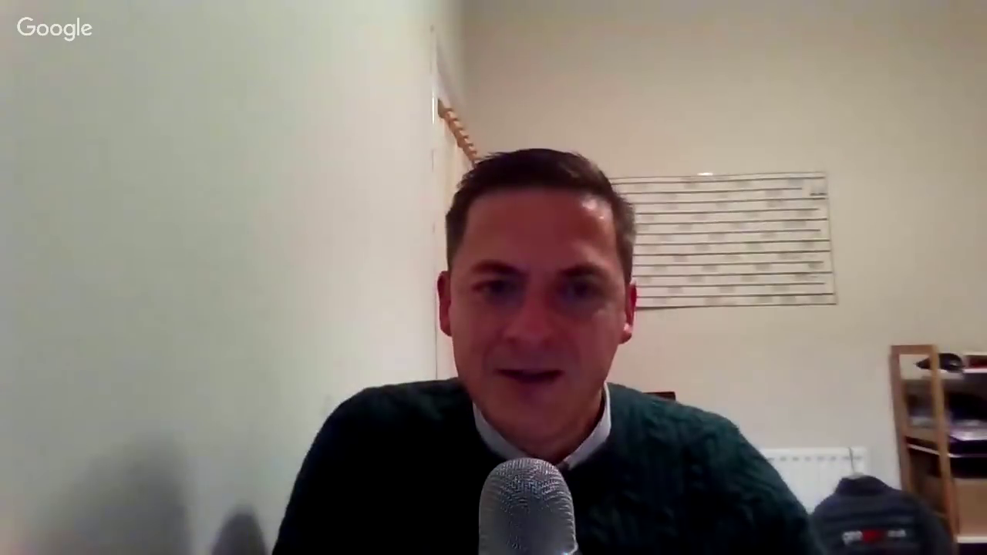
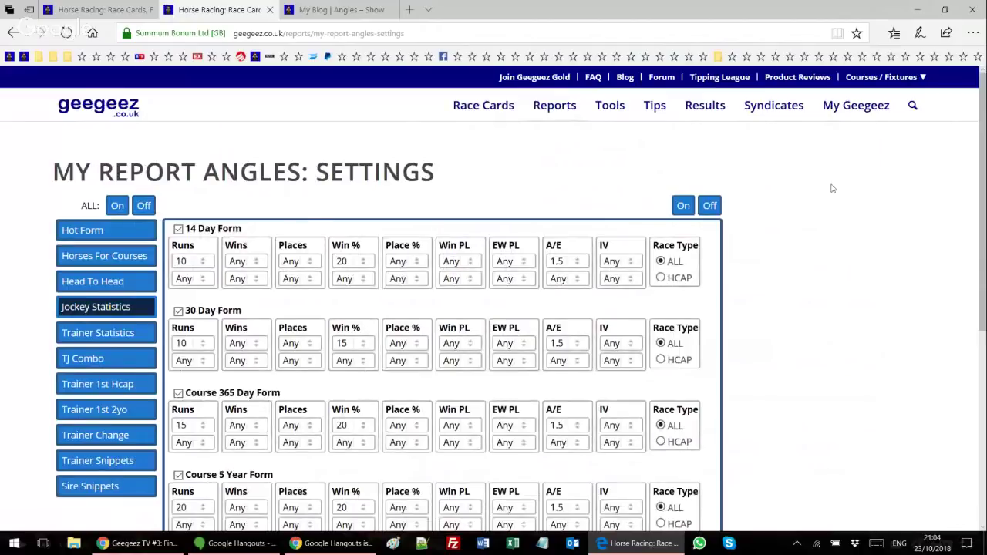
Look over the Jockey Statistics angle settings and open the Trainer Jockey Combo Stats report on the results page.
{"action": "scroll", "coordinate": [831, 193], "scroll_direction": "down", "scroll_amount": 1}
{"action": "left_click_drag", "start_coordinate": [983, 183], "coordinate": [978, 213]}
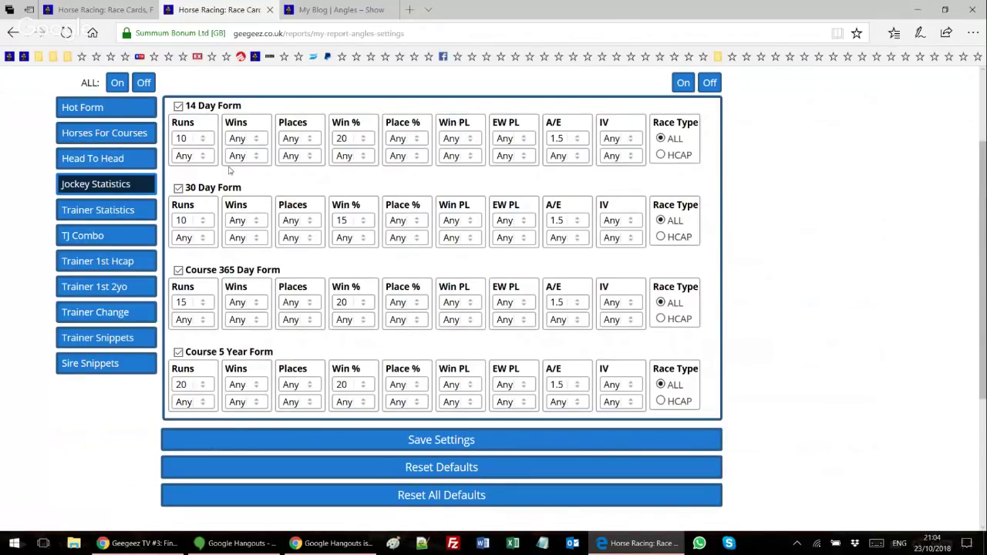
{"action": "left_click", "coordinate": [89, 10]}
{"action": "mouse_move", "coordinate": [555, 108]}
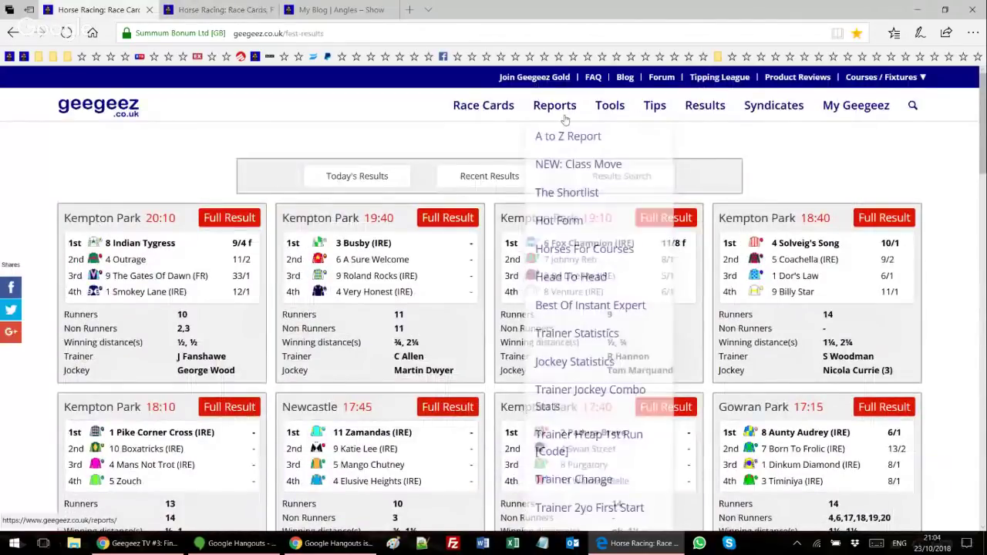
{"action": "left_click", "coordinate": [557, 396]}
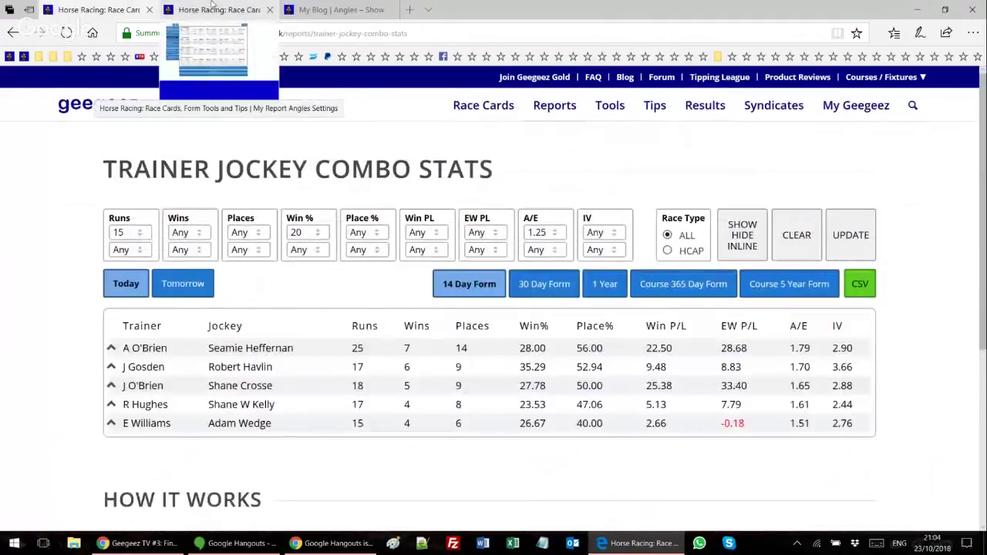
Display the TJ Combo settings on the My Report Angles settings page.
{"action": "left_click", "coordinate": [213, 8]}
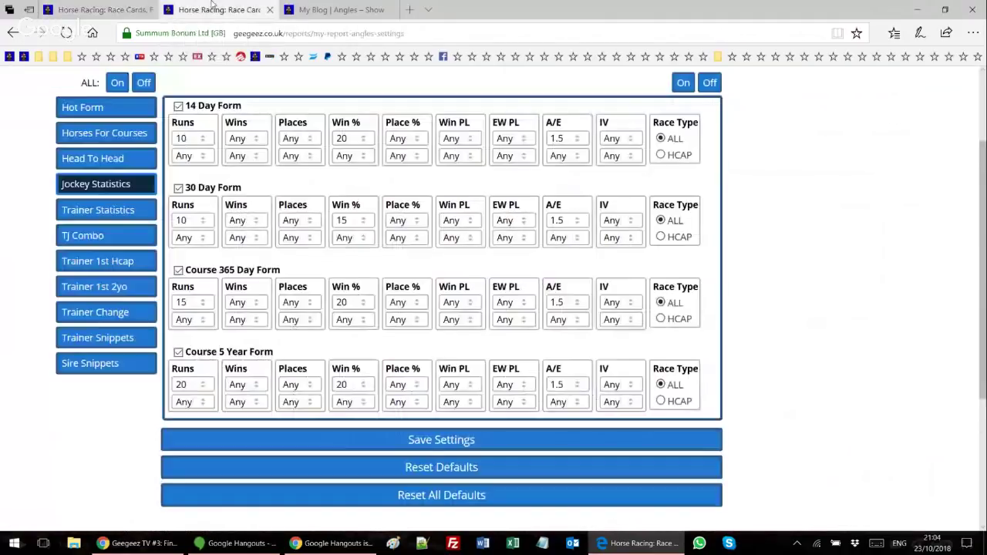
{"action": "left_click", "coordinate": [87, 236]}
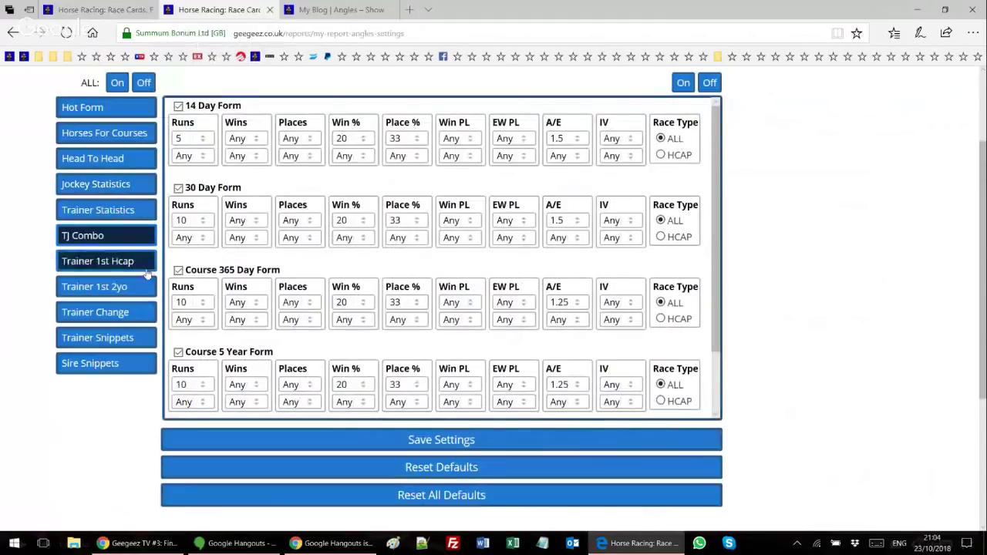
{"action": "scroll", "coordinate": [352, 281], "scroll_direction": "down", "scroll_amount": 1}
{"action": "scroll", "coordinate": [353, 281], "scroll_direction": "up", "scroll_amount": 1}
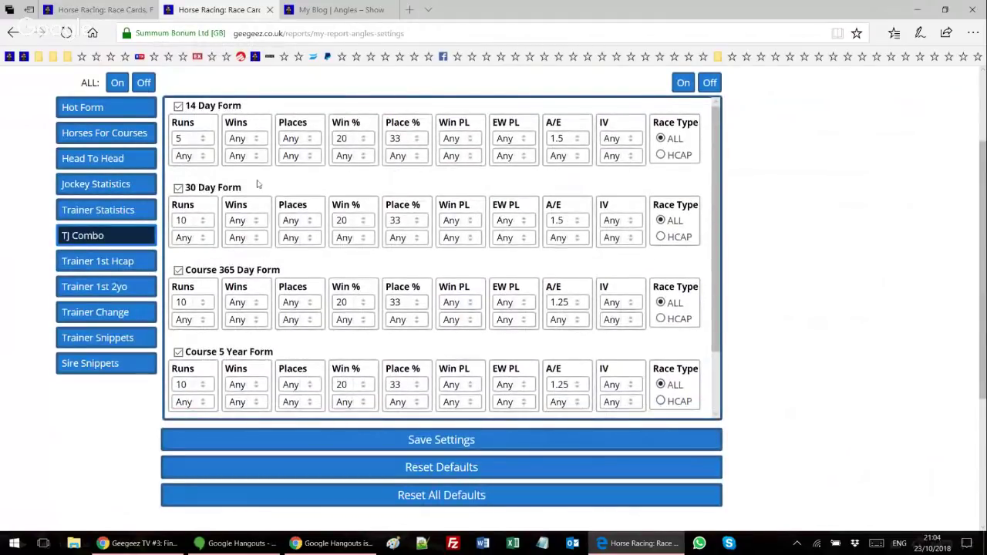
Return to the Trainer Jockey Combo Stats report and switch it to Course 5 Year Form.
{"action": "key", "text": "ctrl+shift+Tab"}
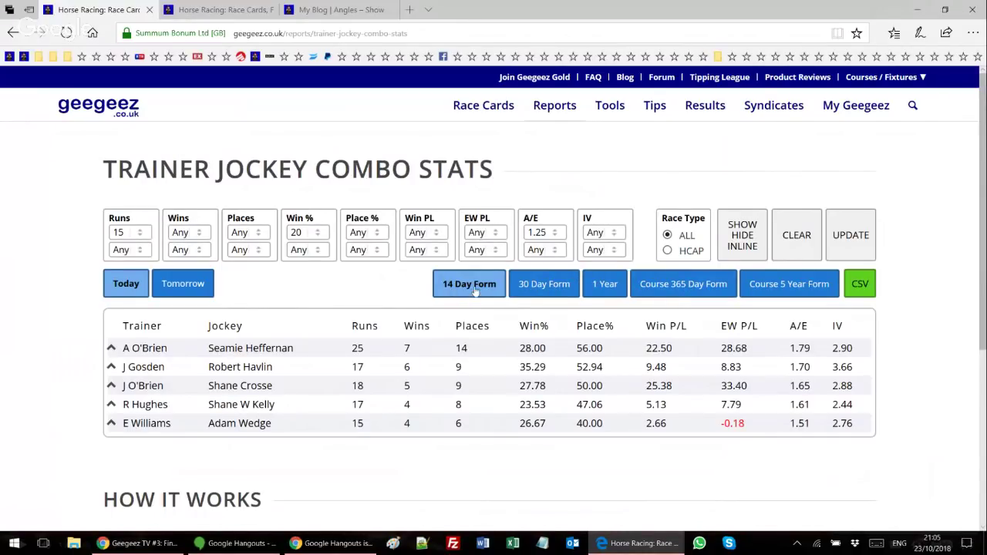
{"action": "left_click", "coordinate": [786, 293]}
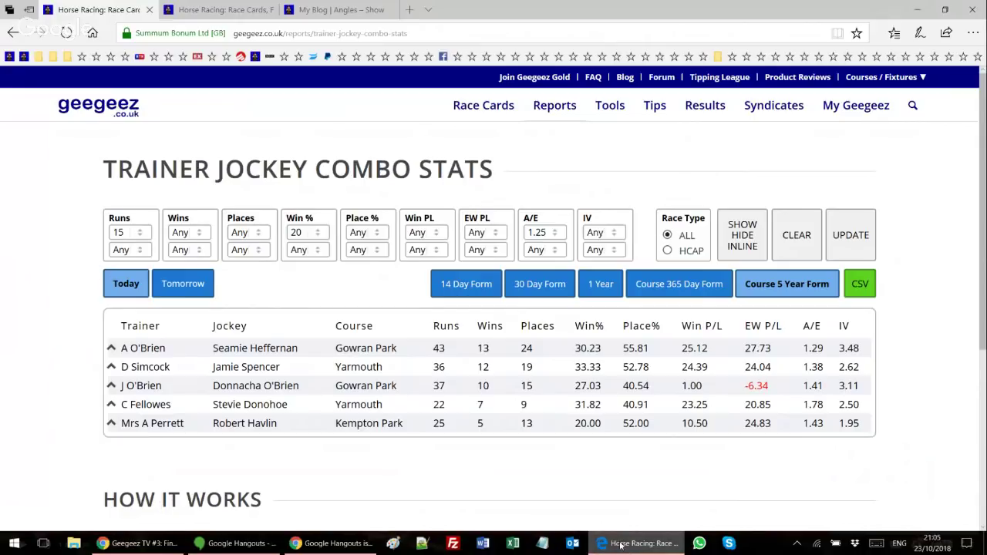
Review the TJ Combo thresholds from 14 Day to 1 Year Form in My Report Angles, including the save and reset options.
{"action": "left_click", "coordinate": [220, 10]}
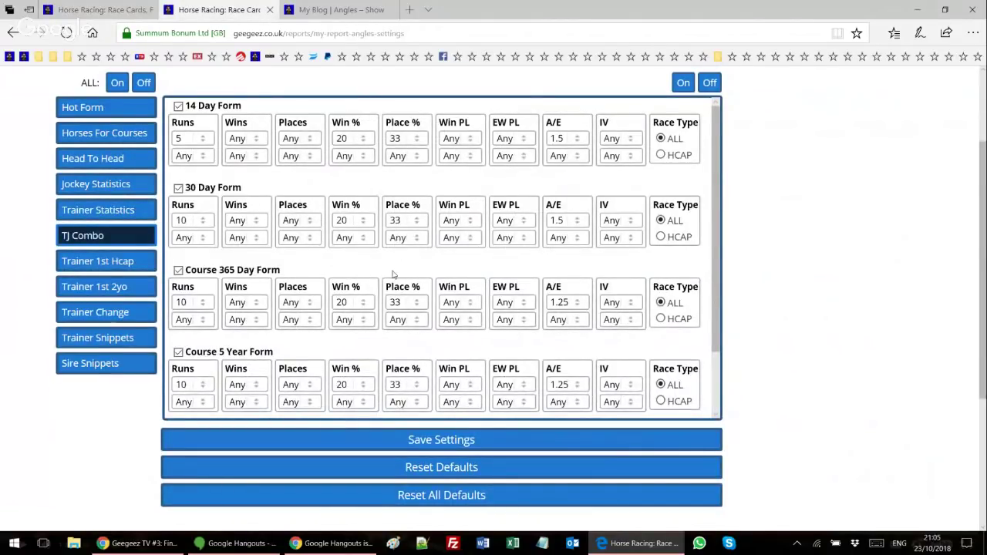
{"action": "scroll", "coordinate": [826, 254], "scroll_direction": "up", "scroll_amount": 2}
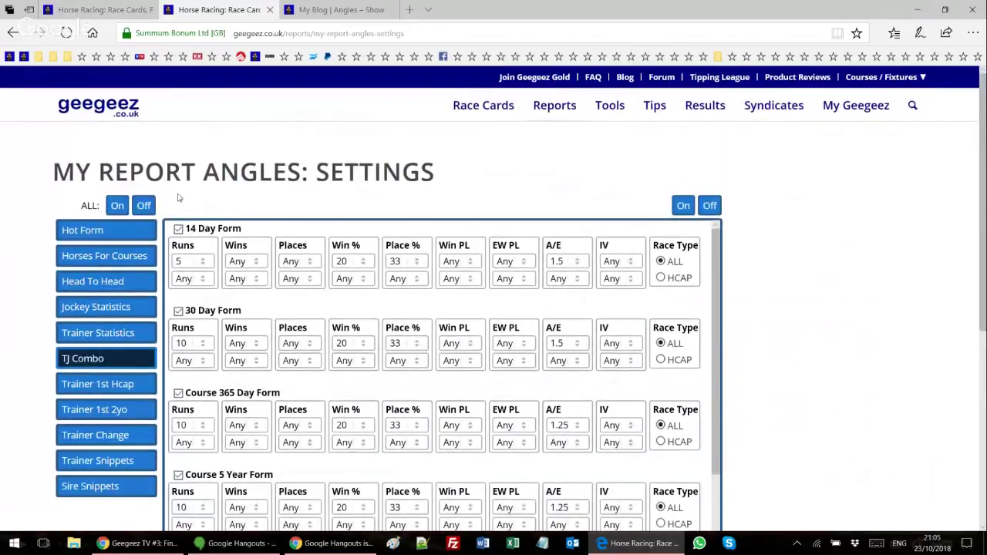
{"action": "scroll", "coordinate": [7, 249], "scroll_direction": "down", "scroll_amount": 2}
{"action": "scroll", "coordinate": [8, 246], "scroll_direction": "up", "scroll_amount": 1}
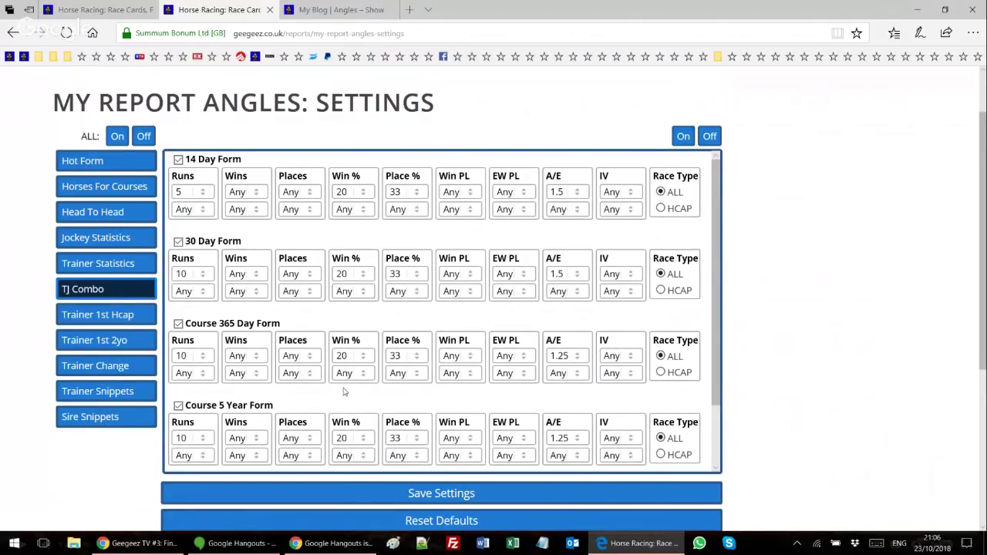
{"action": "scroll", "coordinate": [386, 461], "scroll_direction": "down", "scroll_amount": 1}
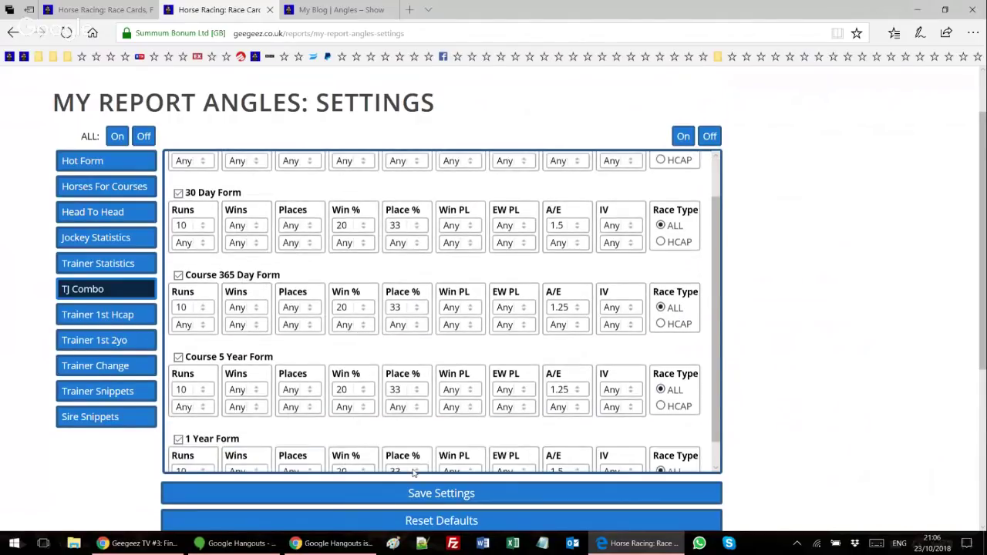
{"action": "scroll", "coordinate": [413, 473], "scroll_direction": "down", "scroll_amount": 3}
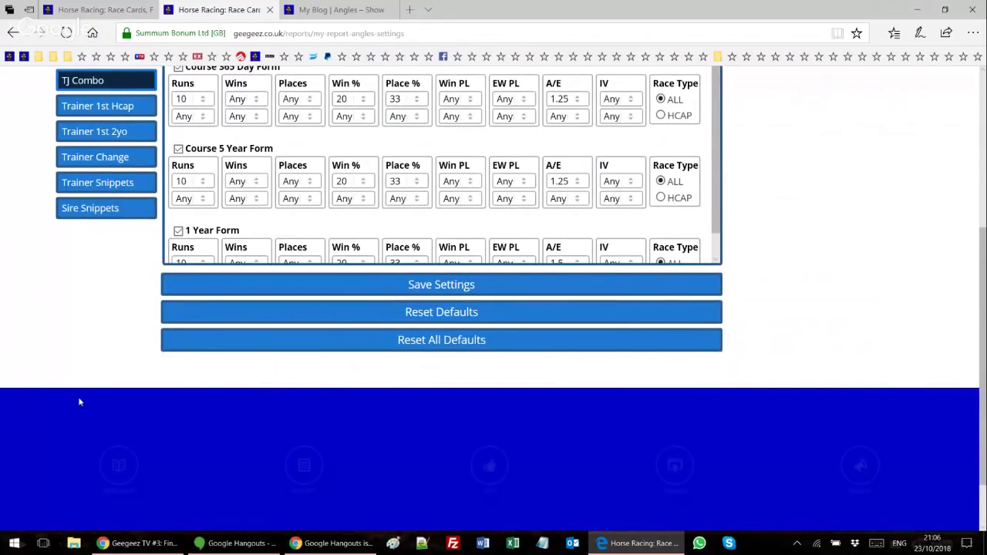
{"action": "scroll", "coordinate": [78, 402], "scroll_direction": "up", "scroll_amount": 3}
{"action": "scroll", "coordinate": [261, 308], "scroll_direction": "up", "scroll_amount": 1}
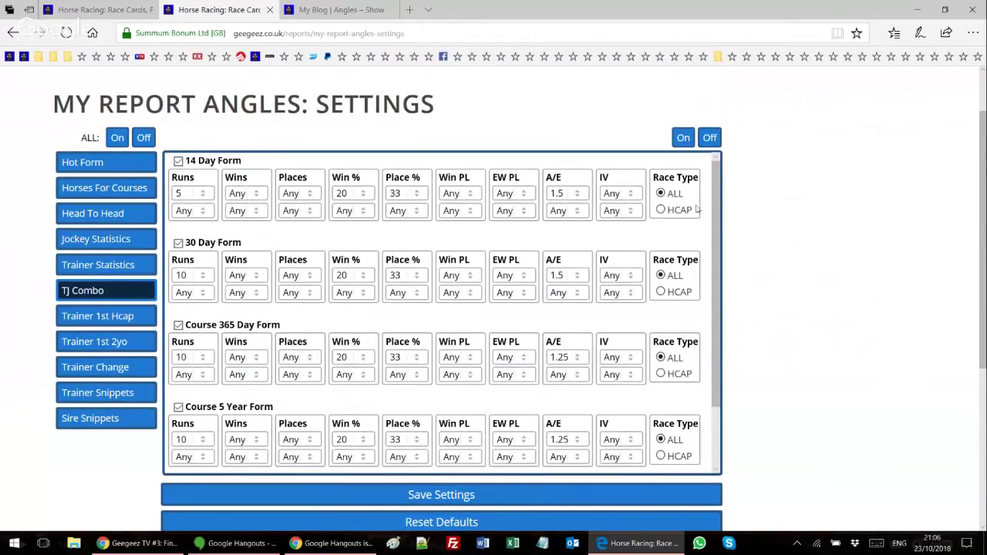
Turn off all the TJ Combo form angles and save the settings.
{"action": "left_click", "coordinate": [710, 138]}
{"action": "scroll", "coordinate": [187, 420], "scroll_direction": "down", "scroll_amount": 1}
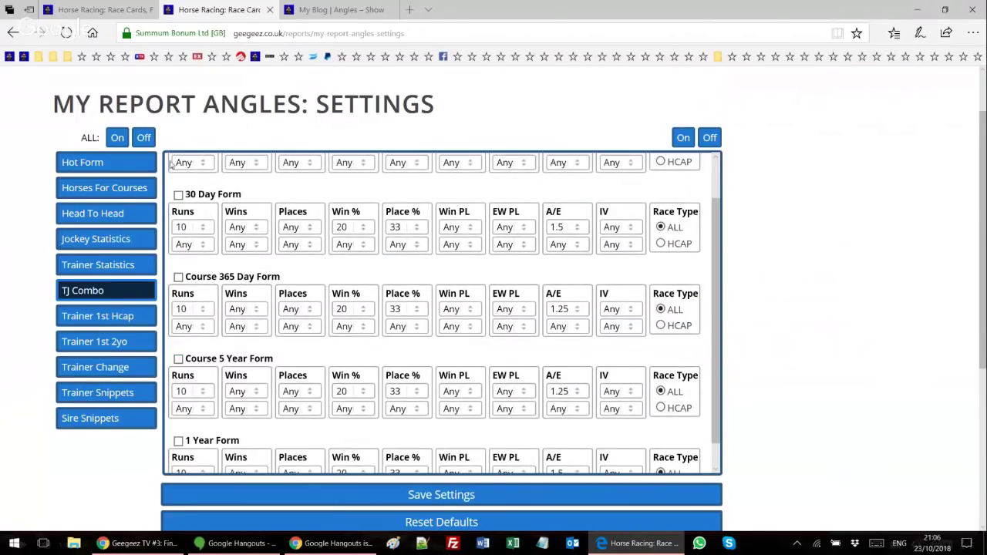
{"action": "scroll", "coordinate": [189, 258], "scroll_direction": "down", "scroll_amount": 1}
{"action": "scroll", "coordinate": [198, 274], "scroll_direction": "down", "scroll_amount": 2}
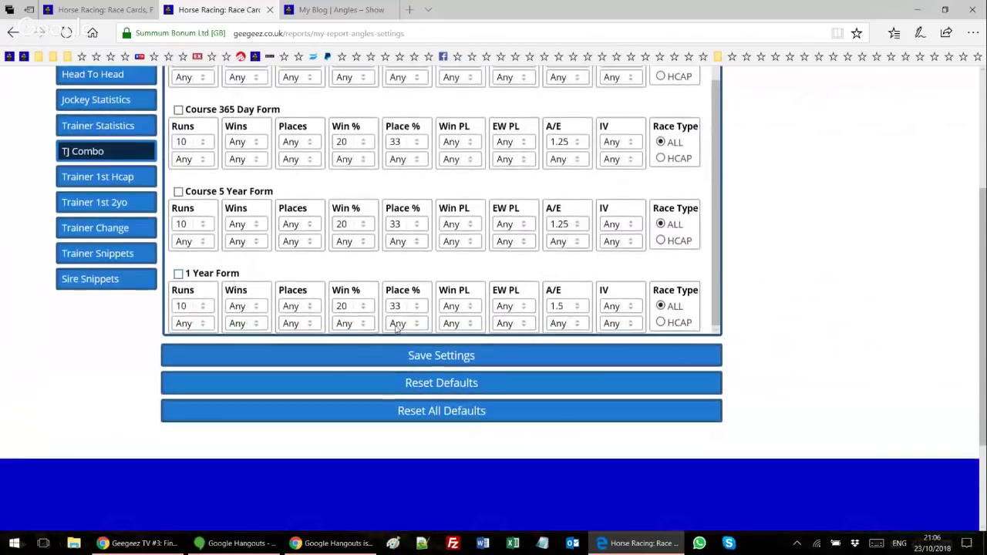
{"action": "left_click", "coordinate": [443, 360]}
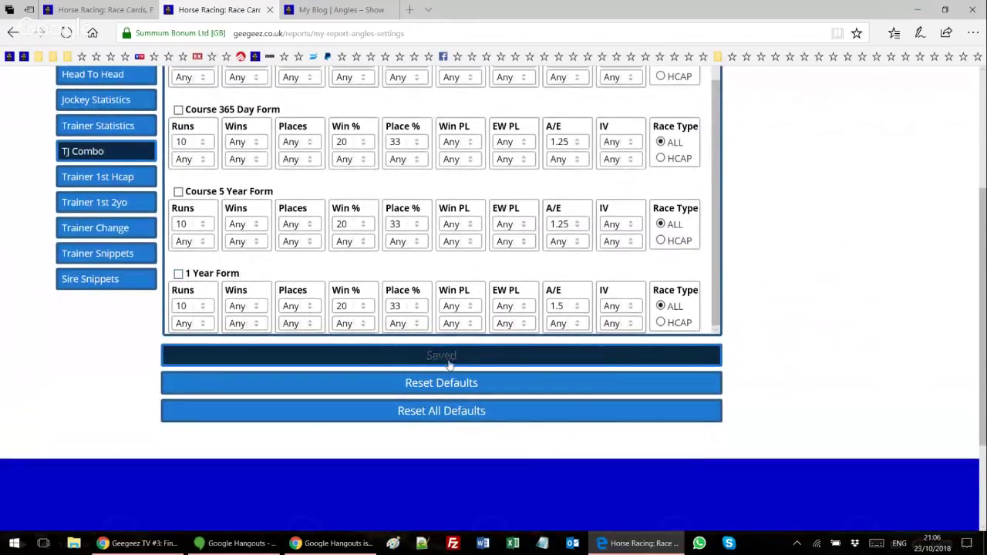
Turn all the TJ Combo form angles back on and save the settings again.
{"action": "scroll", "coordinate": [772, 330], "scroll_direction": "up", "scroll_amount": 1}
{"action": "scroll", "coordinate": [778, 325], "scroll_direction": "up", "scroll_amount": 1}
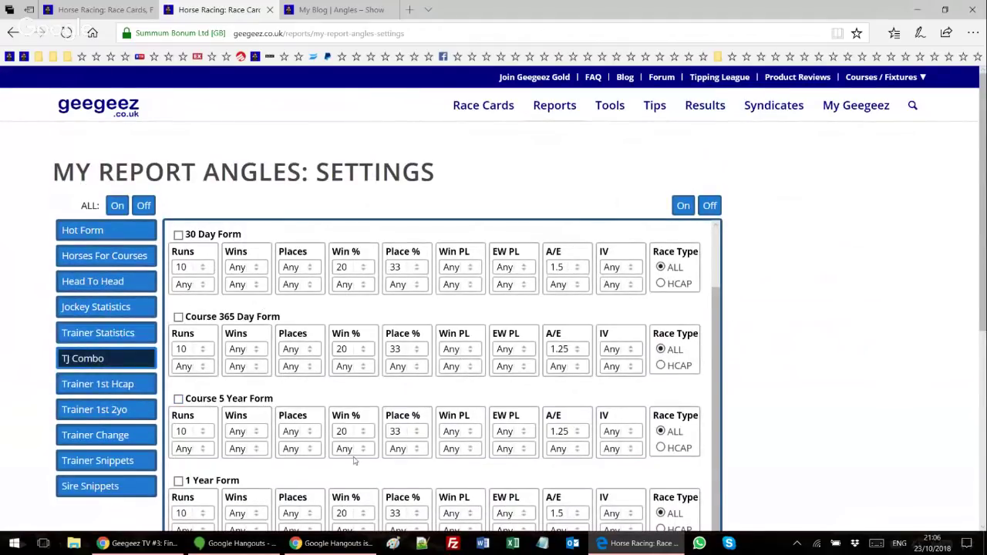
{"action": "left_click", "coordinate": [685, 207]}
{"action": "scroll", "coordinate": [190, 358], "scroll_direction": "down", "scroll_amount": 5}
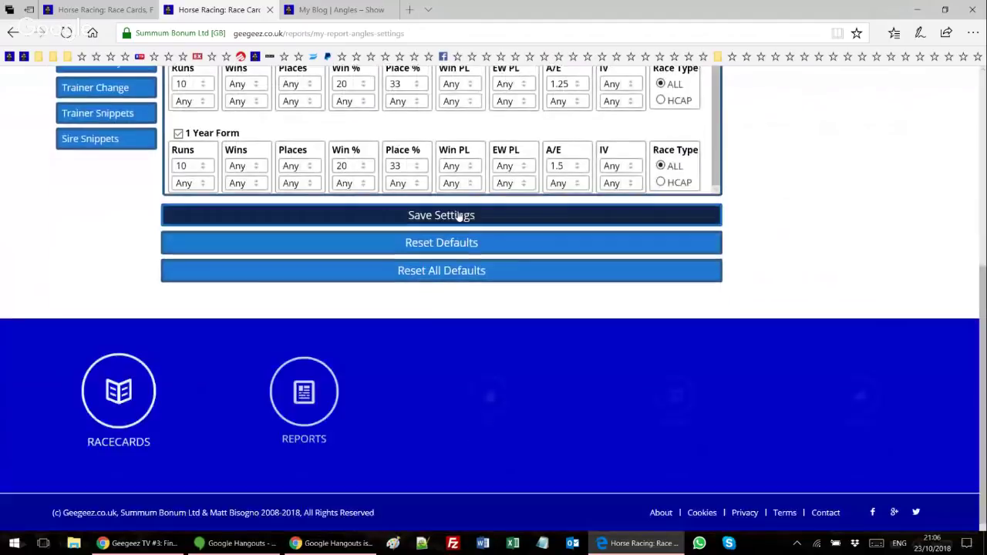
{"action": "left_click", "coordinate": [435, 216]}
{"action": "scroll", "coordinate": [131, 224], "scroll_direction": "up", "scroll_amount": 5}
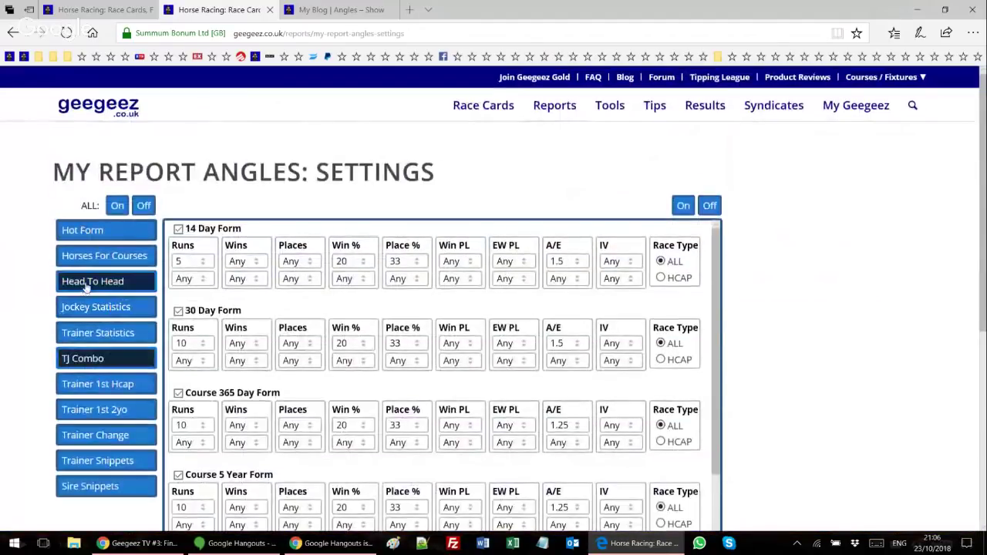
Display the Head To Head, Horses For Courses, Trainer Statistics and Trainer 1st Hcap angle settings one after another.
{"action": "left_click", "coordinate": [88, 284]}
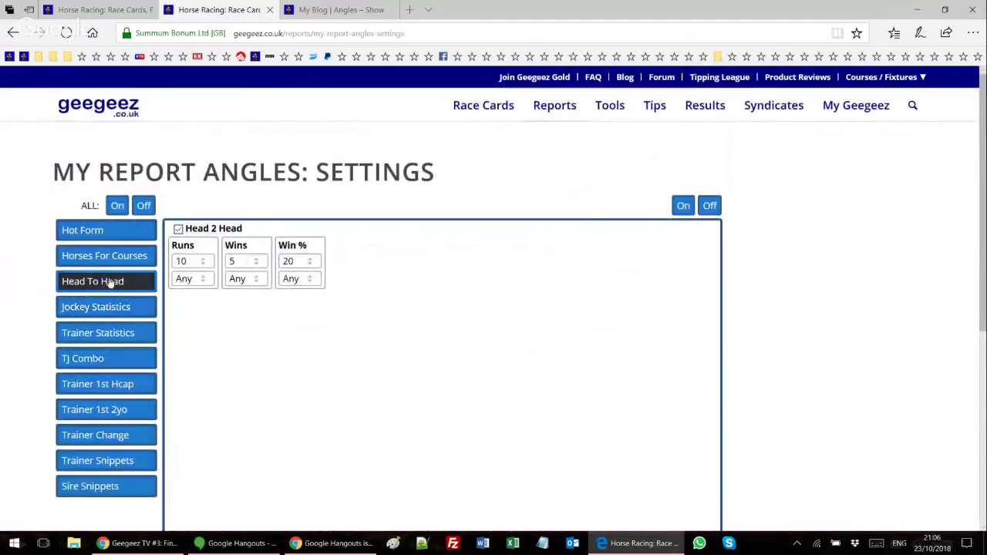
{"action": "left_click", "coordinate": [100, 261]}
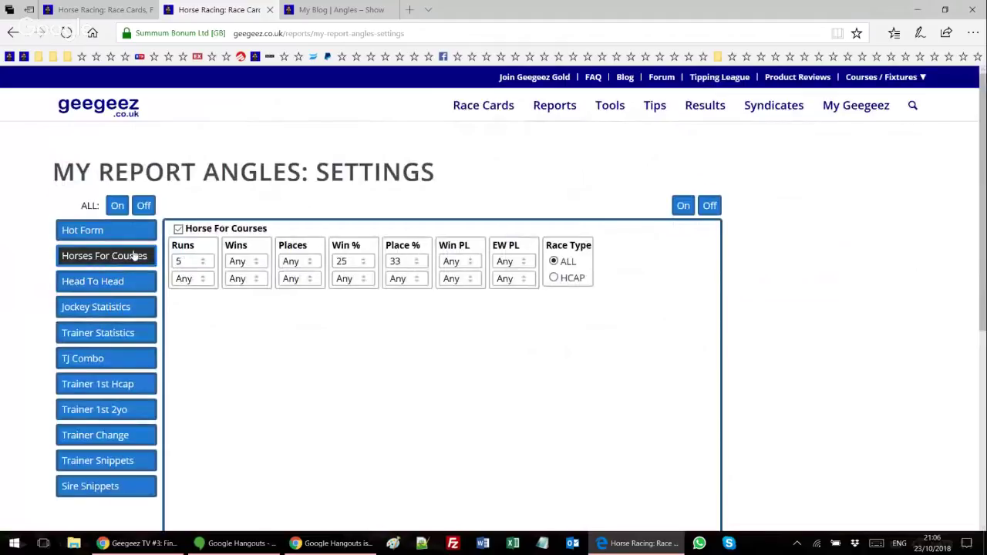
{"action": "left_click", "coordinate": [101, 333]}
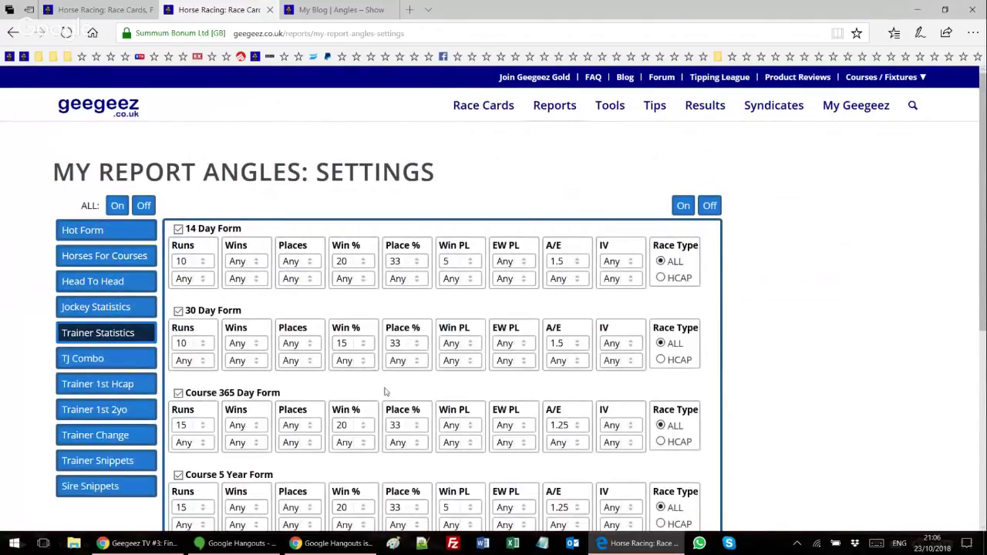
{"action": "left_click", "coordinate": [116, 381]}
{"action": "scroll", "coordinate": [117, 380], "scroll_direction": "down", "scroll_amount": 2}
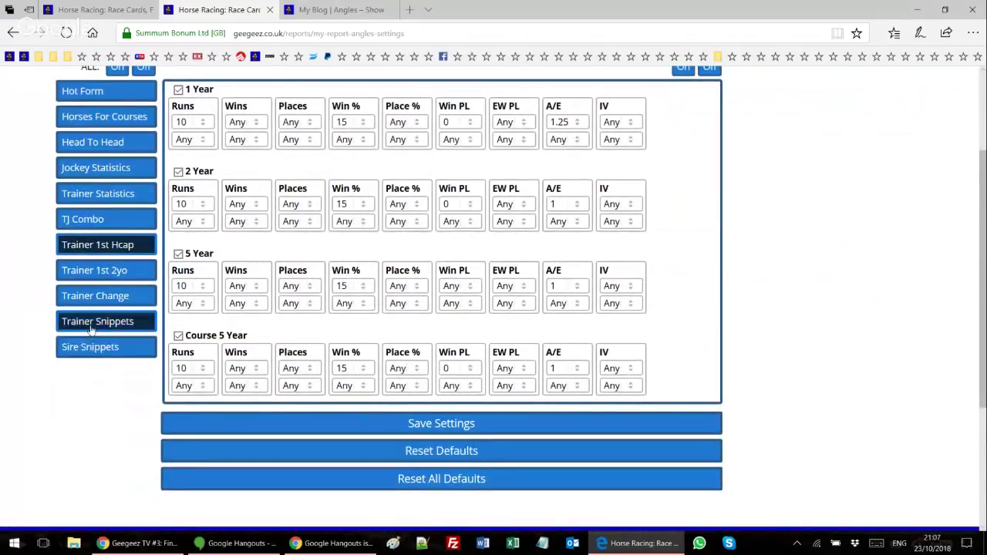
Look through the Trainer Snippets angle settings from Race Type down to 2nd Start HCAP.
{"action": "left_click", "coordinate": [112, 322]}
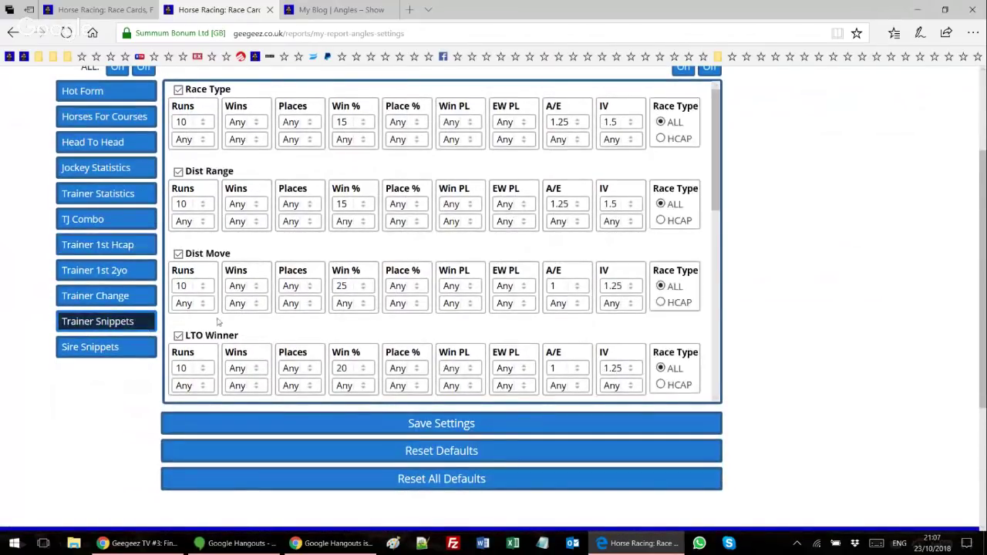
{"action": "scroll", "coordinate": [394, 155], "scroll_direction": "down", "scroll_amount": 4}
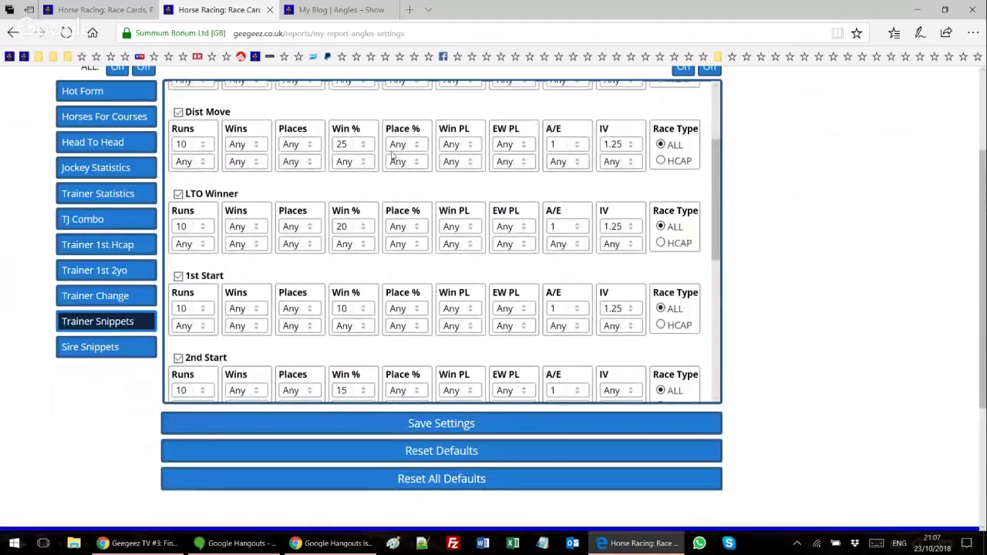
{"action": "scroll", "coordinate": [392, 158], "scroll_direction": "down", "scroll_amount": 2}
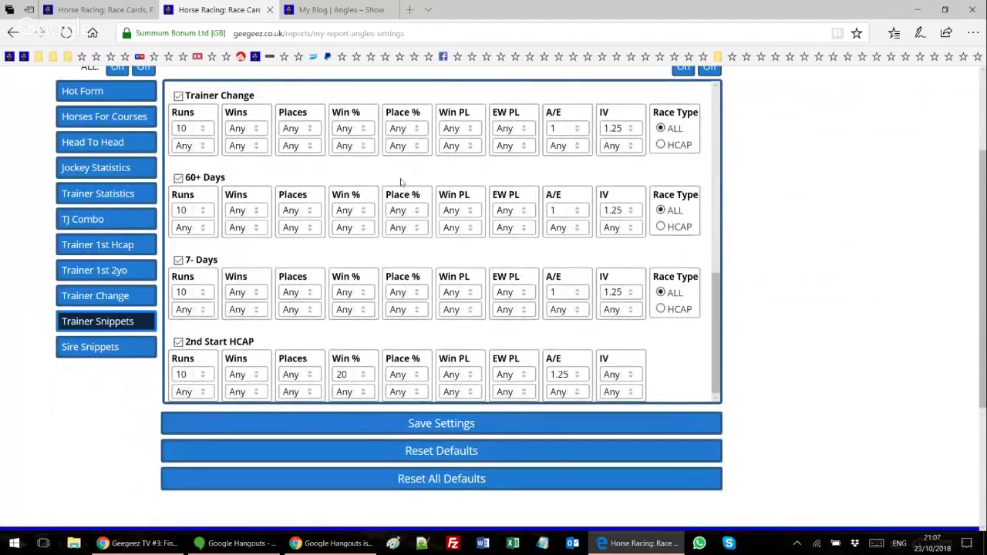
{"action": "scroll", "coordinate": [400, 182], "scroll_direction": "down", "scroll_amount": 2}
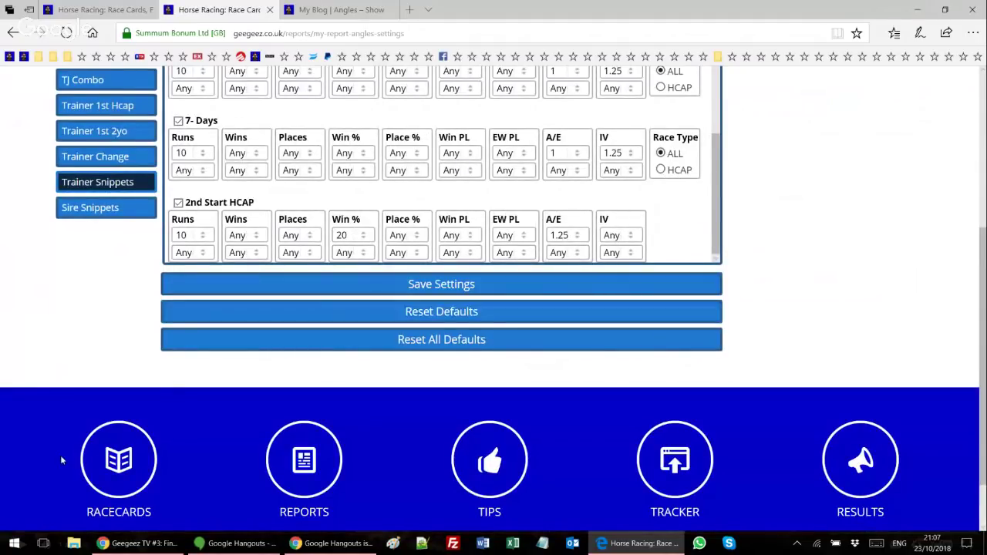
{"action": "scroll", "coordinate": [60, 455], "scroll_direction": "up", "scroll_amount": 2}
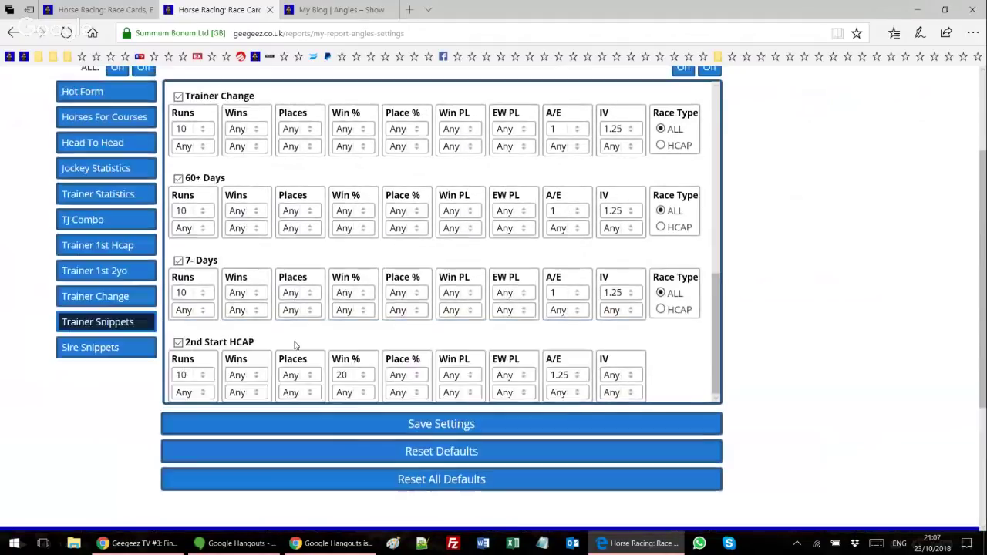
Display the Trainer 1st Hcap angle settings and highlight "REPORT ANGLES" in the page heading.
{"action": "left_click", "coordinate": [77, 253]}
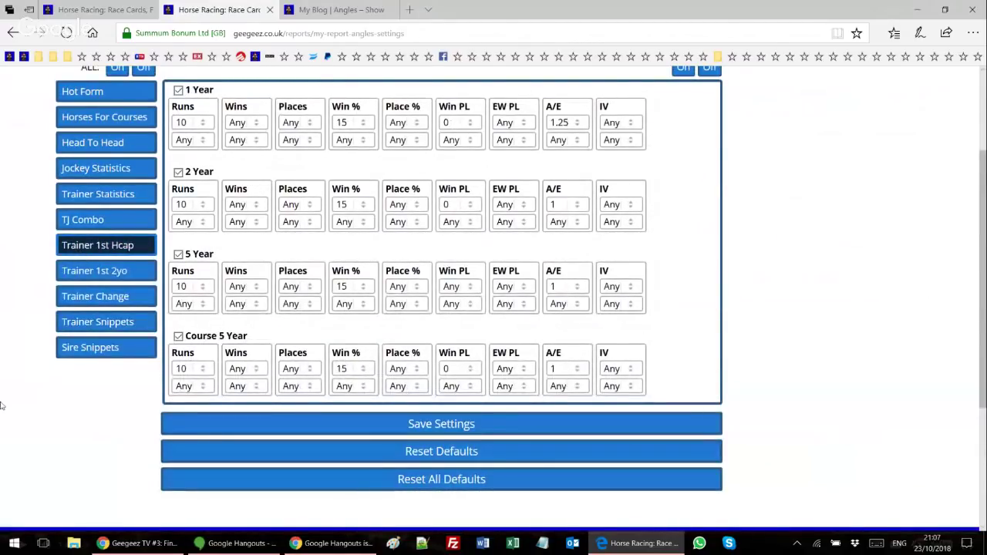
{"action": "scroll", "coordinate": [13, 384], "scroll_direction": "up", "scroll_amount": 1}
{"action": "scroll", "coordinate": [13, 384], "scroll_direction": "up", "scroll_amount": 1}
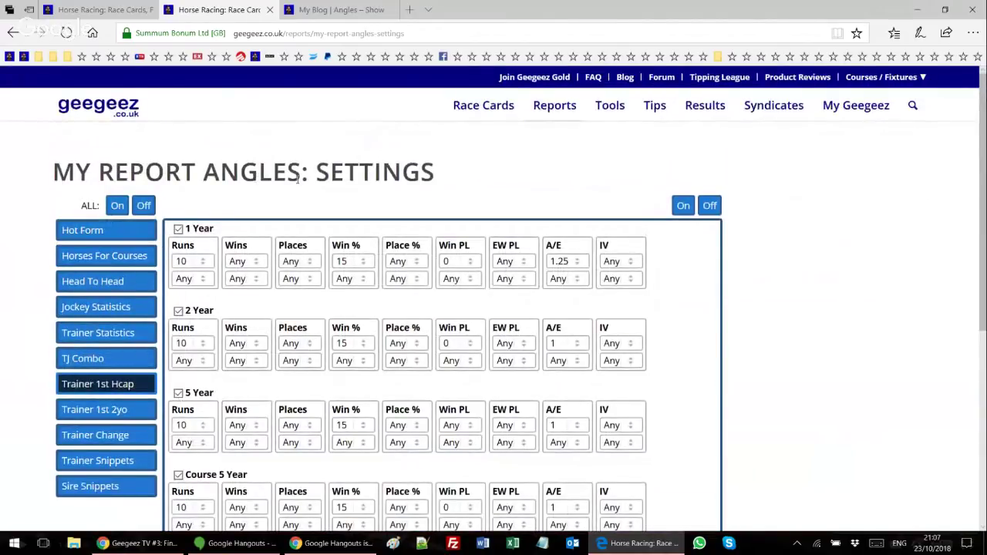
{"action": "left_click_drag", "start_coordinate": [298, 179], "coordinate": [99, 171]}
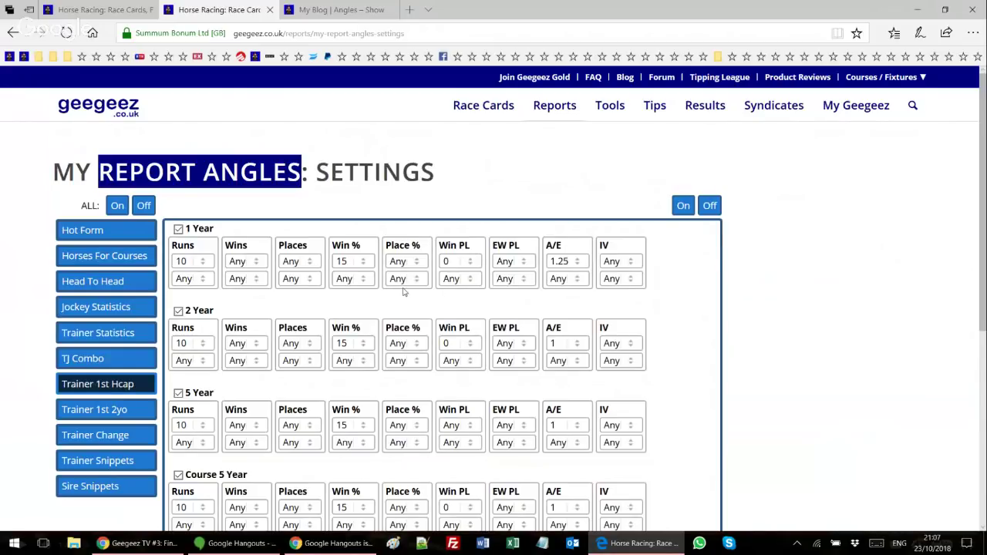
{"action": "scroll", "coordinate": [941, 350], "scroll_direction": "down", "scroll_amount": 1}
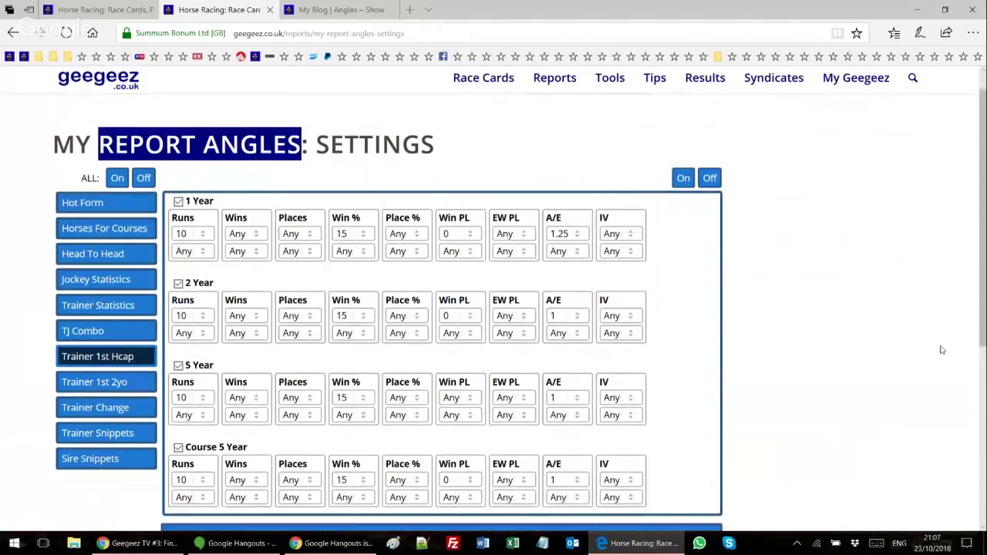
Look at the save and reset options below the Trainer 1st Hcap settings and clear the heading's text highlight.
{"action": "scroll", "coordinate": [941, 350], "scroll_direction": "down", "scroll_amount": 3}
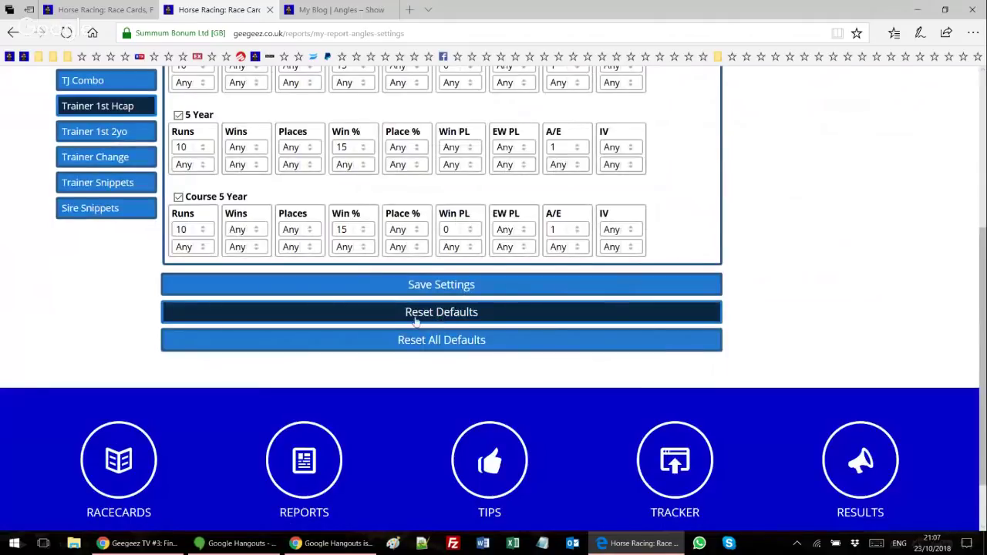
{"action": "scroll", "coordinate": [101, 306], "scroll_direction": "up", "scroll_amount": 3}
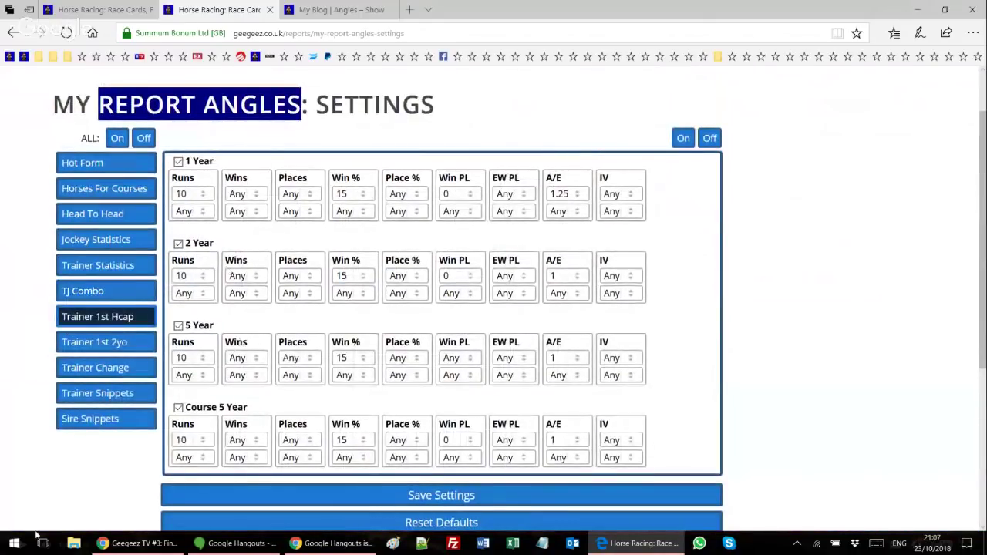
{"action": "scroll", "coordinate": [33, 533], "scroll_direction": "down", "scroll_amount": 1}
{"action": "scroll", "coordinate": [33, 532], "scroll_direction": "down", "scroll_amount": 1}
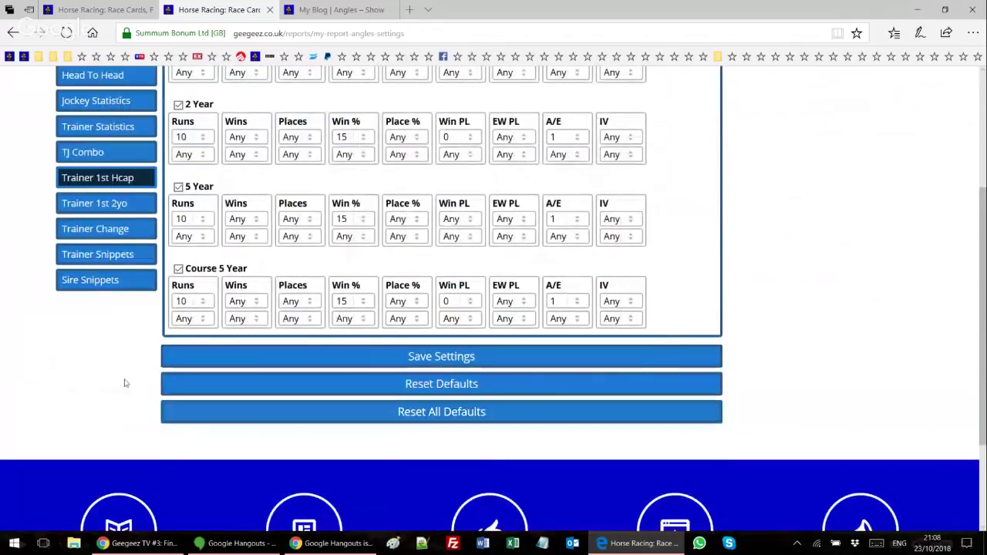
{"action": "scroll", "coordinate": [108, 383], "scroll_direction": "up", "scroll_amount": 1}
{"action": "scroll", "coordinate": [96, 386], "scroll_direction": "up", "scroll_amount": 3}
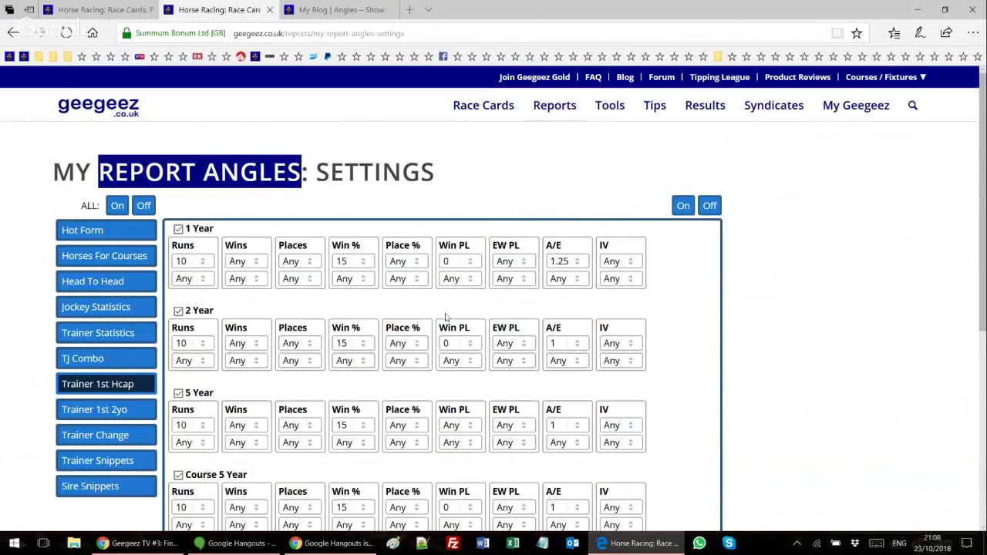
{"action": "left_click", "coordinate": [308, 168]}
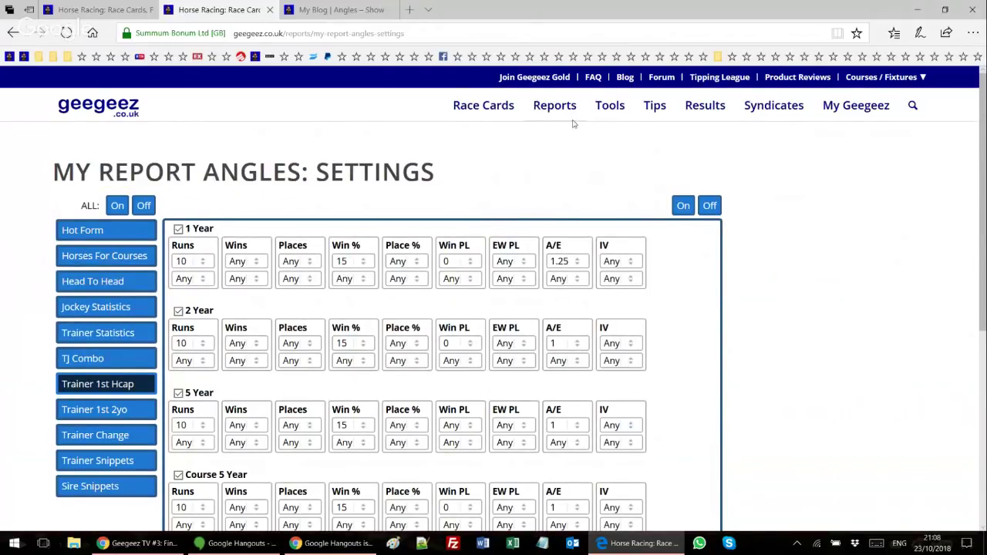
Open the My Report Angles report.
{"action": "mouse_move", "coordinate": [558, 110]}
{"action": "scroll", "coordinate": [565, 246], "scroll_direction": "down", "scroll_amount": 3}
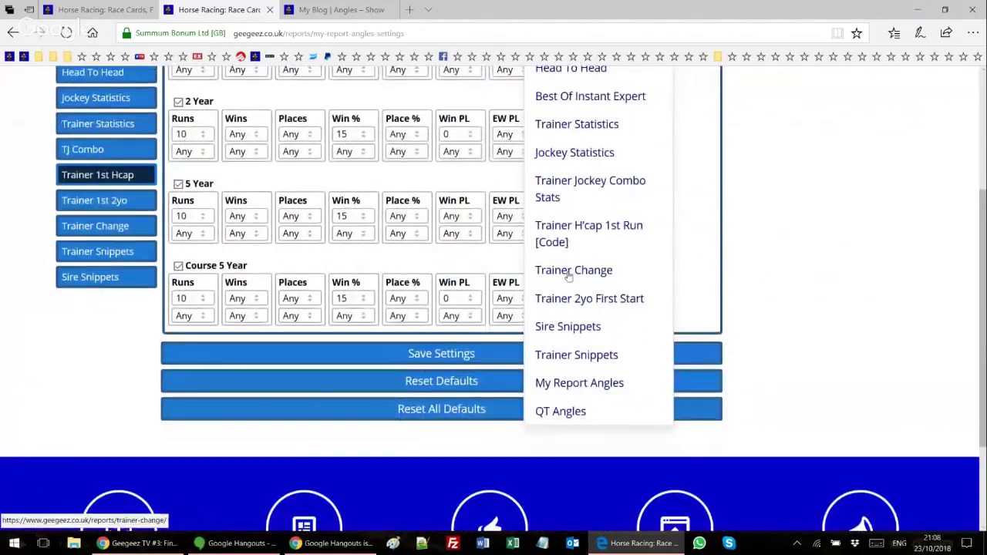
{"action": "left_click", "coordinate": [574, 386]}
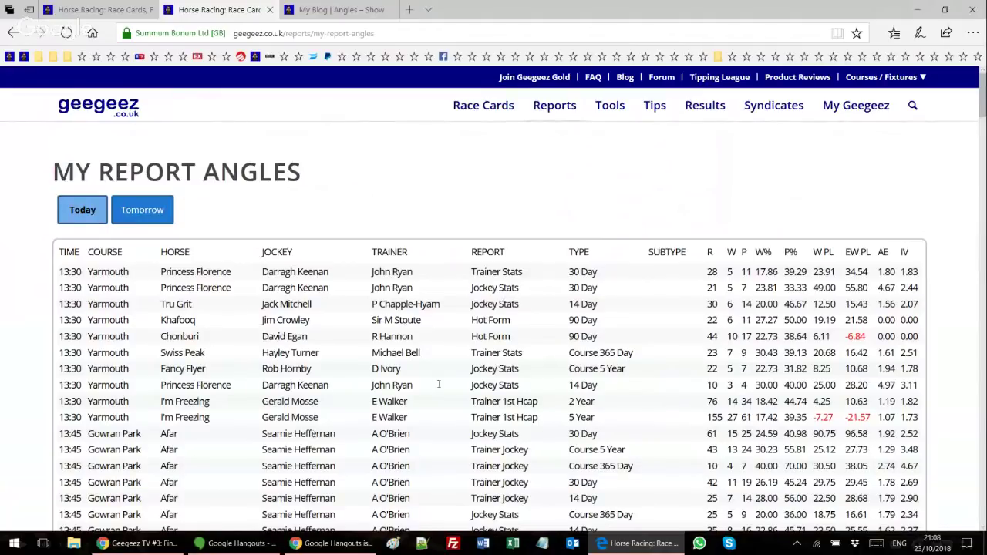
Look through today's My Report Angles list from the first race to the last and return to its start.
{"action": "scroll", "coordinate": [587, 331], "scroll_direction": "down", "scroll_amount": 5}
{"action": "scroll", "coordinate": [586, 330], "scroll_direction": "down", "scroll_amount": 10}
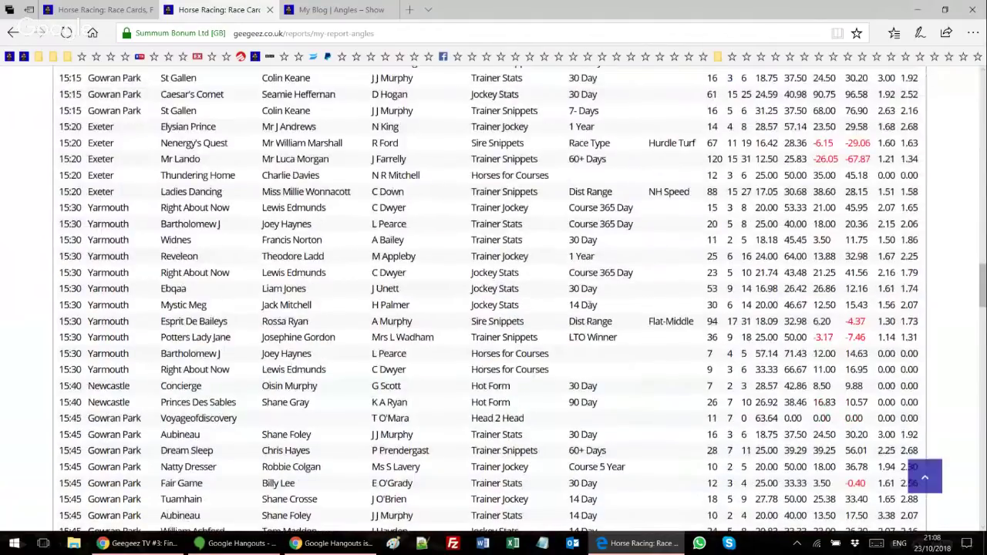
{"action": "scroll", "coordinate": [589, 306], "scroll_direction": "down", "scroll_amount": 15}
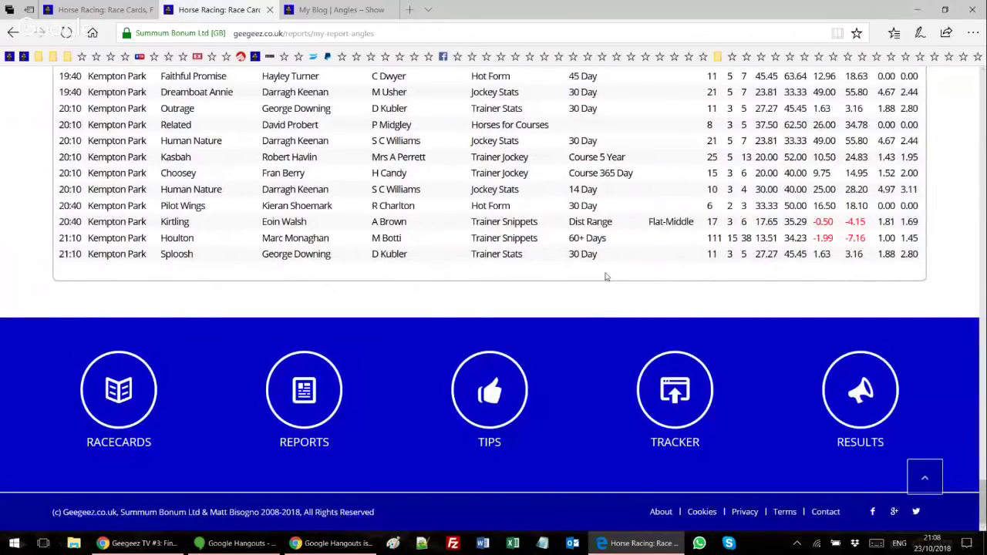
{"action": "scroll", "coordinate": [607, 276], "scroll_direction": "up", "scroll_amount": 10}
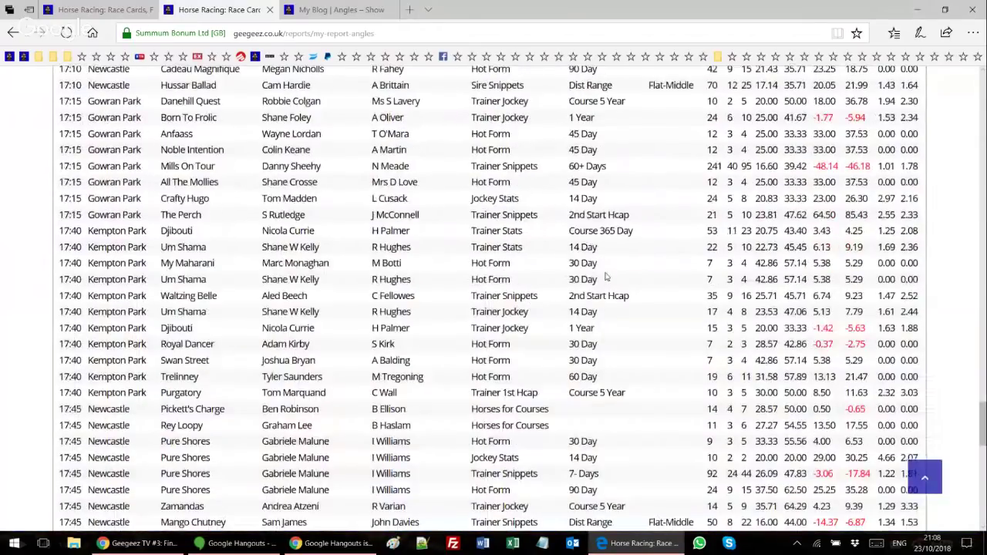
{"action": "scroll", "coordinate": [607, 276], "scroll_direction": "up", "scroll_amount": 10}
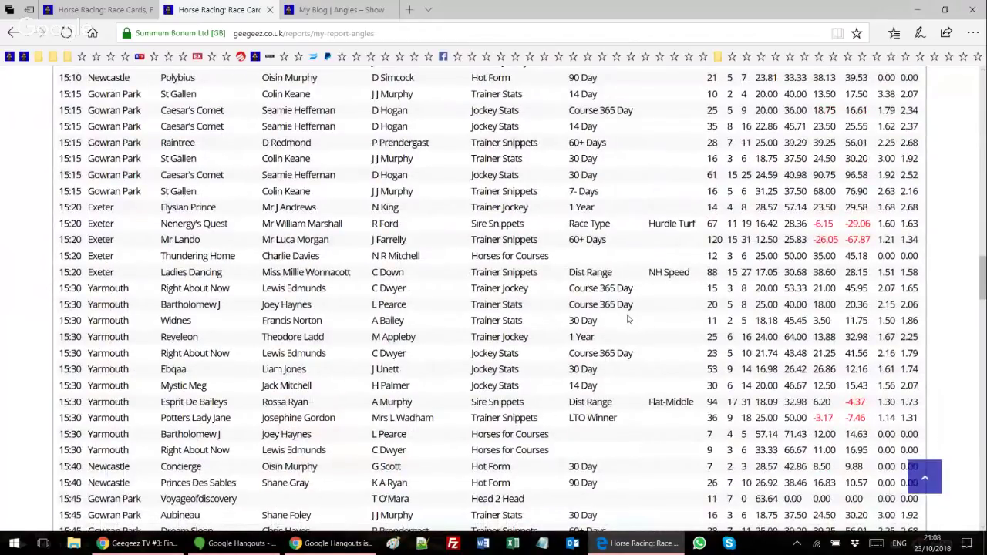
{"action": "scroll", "coordinate": [618, 364], "scroll_direction": "up", "scroll_amount": 5}
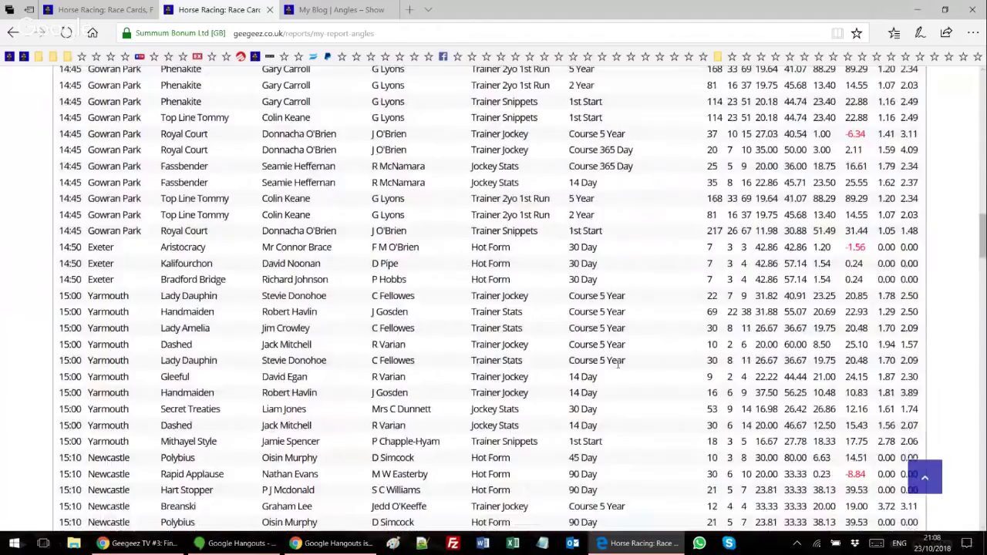
{"action": "scroll", "coordinate": [618, 364], "scroll_direction": "up", "scroll_amount": 5}
{"action": "scroll", "coordinate": [636, 376], "scroll_direction": "up", "scroll_amount": 10}
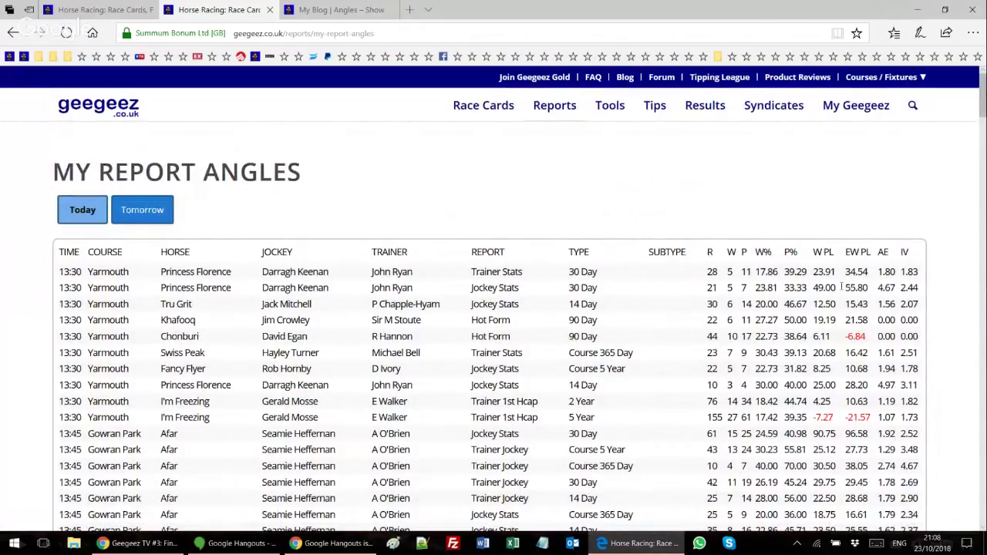
Sort the report by AE in ascending order, look through the rows, and reverse the sort to descending.
{"action": "left_click", "coordinate": [889, 258]}
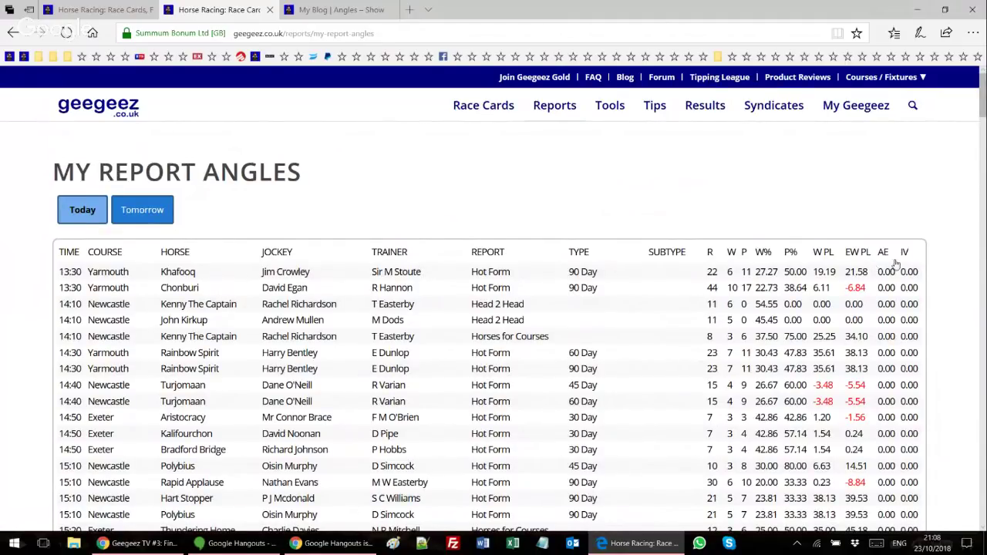
{"action": "scroll", "coordinate": [901, 344], "scroll_direction": "down", "scroll_amount": 5}
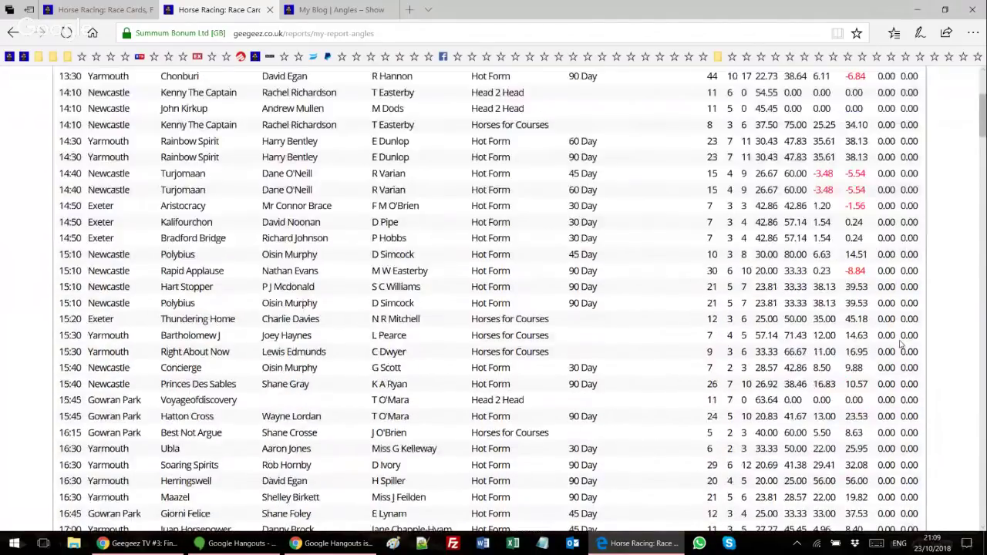
{"action": "scroll", "coordinate": [900, 344], "scroll_direction": "down", "scroll_amount": 4}
{"action": "scroll", "coordinate": [498, 280], "scroll_direction": "up", "scroll_amount": 8}
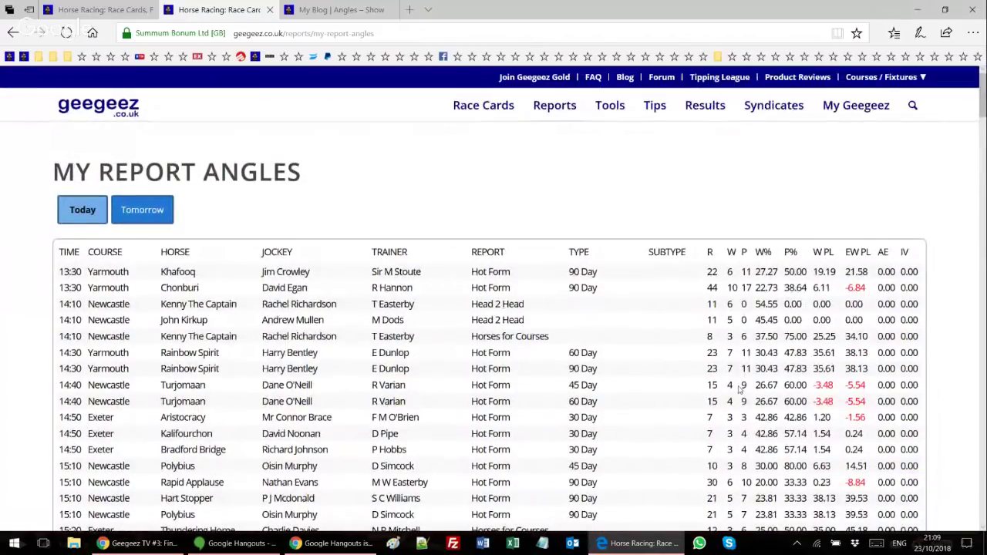
{"action": "scroll", "coordinate": [867, 306], "scroll_direction": "down", "scroll_amount": 7}
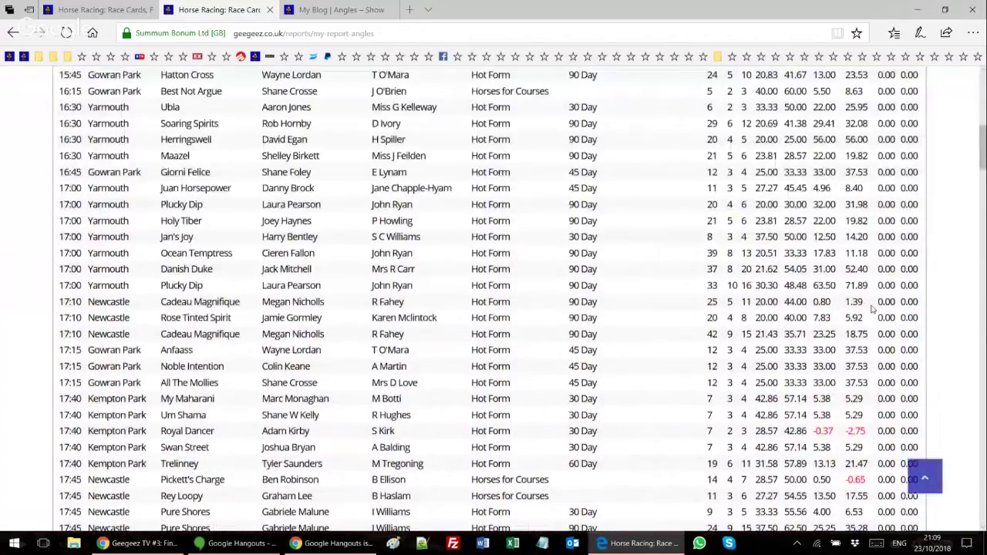
{"action": "scroll", "coordinate": [873, 309], "scroll_direction": "down", "scroll_amount": 6}
{"action": "scroll", "coordinate": [898, 374], "scroll_direction": "up", "scroll_amount": 1}
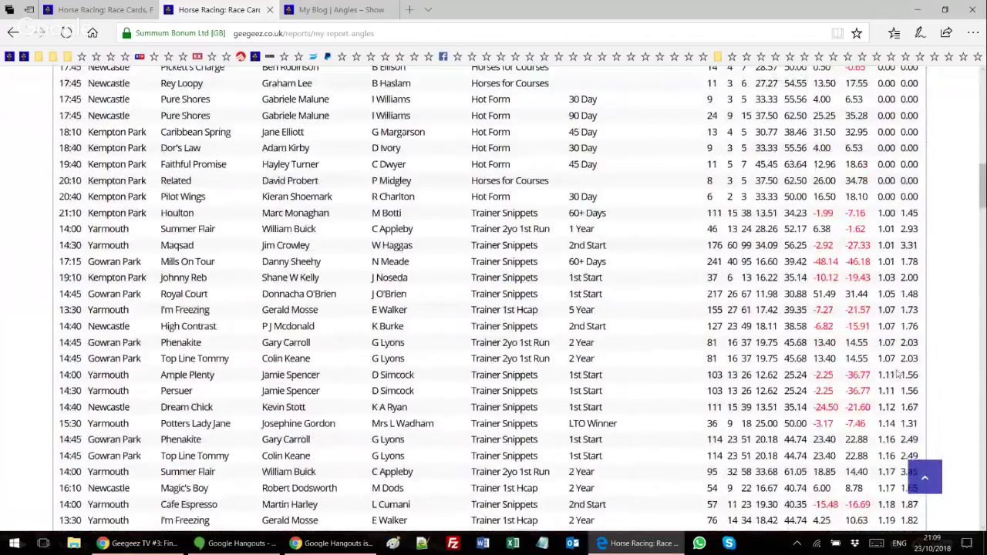
{"action": "scroll", "coordinate": [898, 374], "scroll_direction": "up", "scroll_amount": 5}
{"action": "scroll", "coordinate": [901, 369], "scroll_direction": "up", "scroll_amount": 5}
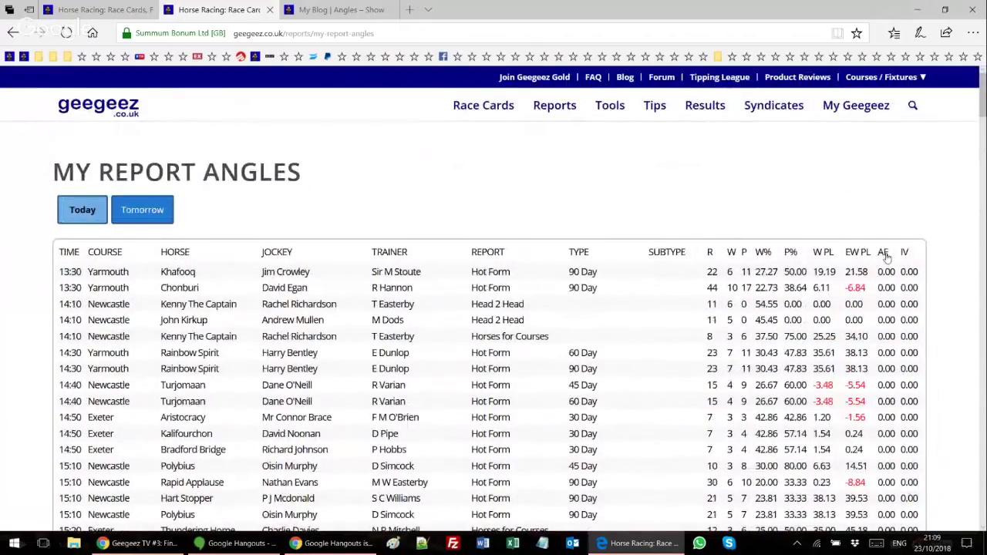
{"action": "left_click", "coordinate": [884, 253]}
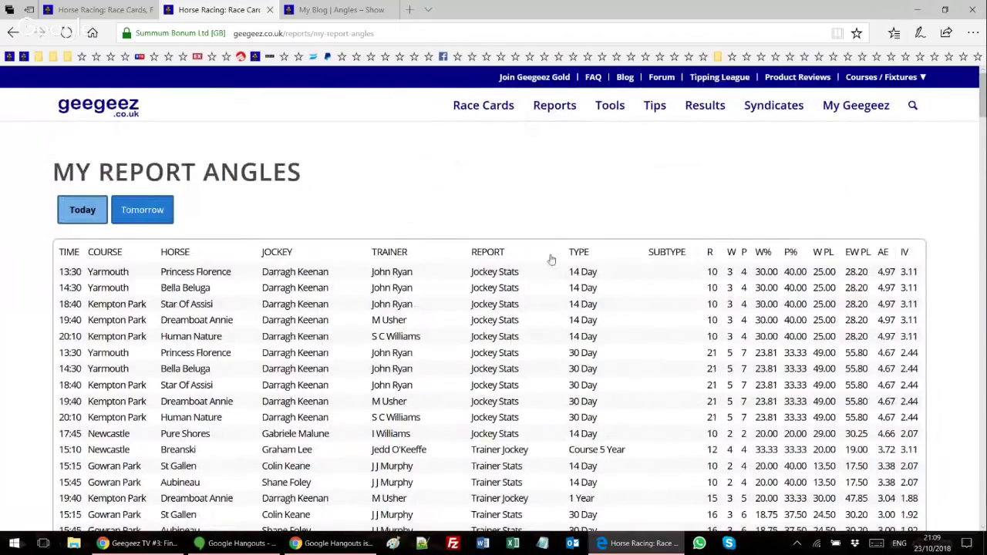
Open the 13:30 Yarmouth racecard from the report and expand the report angles for Princess Florence.
{"action": "left_click", "coordinate": [71, 285]}
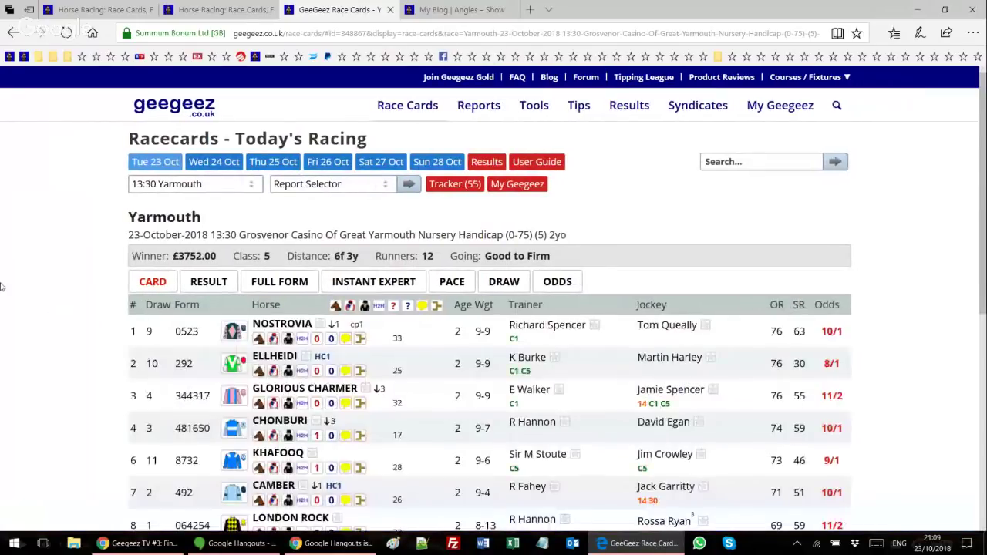
{"action": "scroll", "coordinate": [26, 263], "scroll_direction": "down", "scroll_amount": 3}
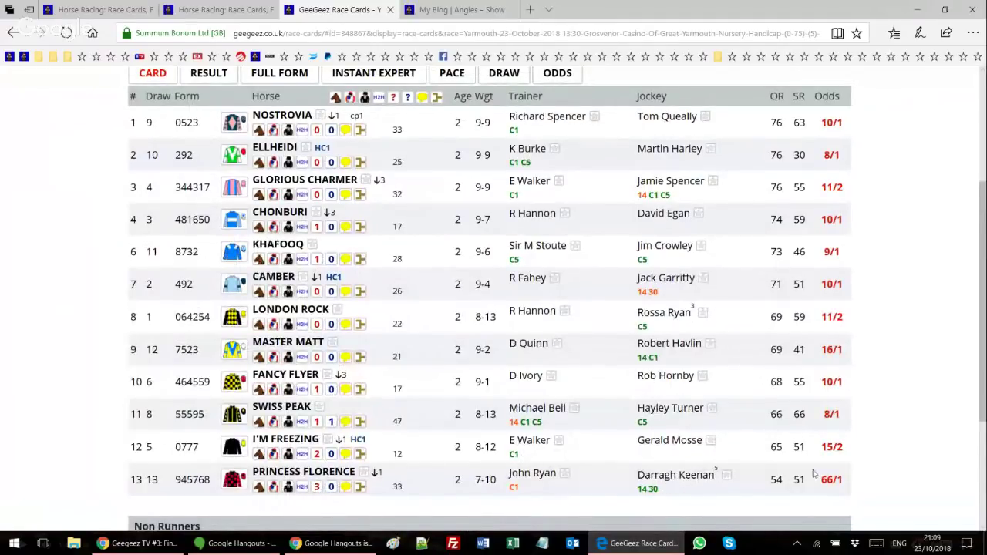
{"action": "scroll", "coordinate": [665, 386], "scroll_direction": "down", "scroll_amount": 2}
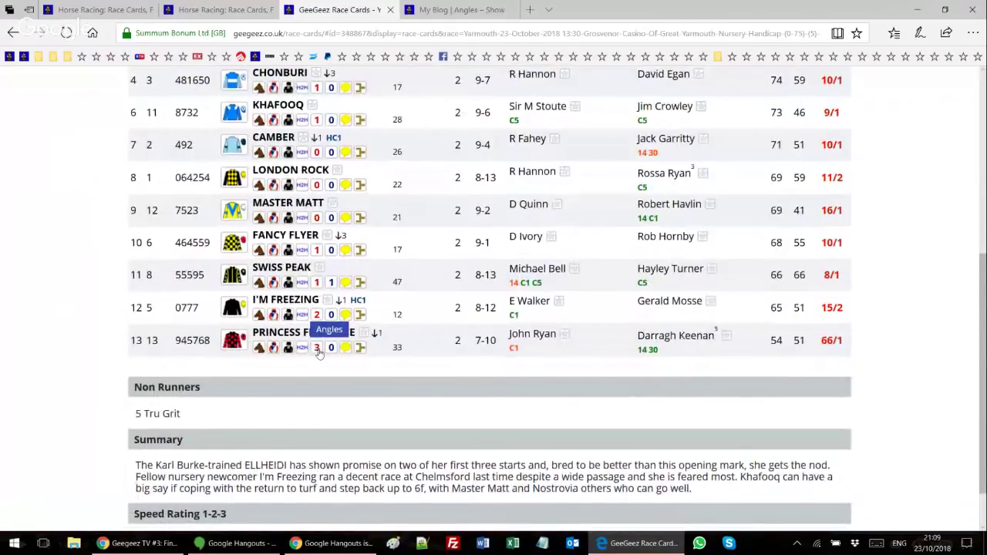
{"action": "left_click", "coordinate": [317, 350]}
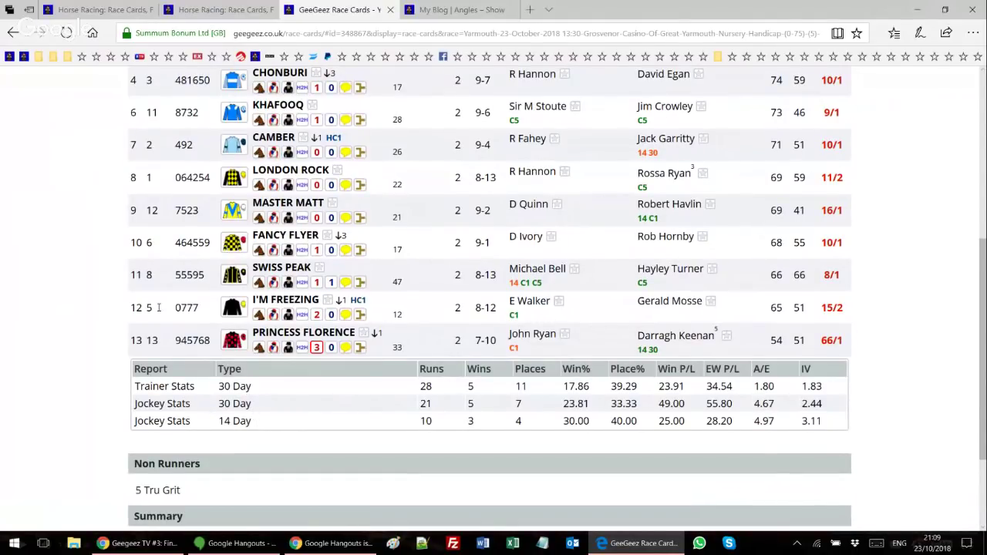
Show the My Report Angles and Trainer Jockey Combo Stats pages and return to the 13:30 Yarmouth racecard.
{"action": "left_click", "coordinate": [237, 8]}
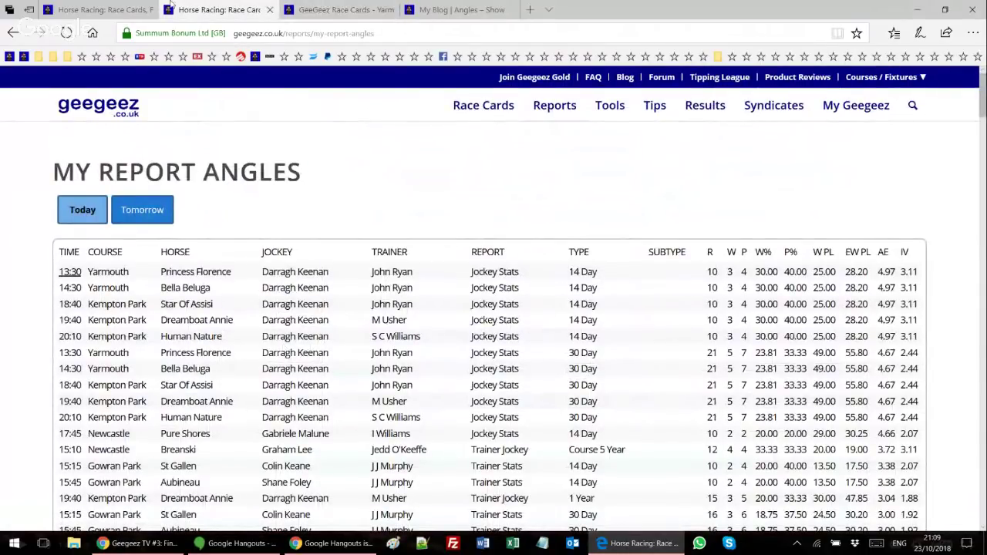
{"action": "left_click", "coordinate": [134, 8]}
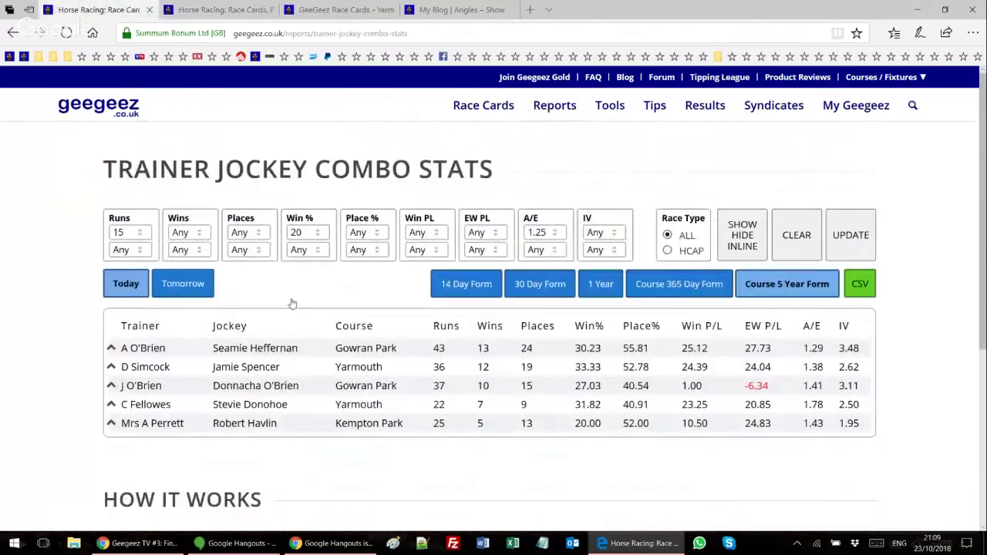
{"action": "left_click", "coordinate": [340, 9]}
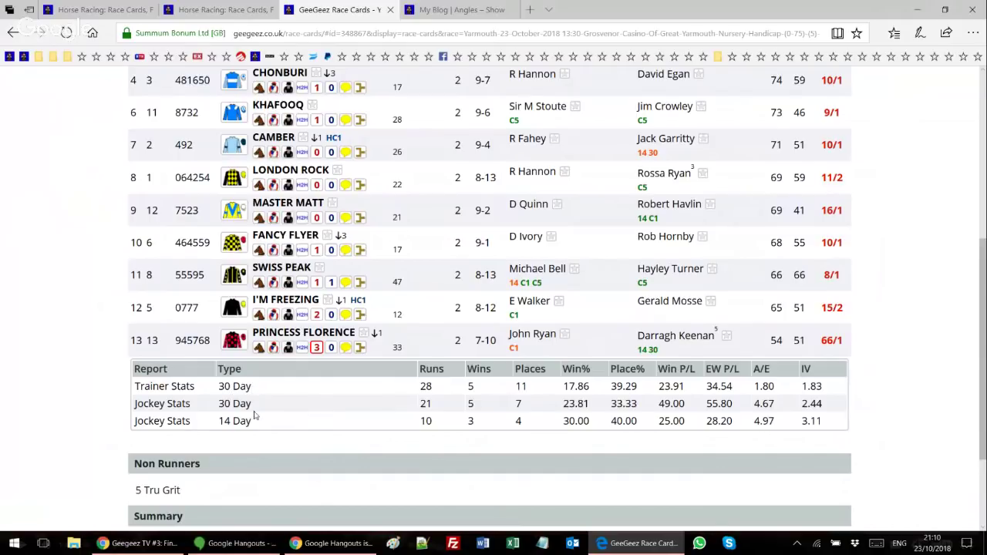
Collapse Princess Florence's report angles and expand the report angles for all runners on the Yarmouth card at once.
{"action": "left_click", "coordinate": [316, 349]}
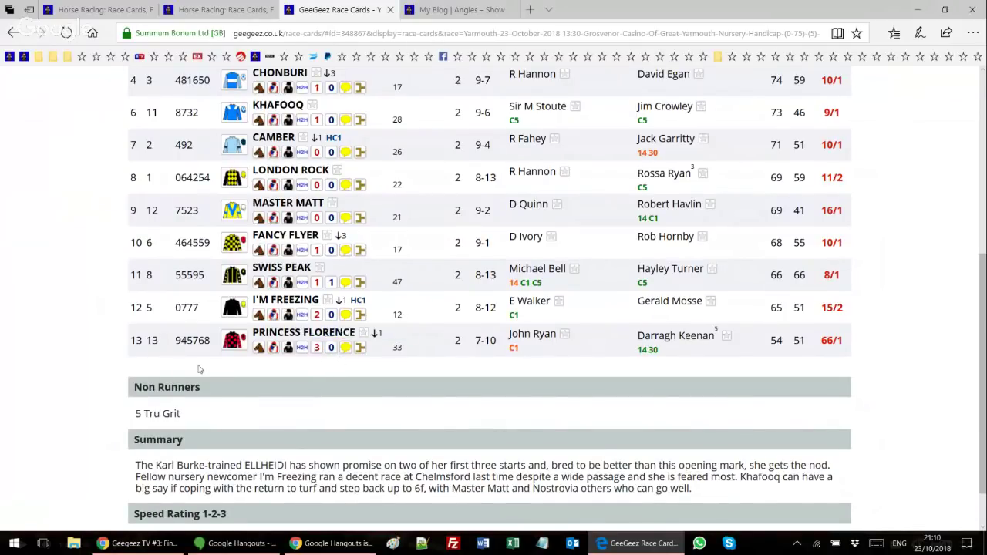
{"action": "scroll", "coordinate": [311, 381], "scroll_direction": "up", "scroll_amount": 5}
{"action": "scroll", "coordinate": [311, 381], "scroll_direction": "down", "scroll_amount": 2}
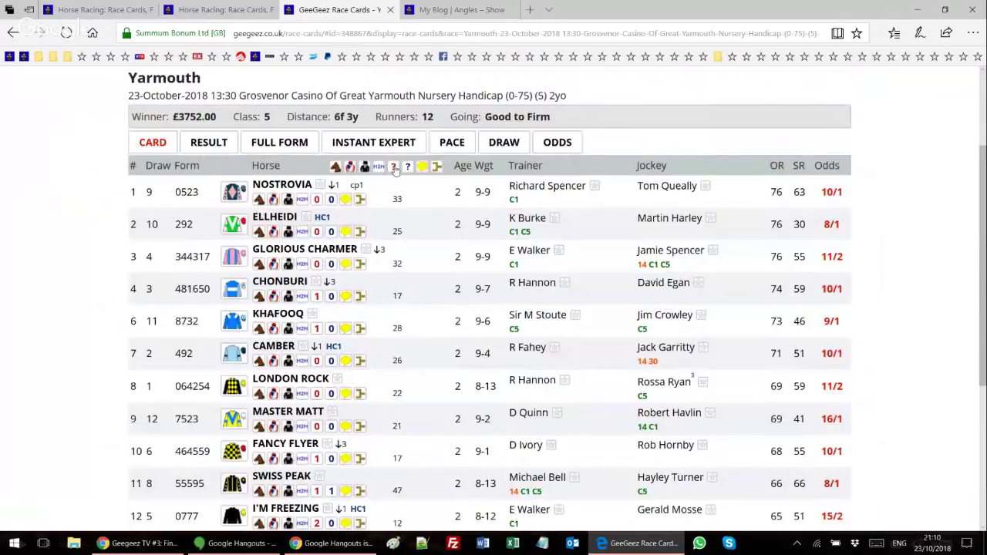
{"action": "left_click", "coordinate": [392, 167]}
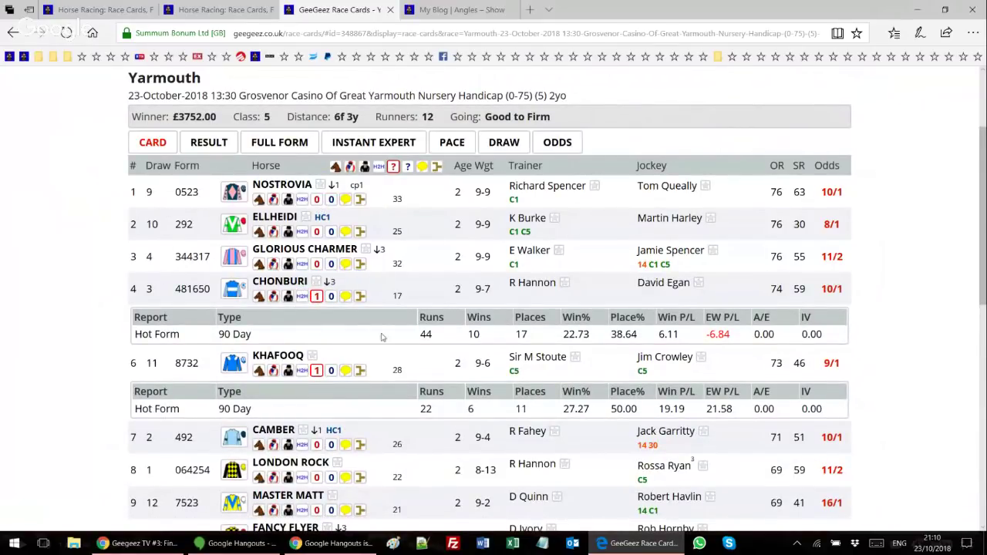
Look through the My Report Angles list again and compare it with the runners' expanded angles on the Yarmouth racecard.
{"action": "left_click", "coordinate": [219, 7]}
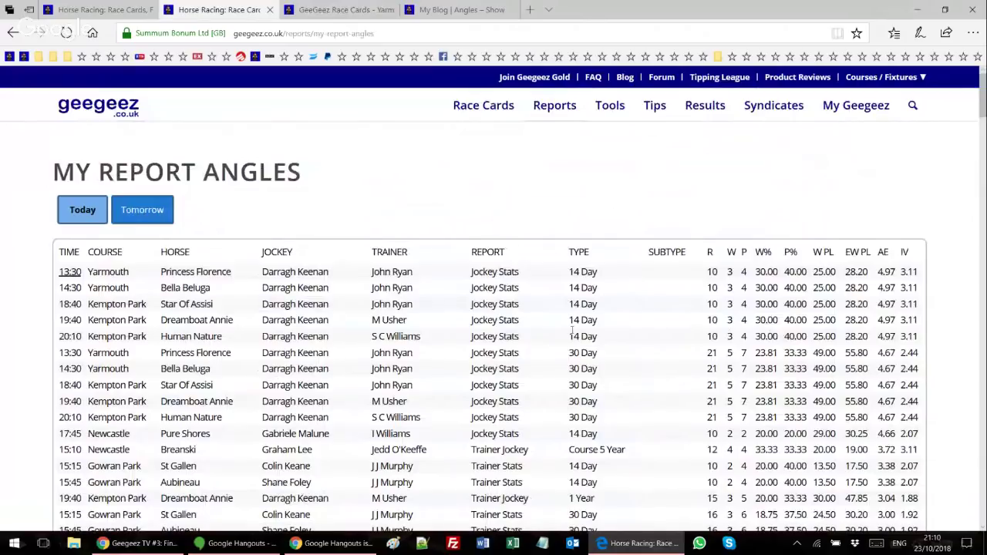
{"action": "scroll", "coordinate": [550, 351], "scroll_direction": "down", "scroll_amount": 5}
{"action": "scroll", "coordinate": [550, 351], "scroll_direction": "down", "scroll_amount": 10}
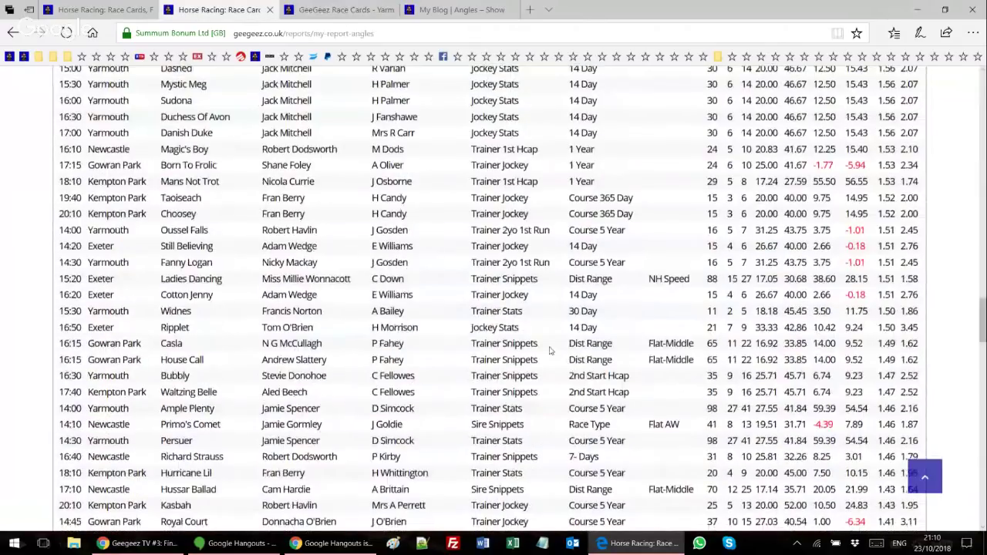
{"action": "scroll", "coordinate": [550, 351], "scroll_direction": "up", "scroll_amount": 15}
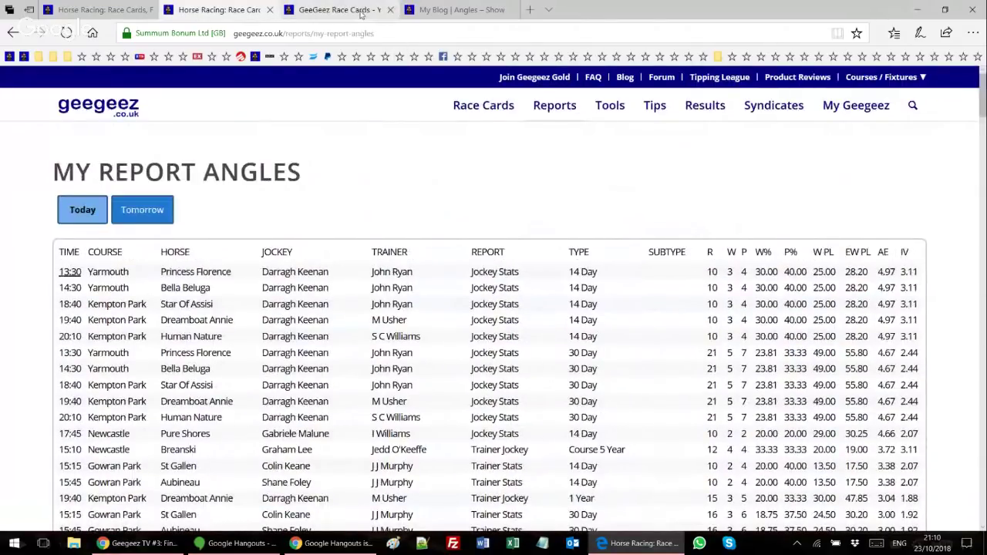
{"action": "left_click", "coordinate": [361, 11]}
{"action": "scroll", "coordinate": [223, 274], "scroll_direction": "down", "scroll_amount": 3}
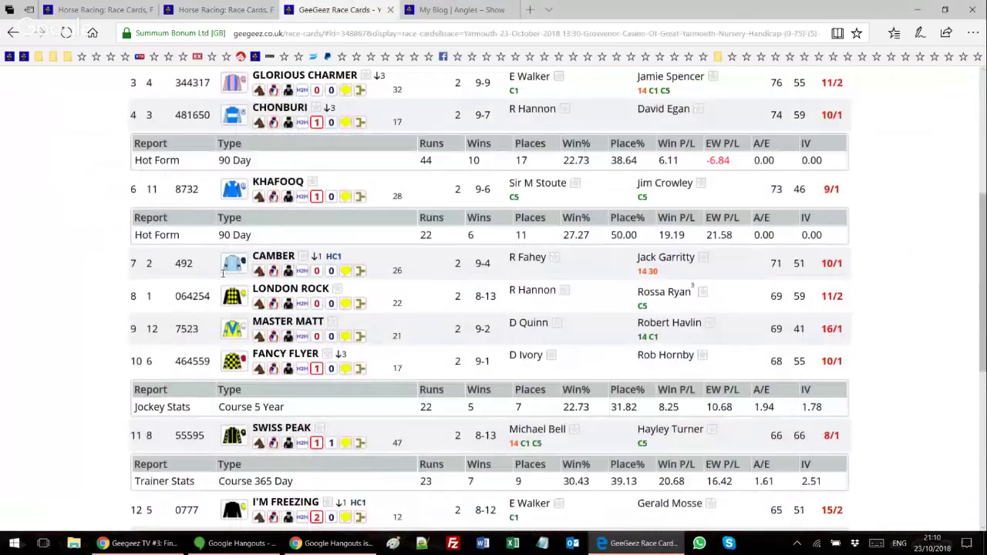
{"action": "scroll", "coordinate": [223, 273], "scroll_direction": "up", "scroll_amount": 1}
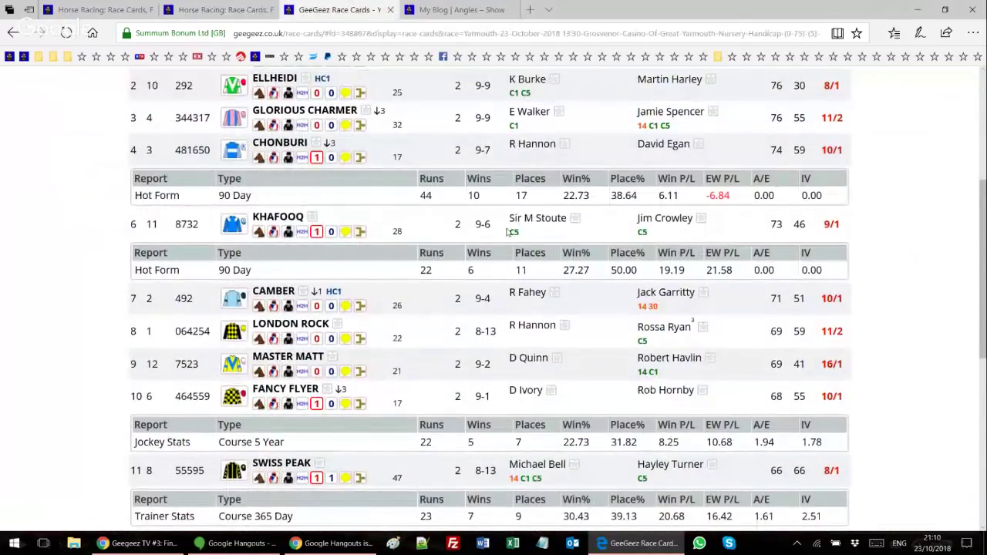
Examine the expanded report angles from Chonburi down to Princess Florence on the 13:30 Yarmouth racecard.
{"action": "scroll", "coordinate": [262, 281], "scroll_direction": "down", "scroll_amount": 3}
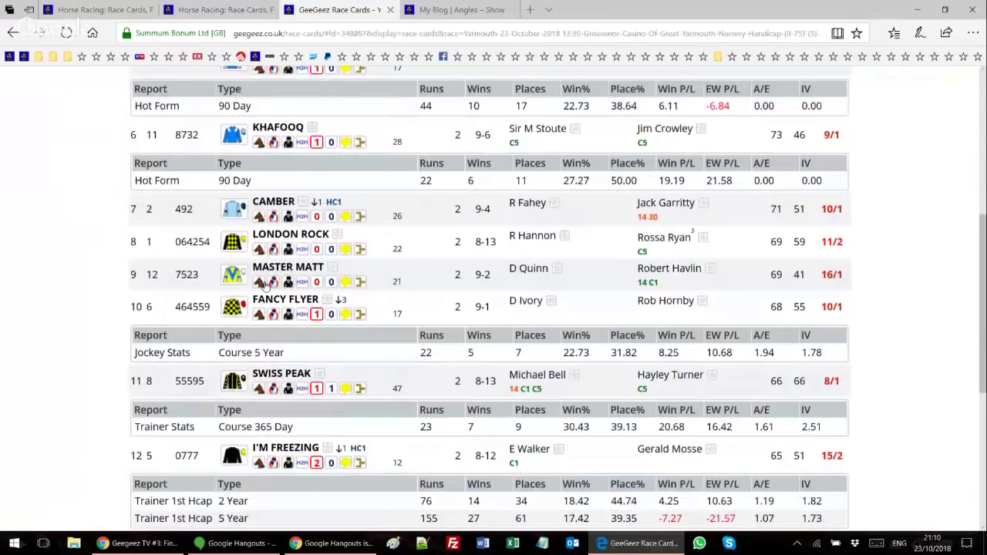
{"action": "scroll", "coordinate": [262, 284], "scroll_direction": "down", "scroll_amount": 3}
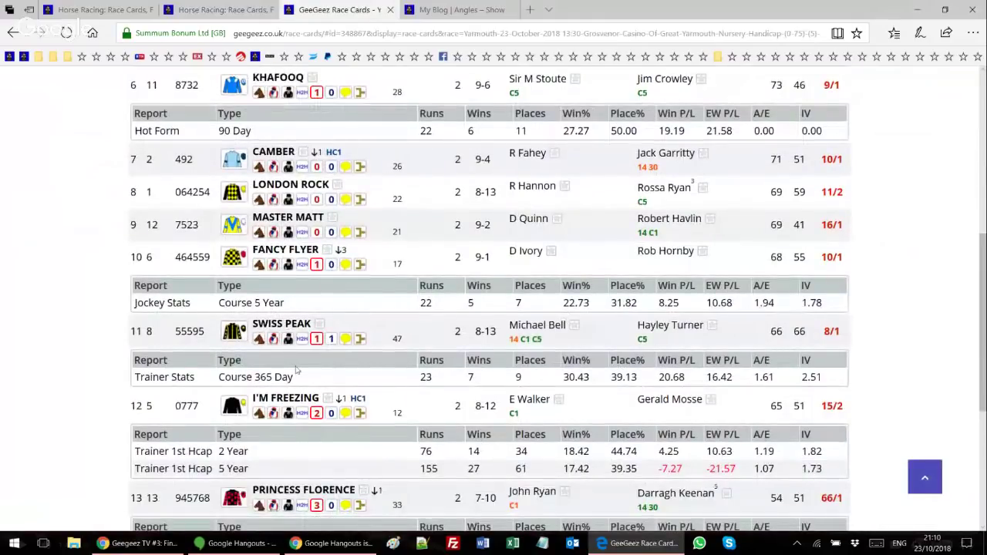
{"action": "scroll", "coordinate": [290, 377], "scroll_direction": "down", "scroll_amount": 2}
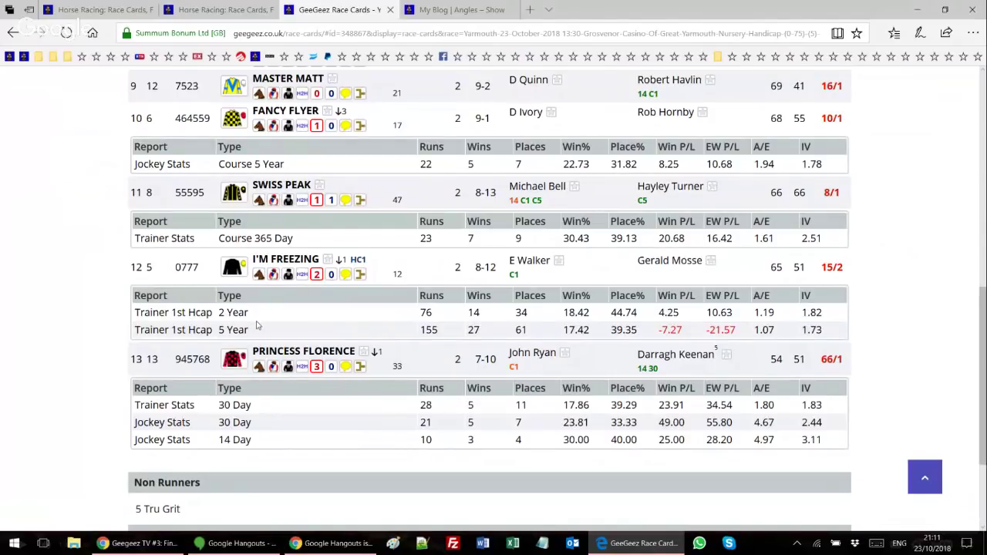
{"action": "scroll", "coordinate": [257, 325], "scroll_direction": "up", "scroll_amount": 3}
{"action": "scroll", "coordinate": [259, 324], "scroll_direction": "up", "scroll_amount": 1}
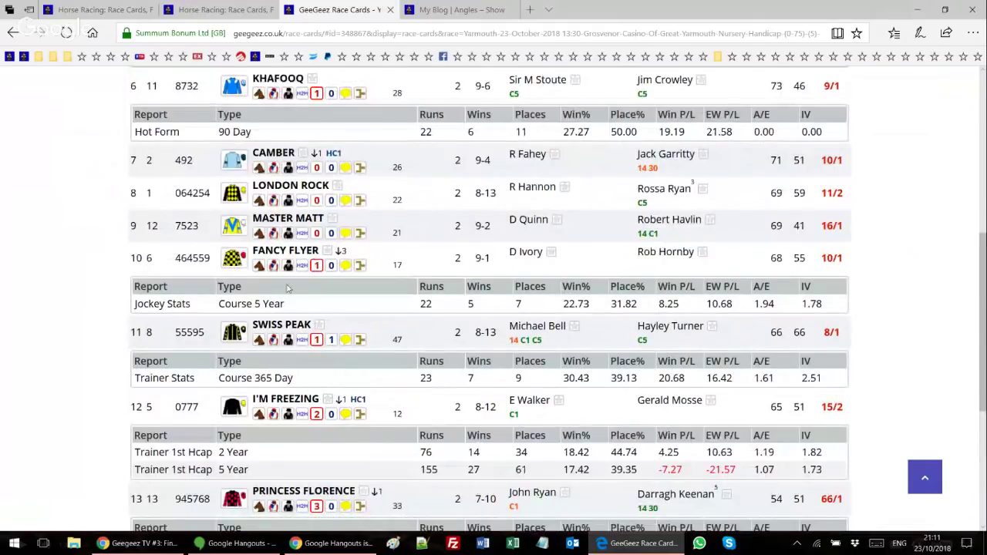
{"action": "scroll", "coordinate": [194, 316], "scroll_direction": "up", "scroll_amount": 3}
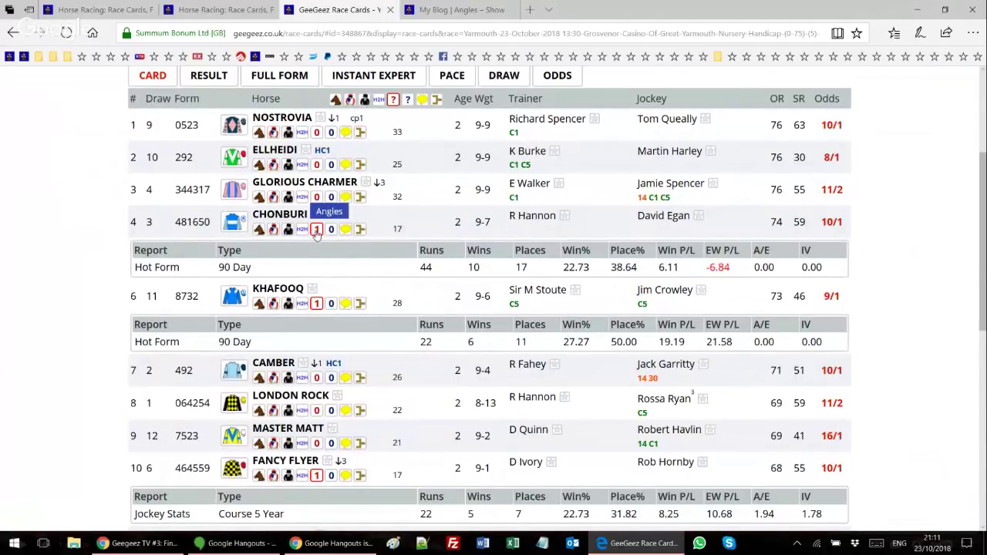
Collapse the report angles for all runners, then show and hide Chonburi's recent form.
{"action": "left_click", "coordinate": [391, 100]}
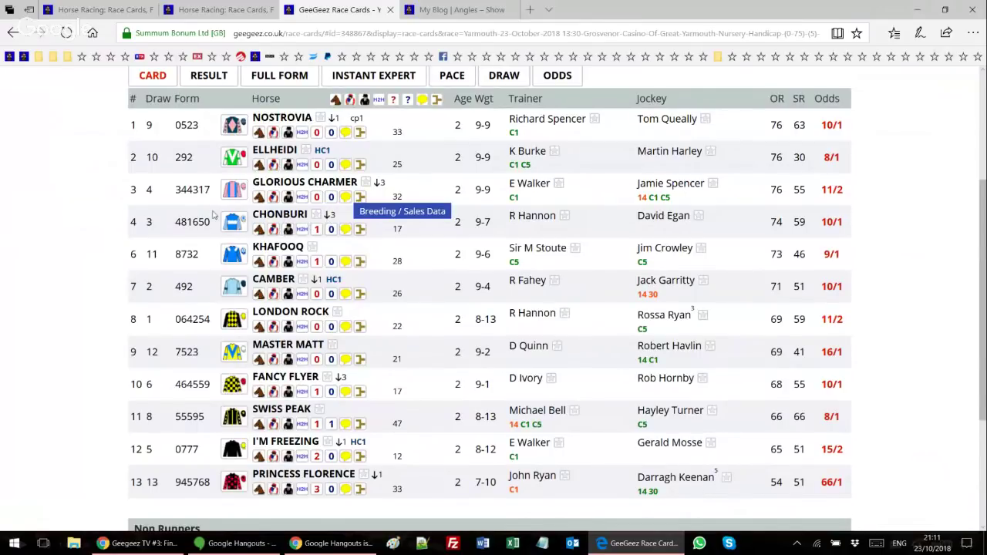
{"action": "left_click", "coordinate": [260, 229]}
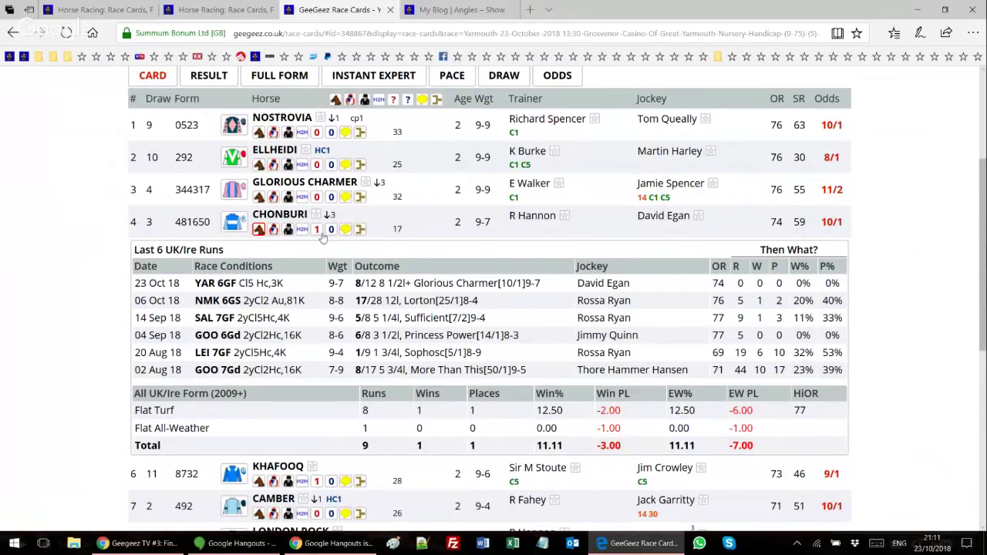
{"action": "left_click", "coordinate": [263, 230]}
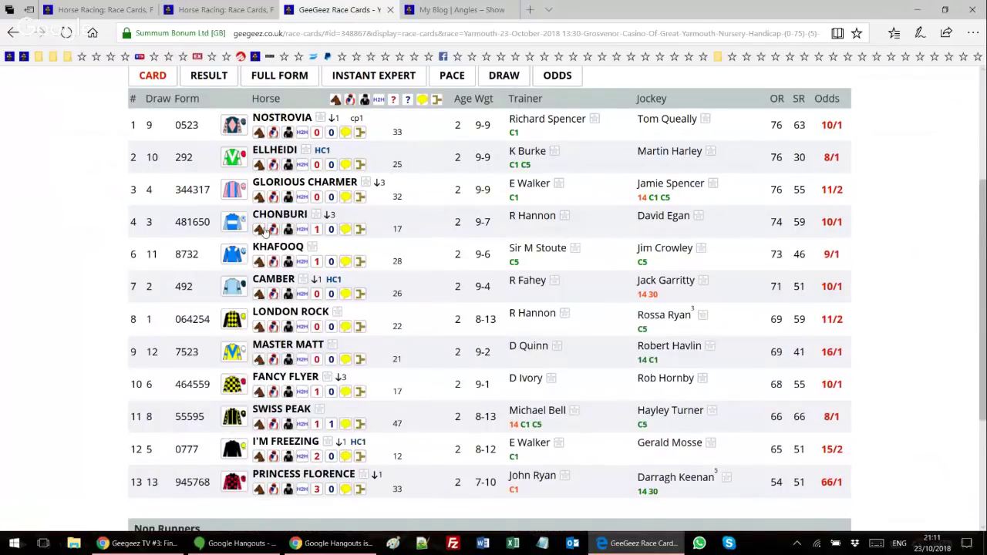
View I'm Freezing's report angles and trainer form one after the other, collapsing each again.
{"action": "scroll", "coordinate": [263, 229], "scroll_direction": "down", "scroll_amount": 2}
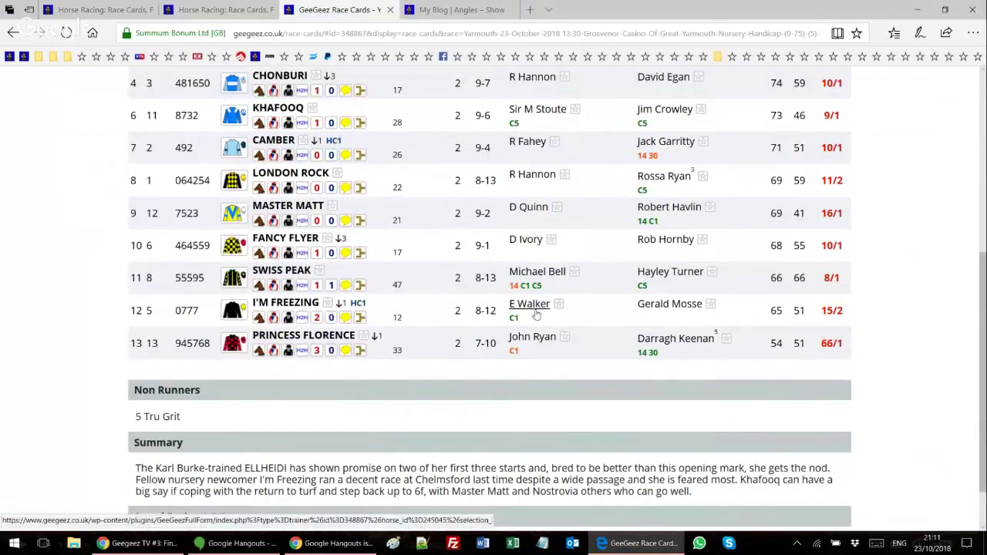
{"action": "left_click", "coordinate": [317, 320]}
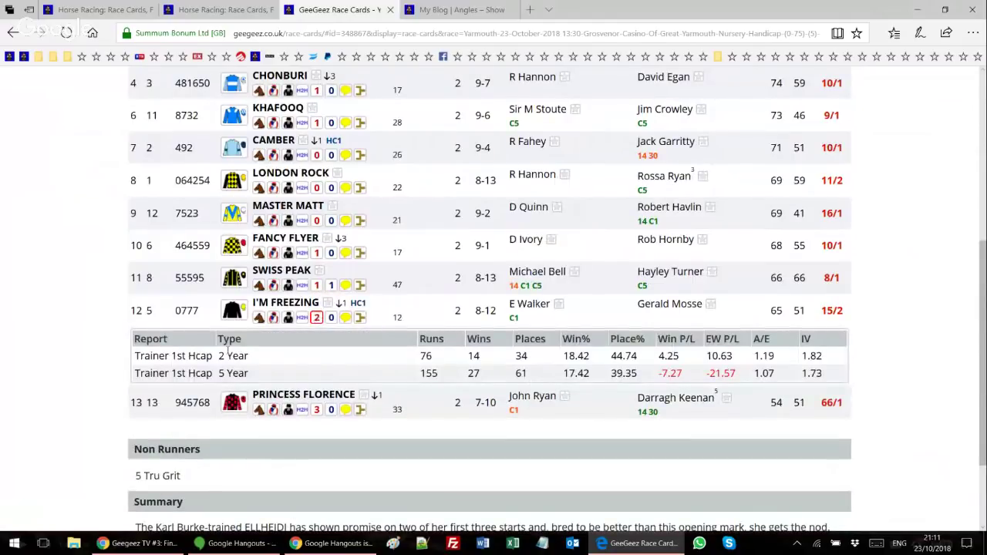
{"action": "left_click", "coordinate": [317, 318]}
{"action": "left_click", "coordinate": [288, 319]}
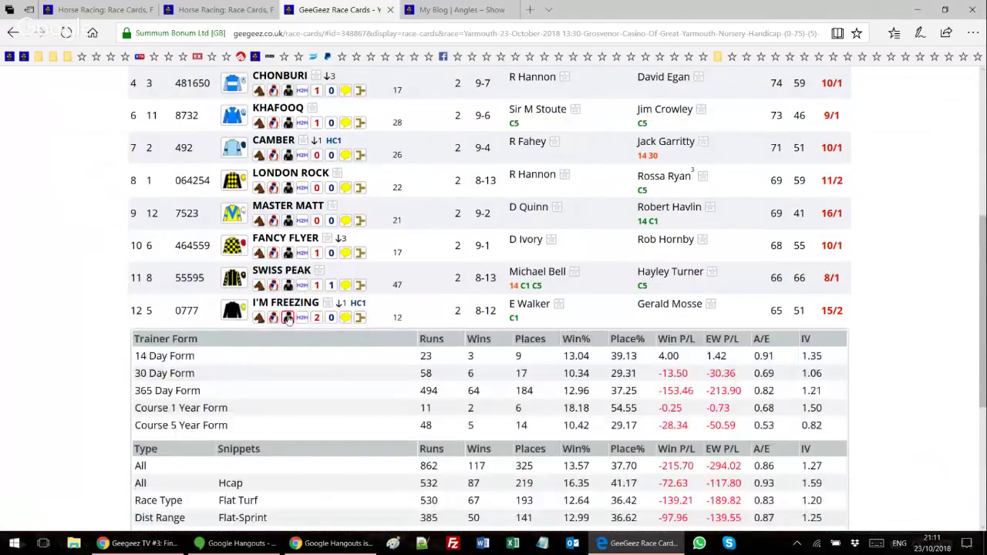
{"action": "scroll", "coordinate": [207, 288], "scroll_direction": "down", "scroll_amount": 3}
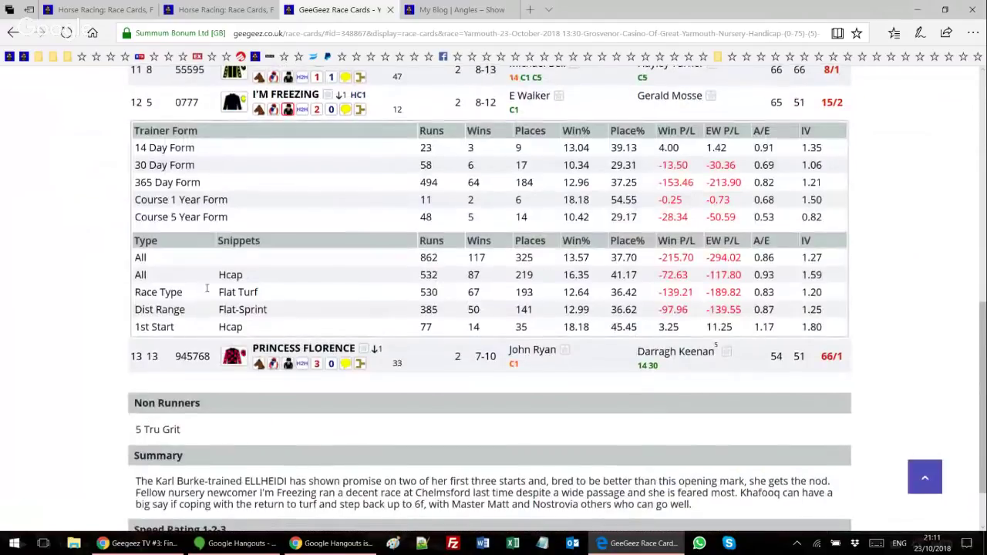
{"action": "left_click", "coordinate": [289, 109]}
{"action": "scroll", "coordinate": [323, 128], "scroll_direction": "up", "scroll_amount": 5}
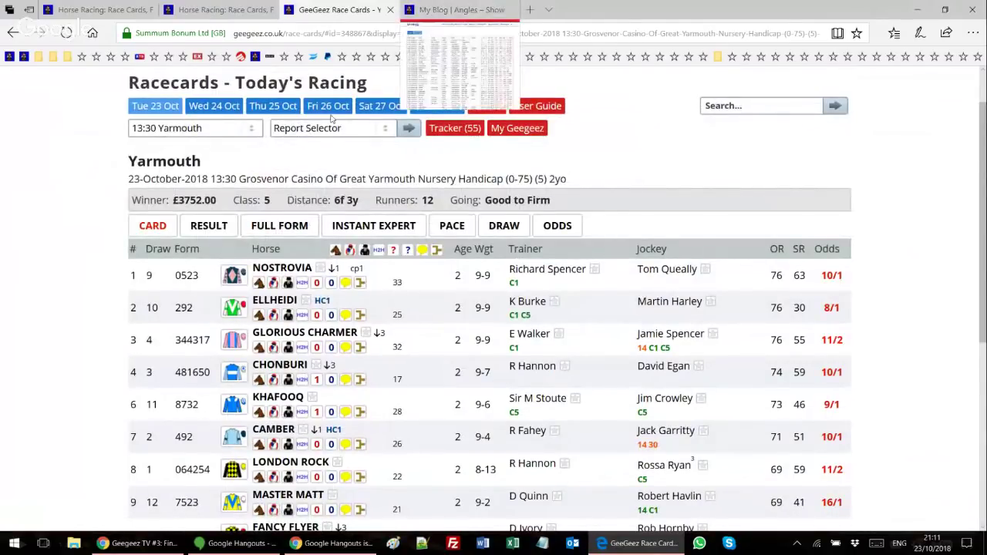
Switch to the development site's Angles page and sort tomorrow's angles by odds, shortest first.
{"action": "left_click", "coordinate": [463, 9]}
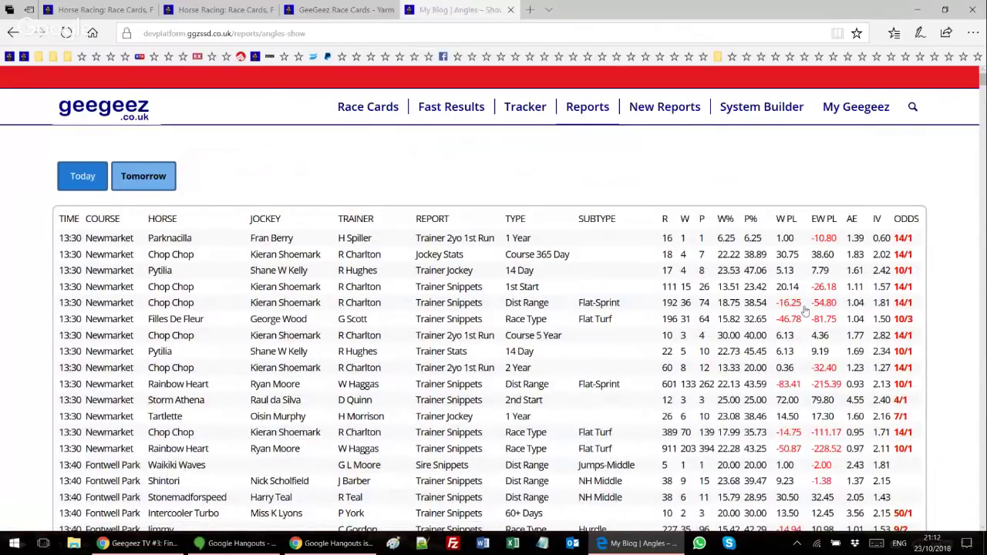
{"action": "left_click", "coordinate": [907, 218]}
{"action": "scroll", "coordinate": [517, 157], "scroll_direction": "down", "scroll_amount": 1}
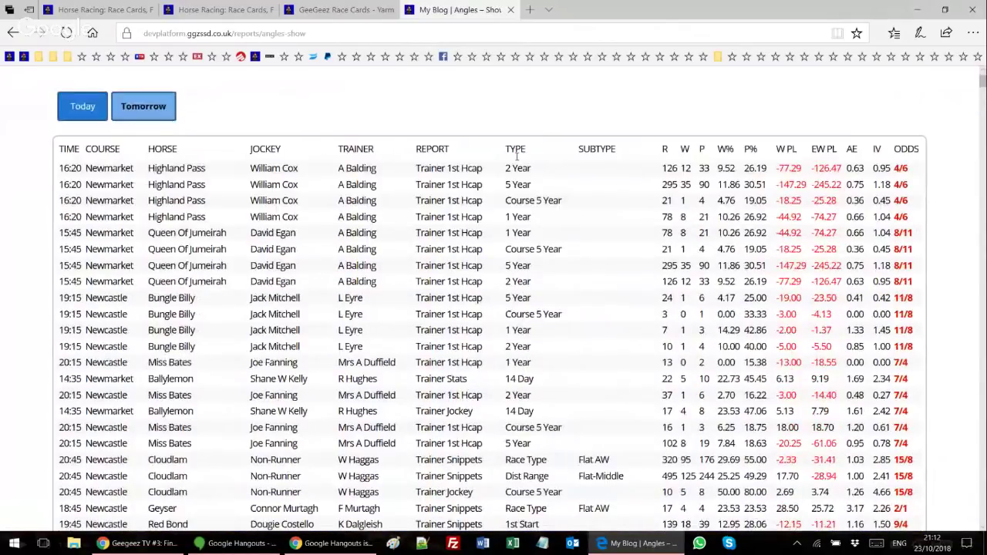
{"action": "scroll", "coordinate": [517, 157], "scroll_direction": "down", "scroll_amount": 1}
{"action": "scroll", "coordinate": [421, 127], "scroll_direction": "up", "scroll_amount": 1}
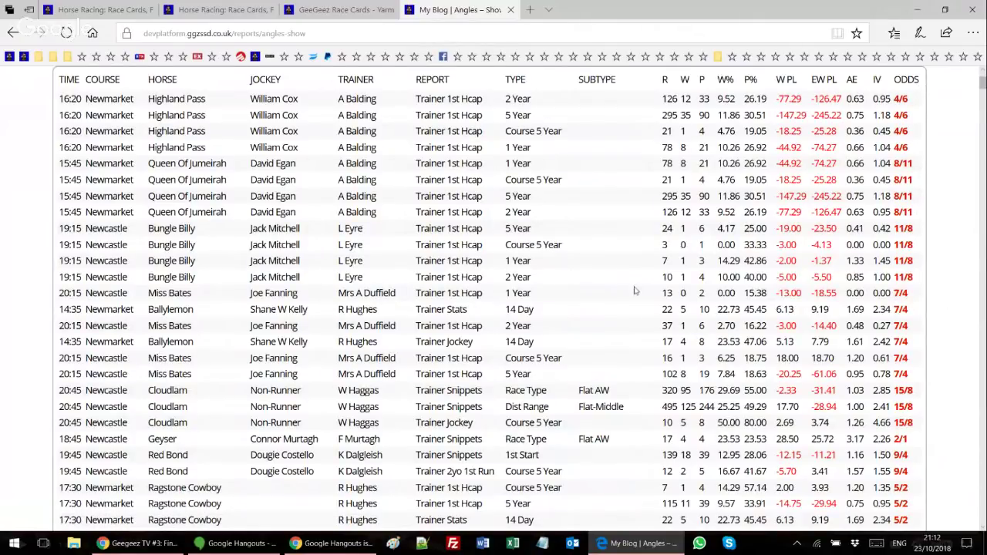
Look through the odds-sorted list of tomorrow's angles and return to its beginning.
{"action": "scroll", "coordinate": [663, 300], "scroll_direction": "down", "scroll_amount": 10}
{"action": "scroll", "coordinate": [679, 311], "scroll_direction": "down", "scroll_amount": 10}
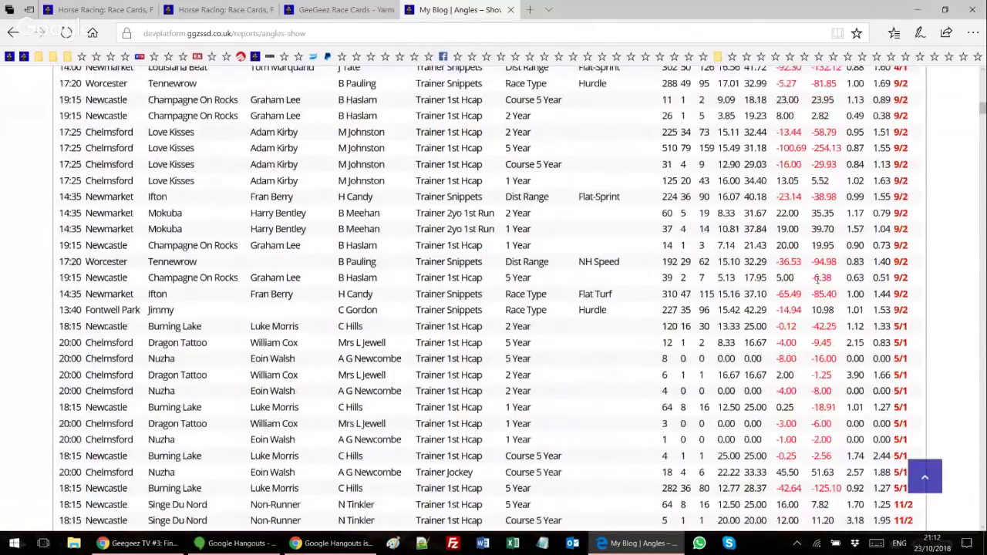
{"action": "scroll", "coordinate": [818, 280], "scroll_direction": "up", "scroll_amount": 2}
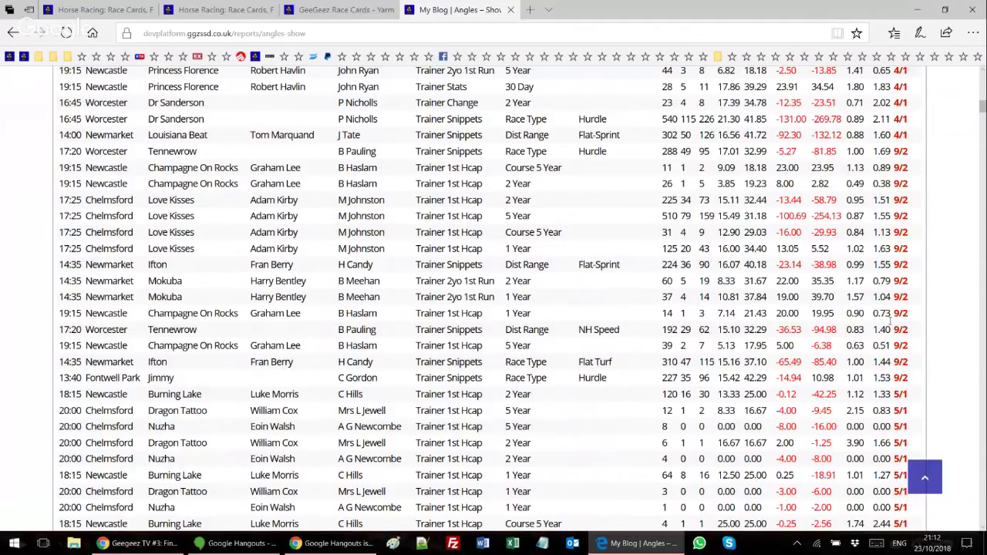
{"action": "scroll", "coordinate": [871, 262], "scroll_direction": "up", "scroll_amount": 4}
{"action": "scroll", "coordinate": [873, 272], "scroll_direction": "up", "scroll_amount": 1}
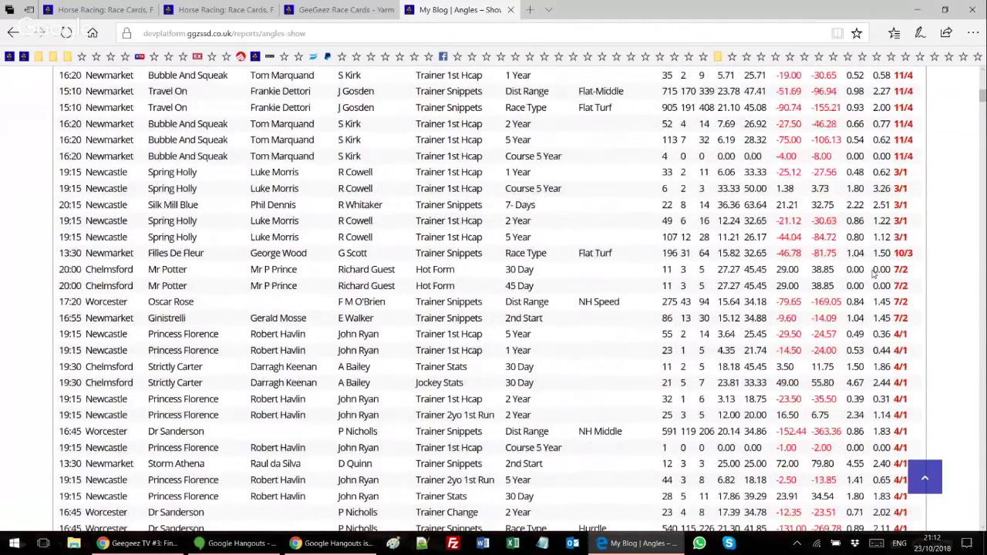
{"action": "scroll", "coordinate": [873, 272], "scroll_direction": "up", "scroll_amount": 1}
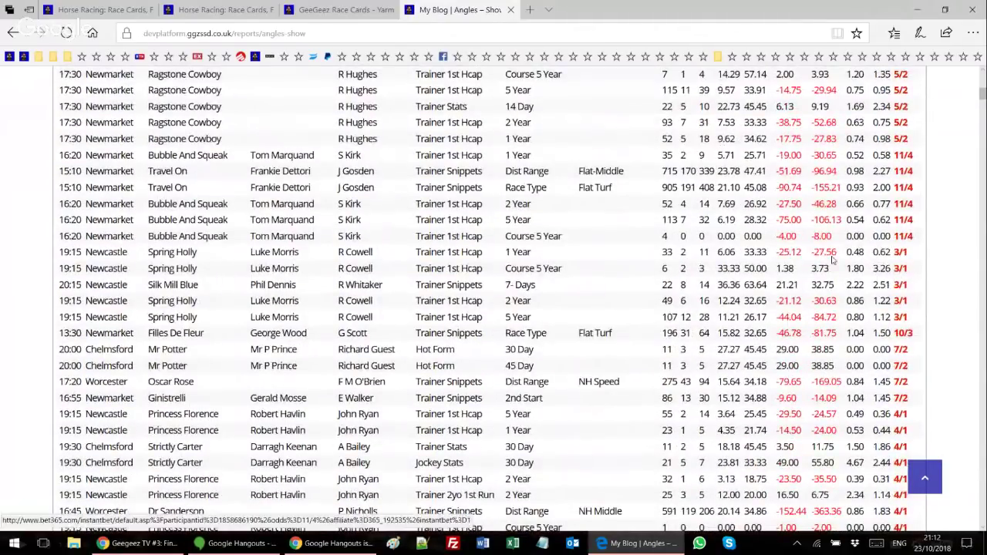
{"action": "scroll", "coordinate": [833, 260], "scroll_direction": "up", "scroll_amount": 10}
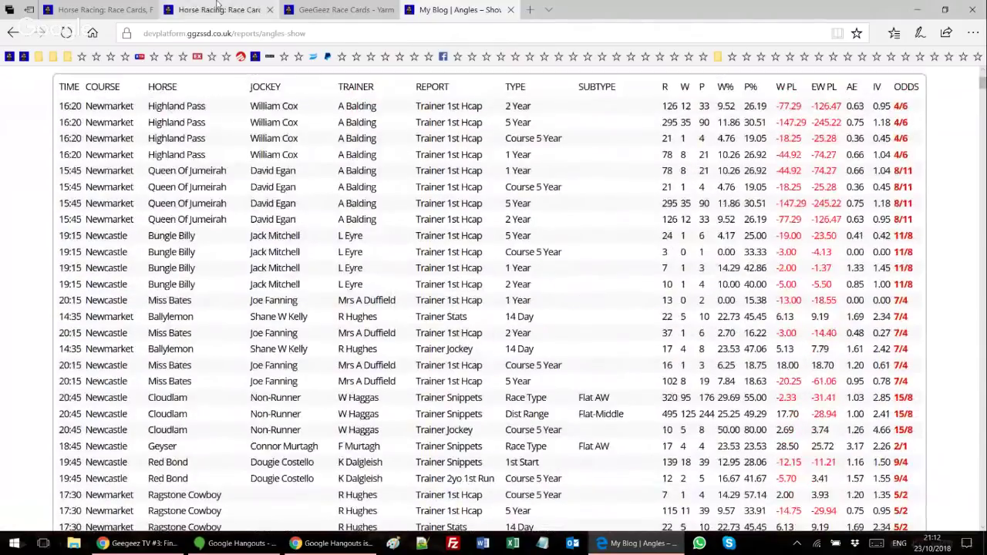
Return to the live My Report Angles page and review the available reports and today's angles list.
{"action": "left_click", "coordinate": [220, 9]}
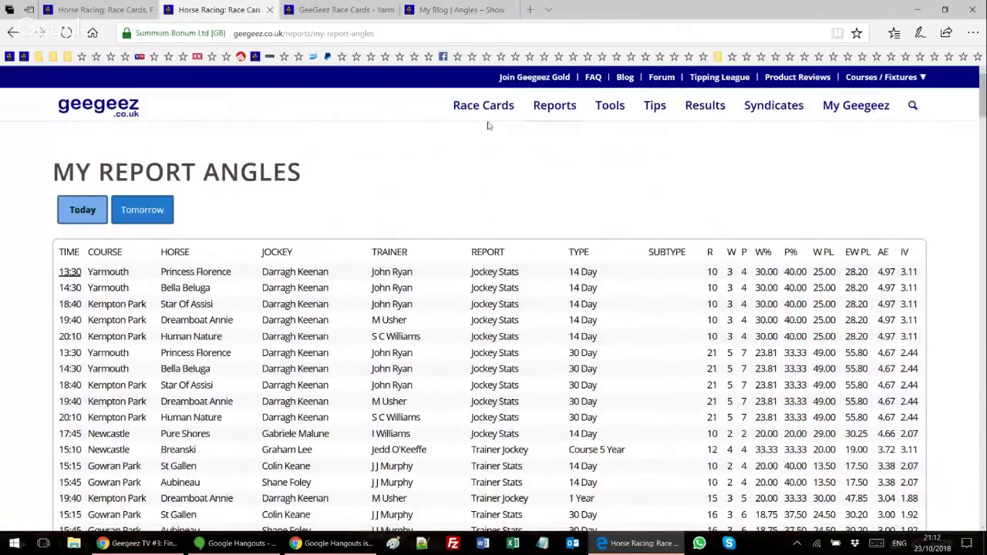
{"action": "mouse_move", "coordinate": [546, 120]}
{"action": "scroll", "coordinate": [568, 193], "scroll_direction": "down", "scroll_amount": 1}
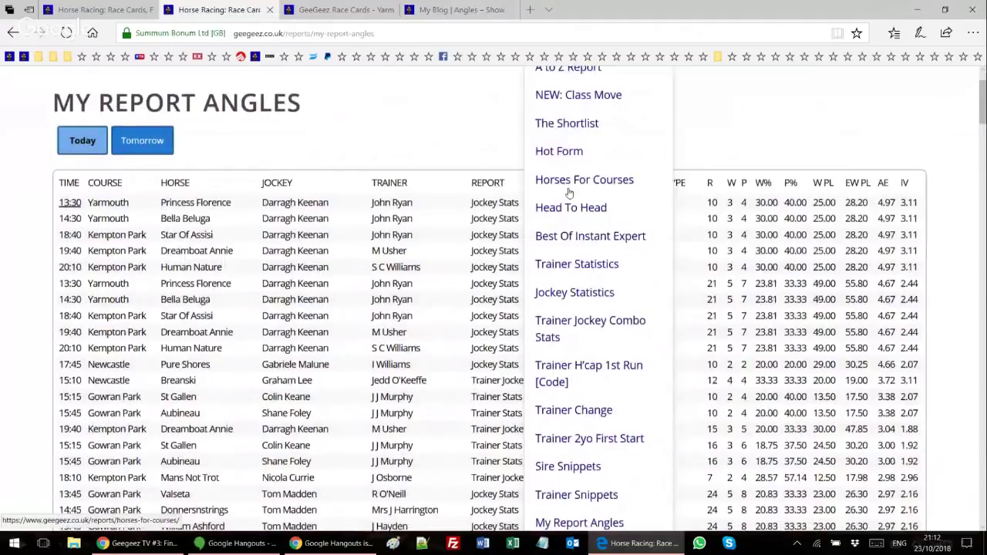
{"action": "scroll", "coordinate": [568, 192], "scroll_direction": "down", "scroll_amount": 1}
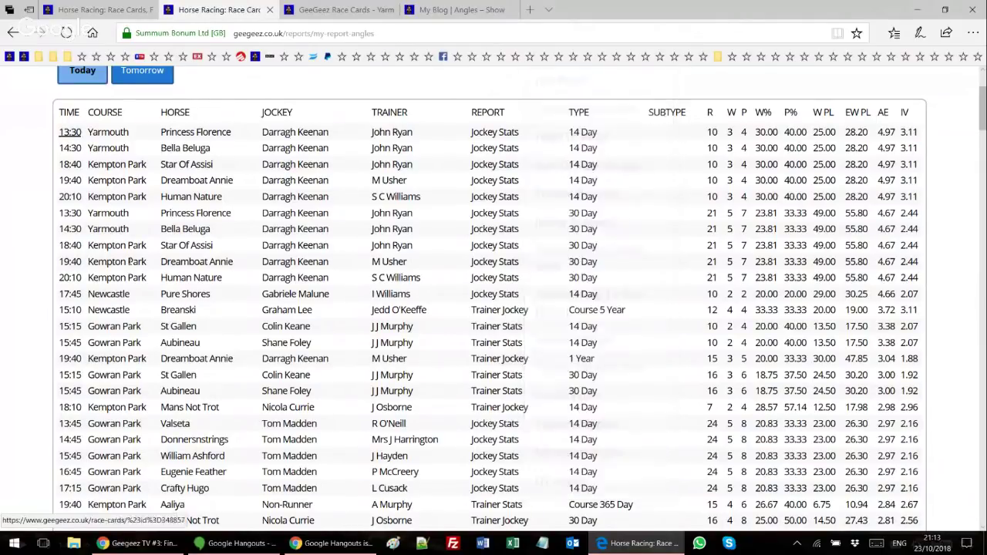
{"action": "scroll", "coordinate": [557, 530], "scroll_direction": "up", "scroll_amount": 3}
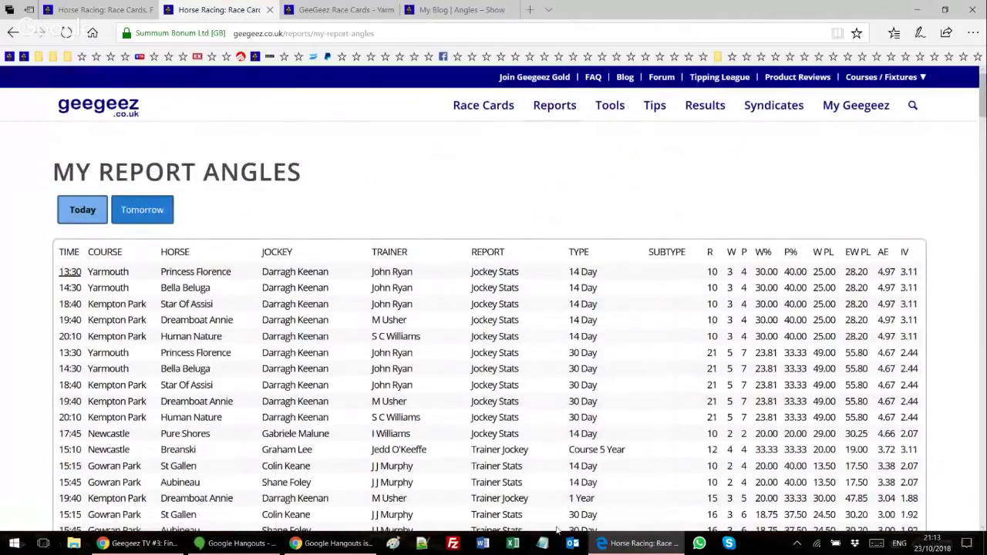
Switch to the Google Hangouts broadcast window and stop the screen sharing.
{"action": "left_click", "coordinate": [245, 544]}
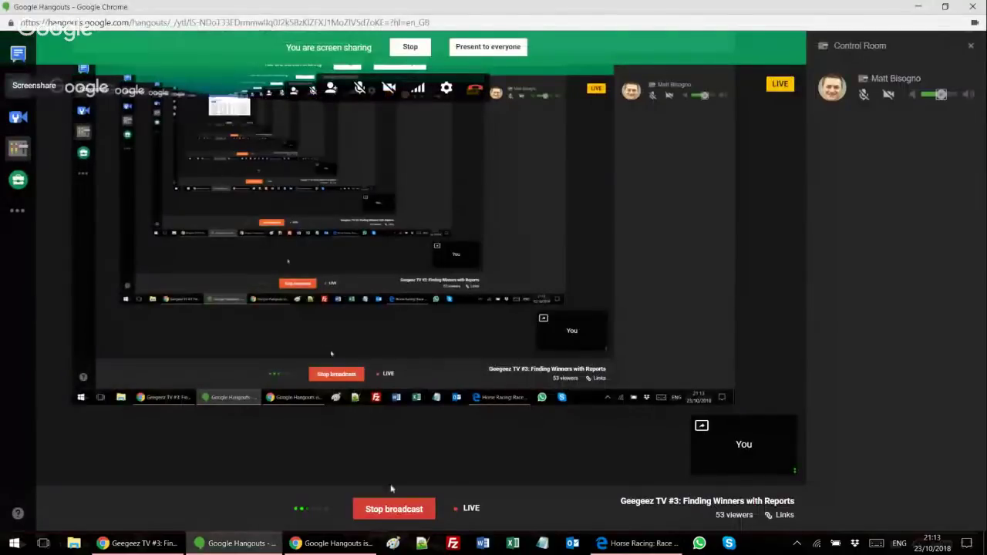
{"action": "left_click", "coordinate": [415, 59]}
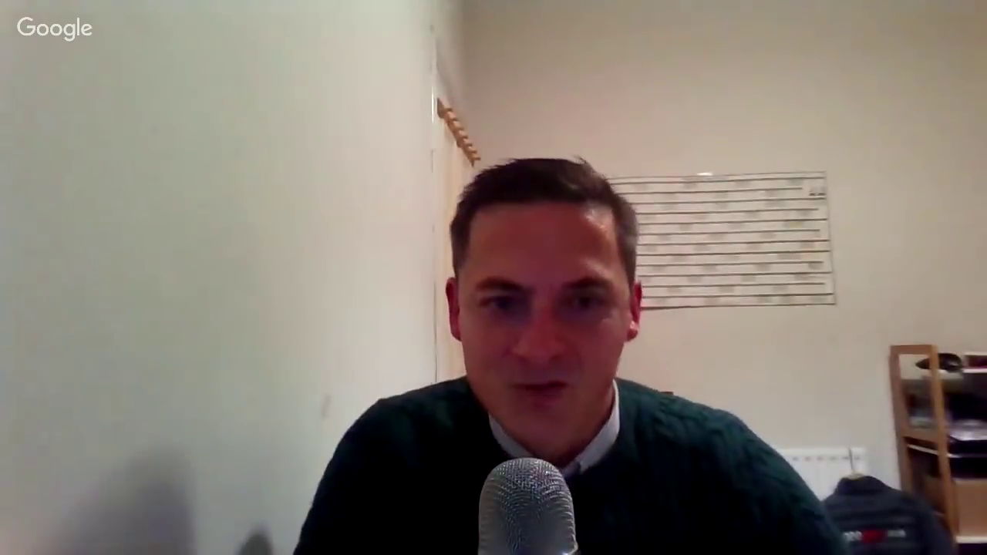